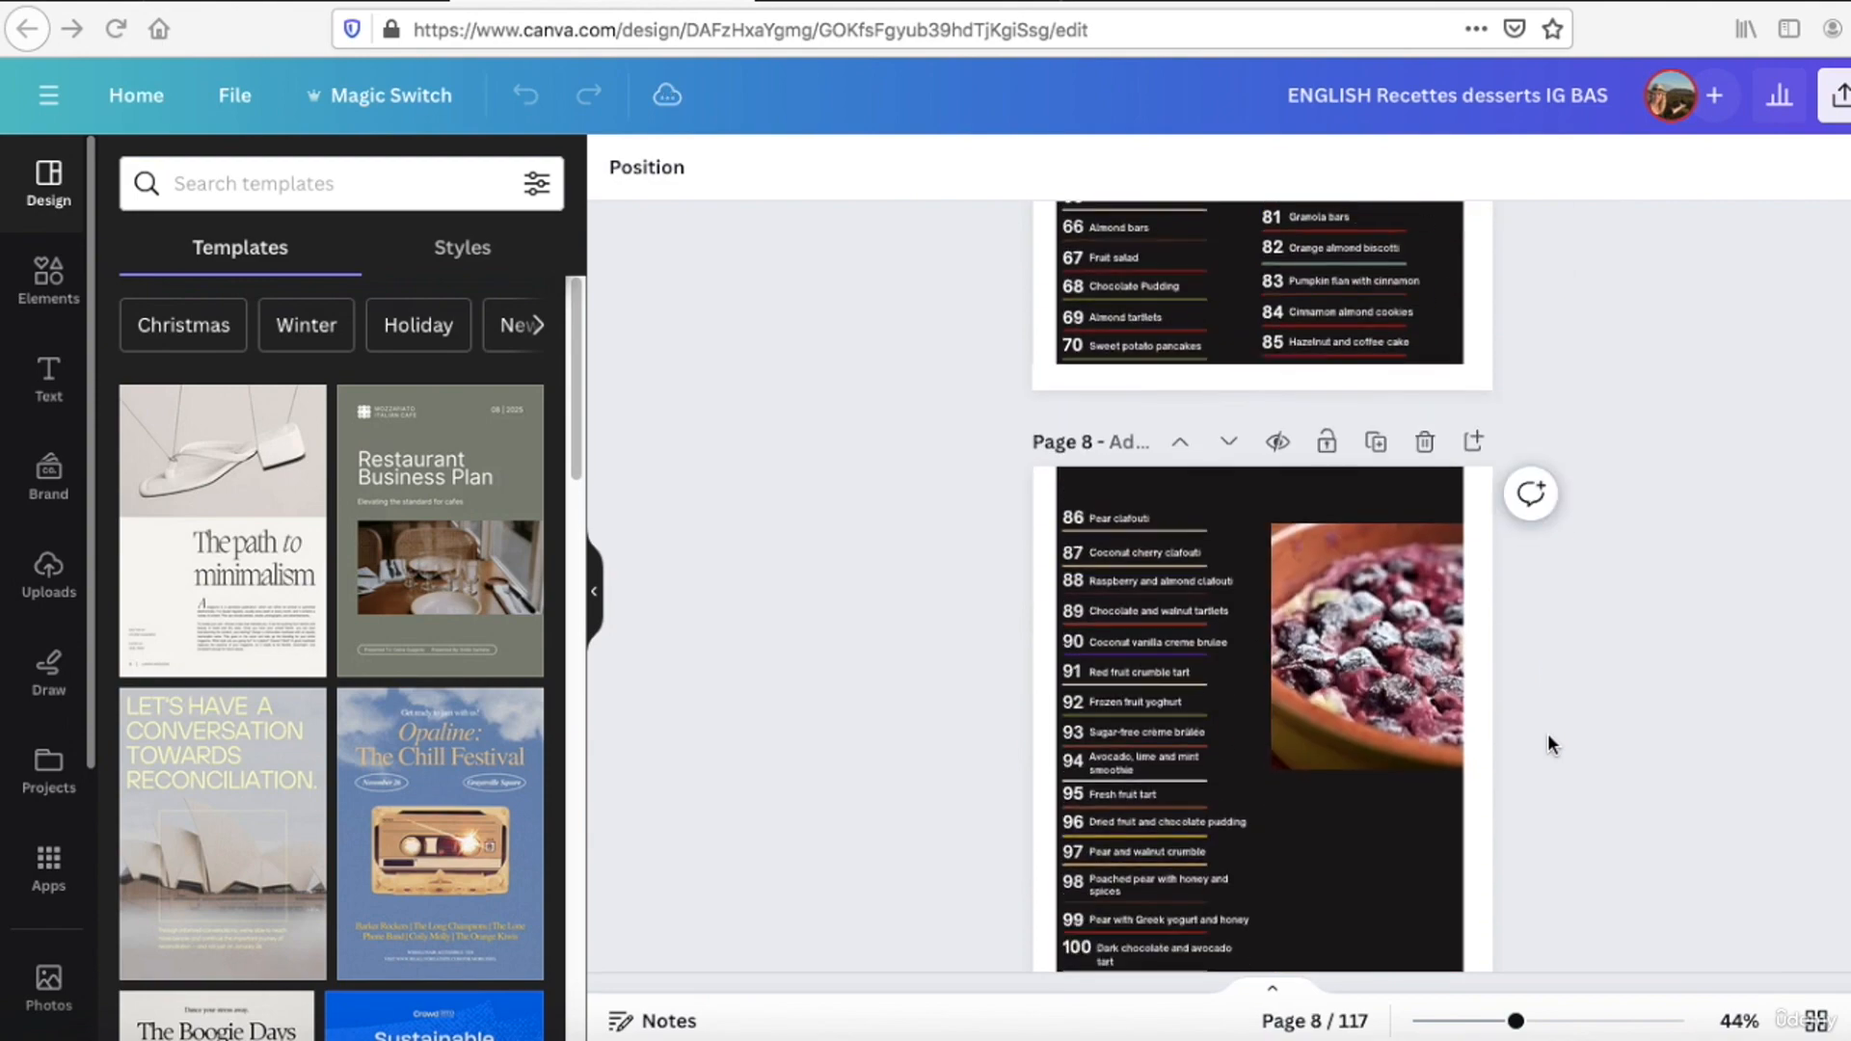
Step: Look through the first recipe pages and the table of contents pages of the dessert cookbook
scroll(1538, 734, down, 8)
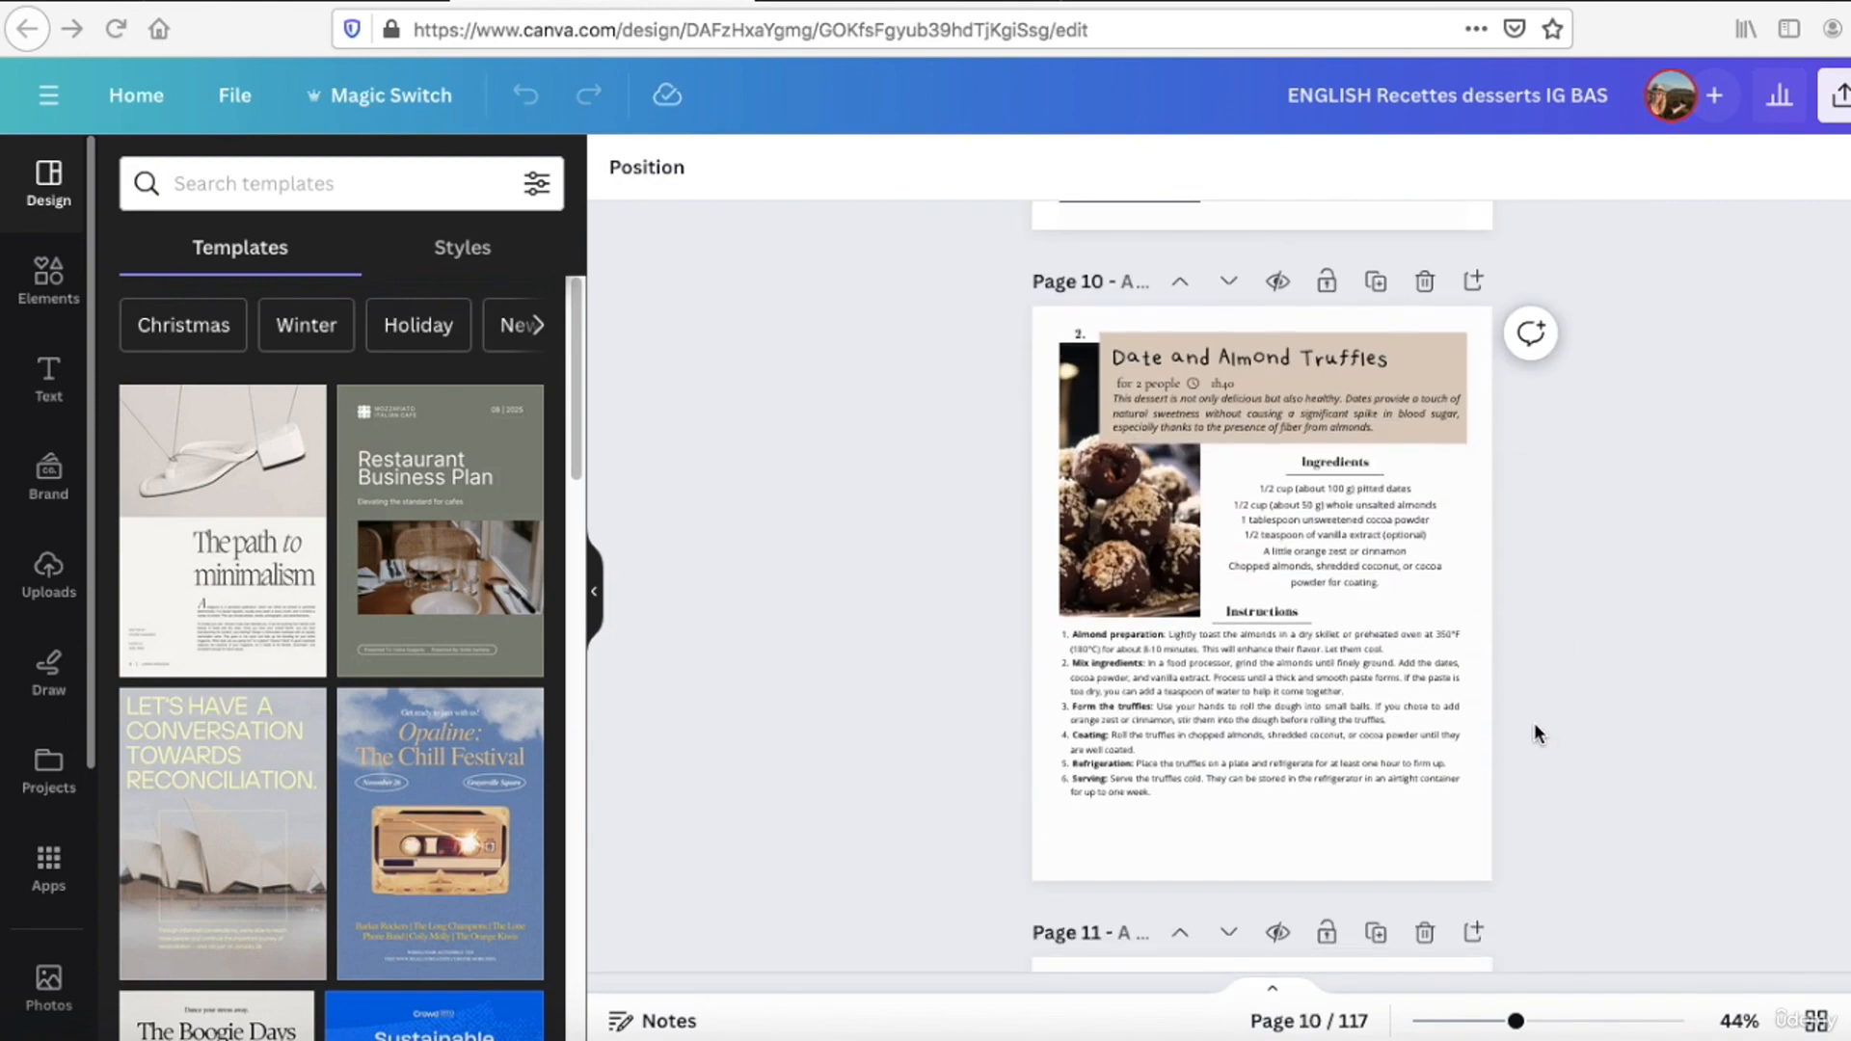
scroll(1535, 735, down, 3)
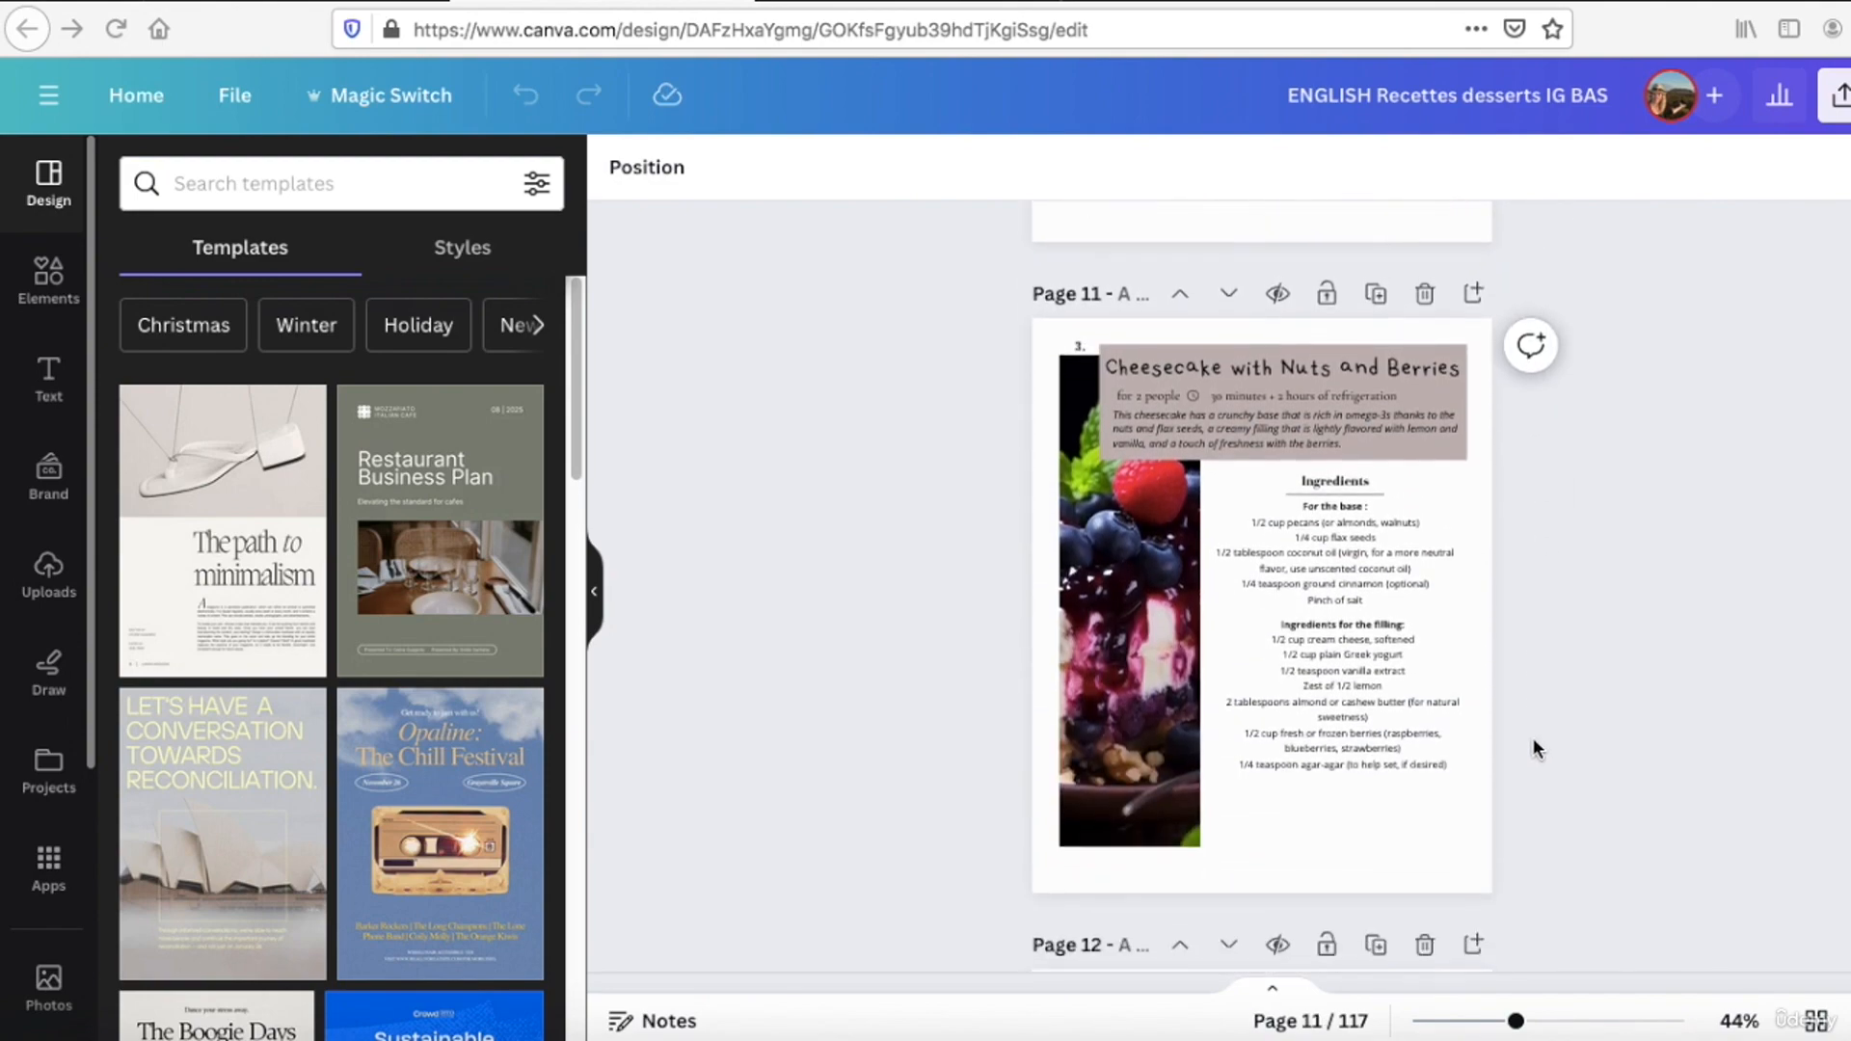
scroll(1533, 749, up, 10)
scroll(1533, 749, up, 10)
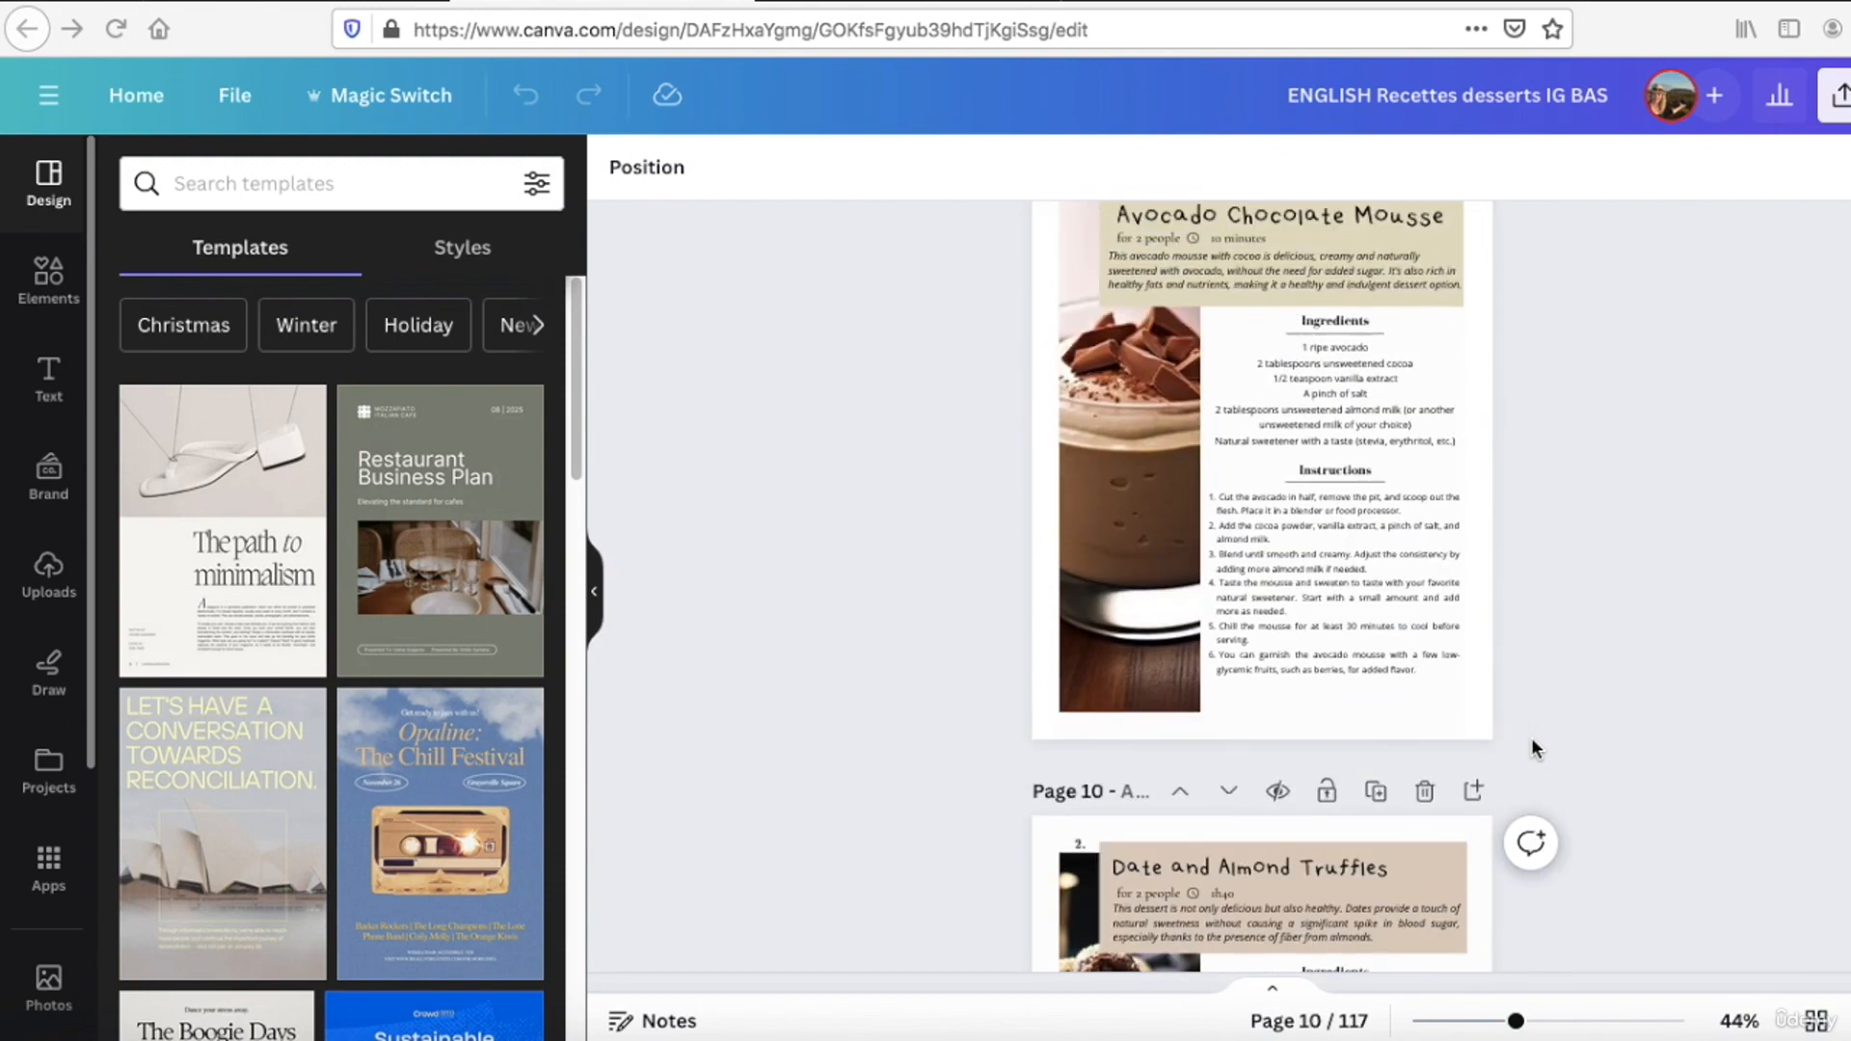
scroll(1530, 734, up, 12)
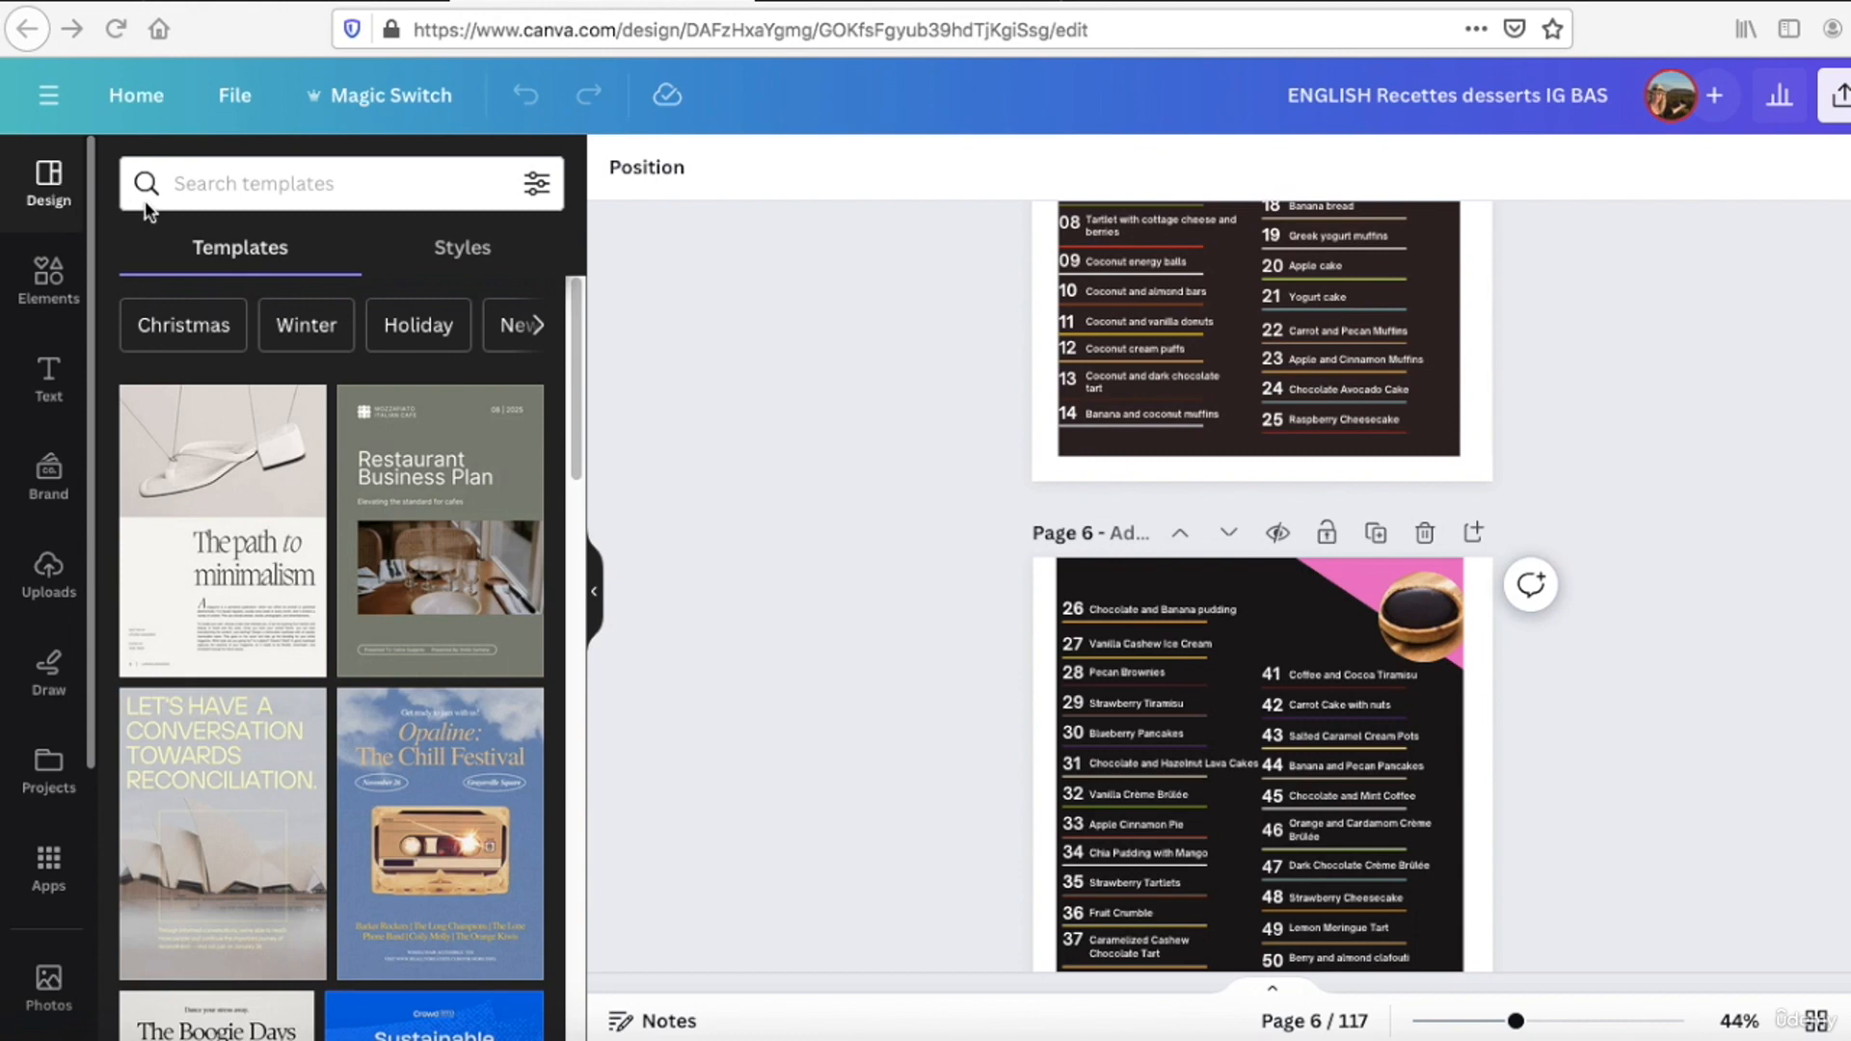
Step: Search the design templates for "table of contents"
click(239, 183)
text(tab)
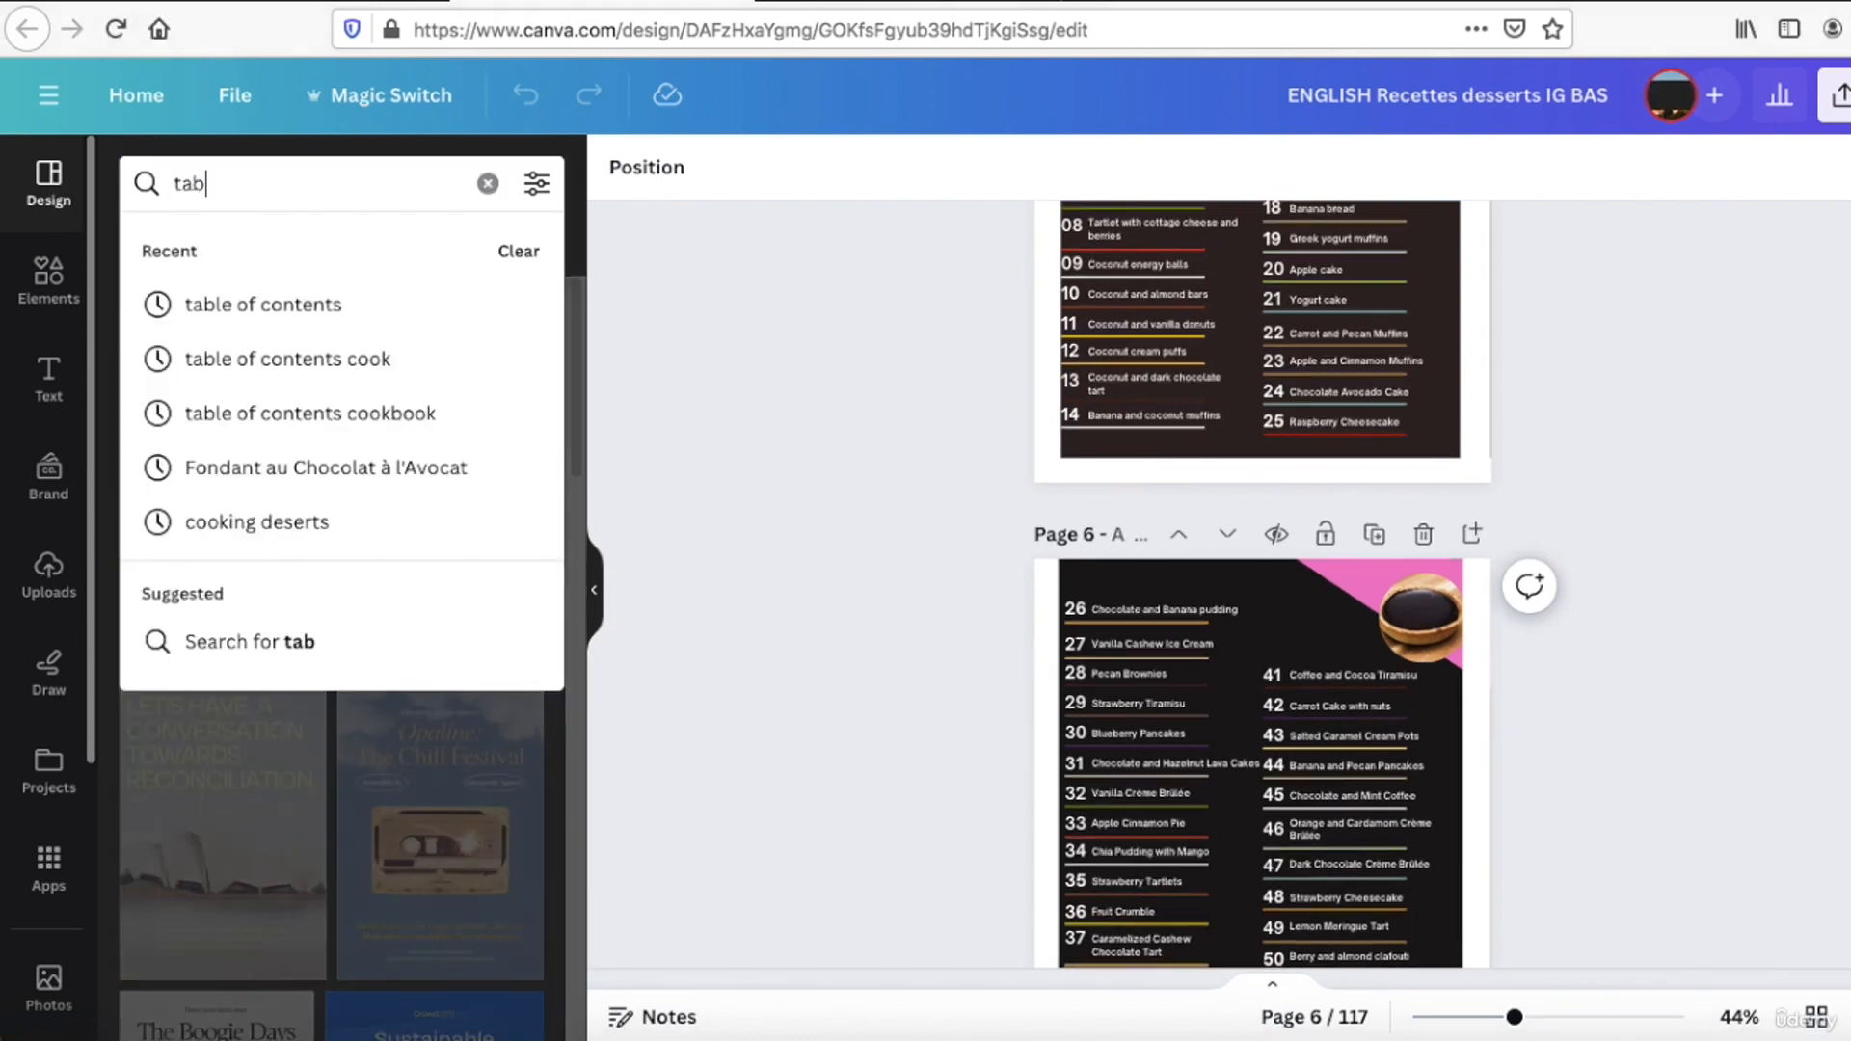
text(le o)
key(Down)
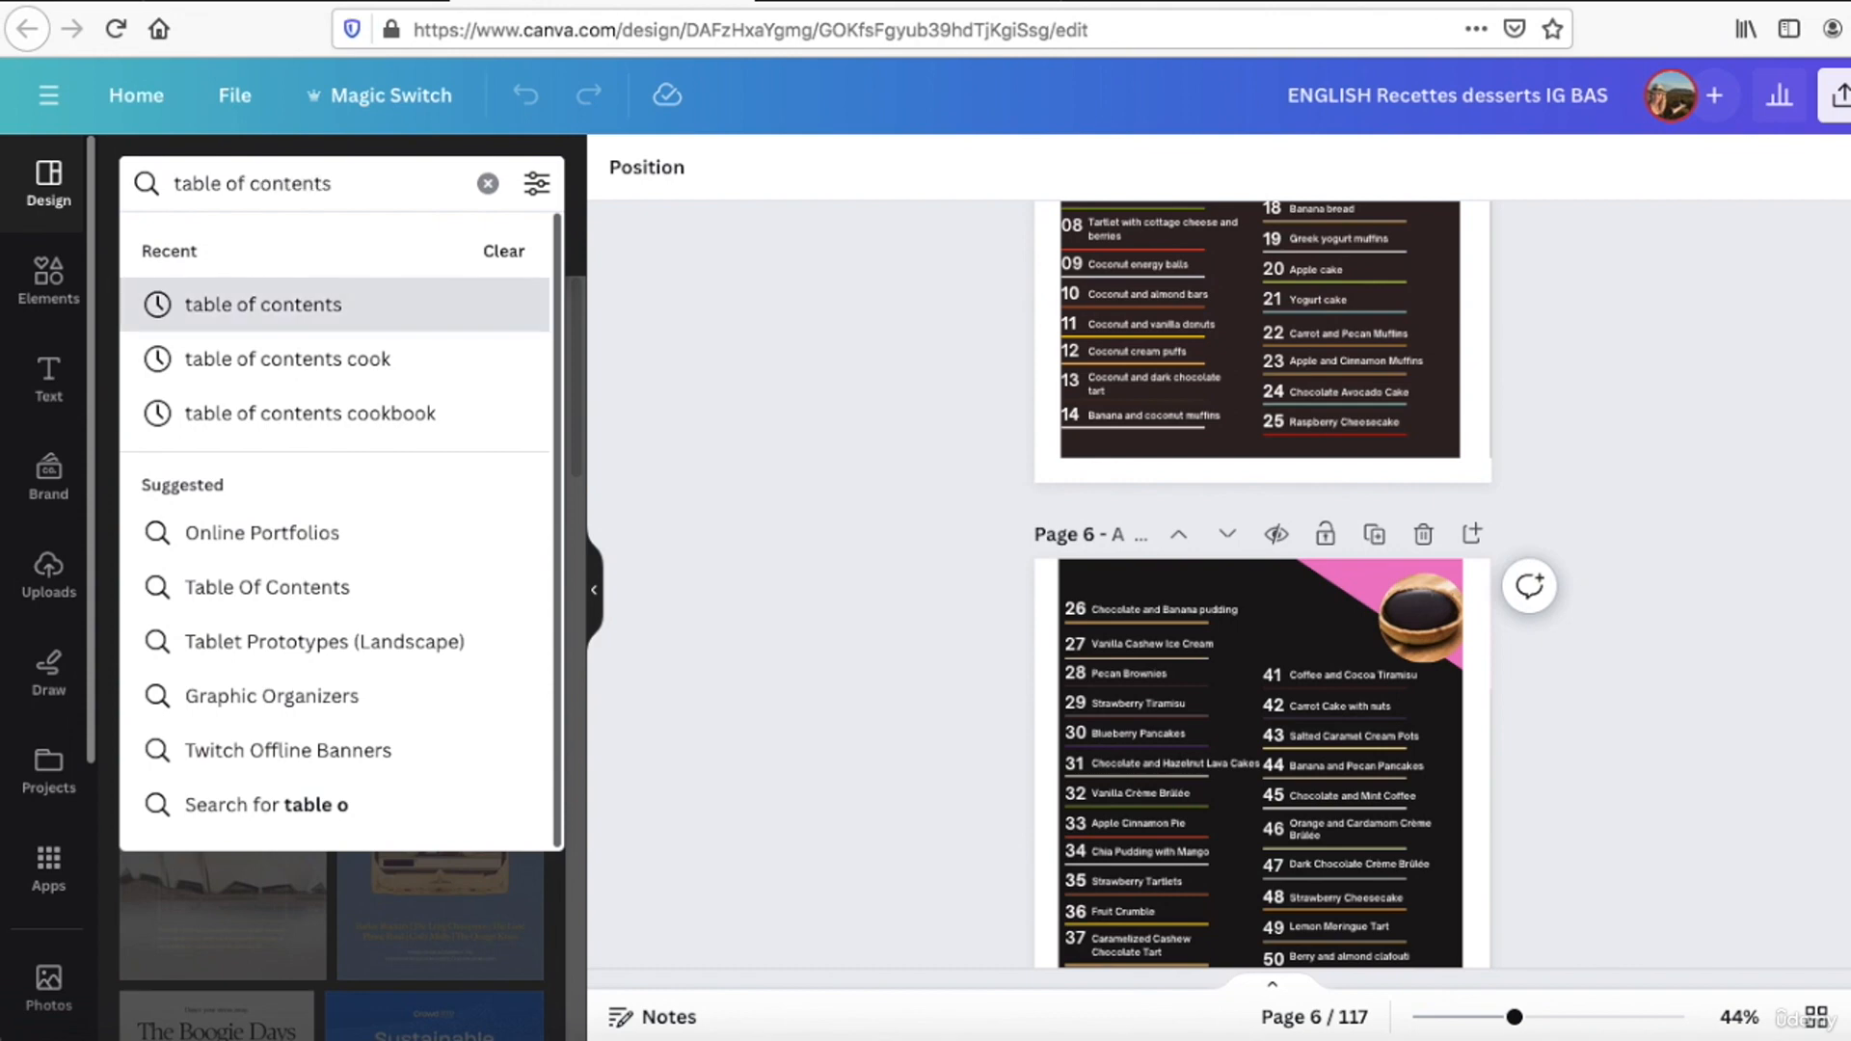
key(Return)
Step: Narrow the template search to "table of contents cookbook" and browse the layouts for comparison with the book's contents pages
click(348, 186)
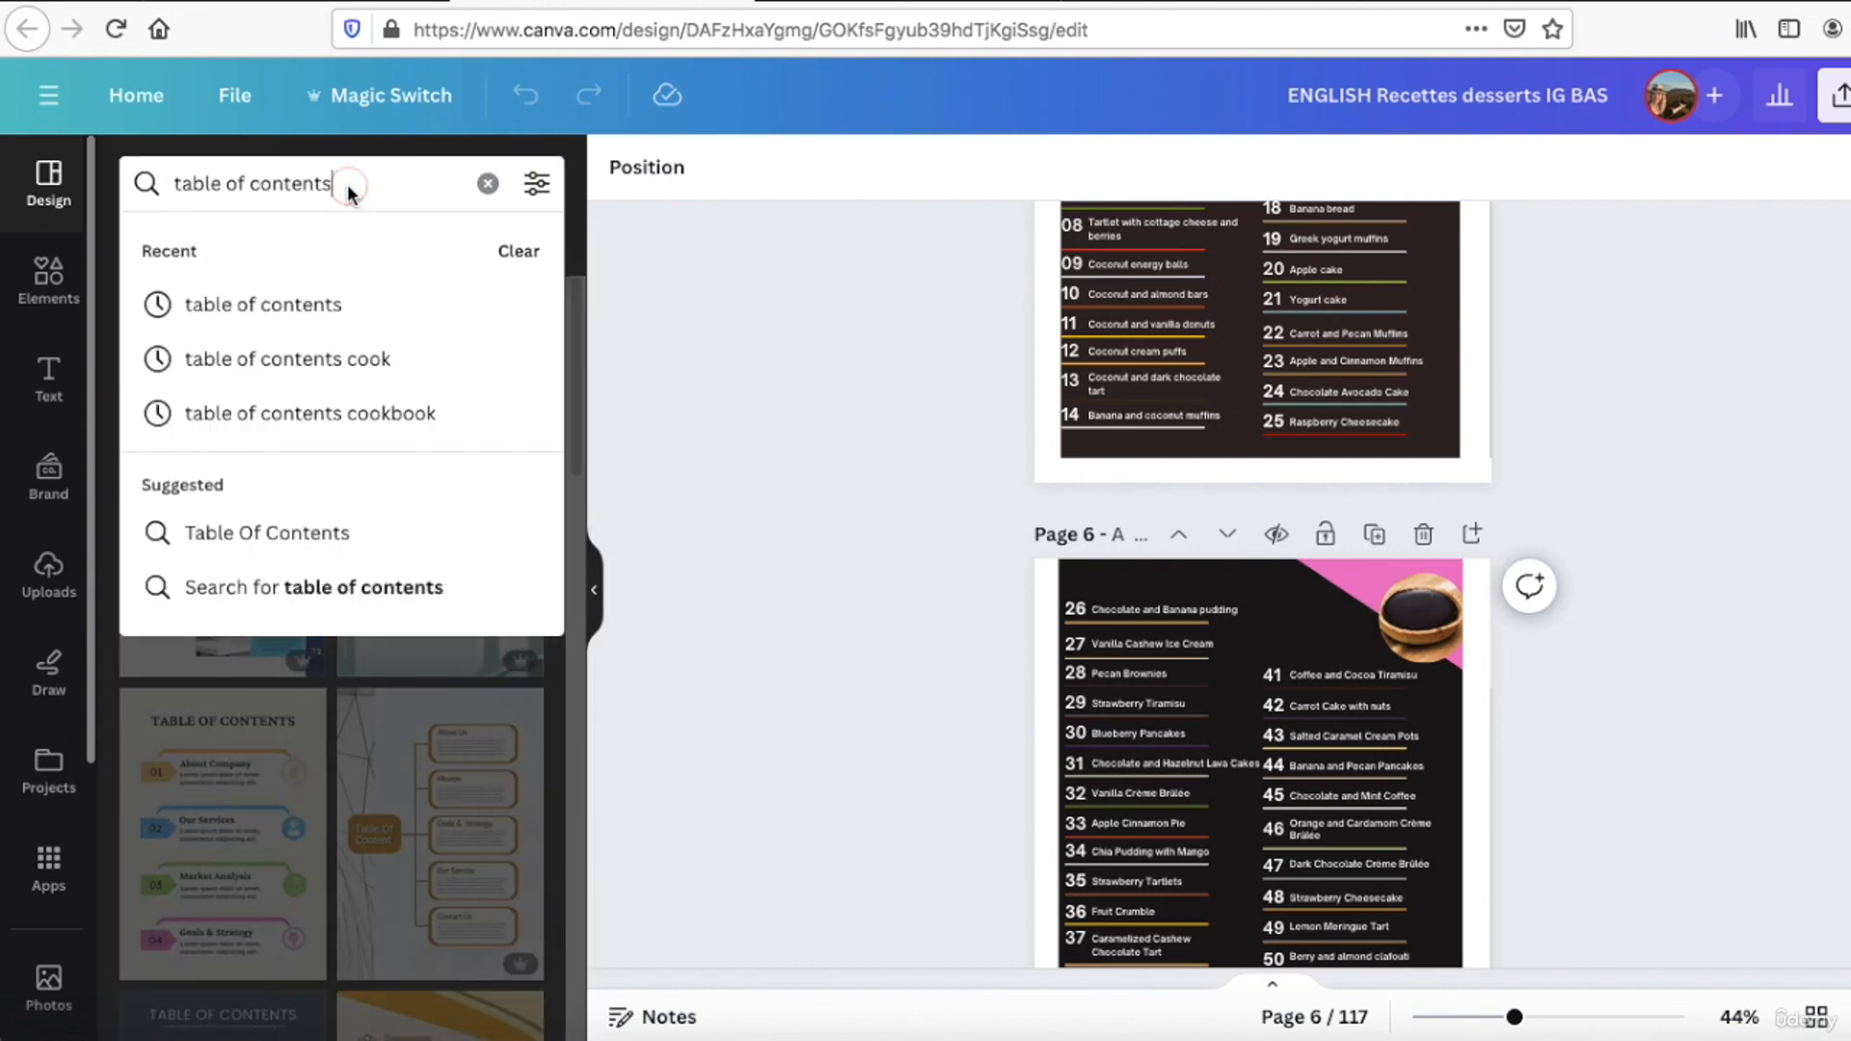
click(302, 418)
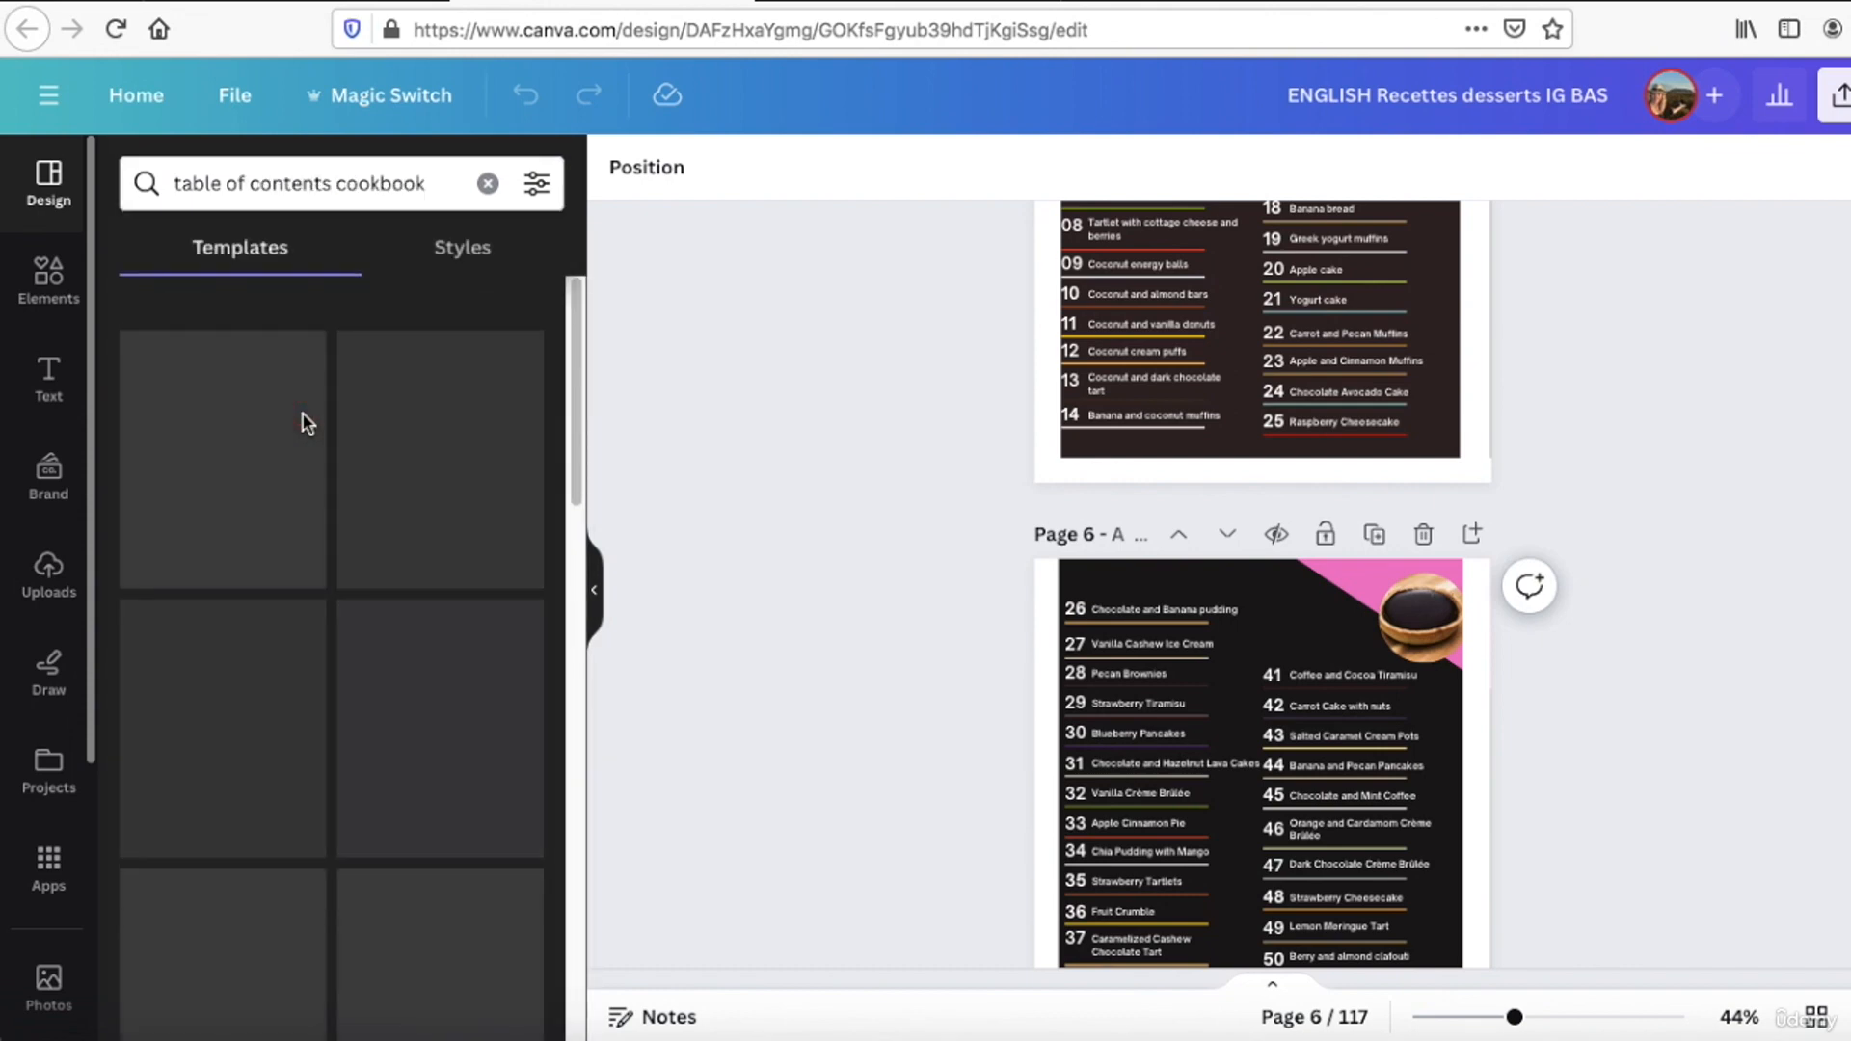
scroll(351, 533, down, 8)
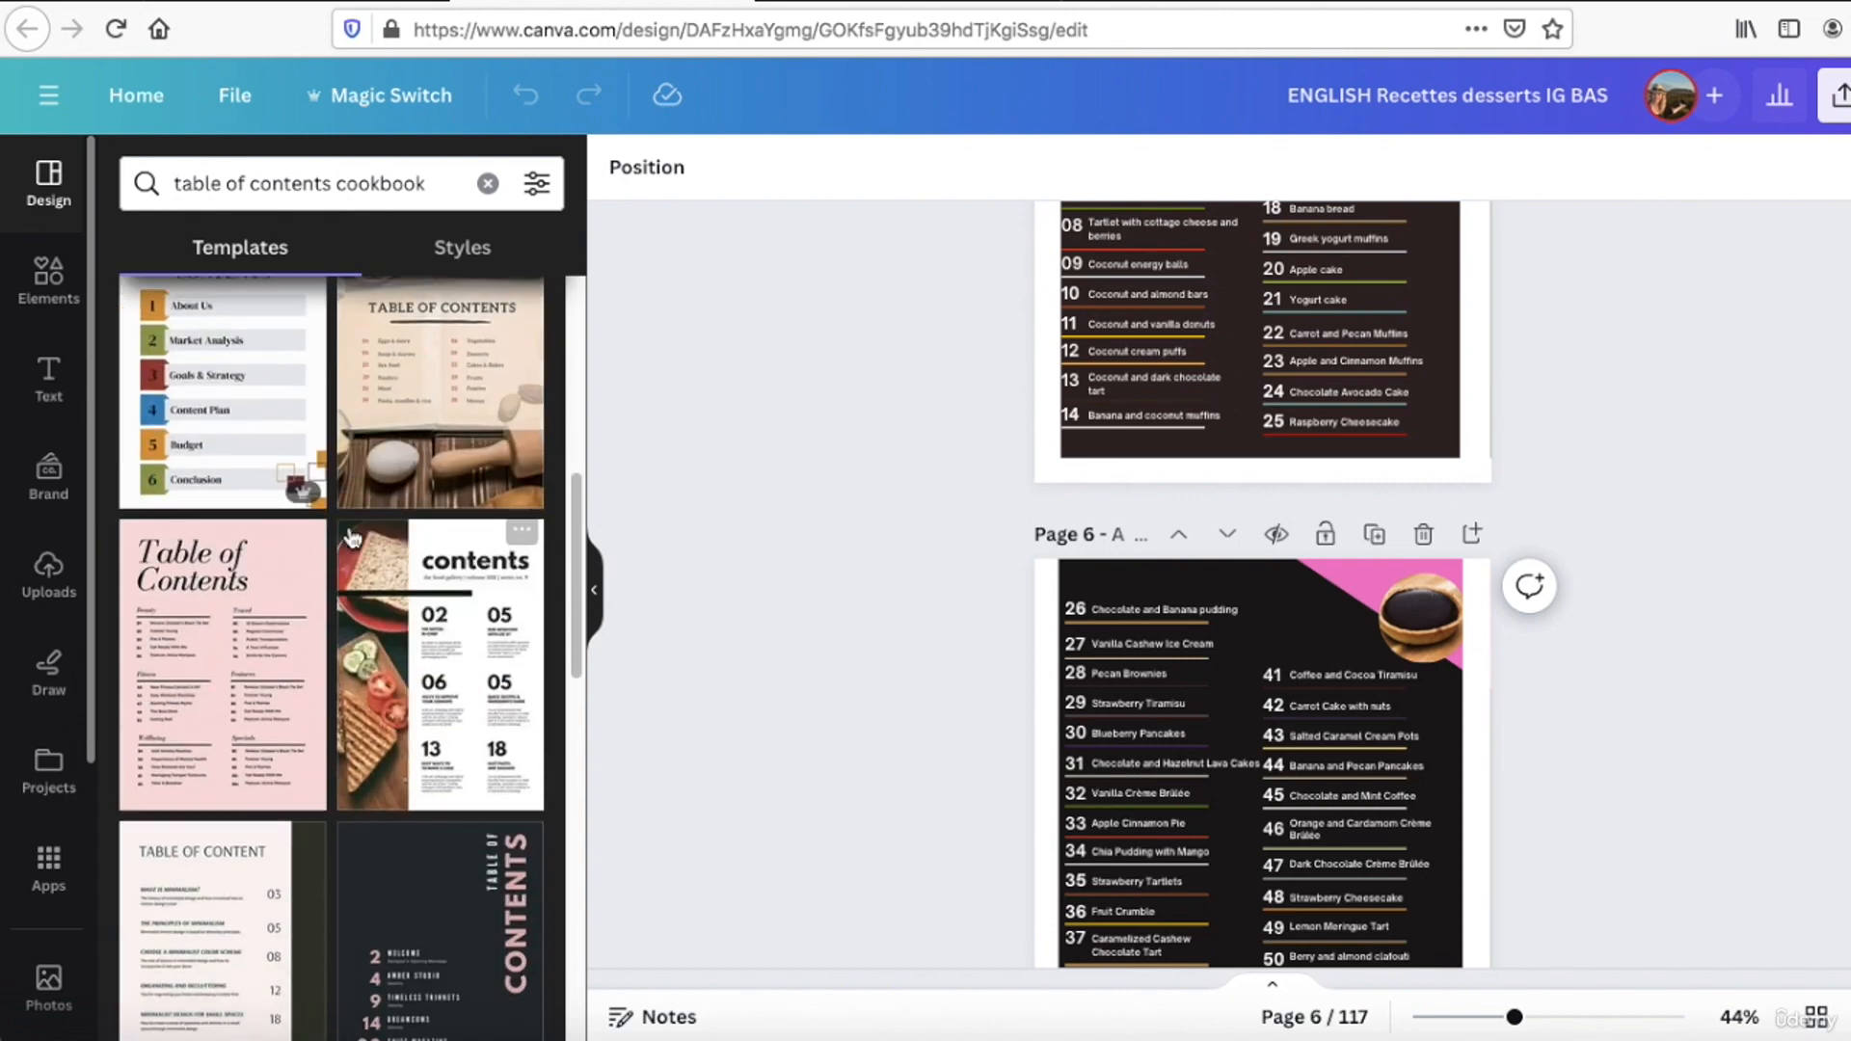
scroll(352, 537, down, 8)
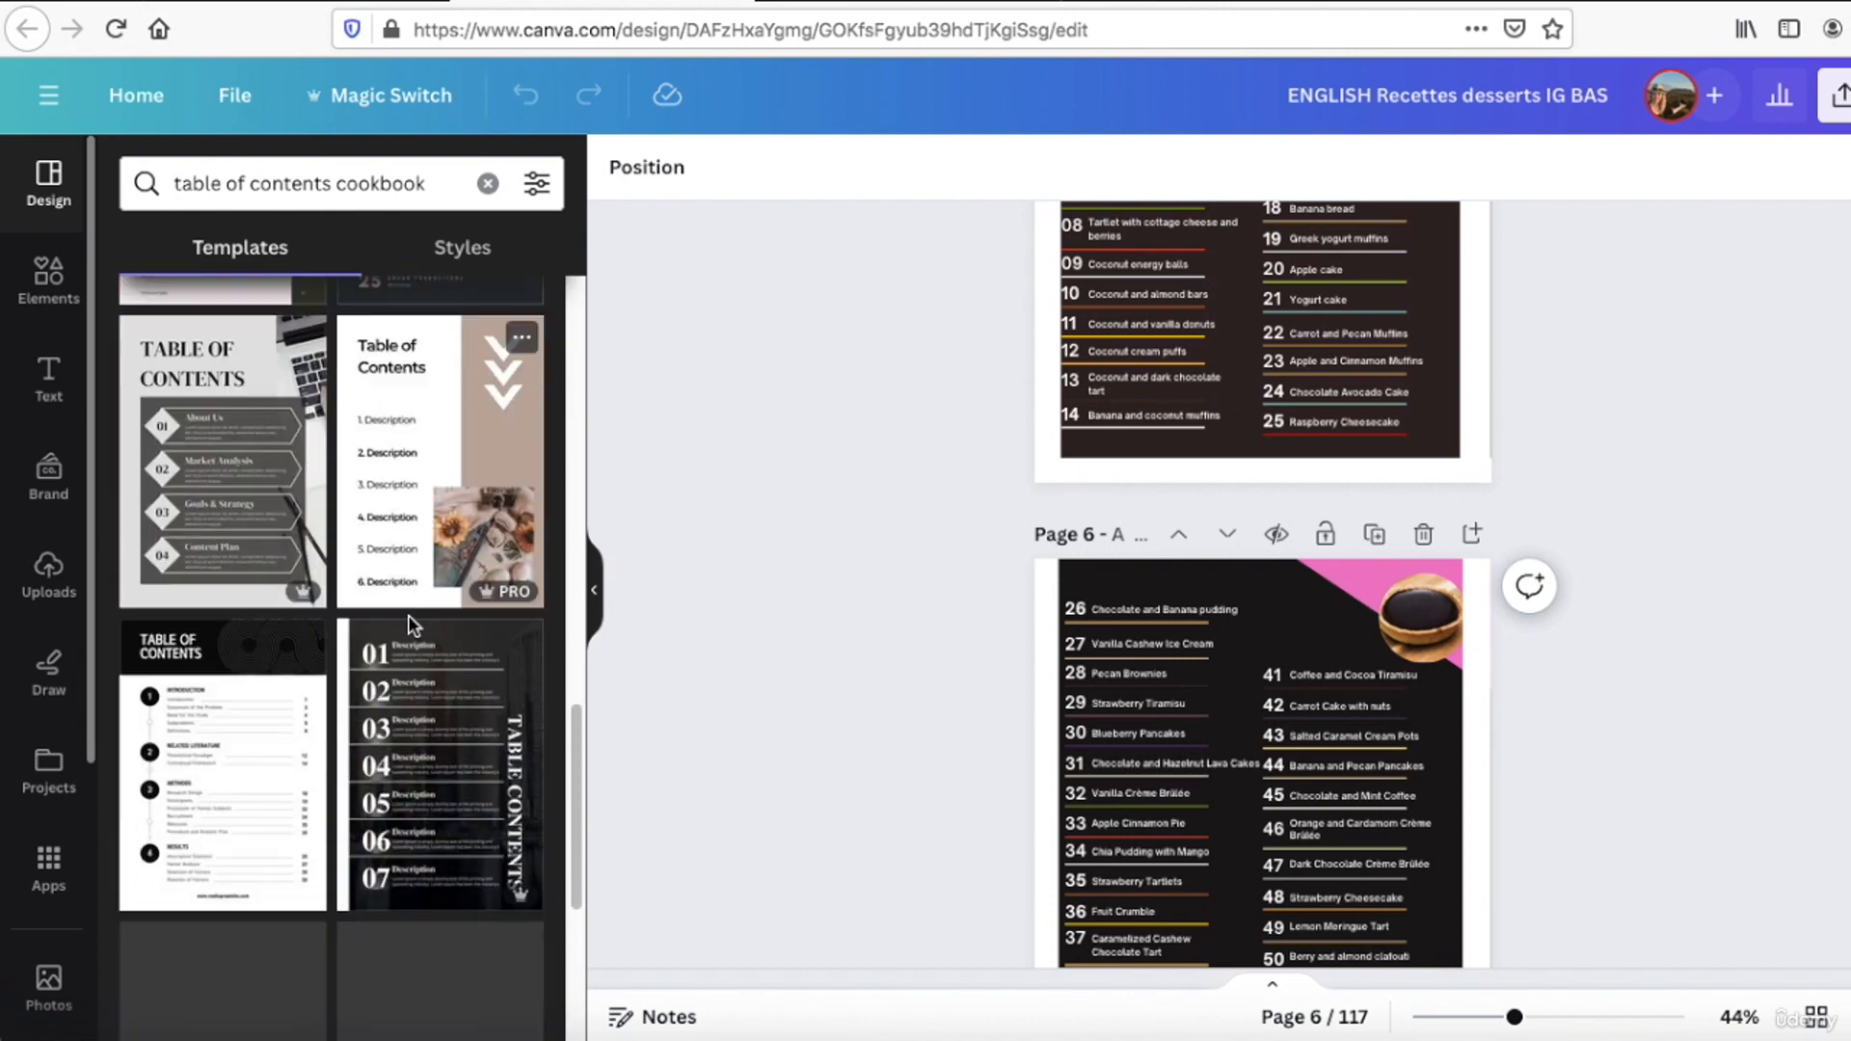
scroll(408, 621, down, 3)
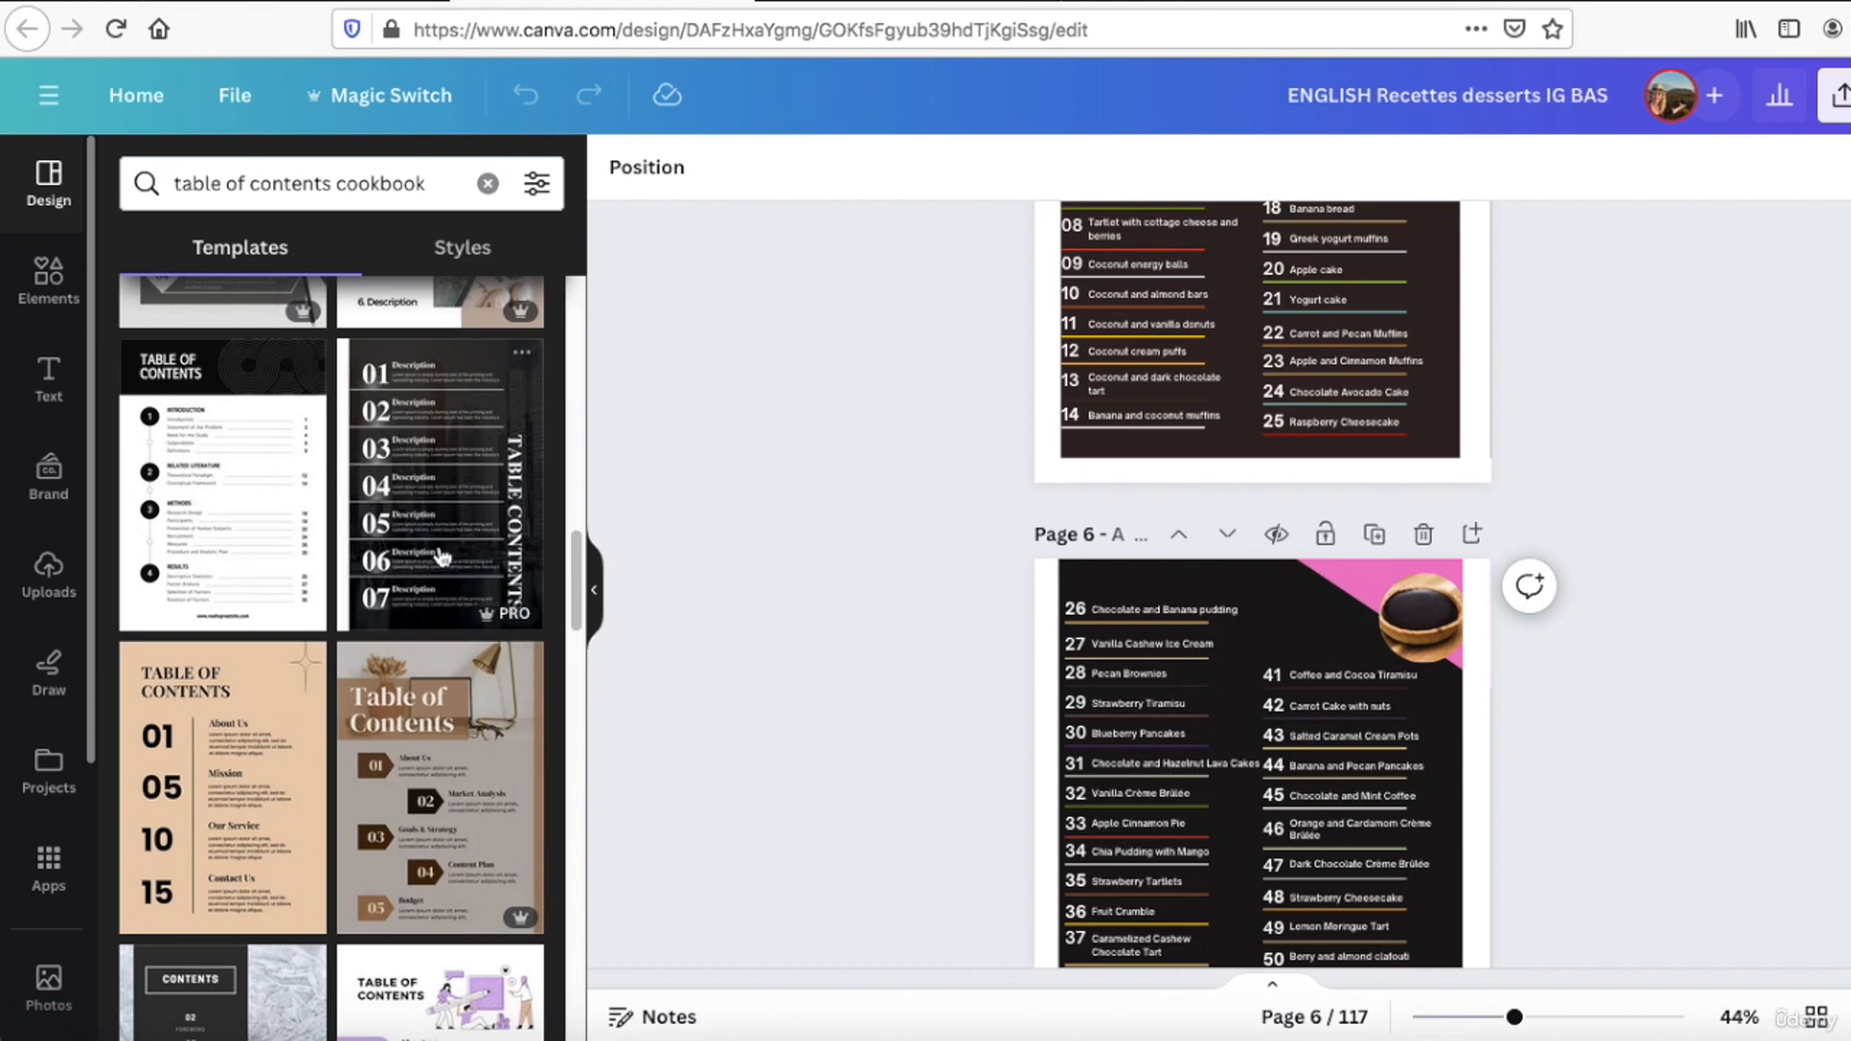
scroll(1161, 370, down, 2)
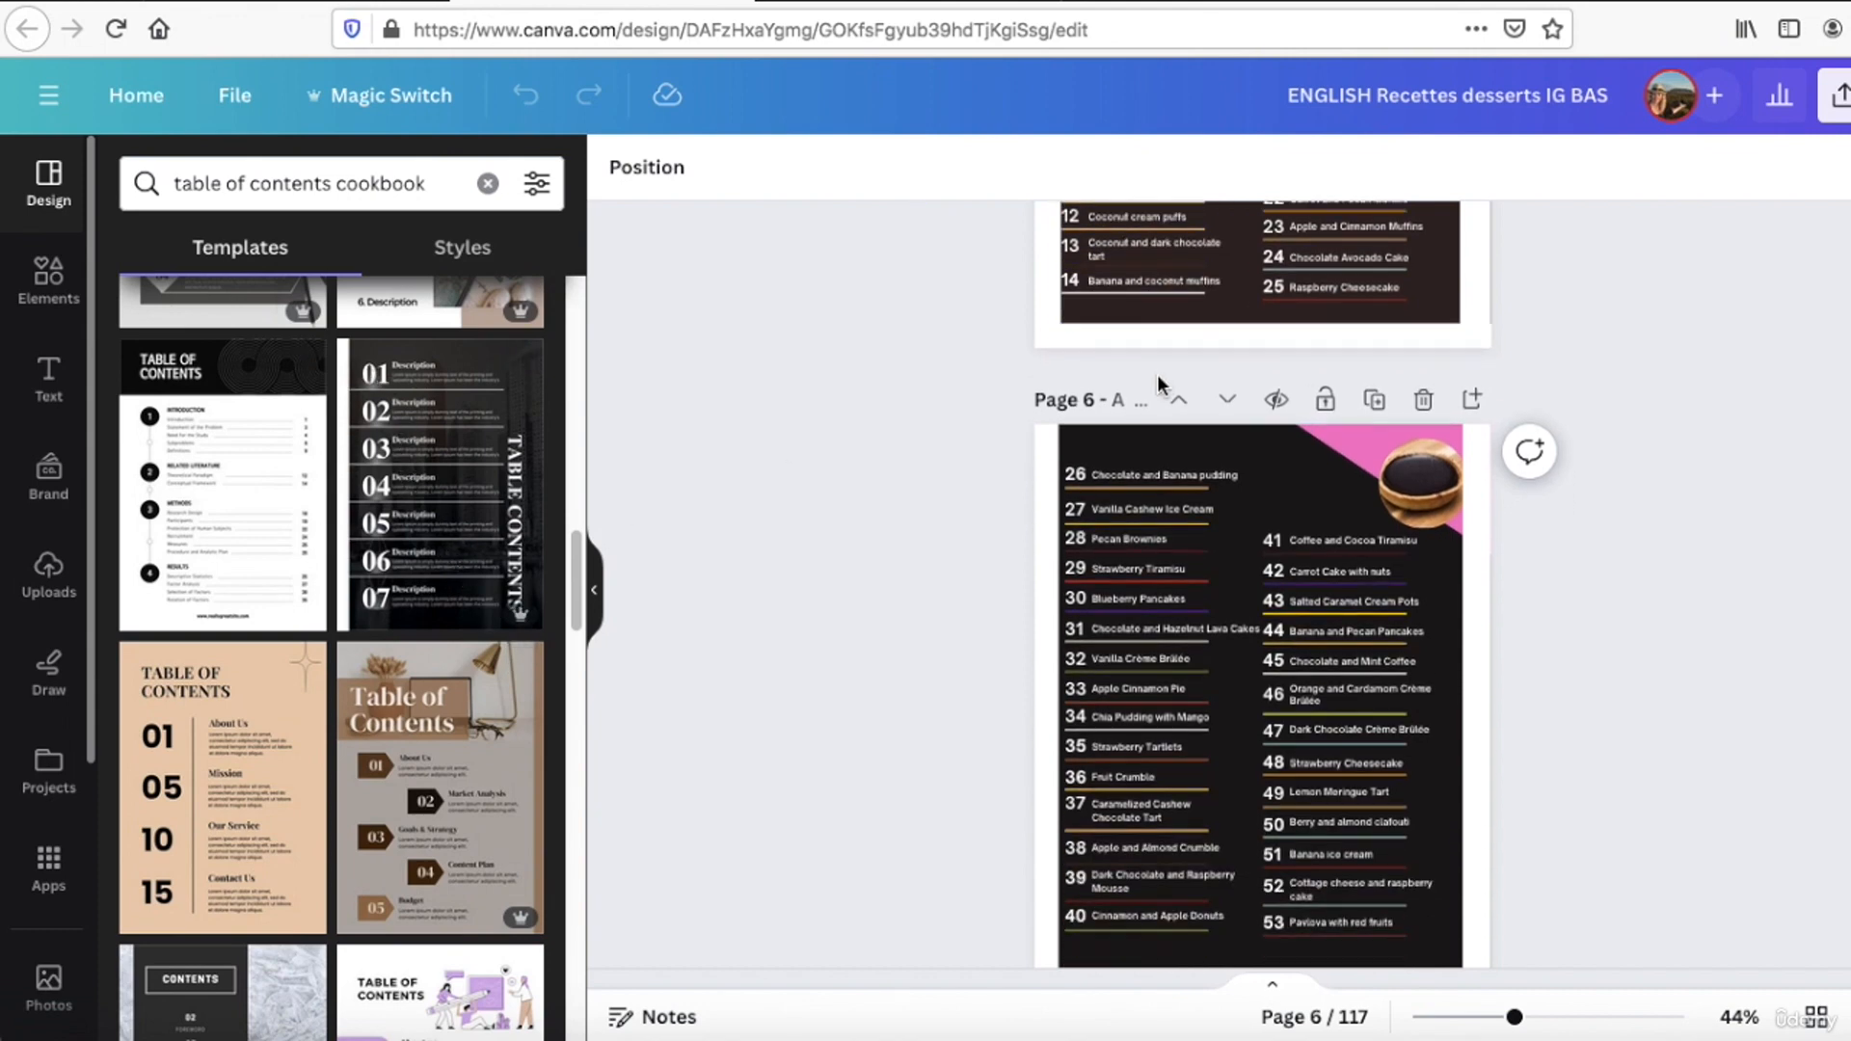
scroll(1157, 374, up, 5)
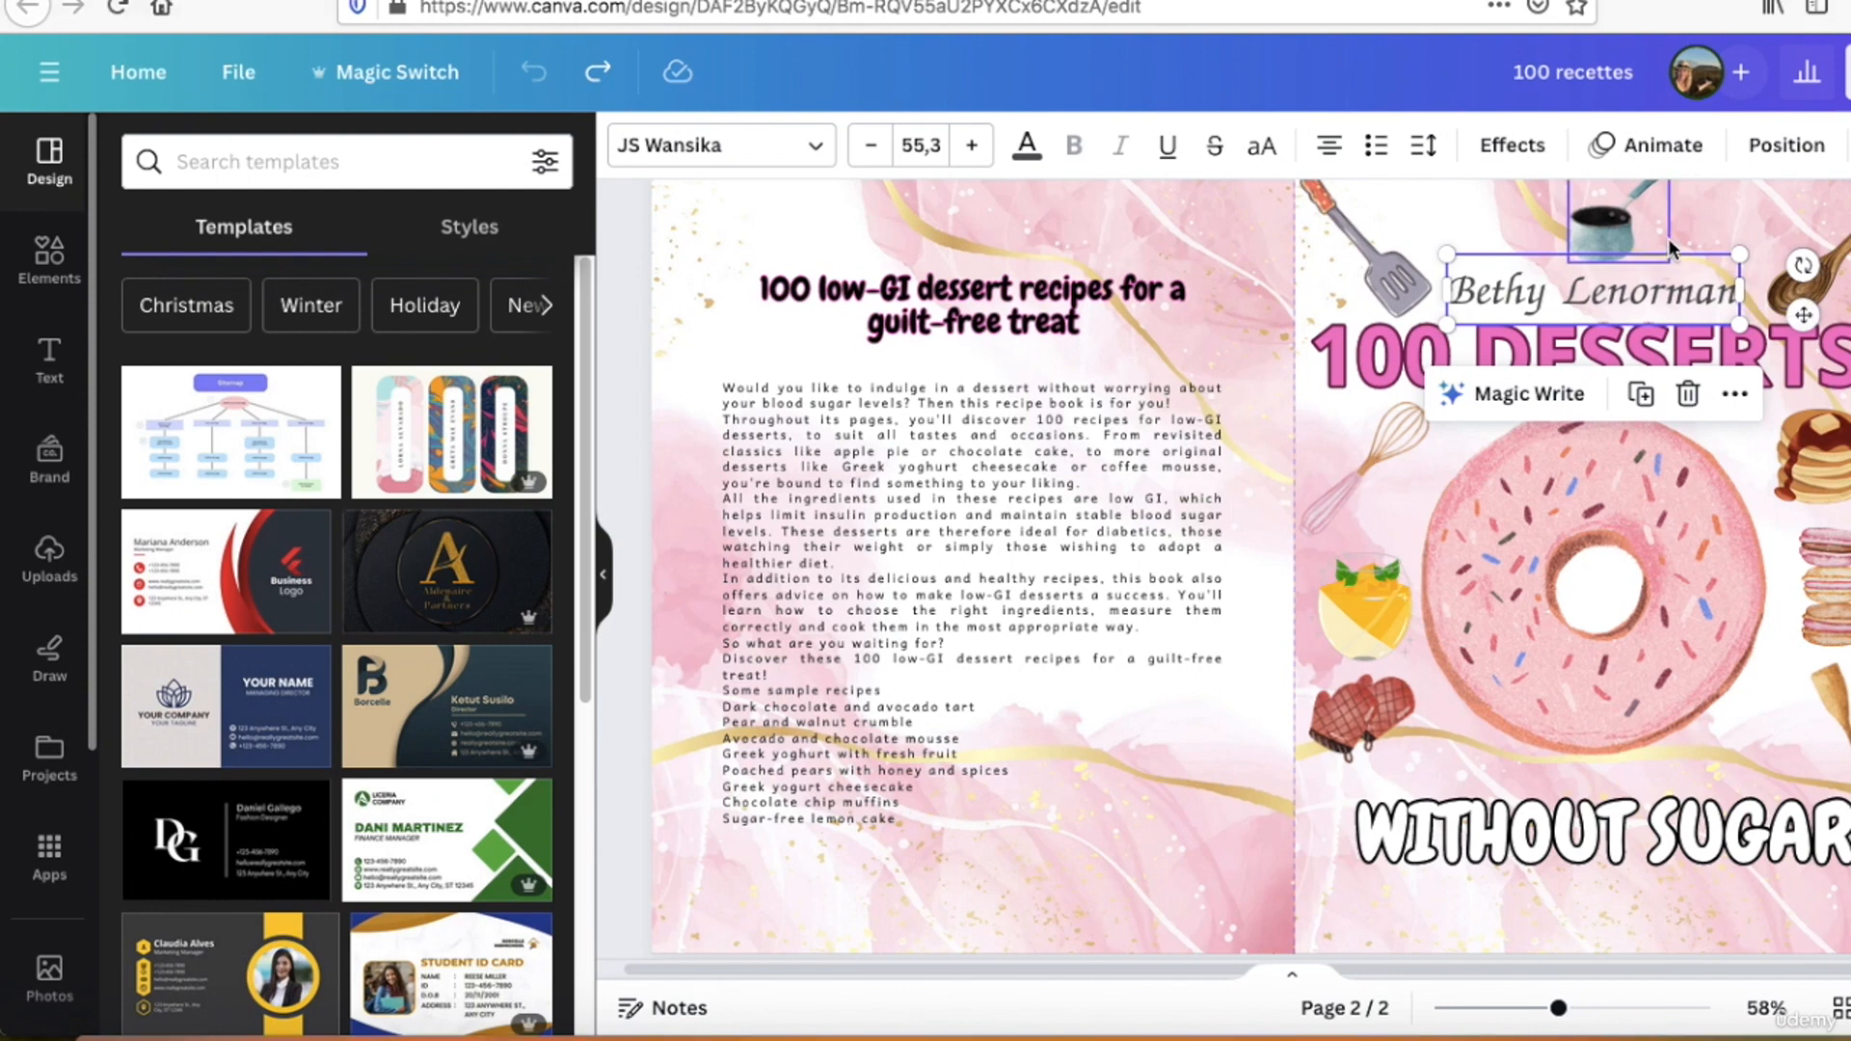
Step: In the "100 recettes" cover design, search the templates for "book cover cuisine" and browse the results
click(1716, 220)
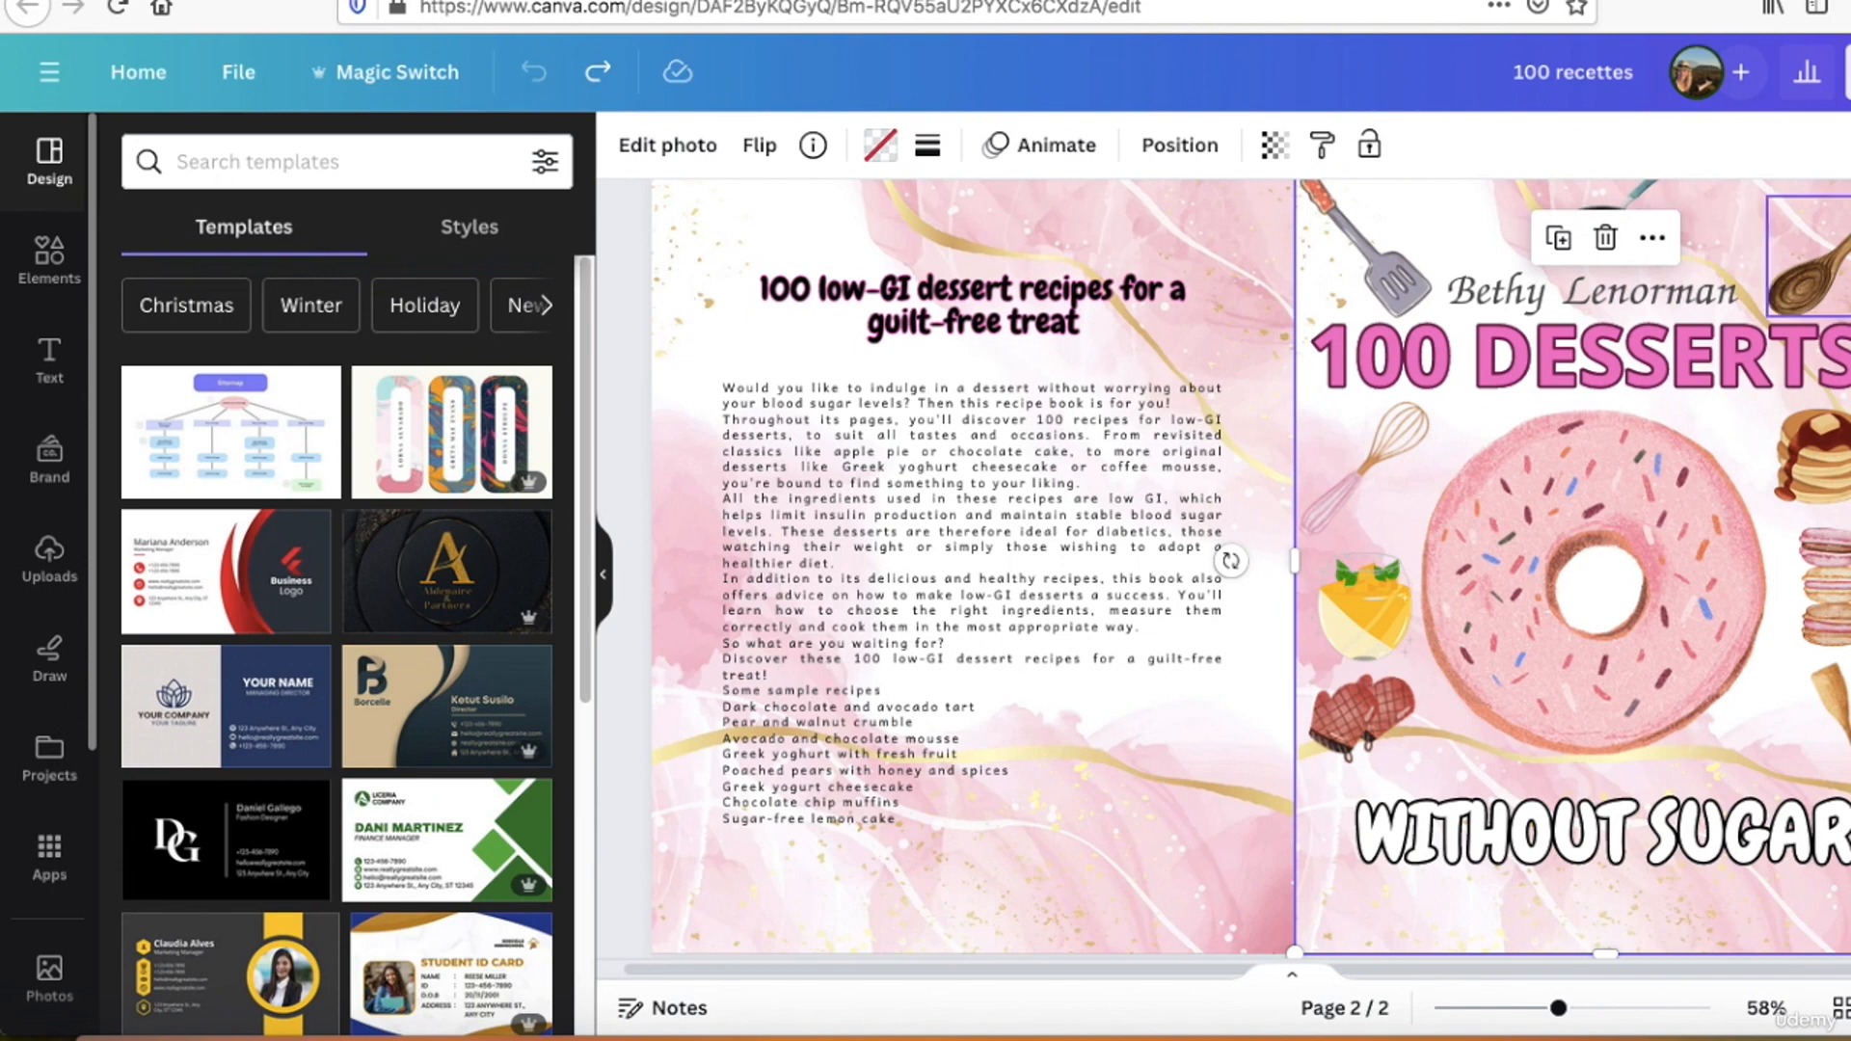
key(Escape)
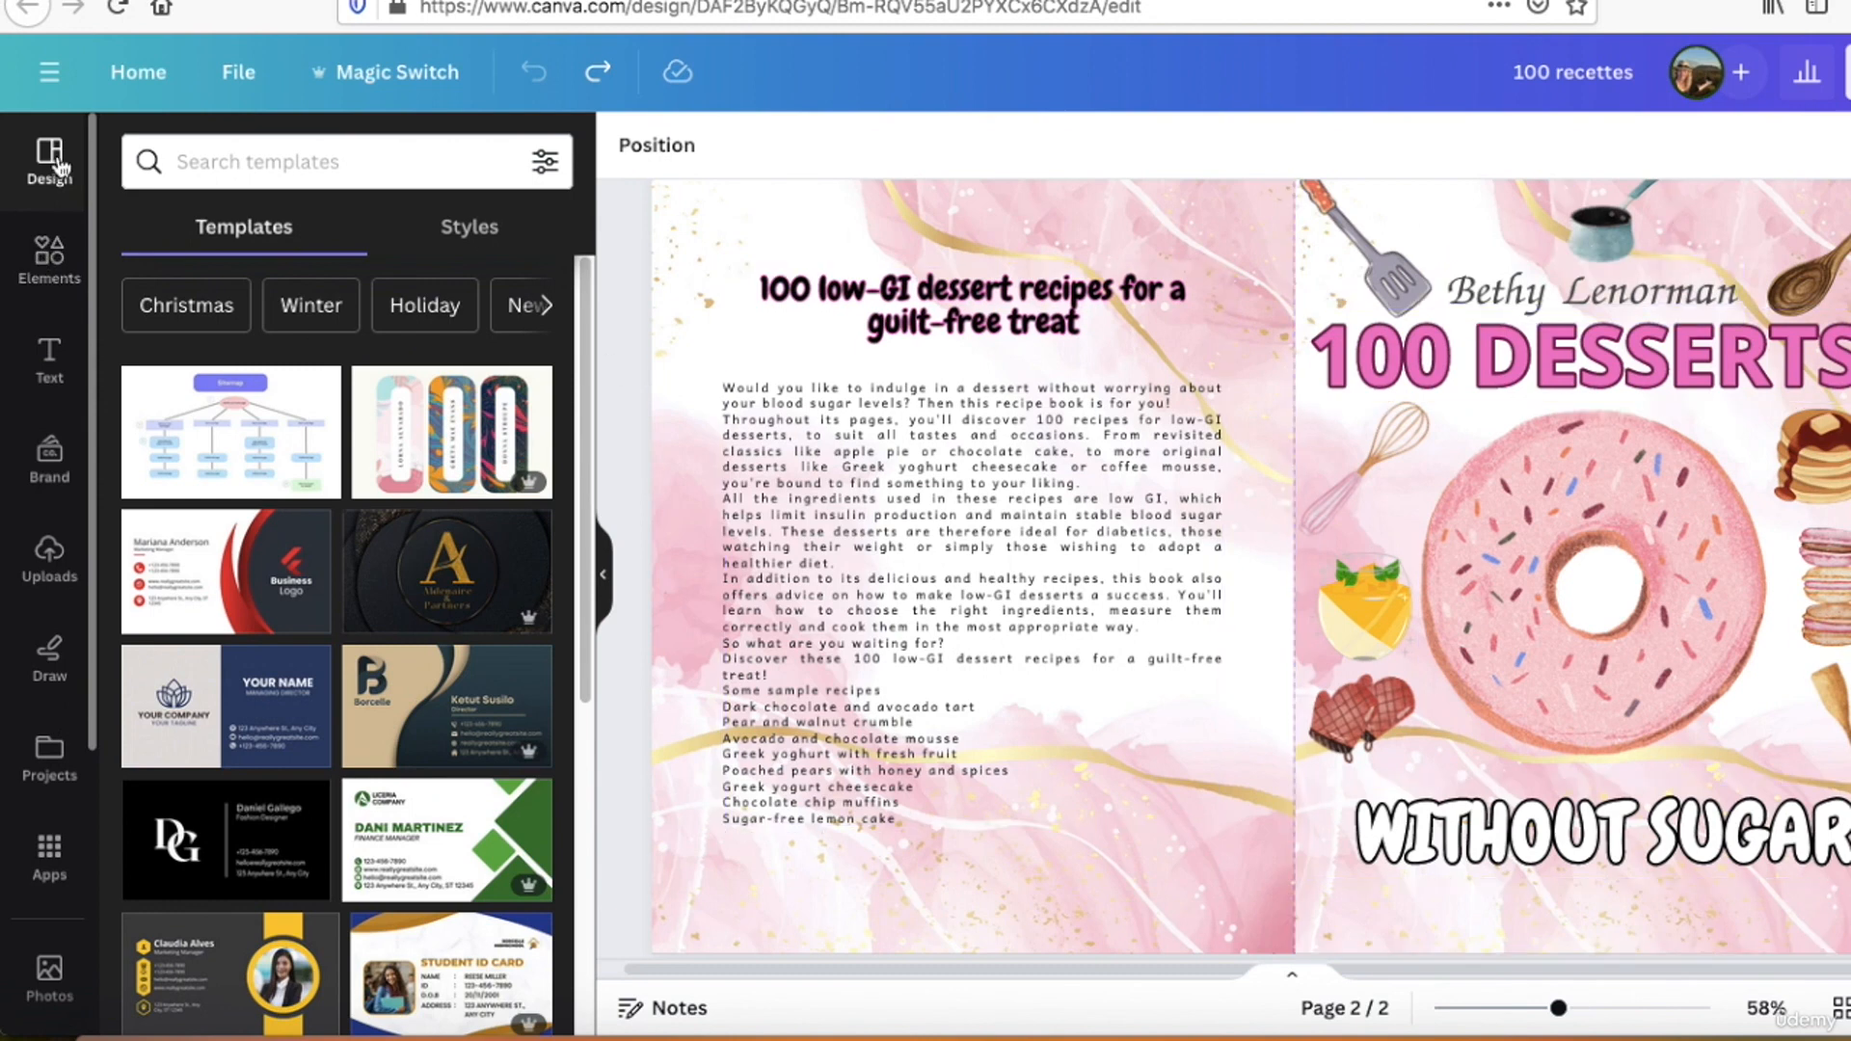
click(237, 161)
text(book)
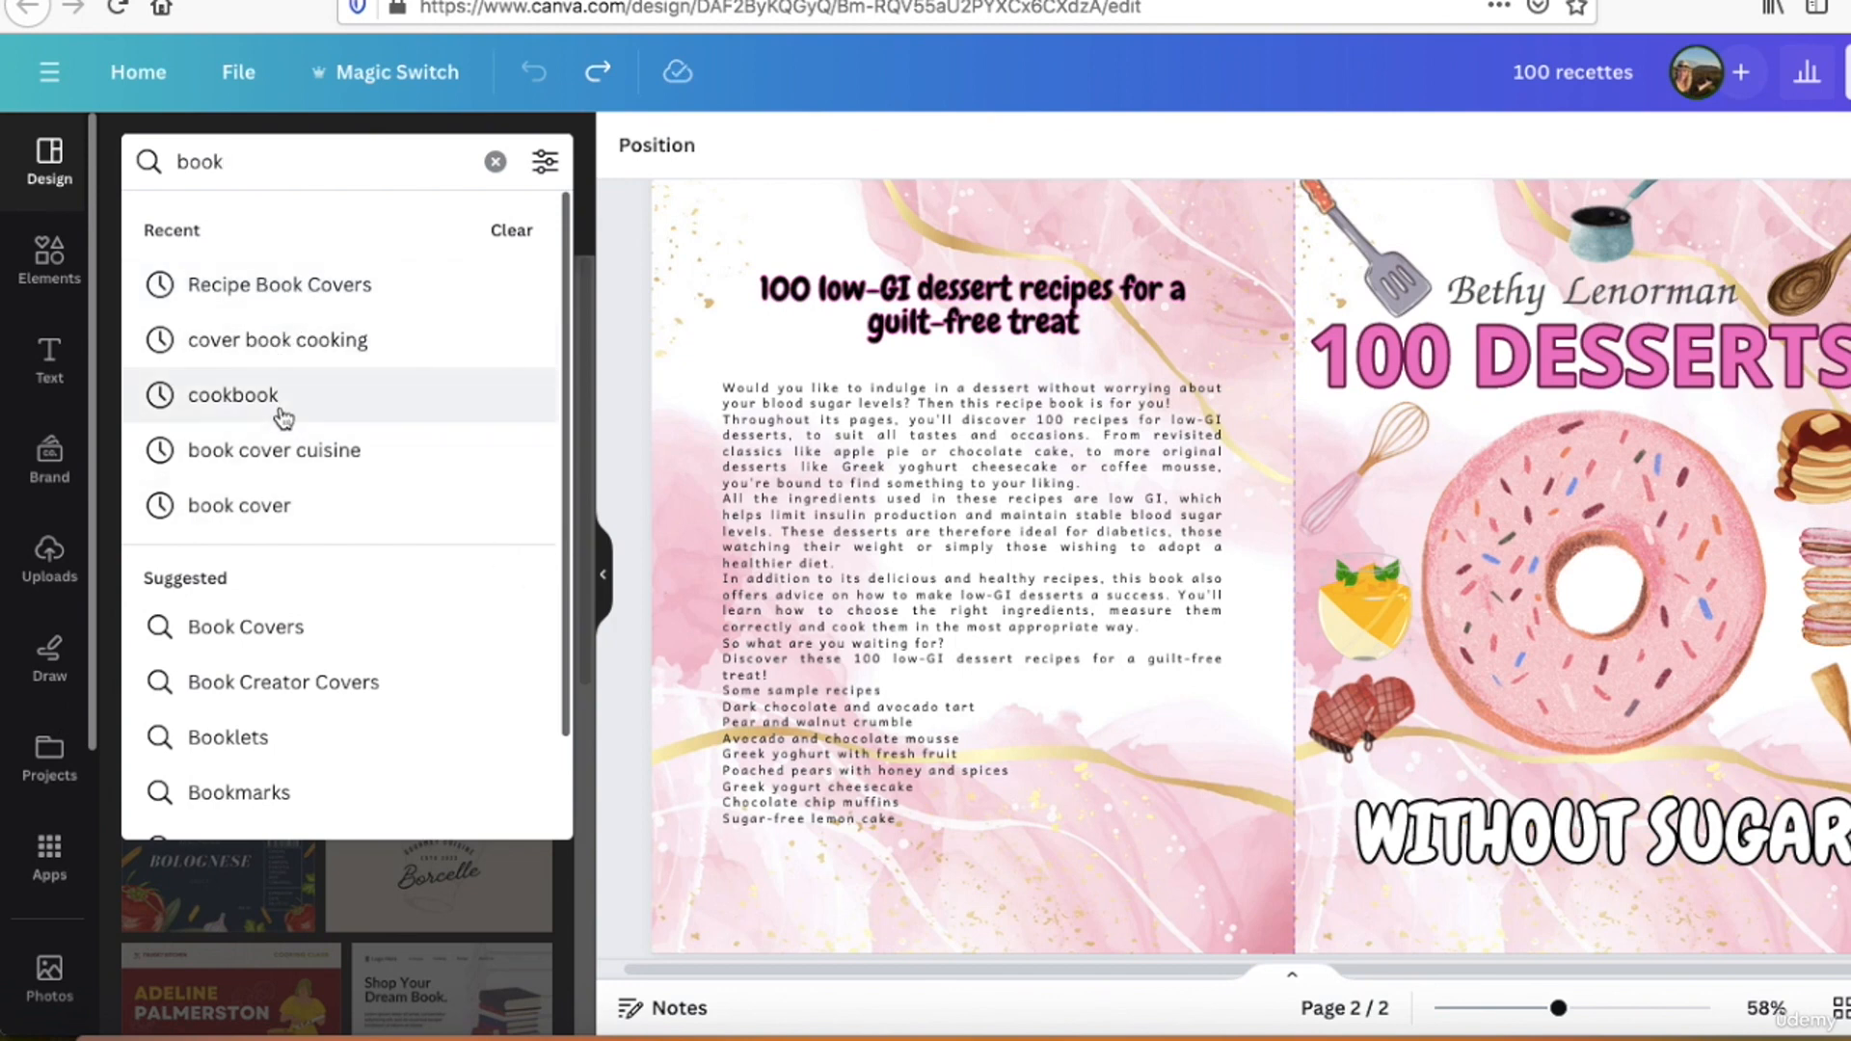
click(295, 458)
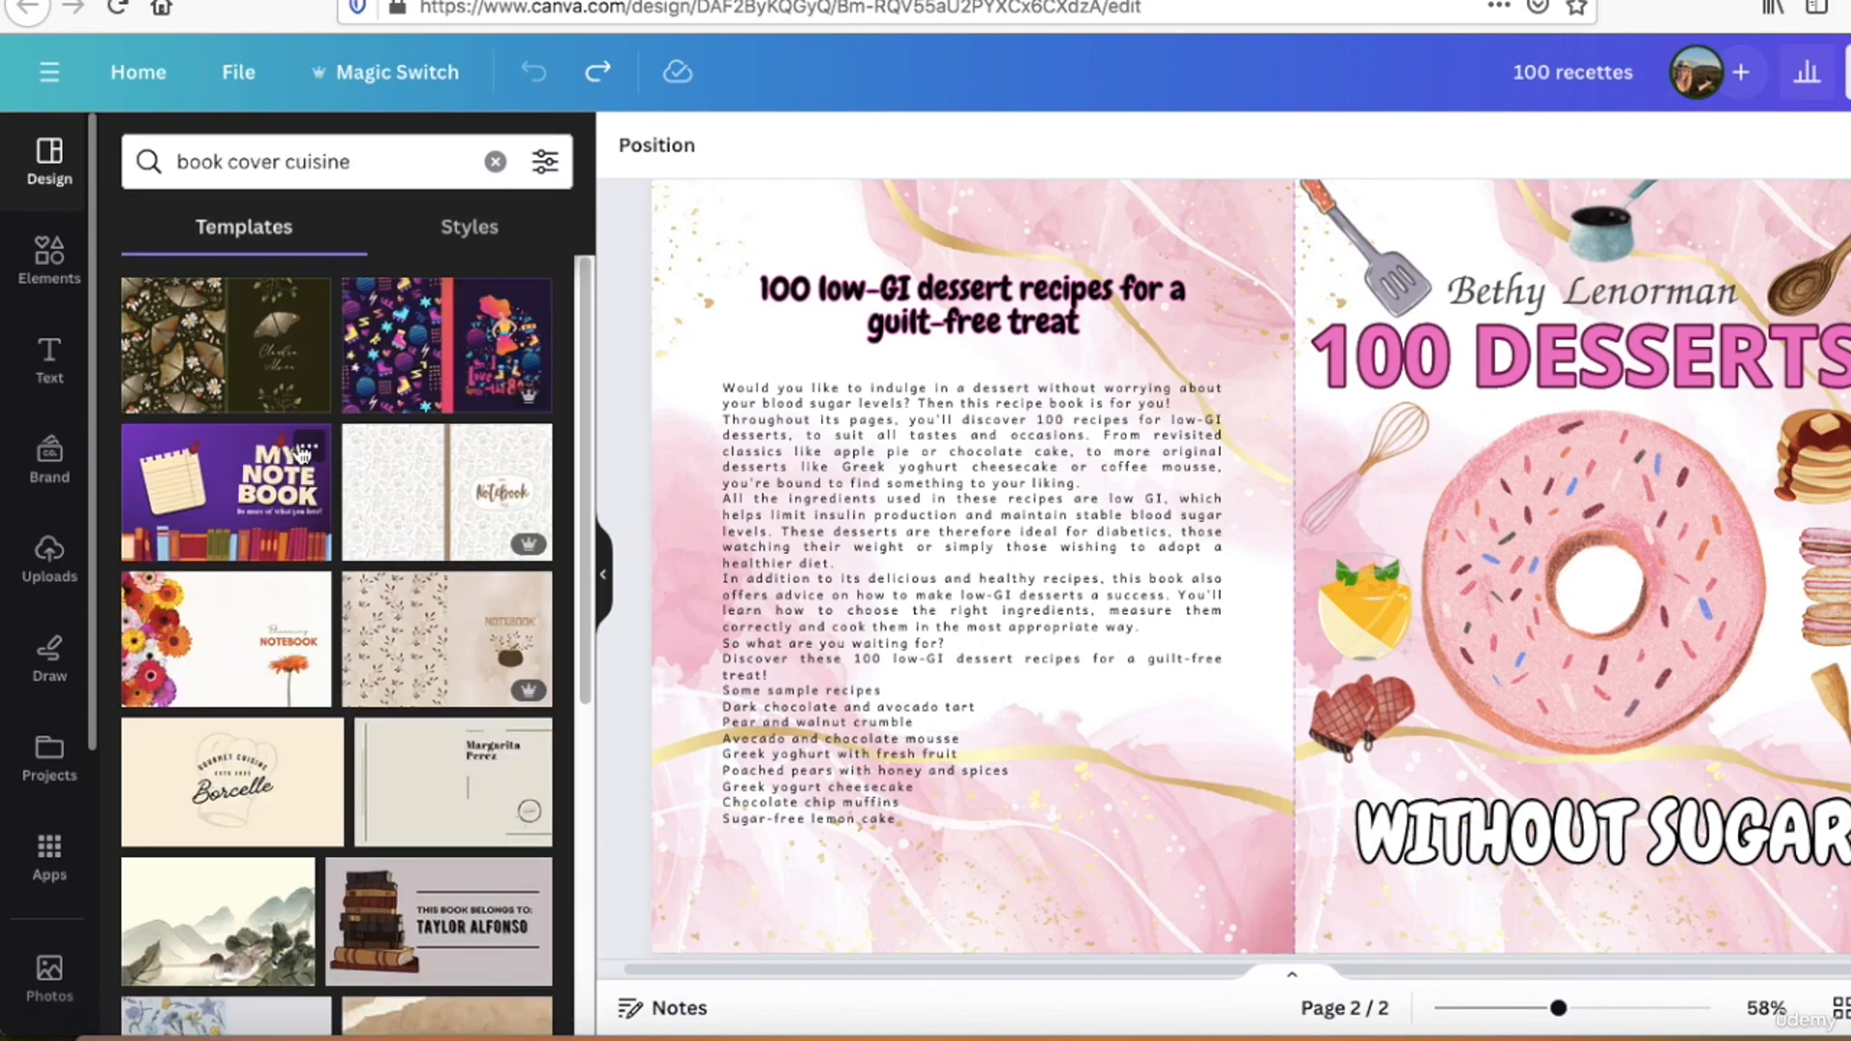
scroll(304, 459, down, 2)
scroll(305, 459, down, 10)
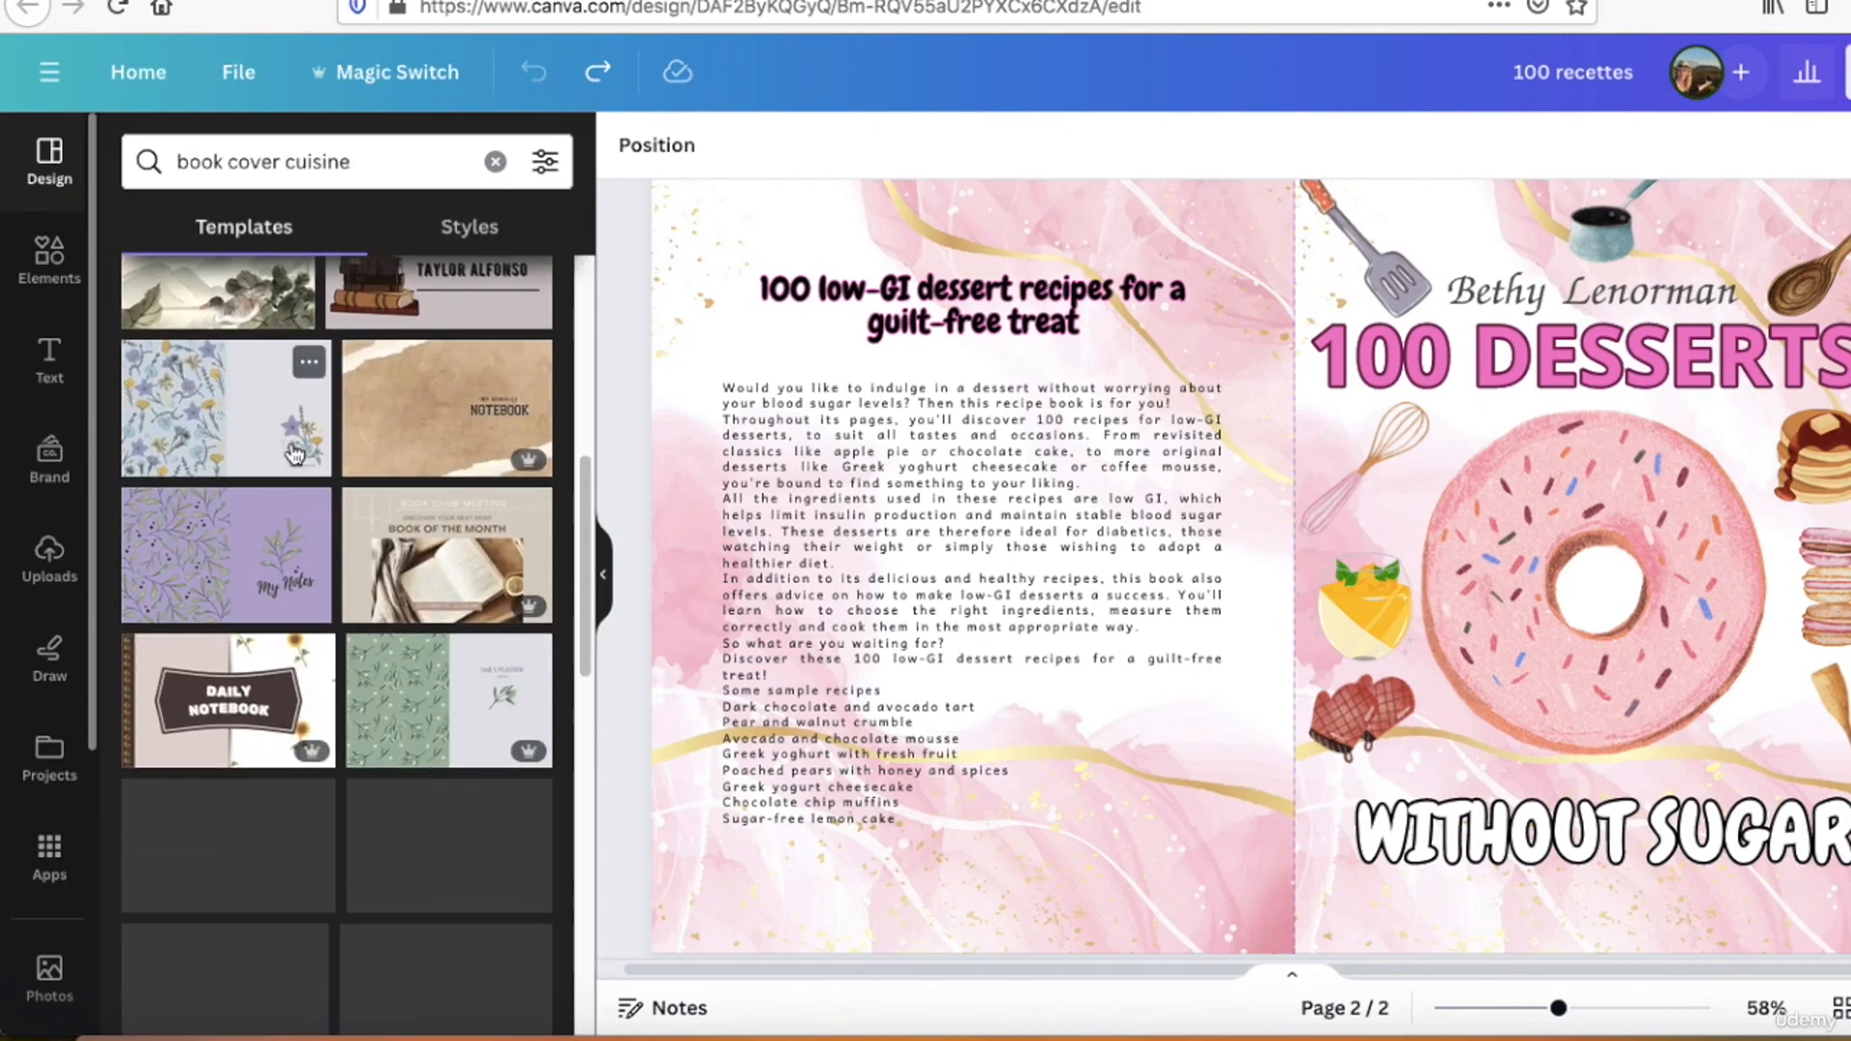
scroll(302, 459, up, 5)
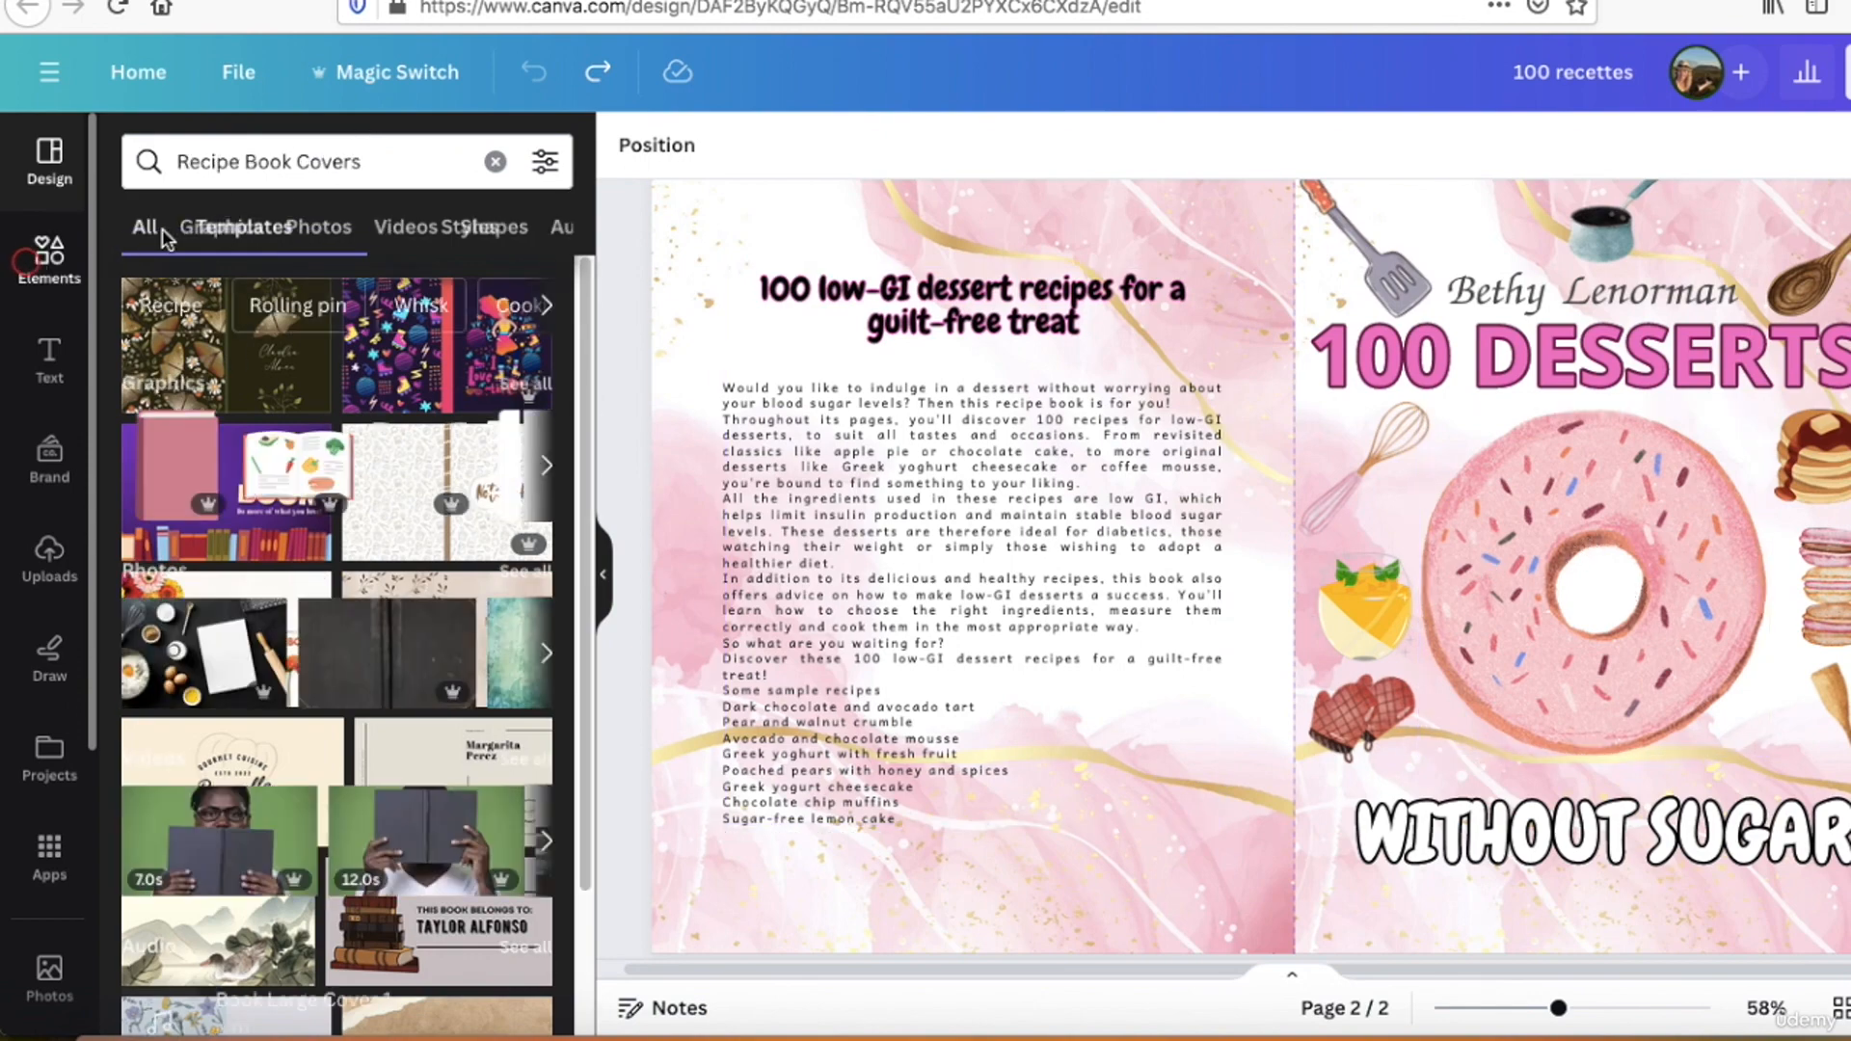
Step: Search the graphics for "donuts", try adding the pink sprinkled donut to the cover, and remove that copy
double_click(319, 155)
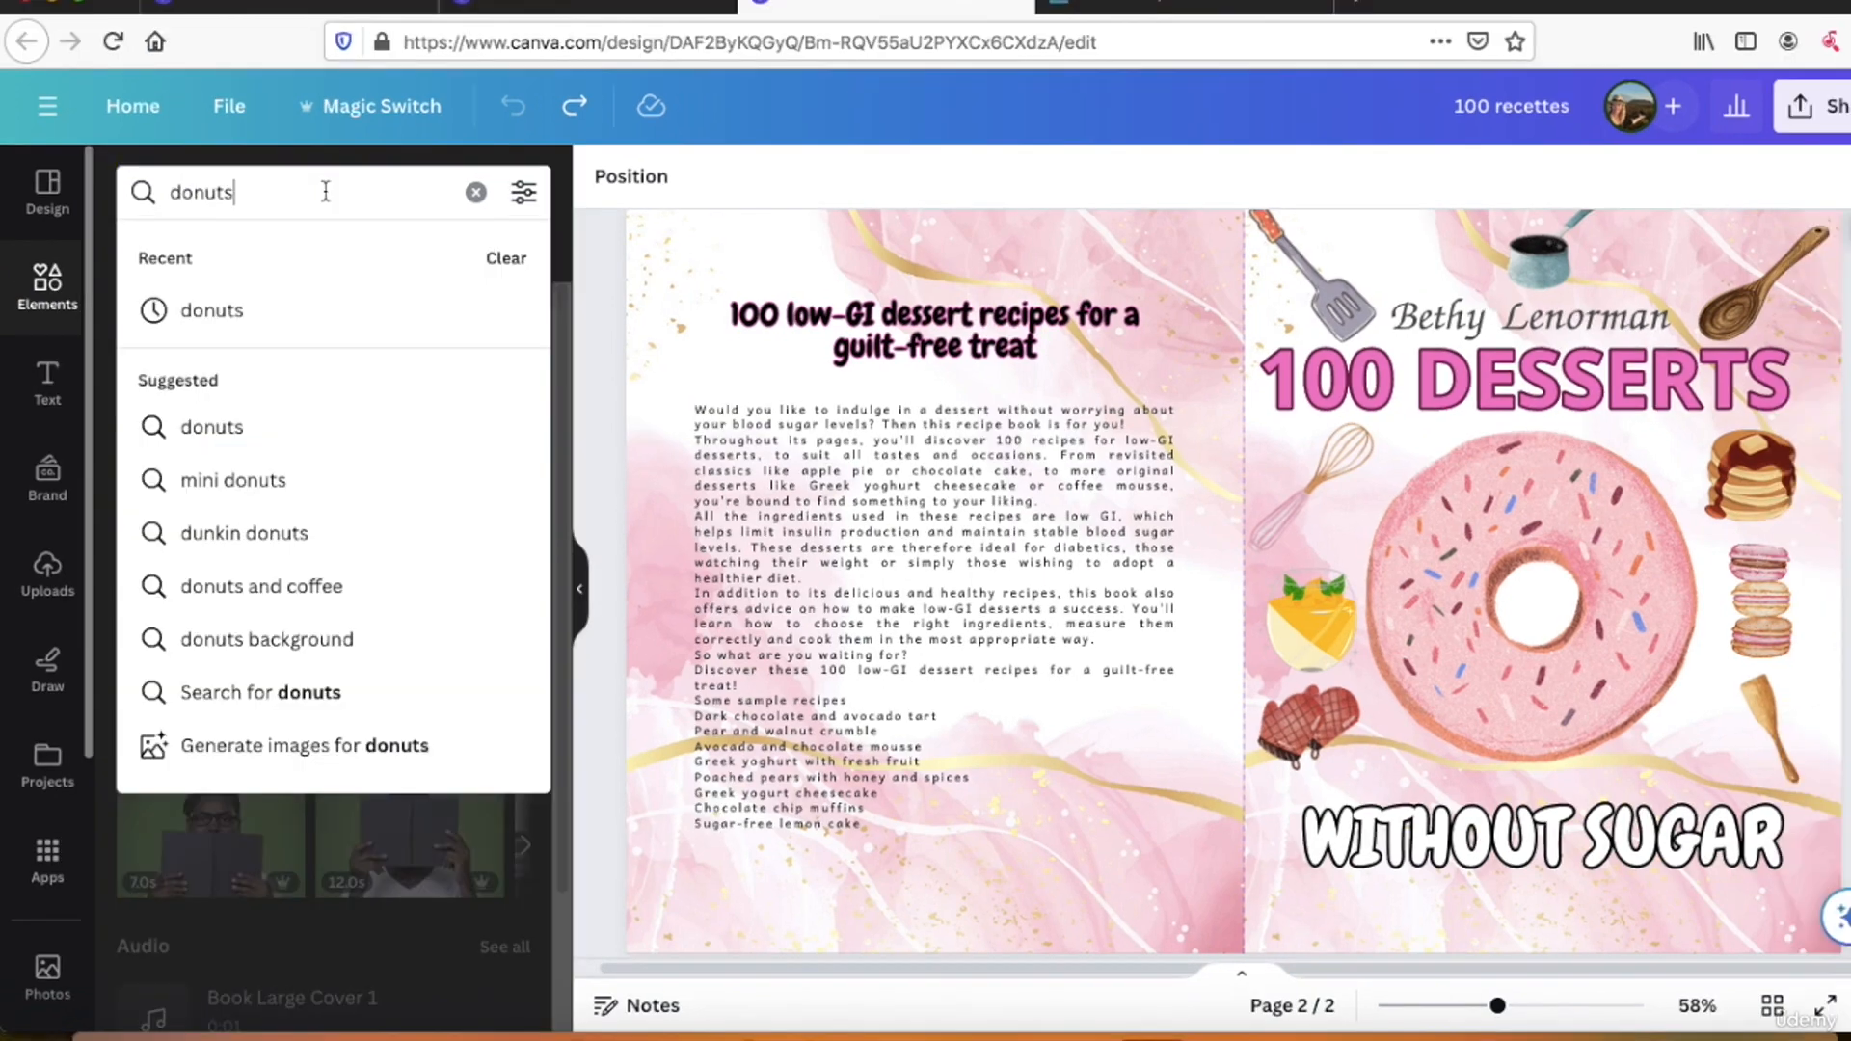
key(Return)
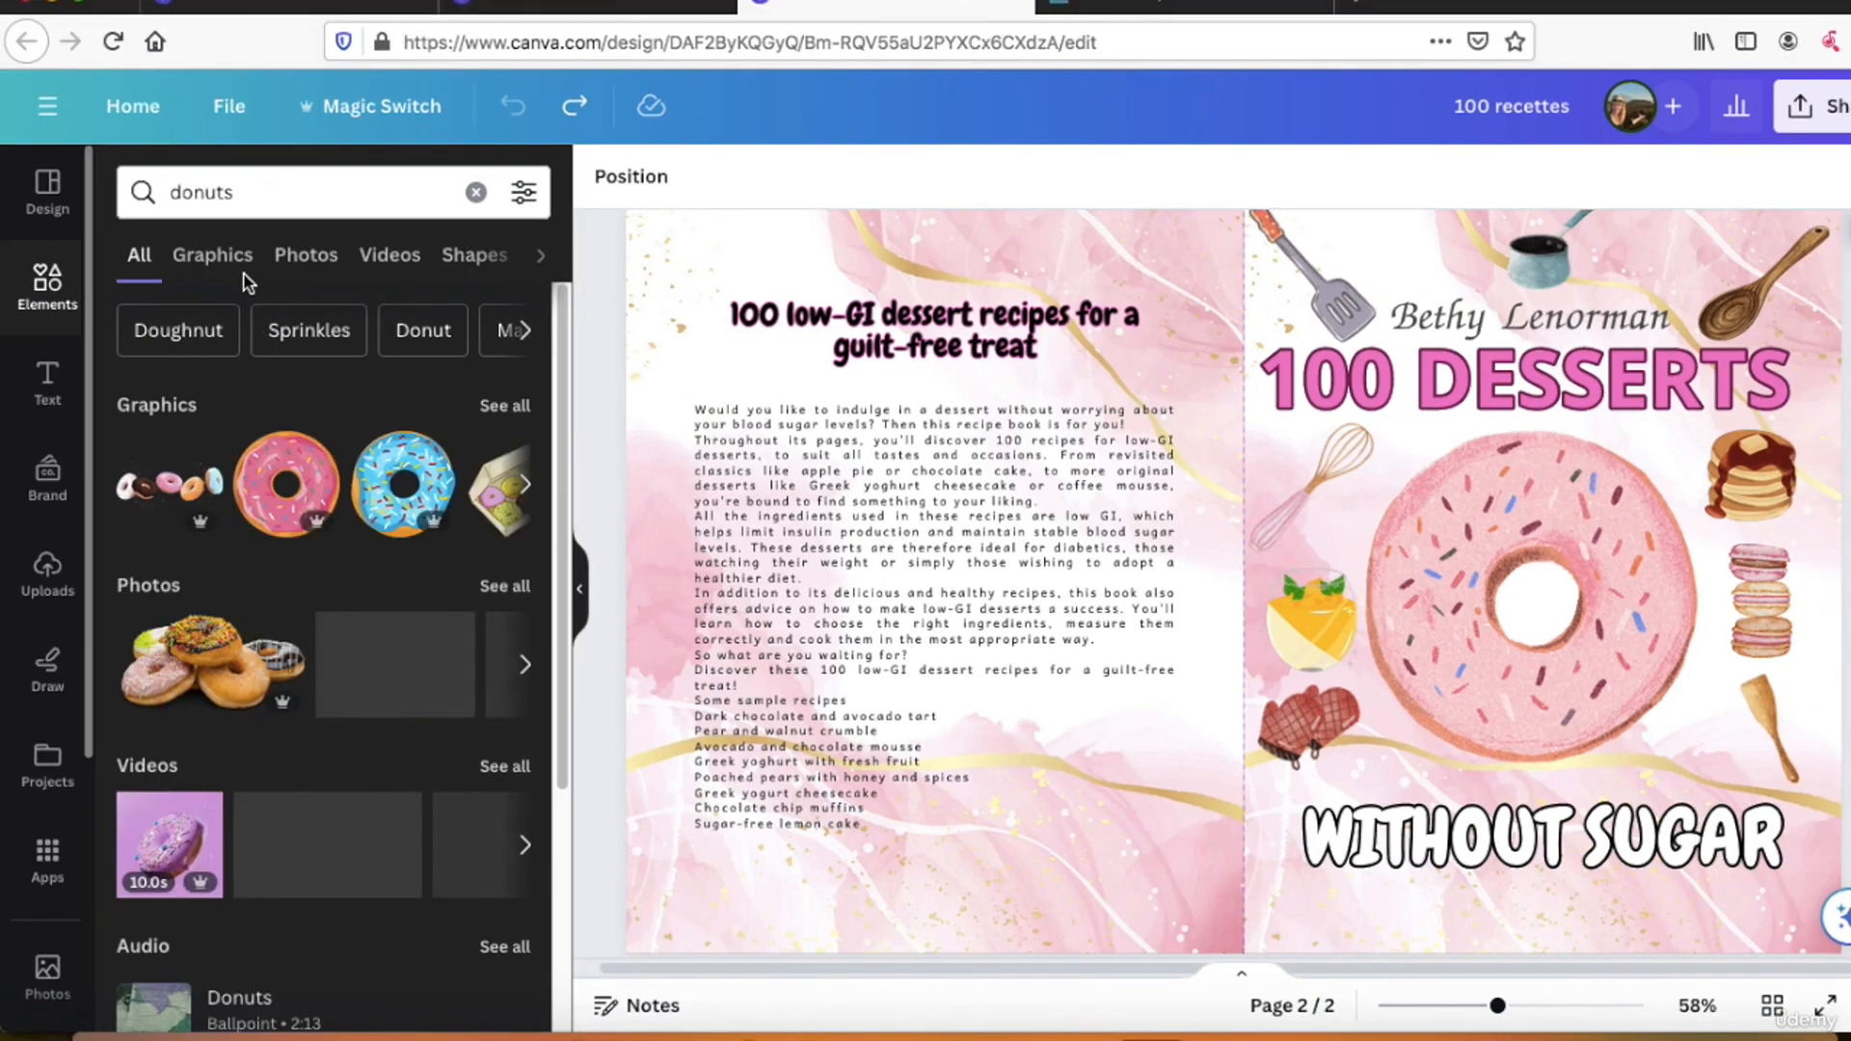
click(225, 269)
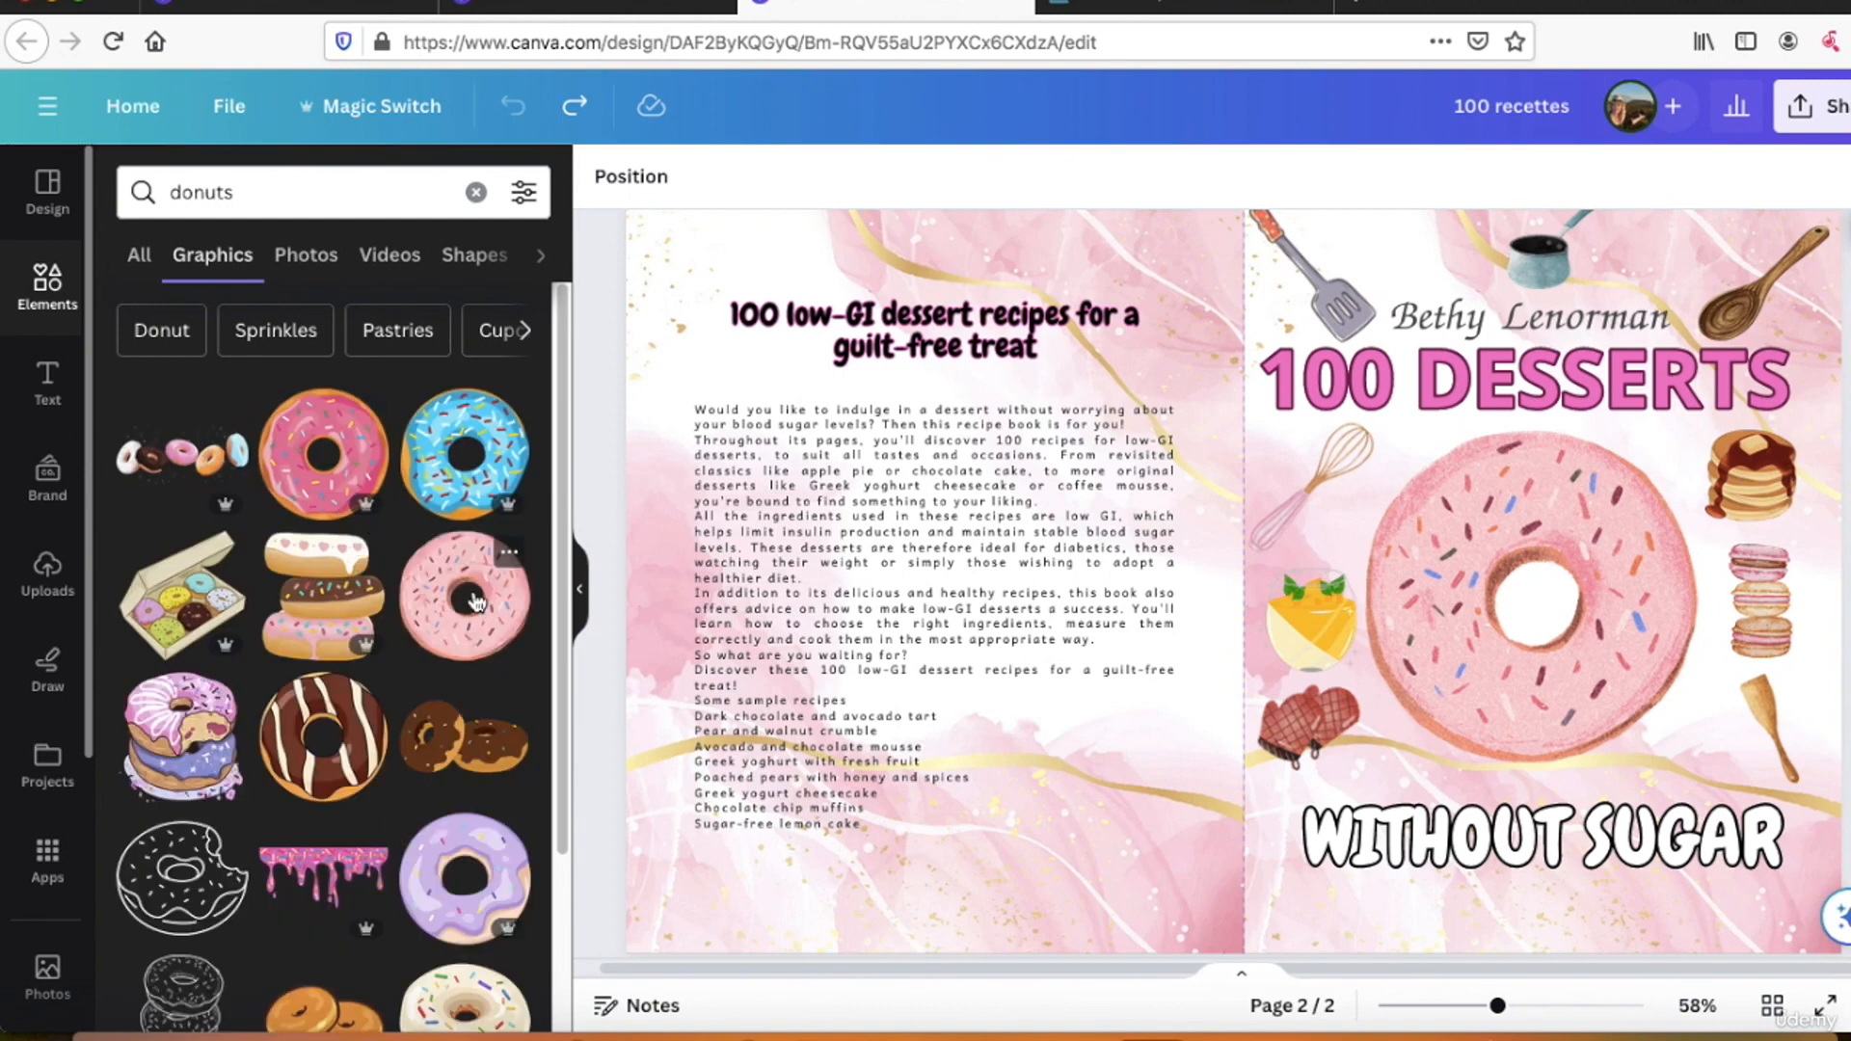
click(474, 599)
key(Delete)
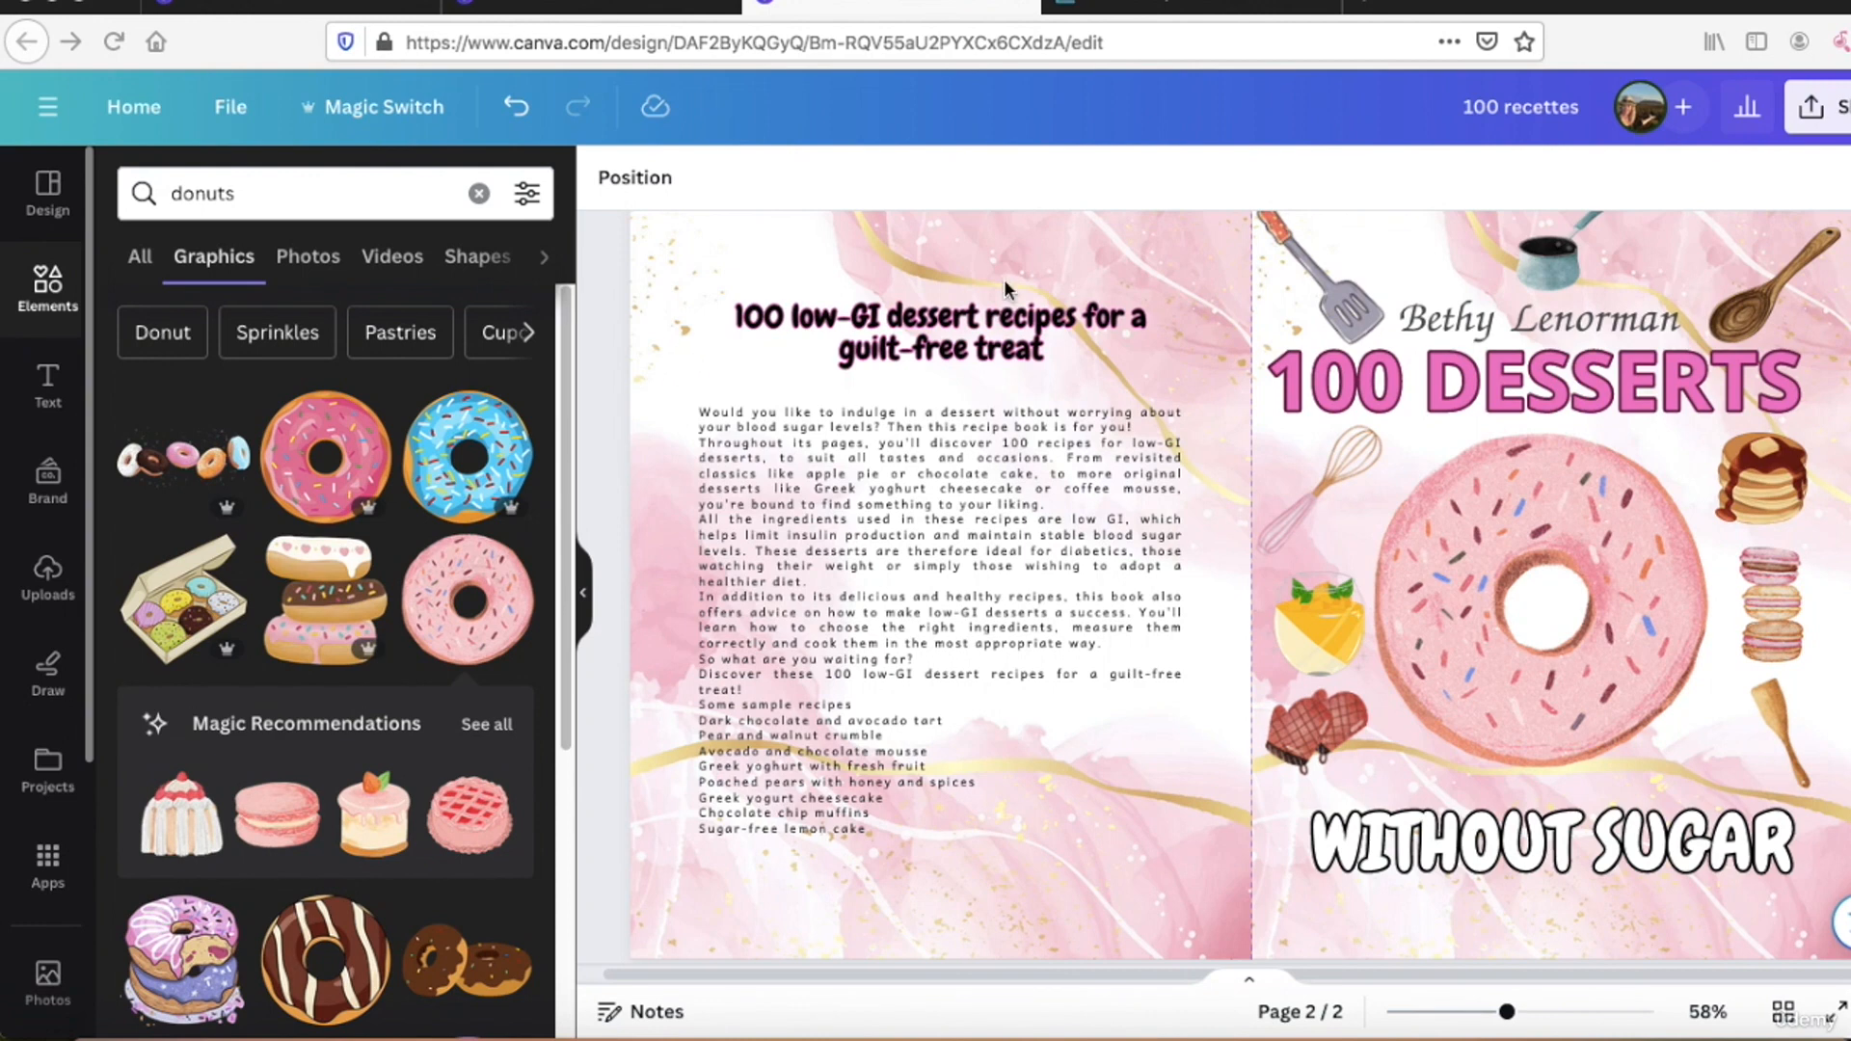
Step: Set the outline effect color of the "100 DESSERTS" title to black #000000
click(1542, 391)
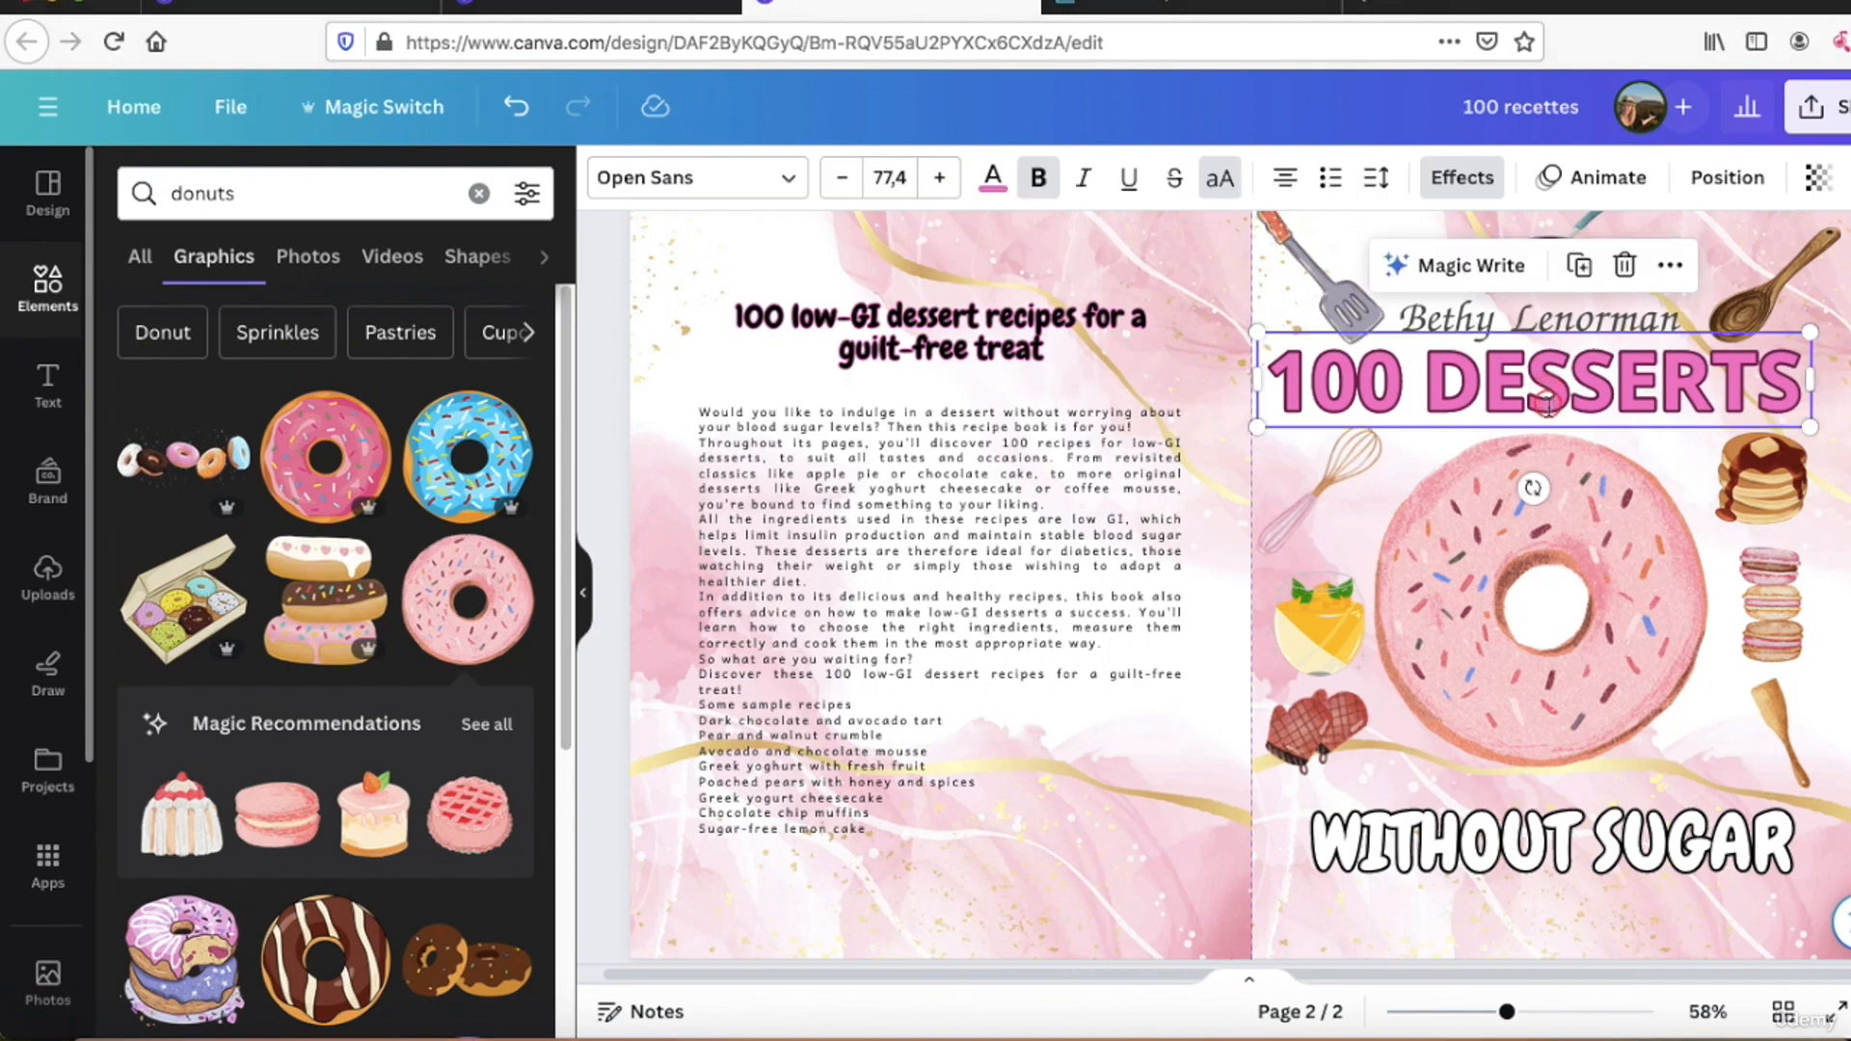
click(1462, 179)
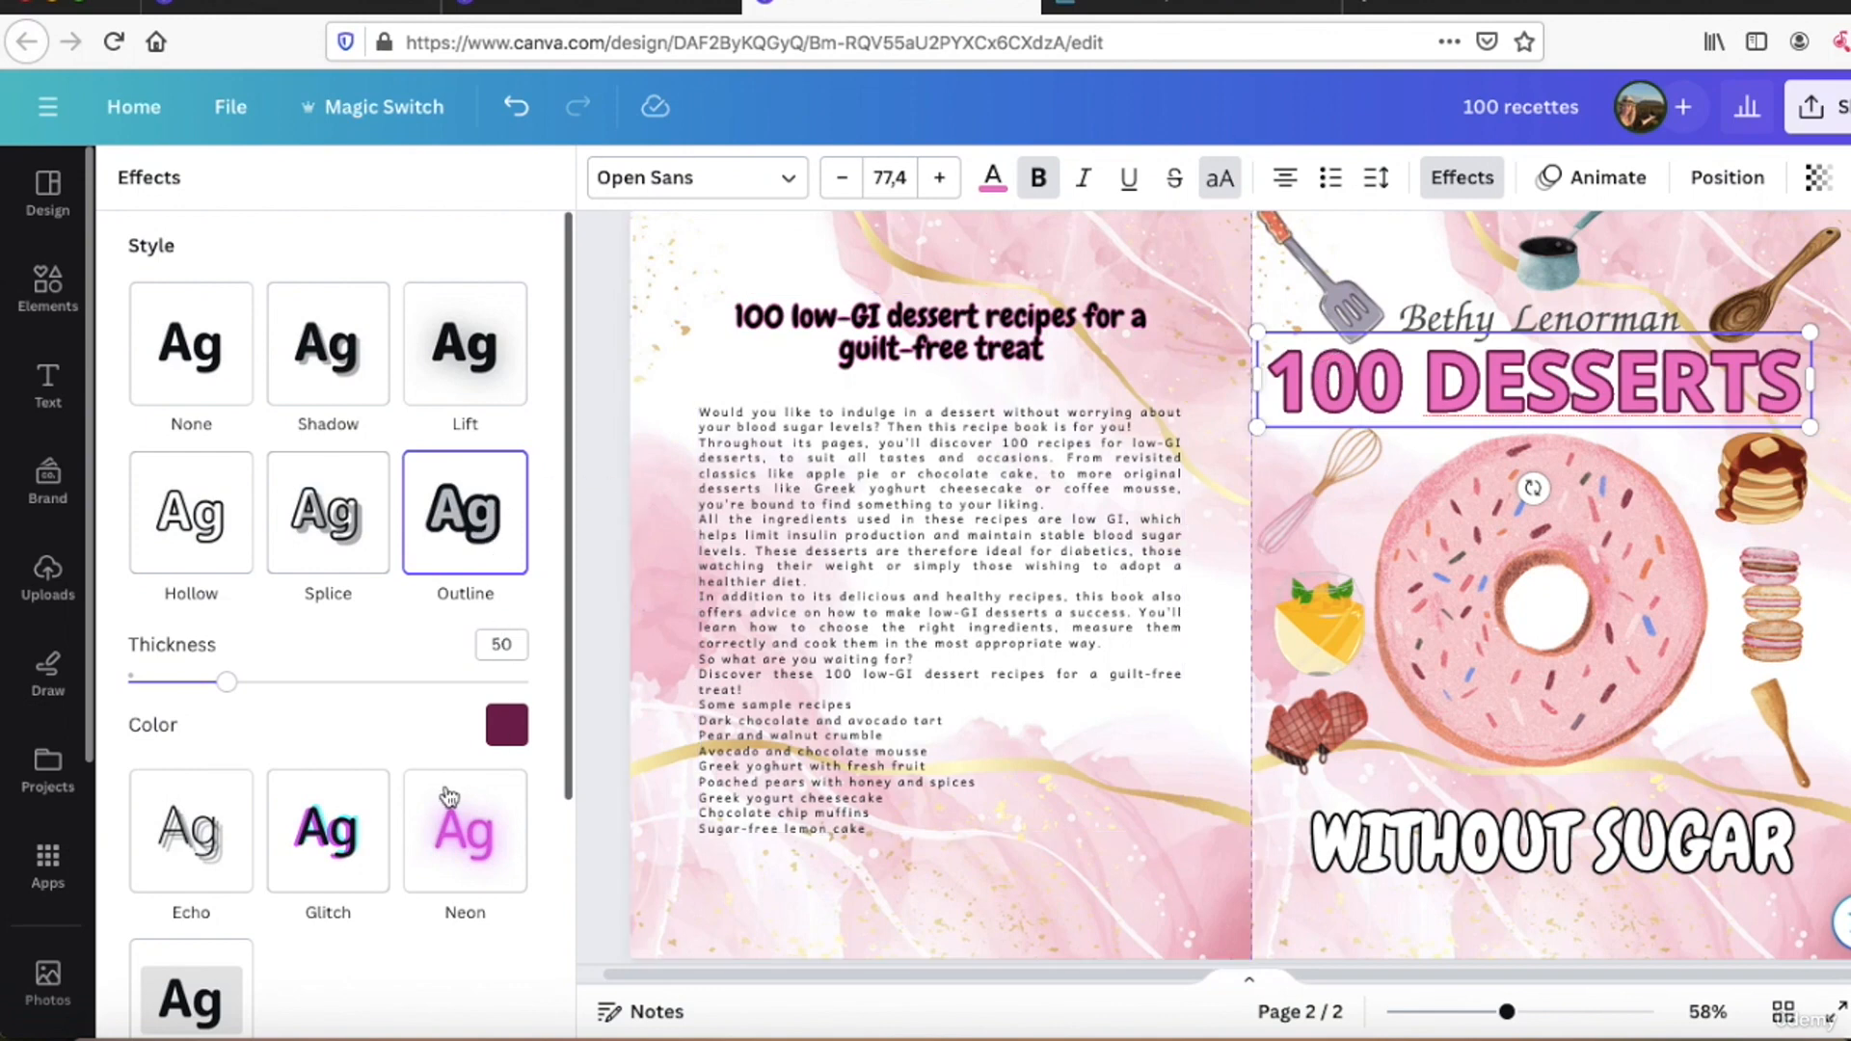
scroll(449, 797, down, 1)
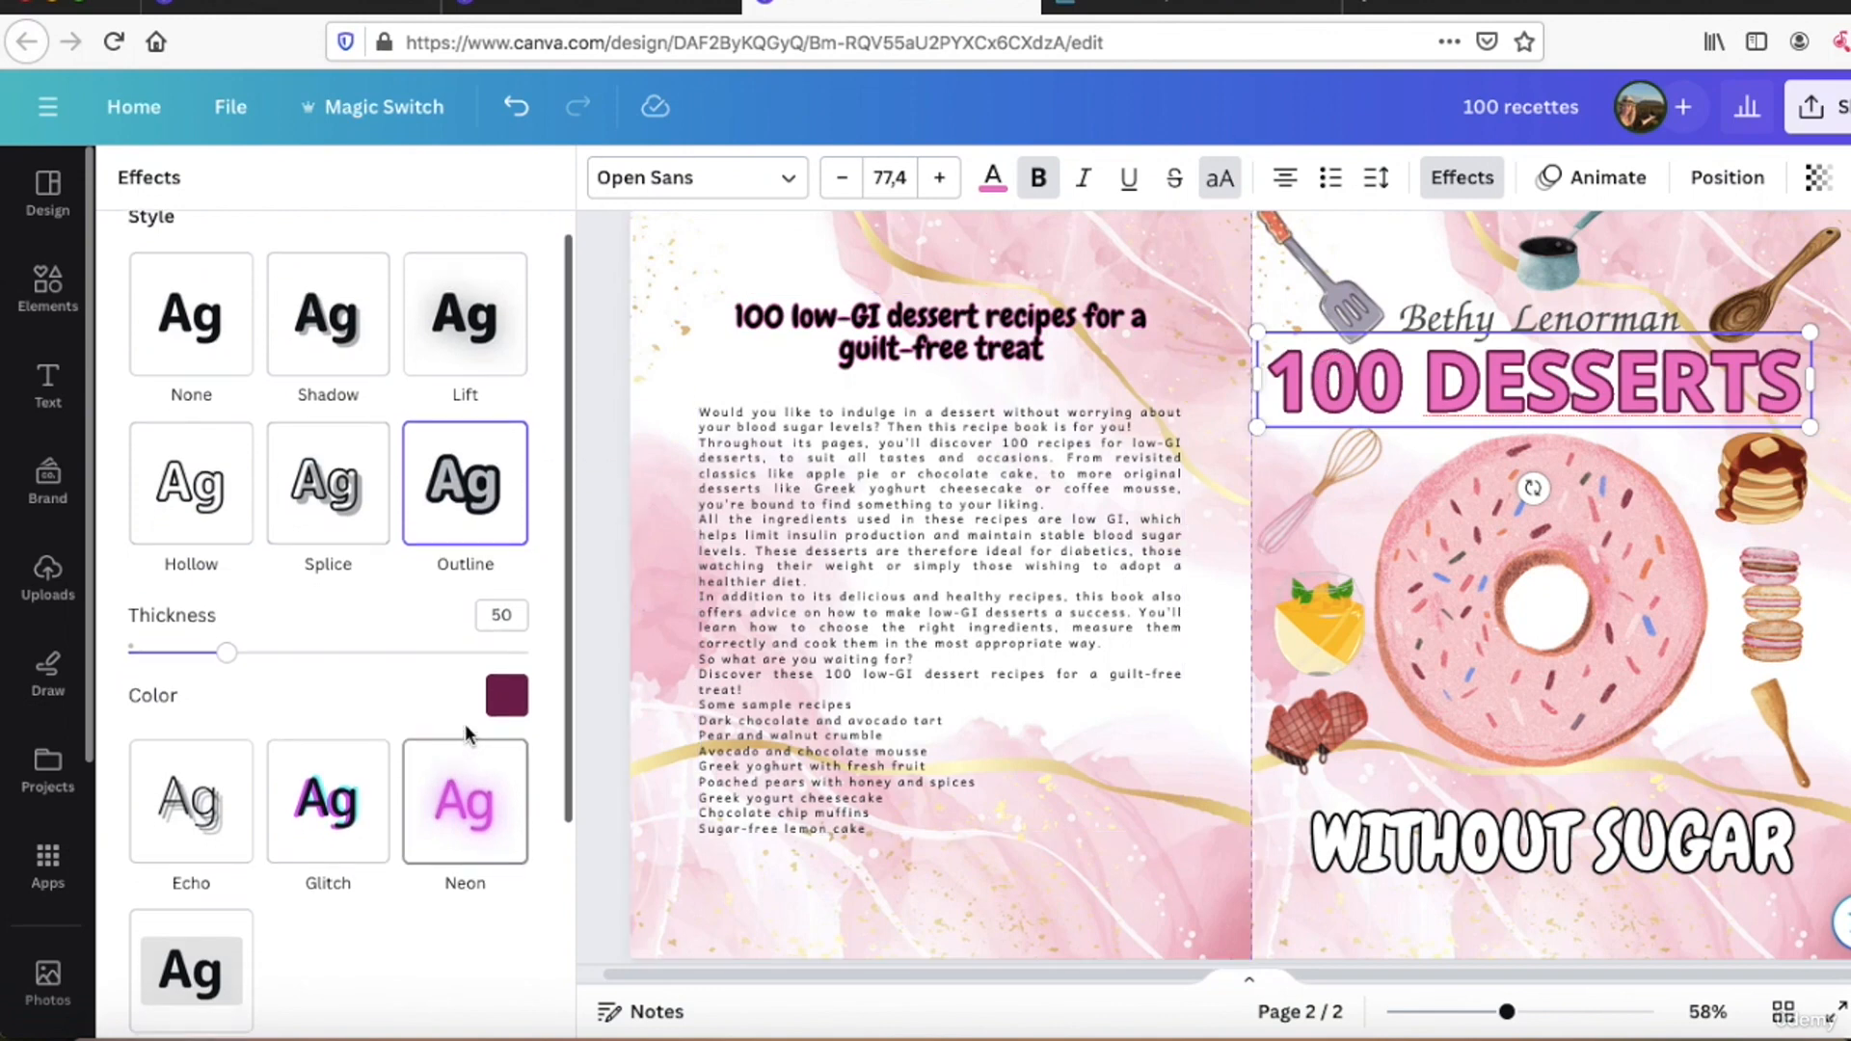
click(507, 696)
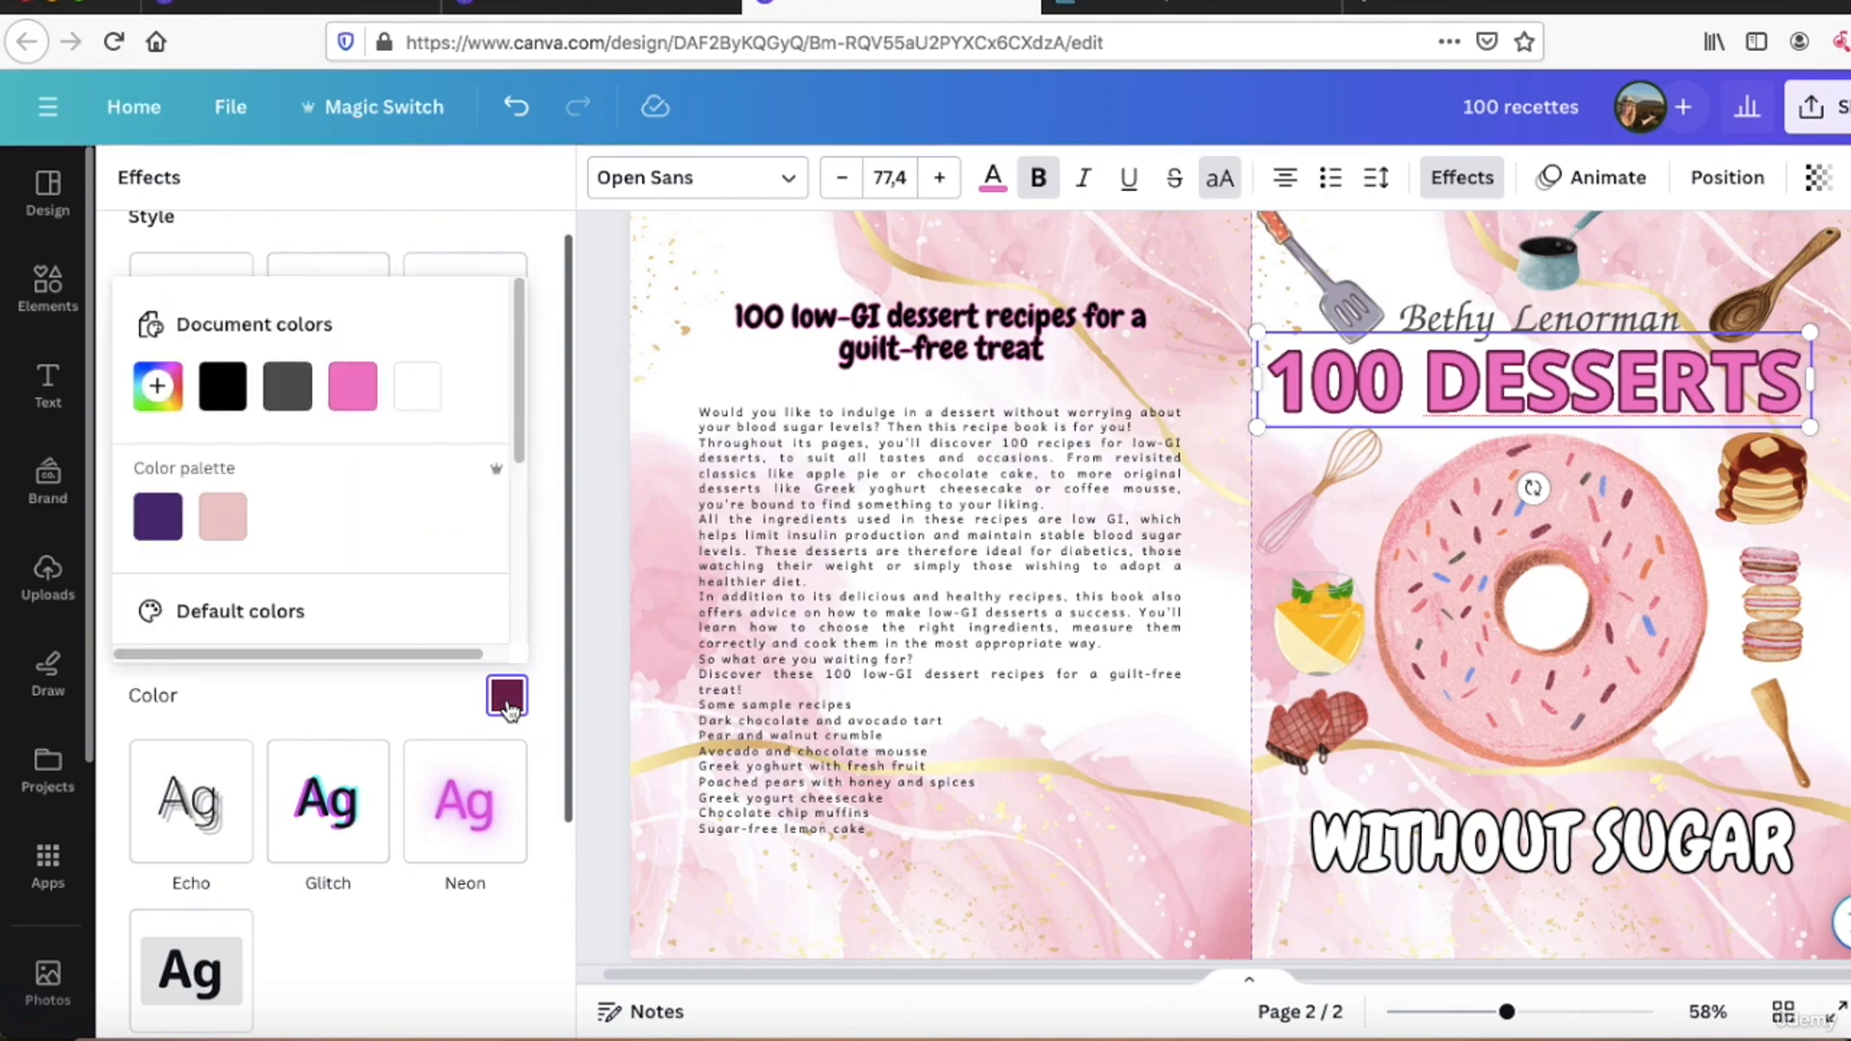
click(225, 403)
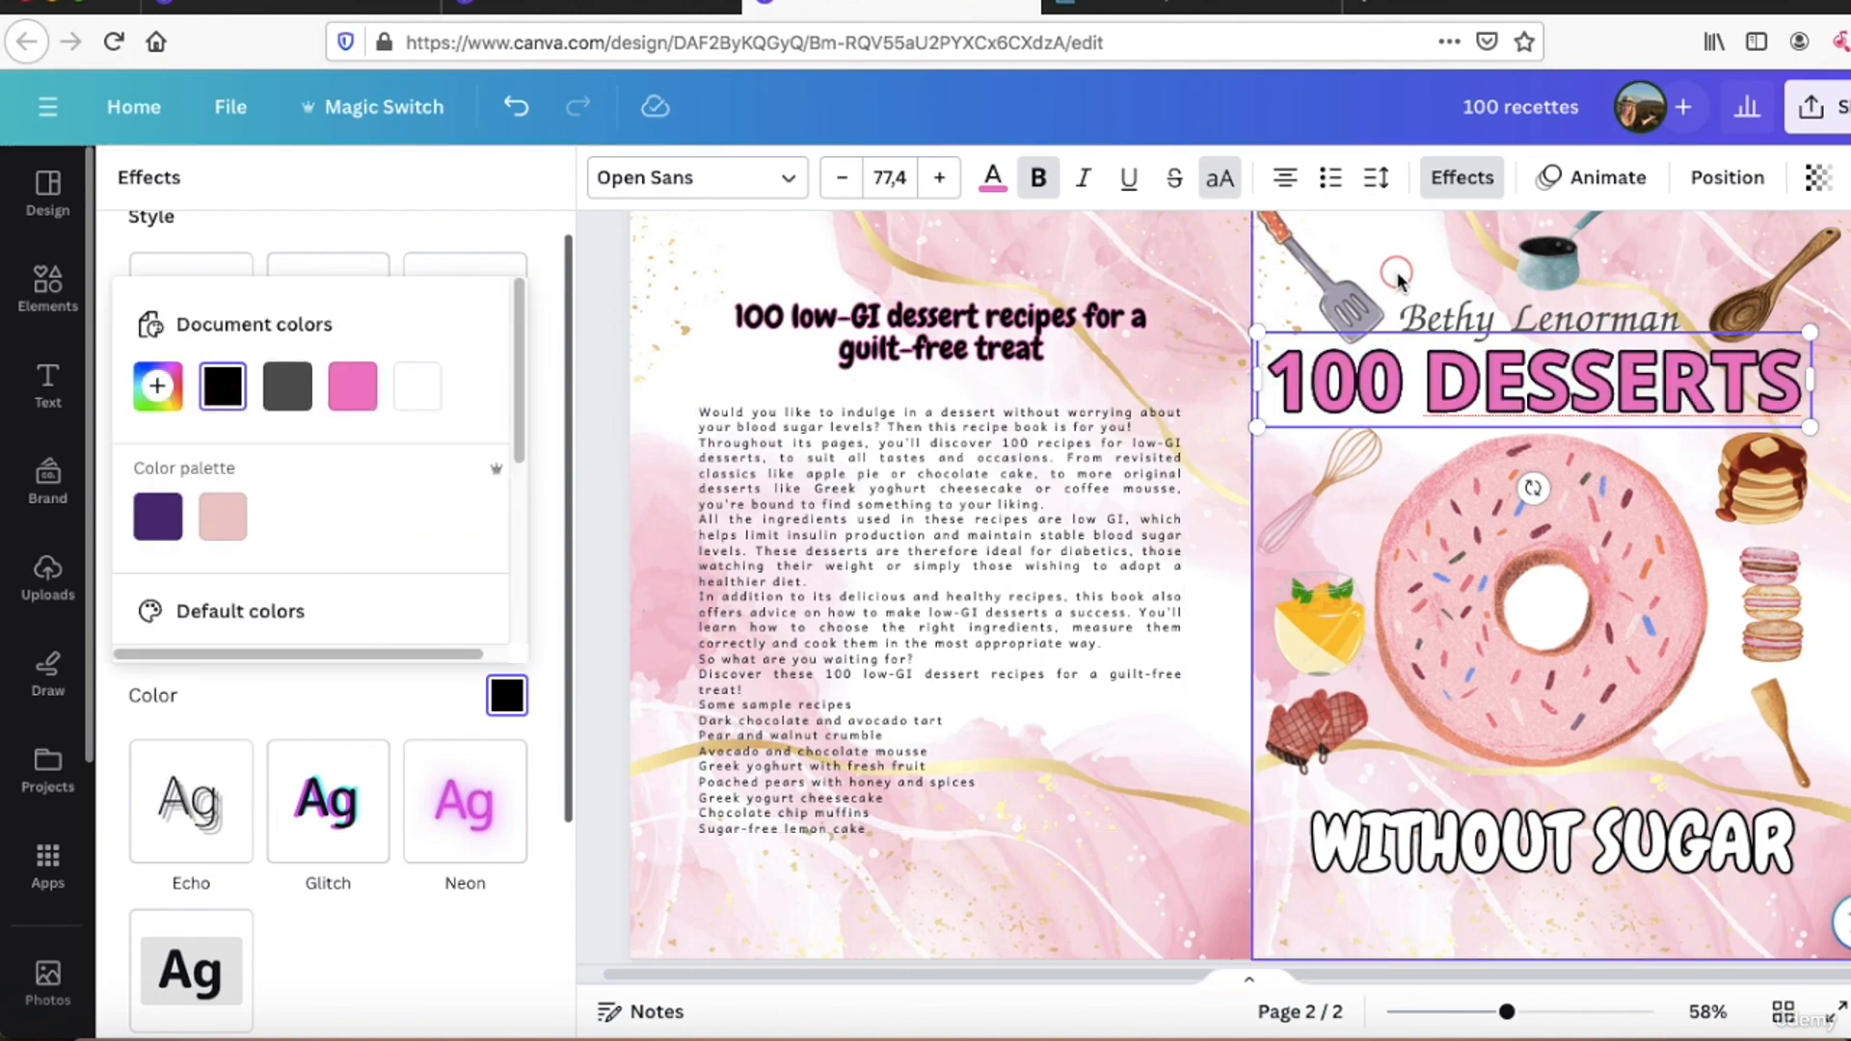
click(1396, 273)
click(1408, 308)
Step: Try the Background text effect on the "100 DESSERTS" title and undo it
click(1404, 381)
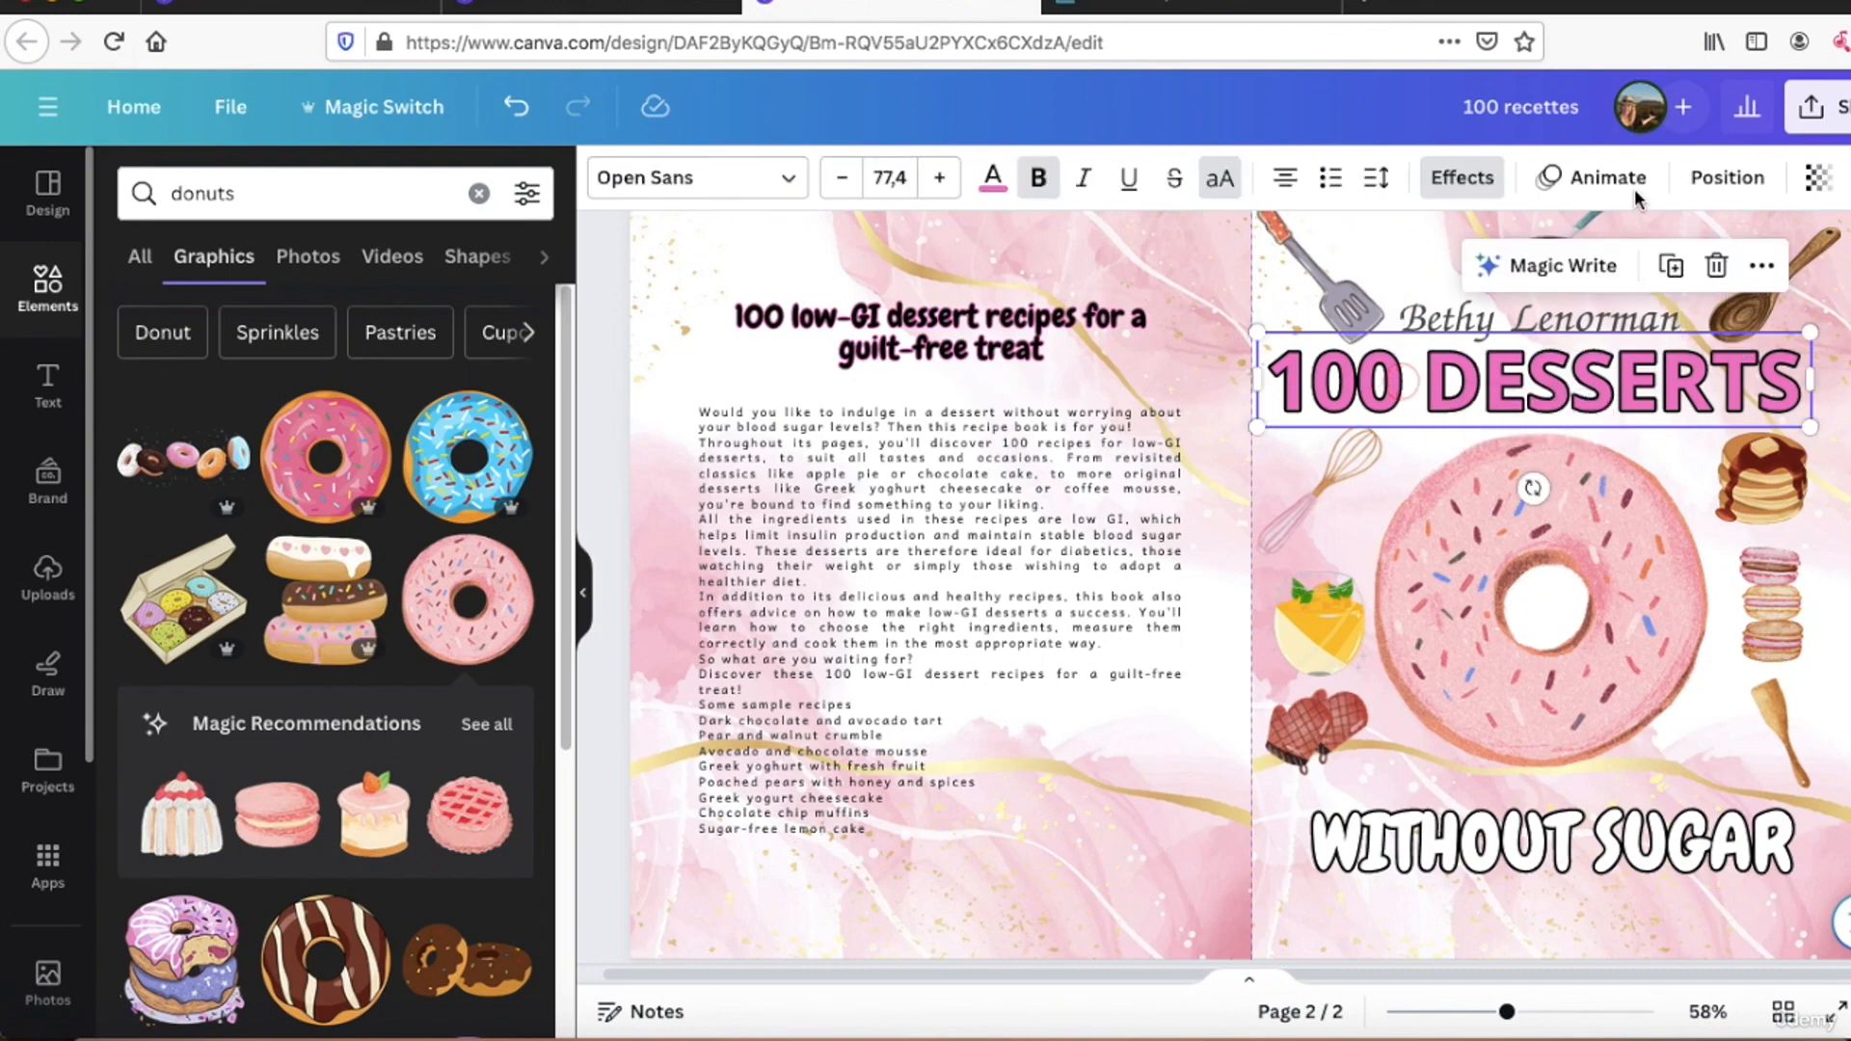
click(1456, 177)
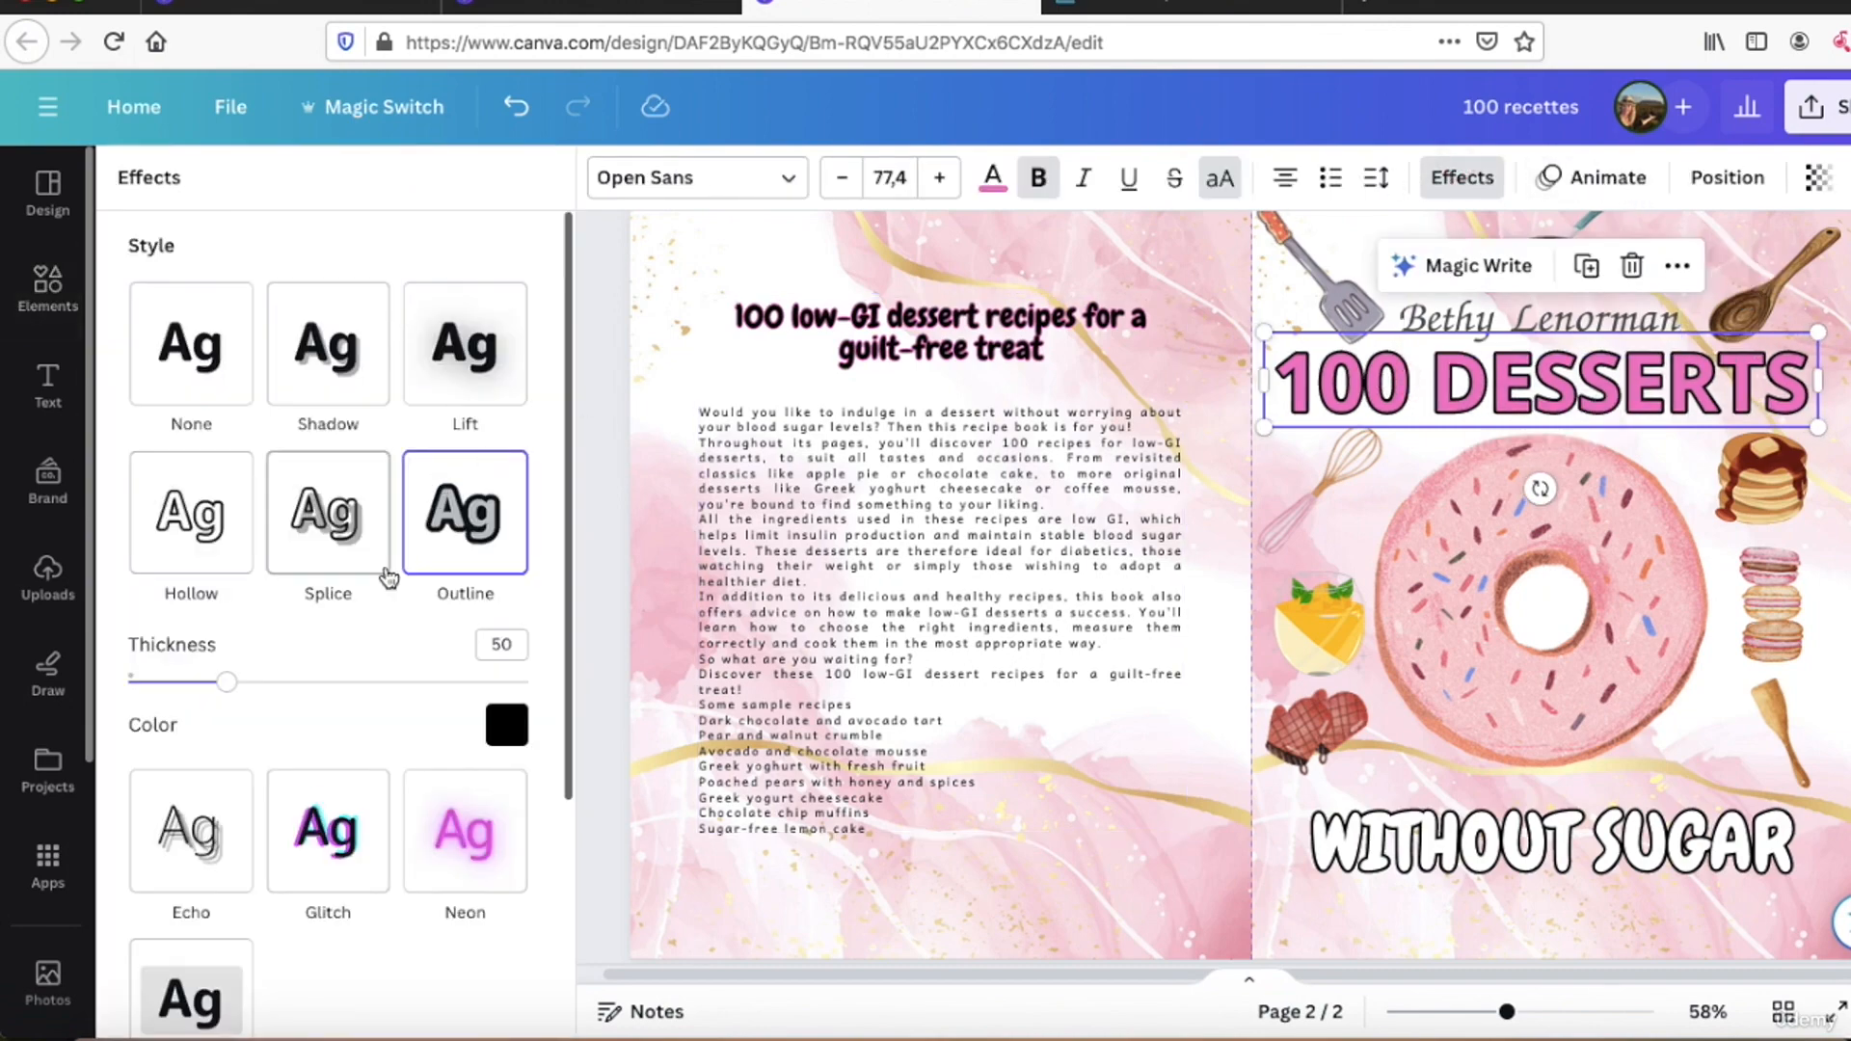
scroll(186, 598, down, 2)
click(193, 827)
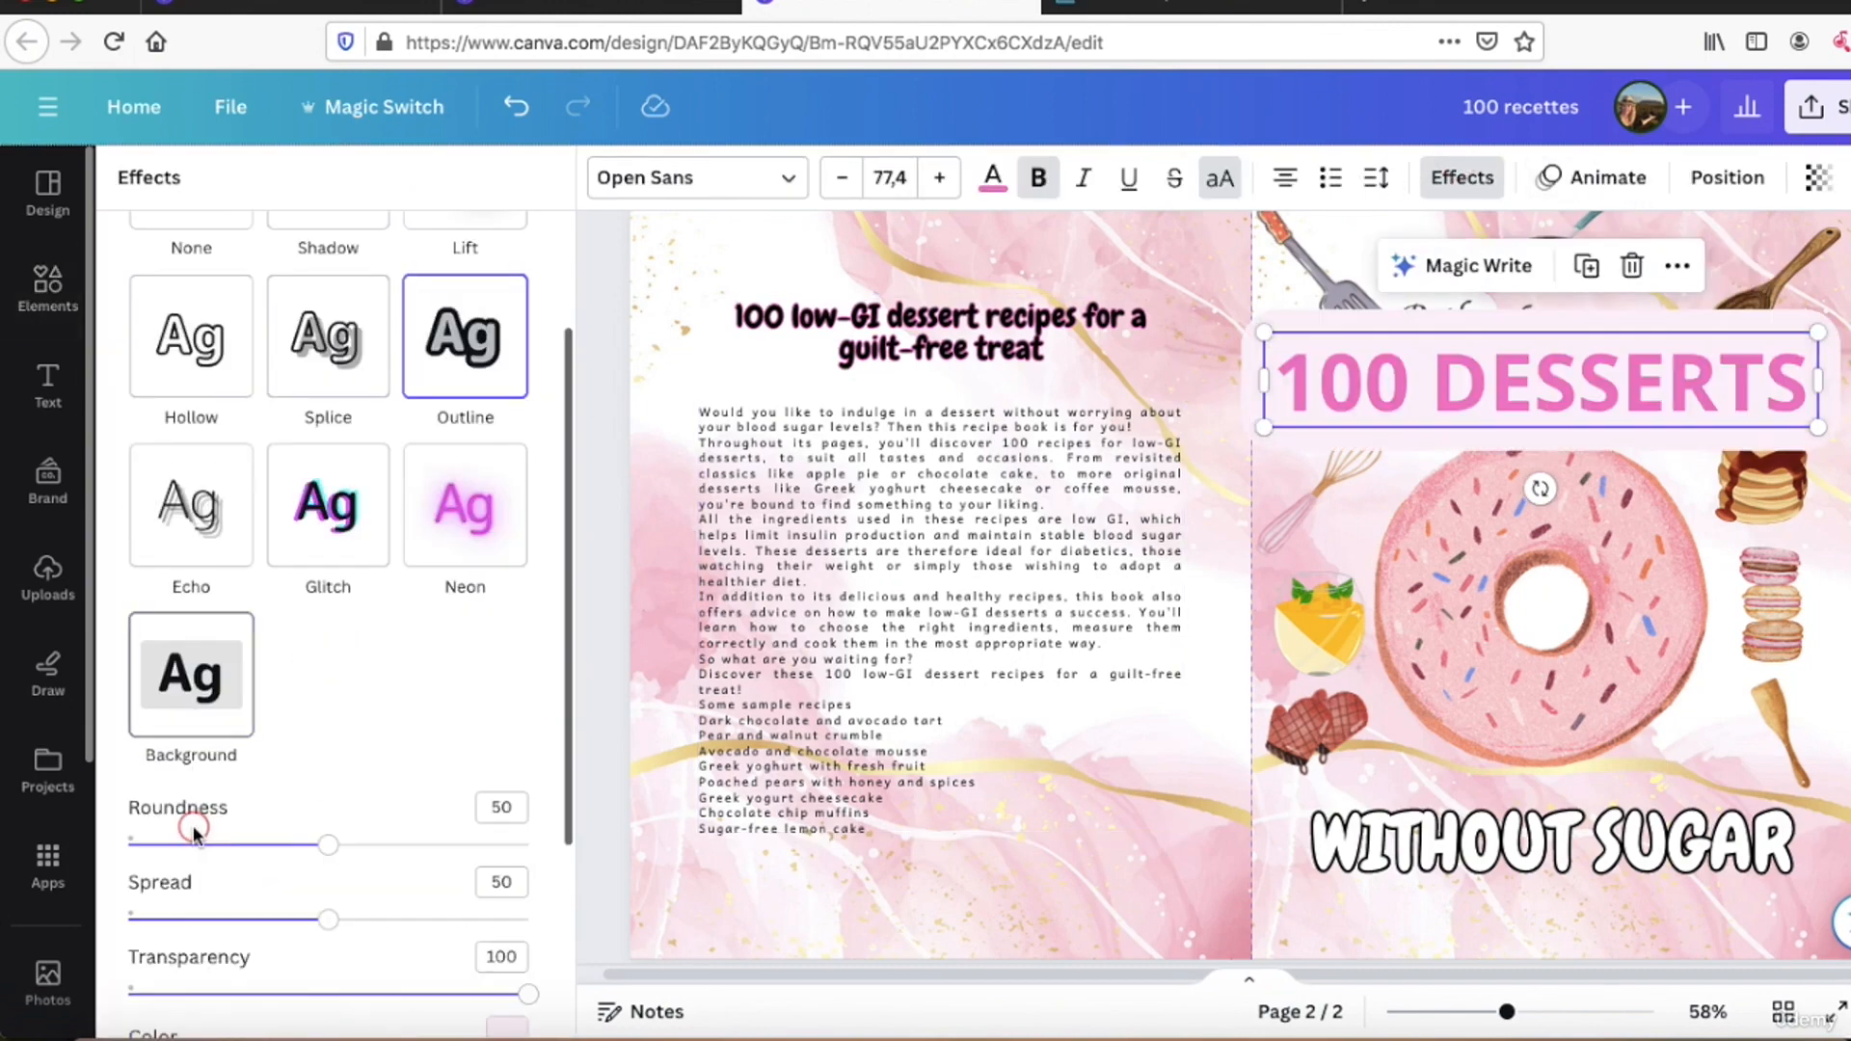
click(515, 106)
scroll(307, 487, up, 2)
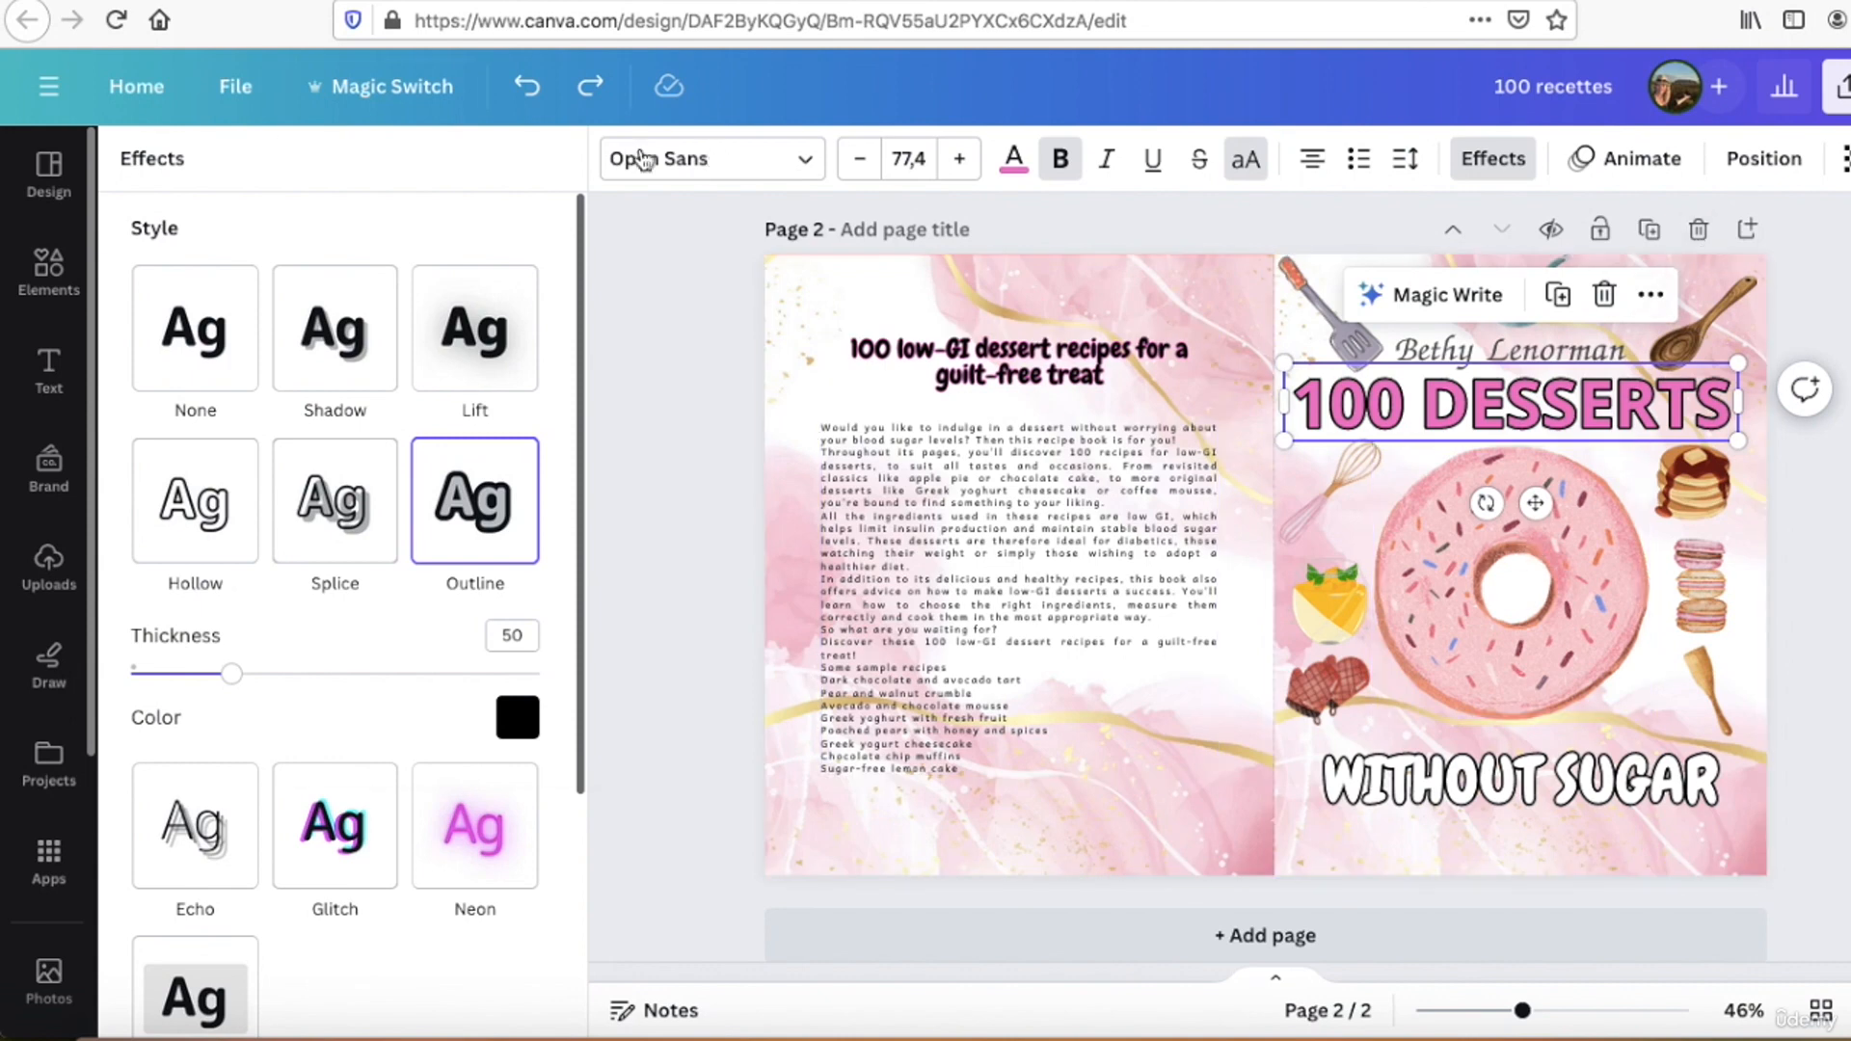
Step: View the custom size option for resizing the cover design, and switch to the KDP Cover Calculator page
click(381, 86)
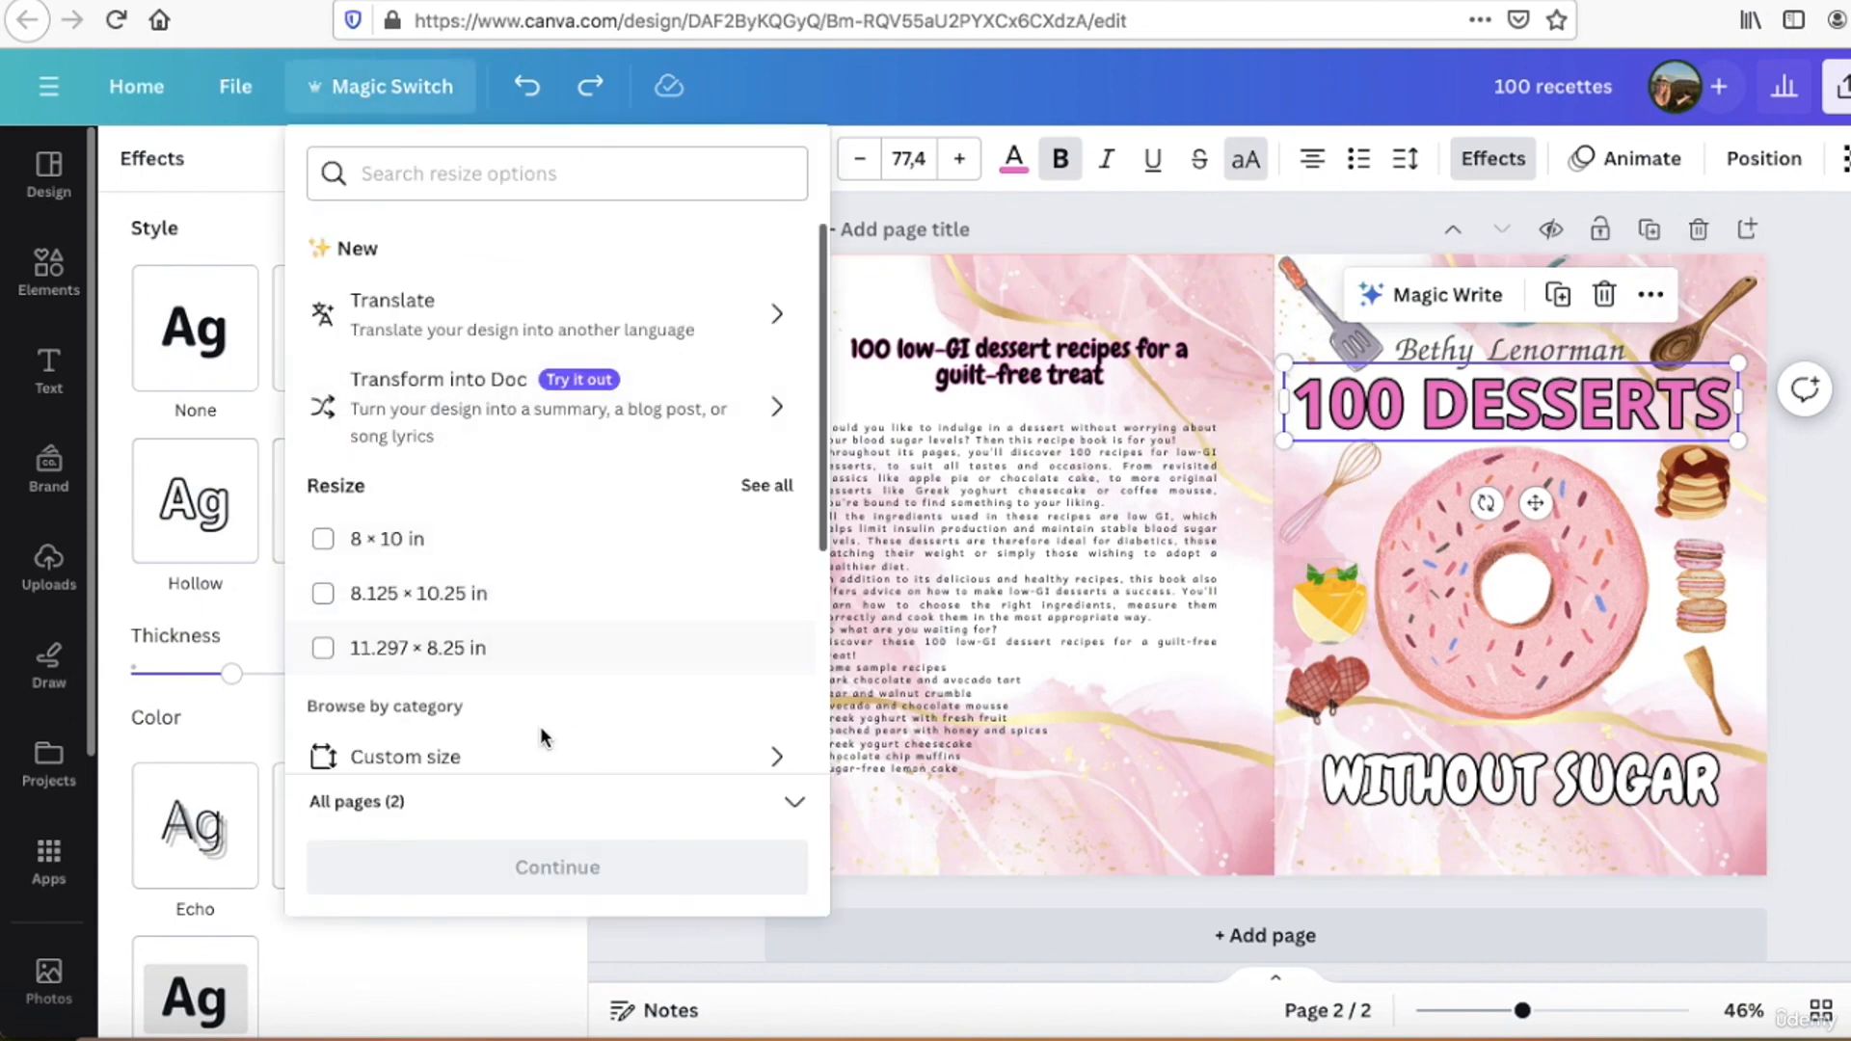
click(517, 756)
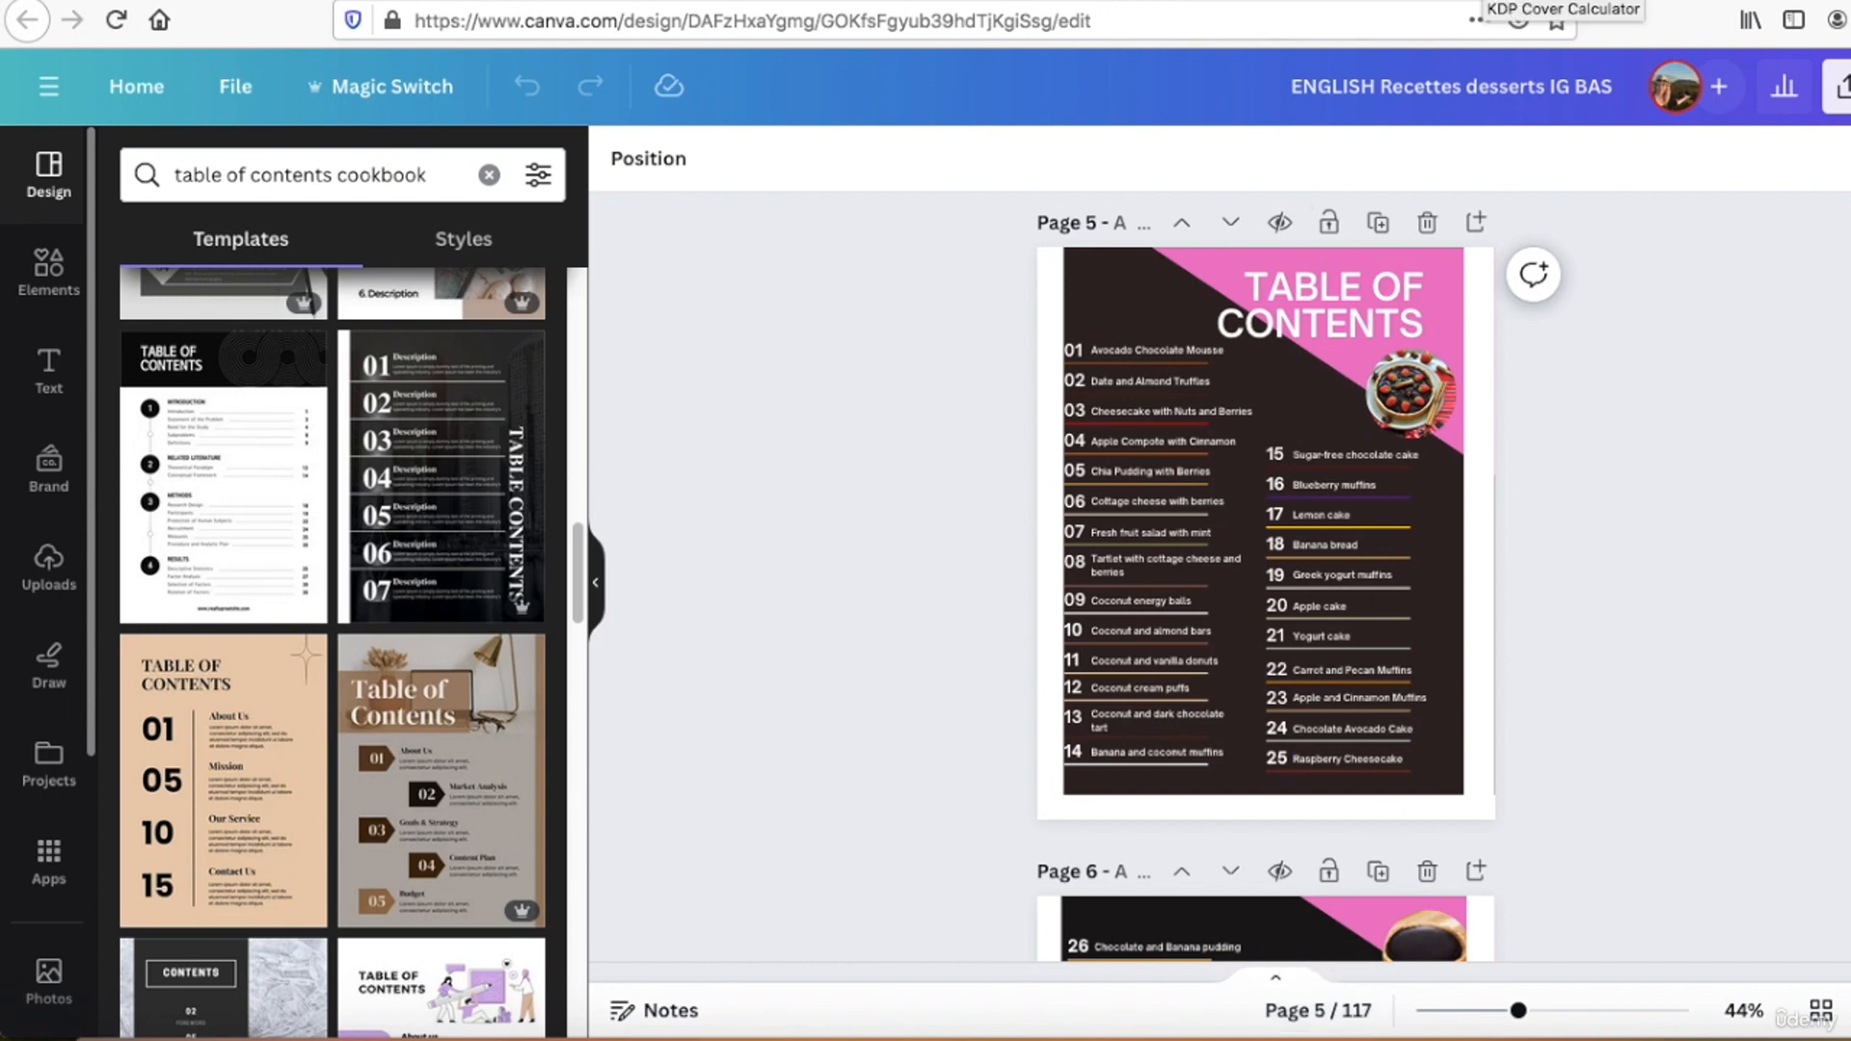
click(1483, 0)
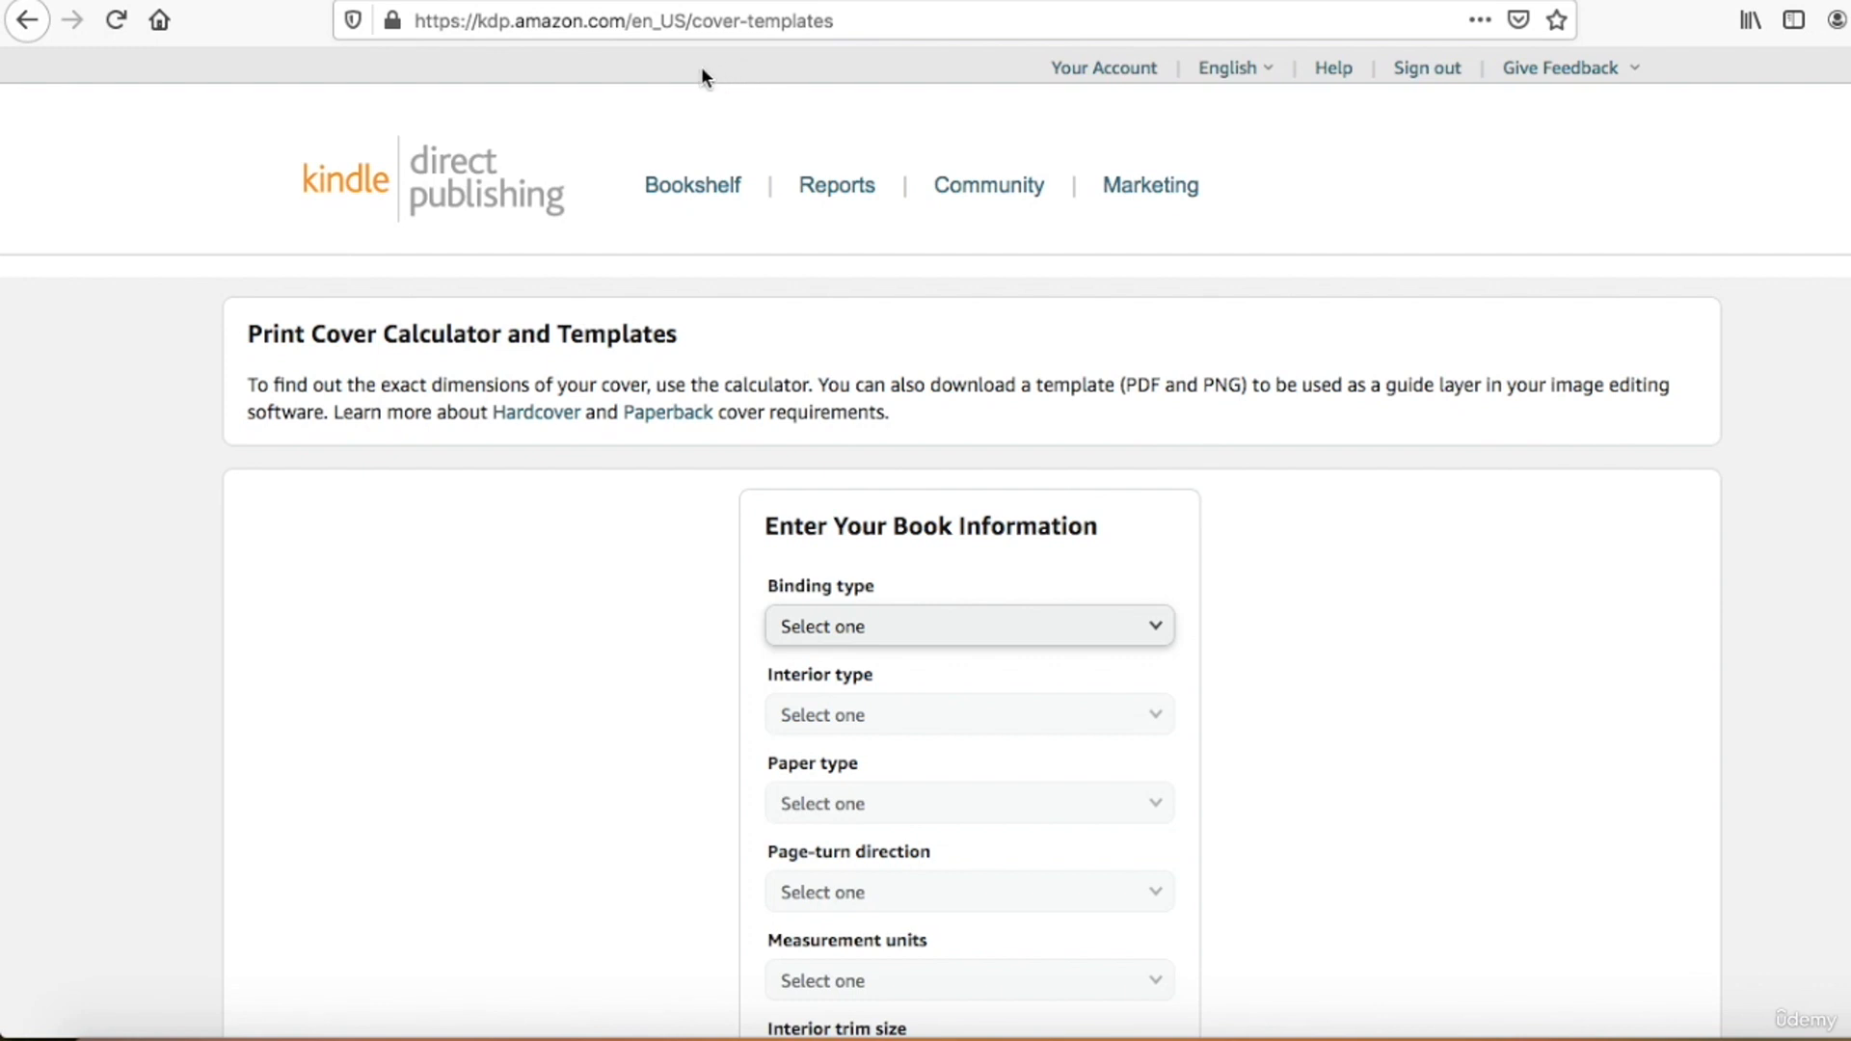
Step: Set the book's binding type to Paperback and its interior type to Standard color in the cover calculator
scroll(926, 366, down, 2)
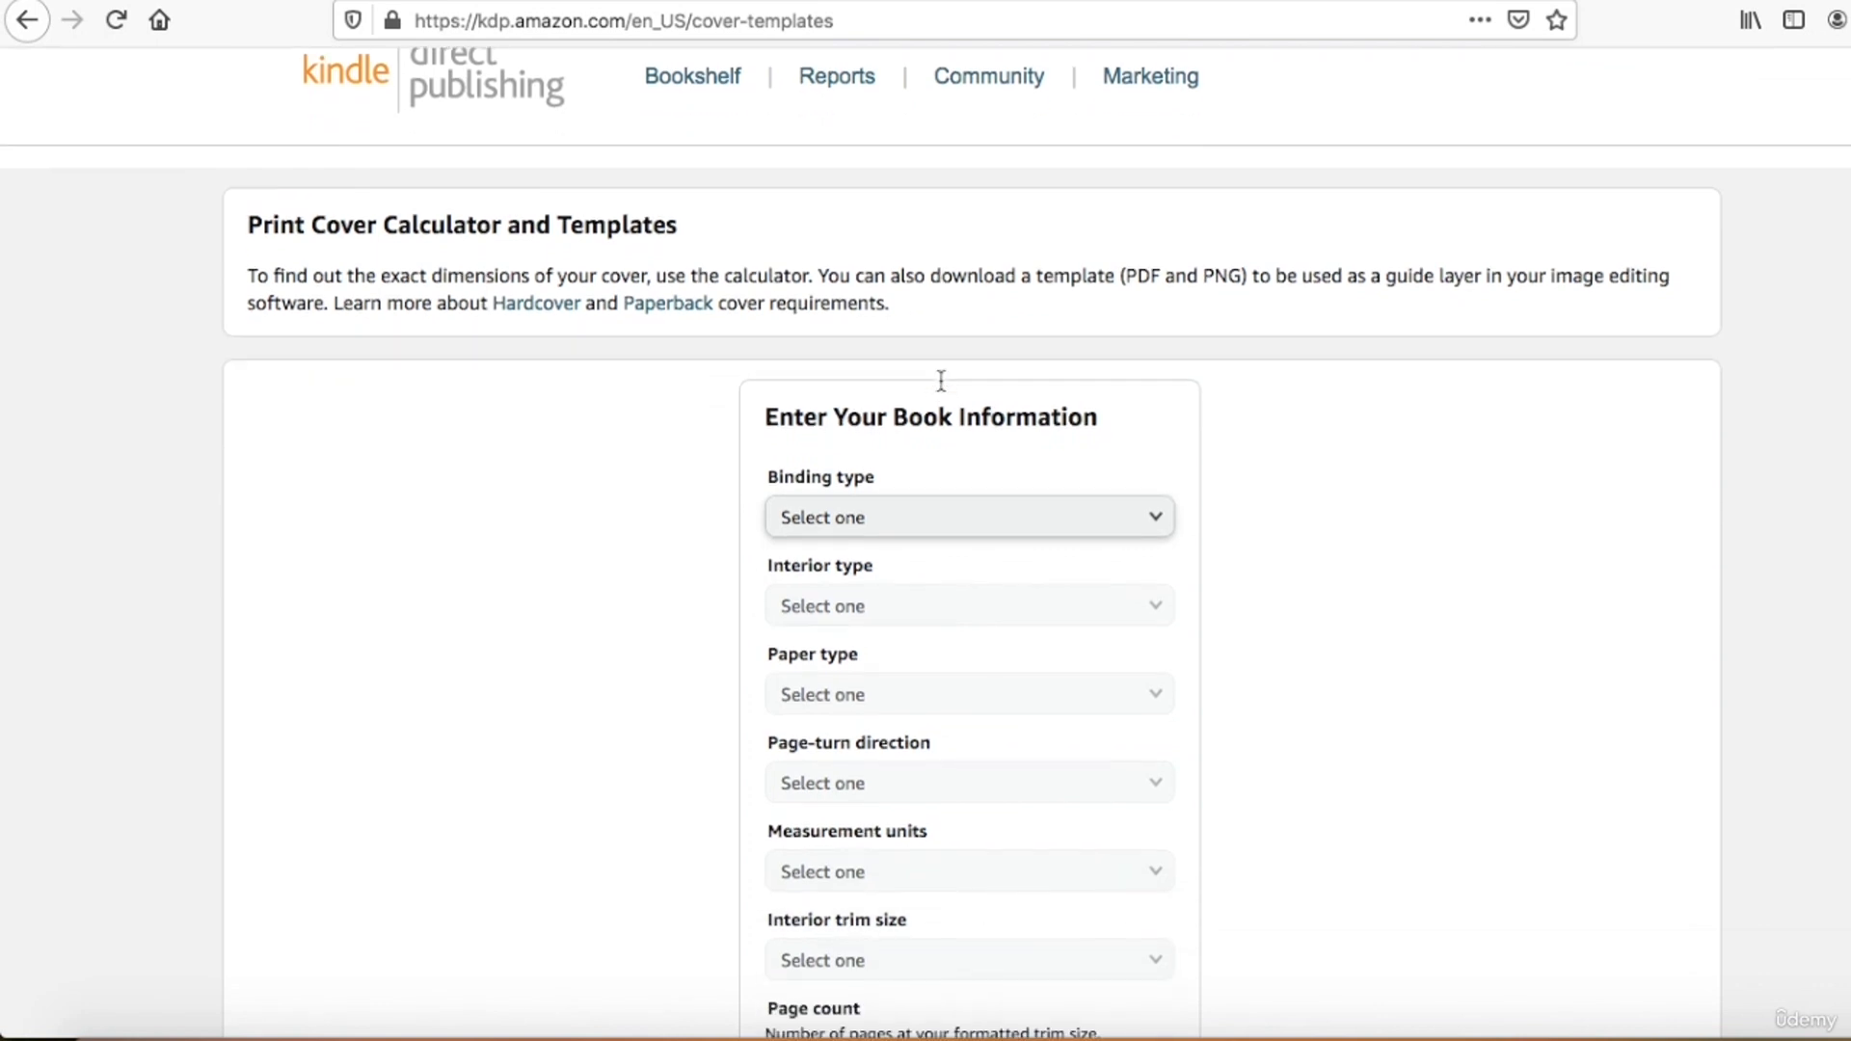
scroll(940, 383, down, 1)
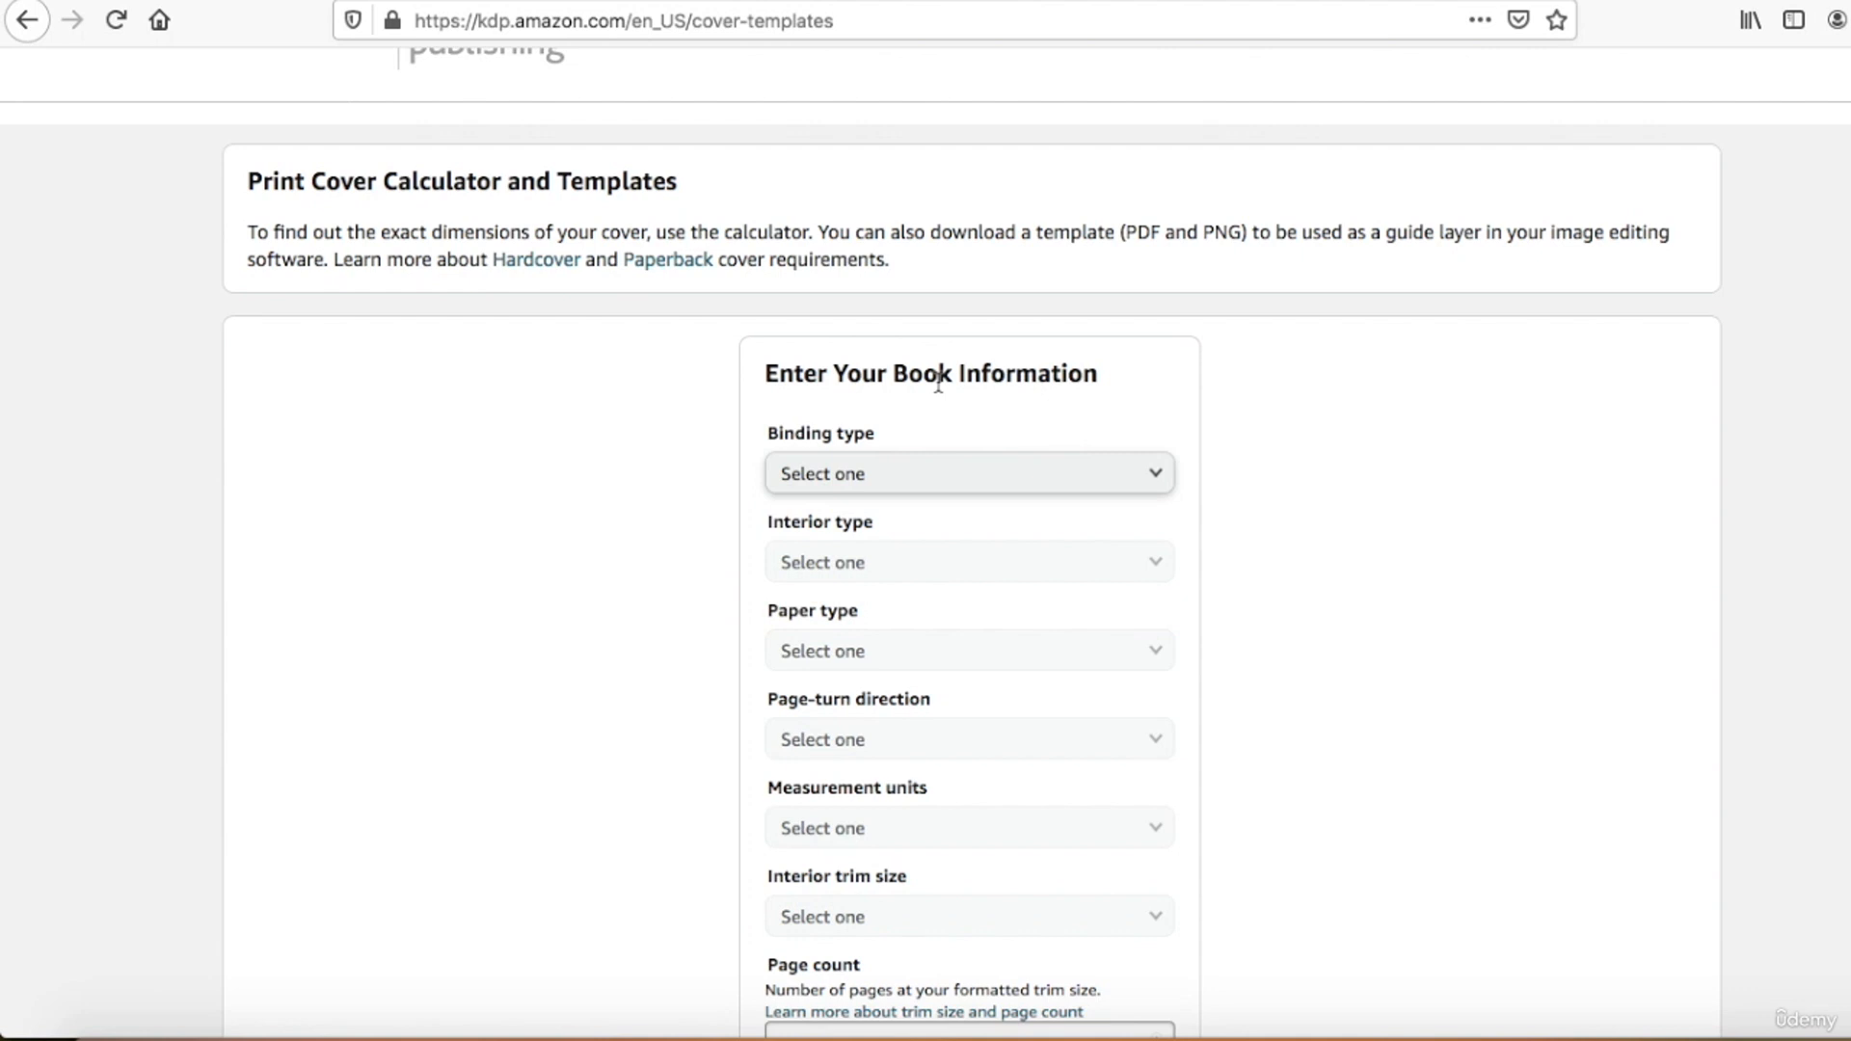
scroll(938, 382, down, 2)
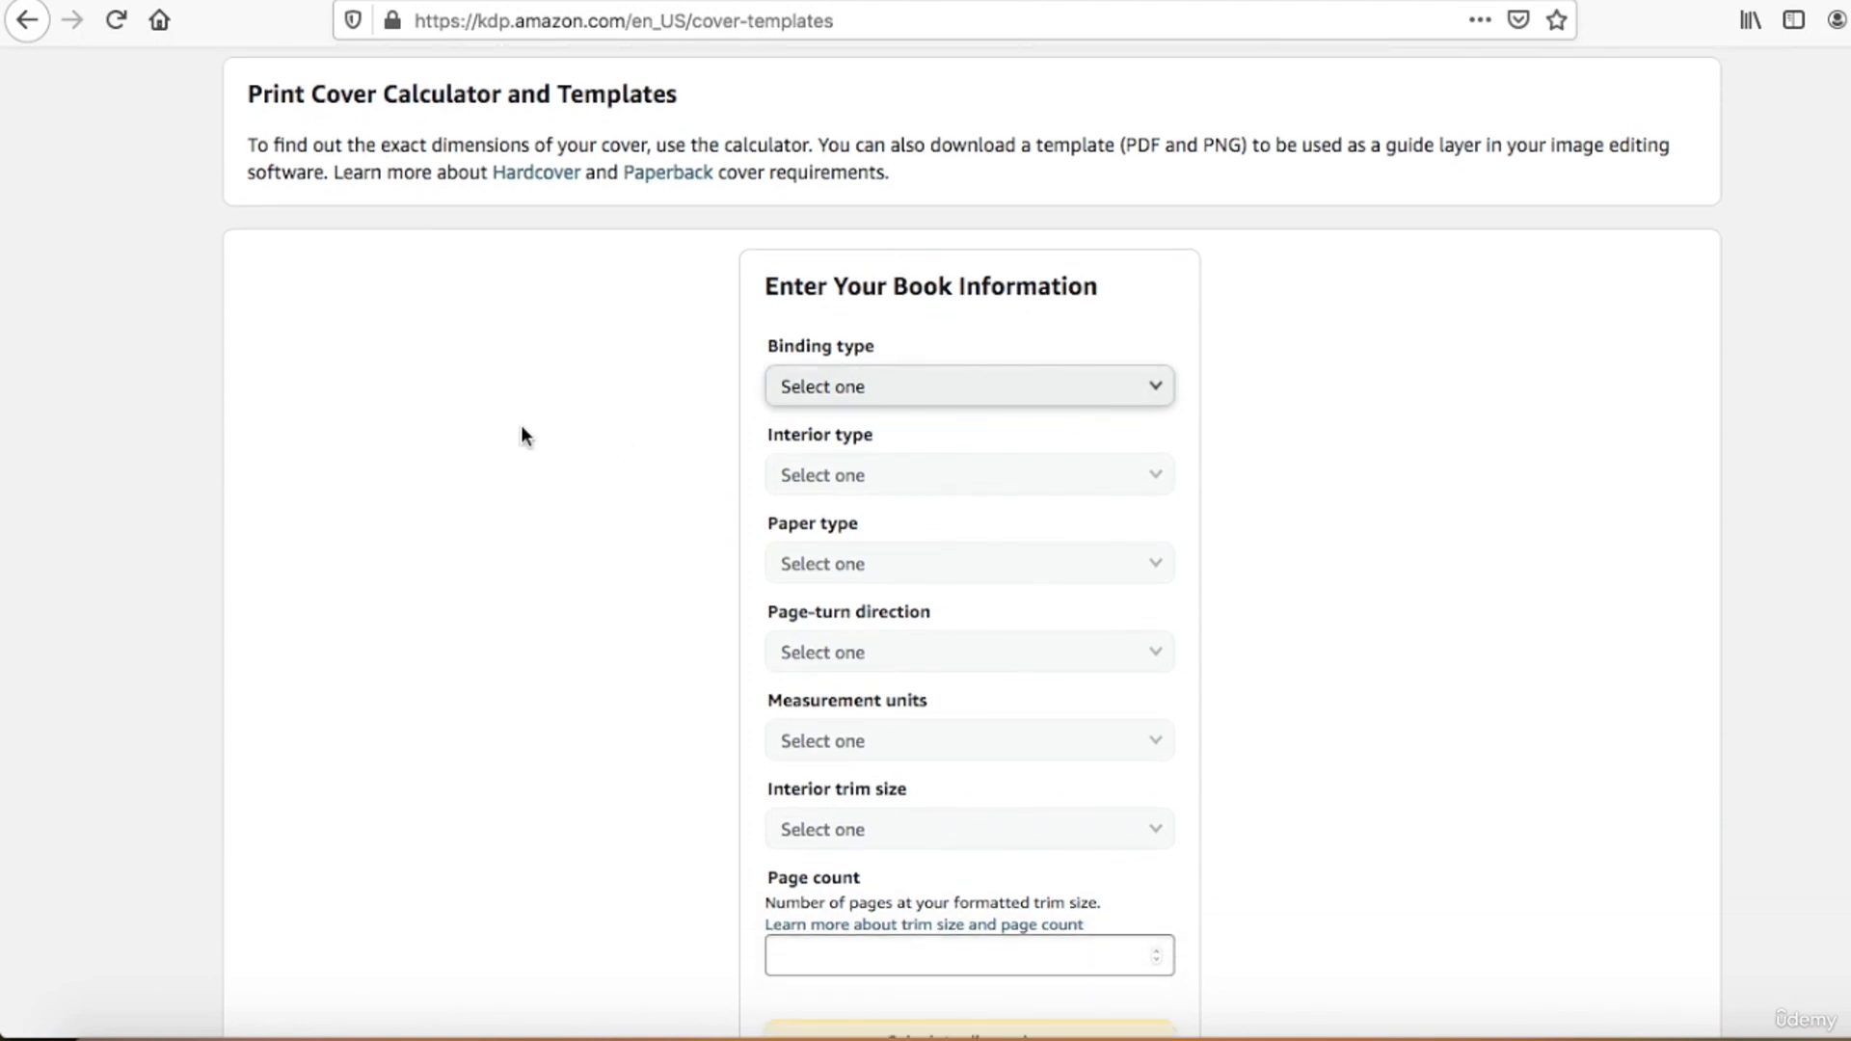
click(863, 394)
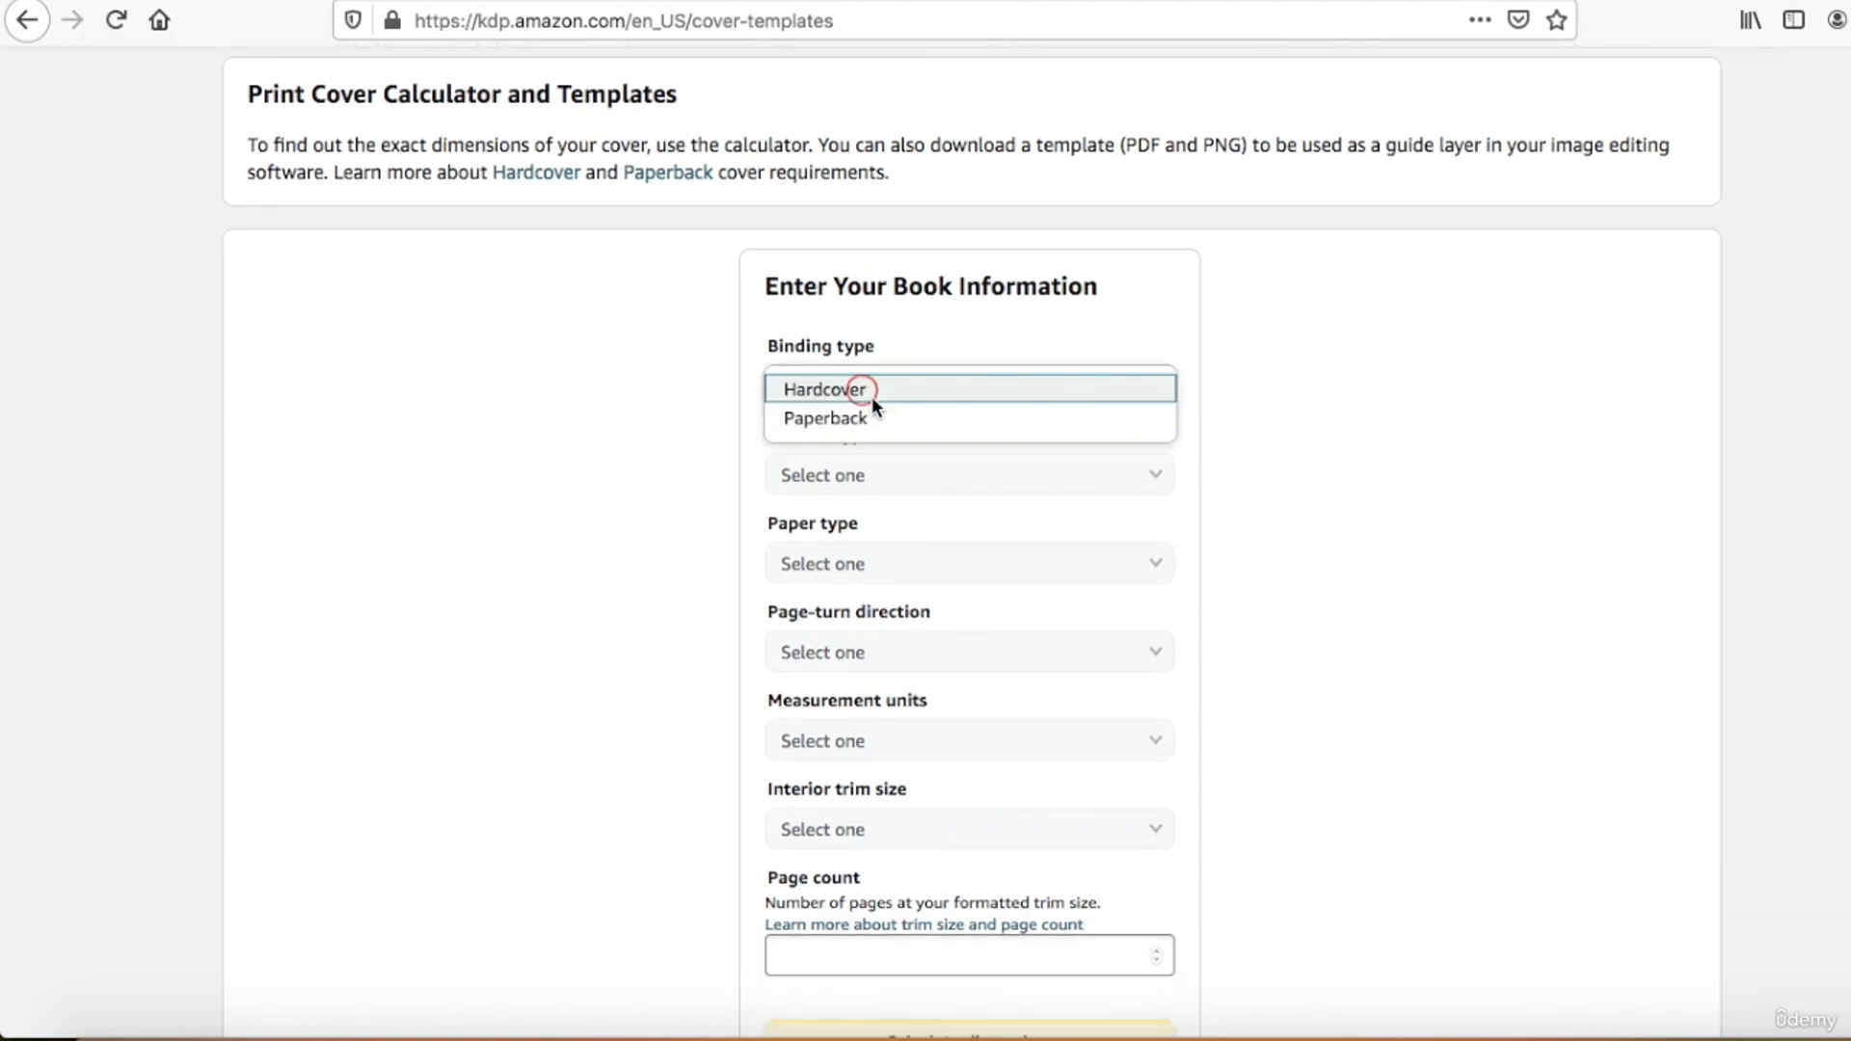
click(931, 417)
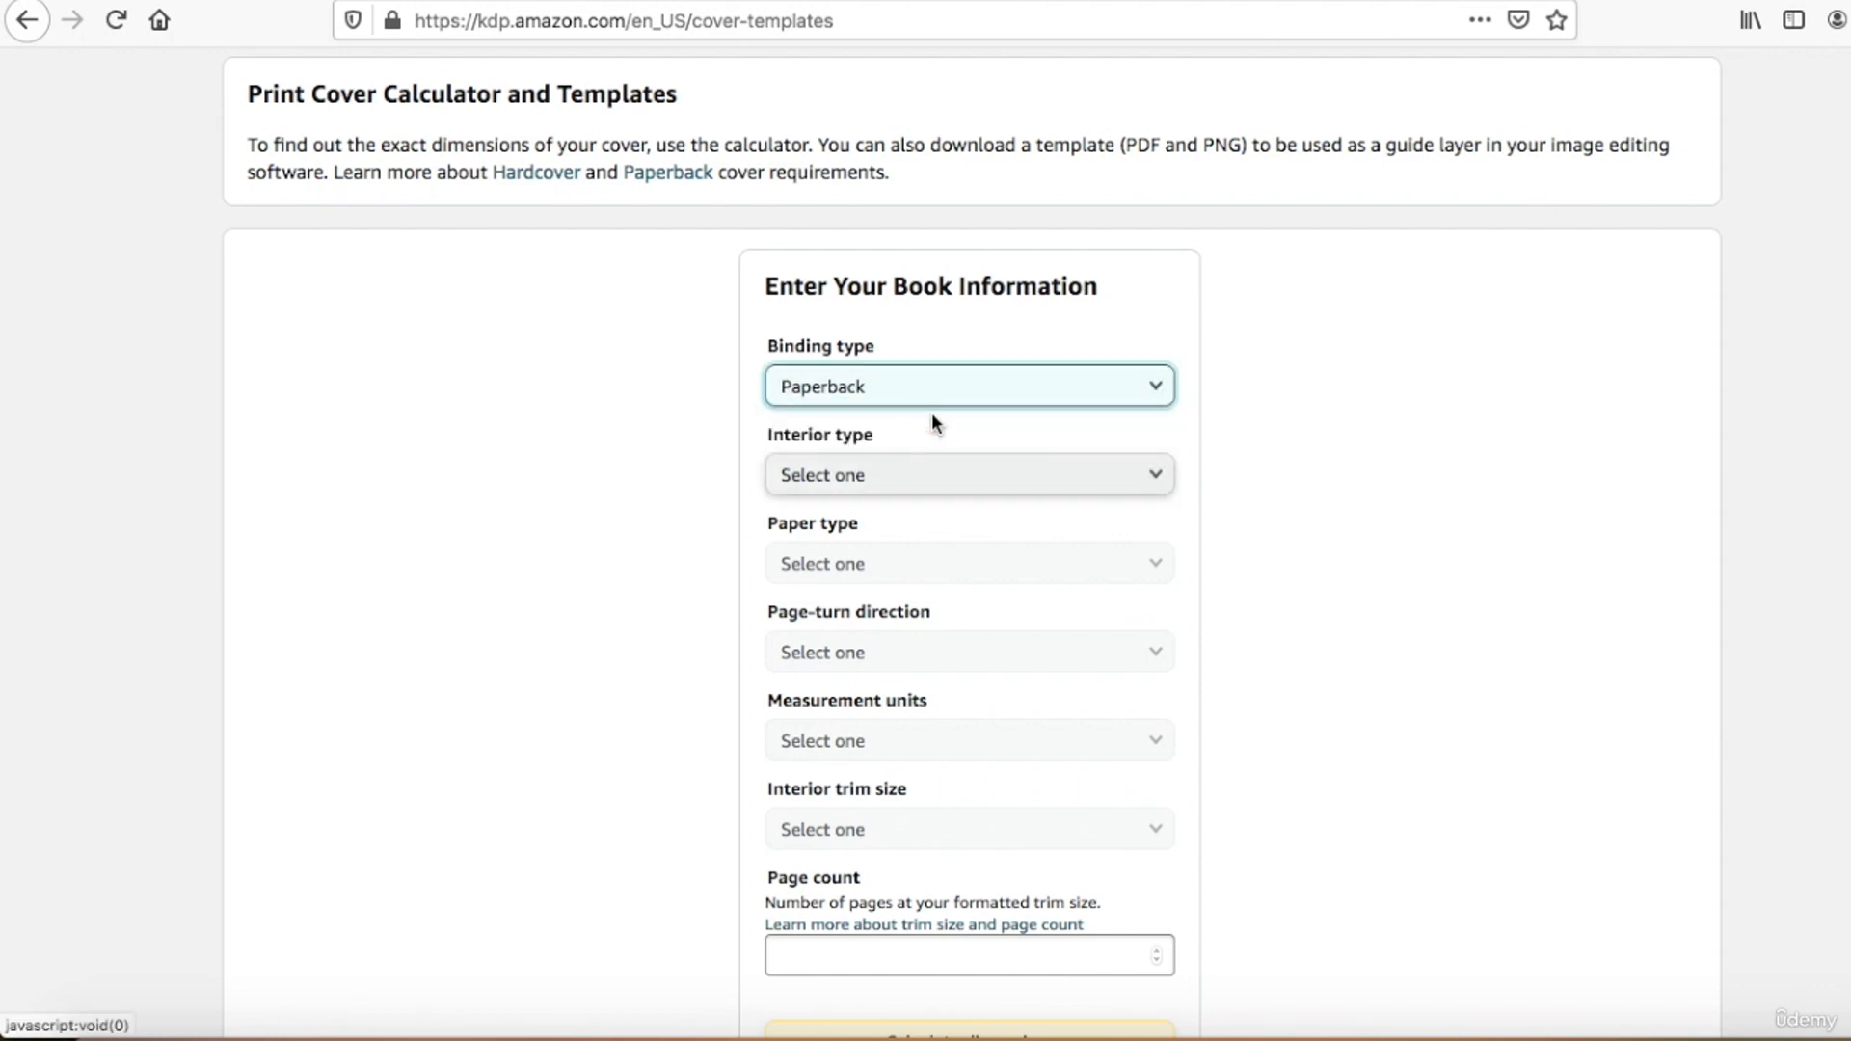
scroll(928, 410, down, 2)
scroll(925, 410, down, 1)
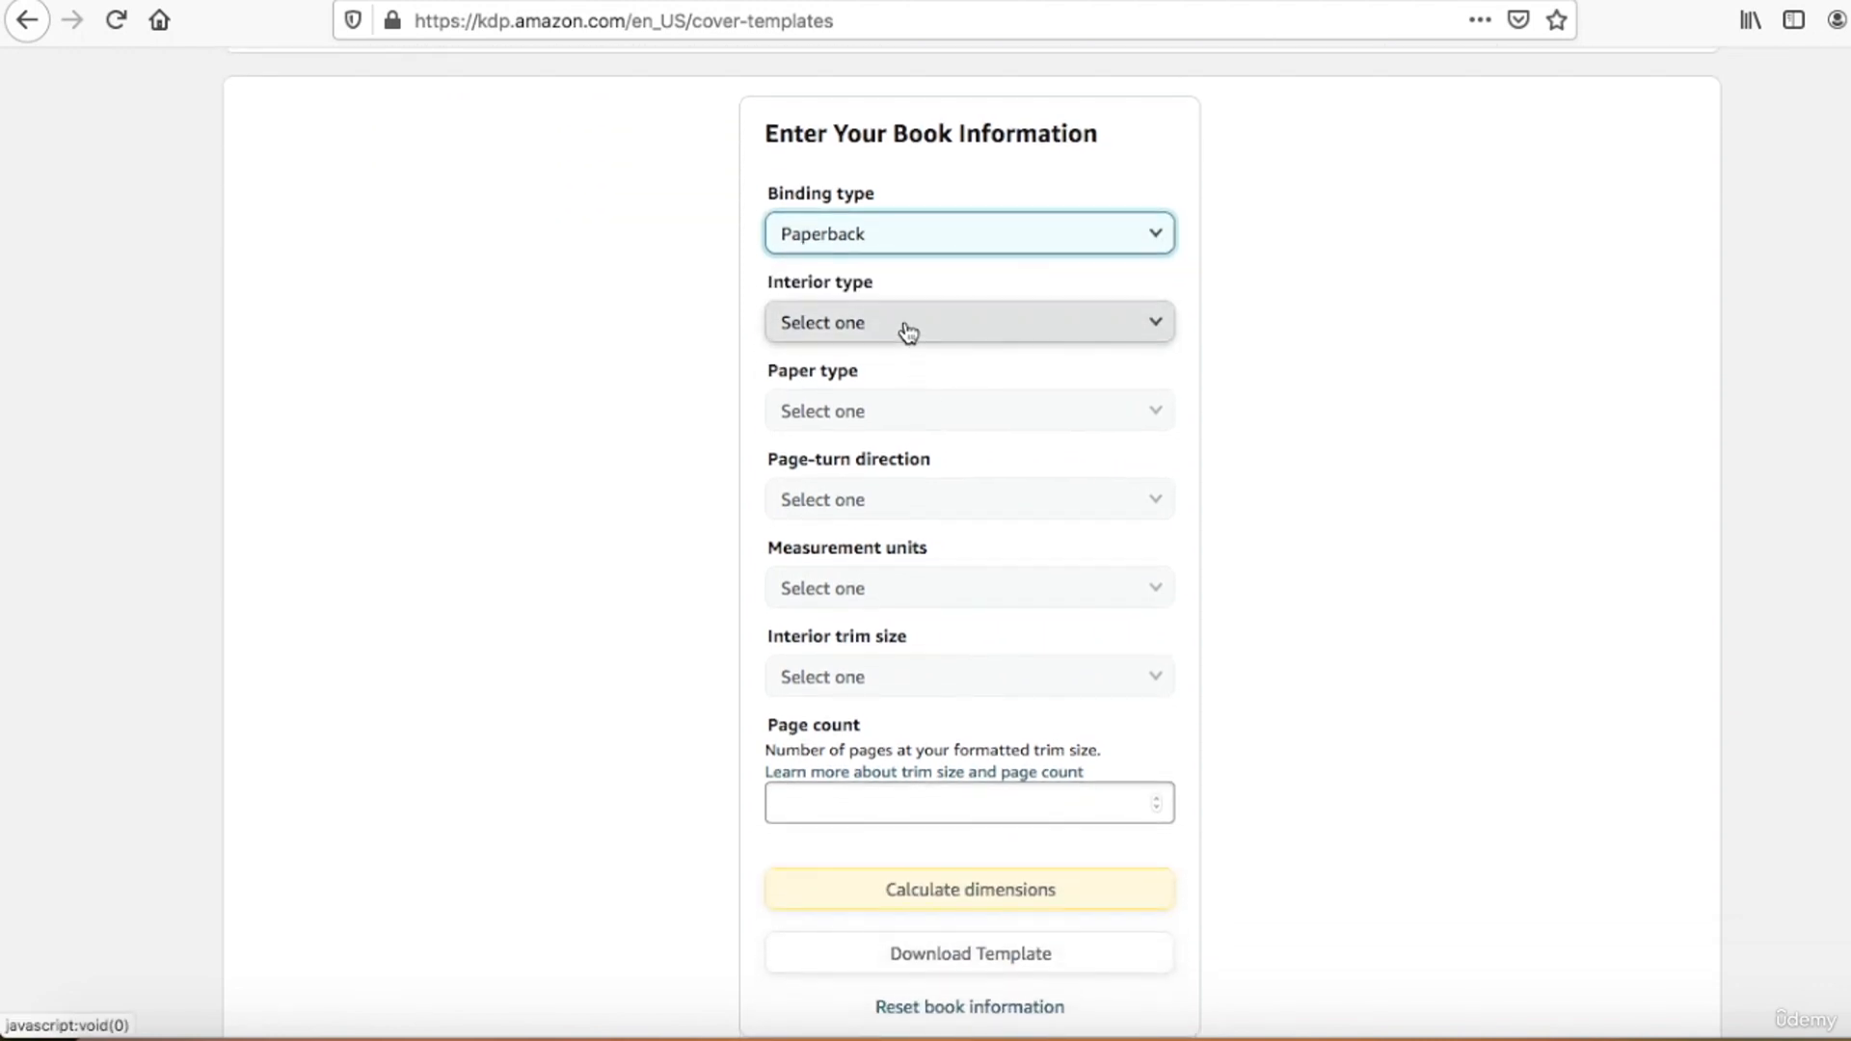
click(906, 325)
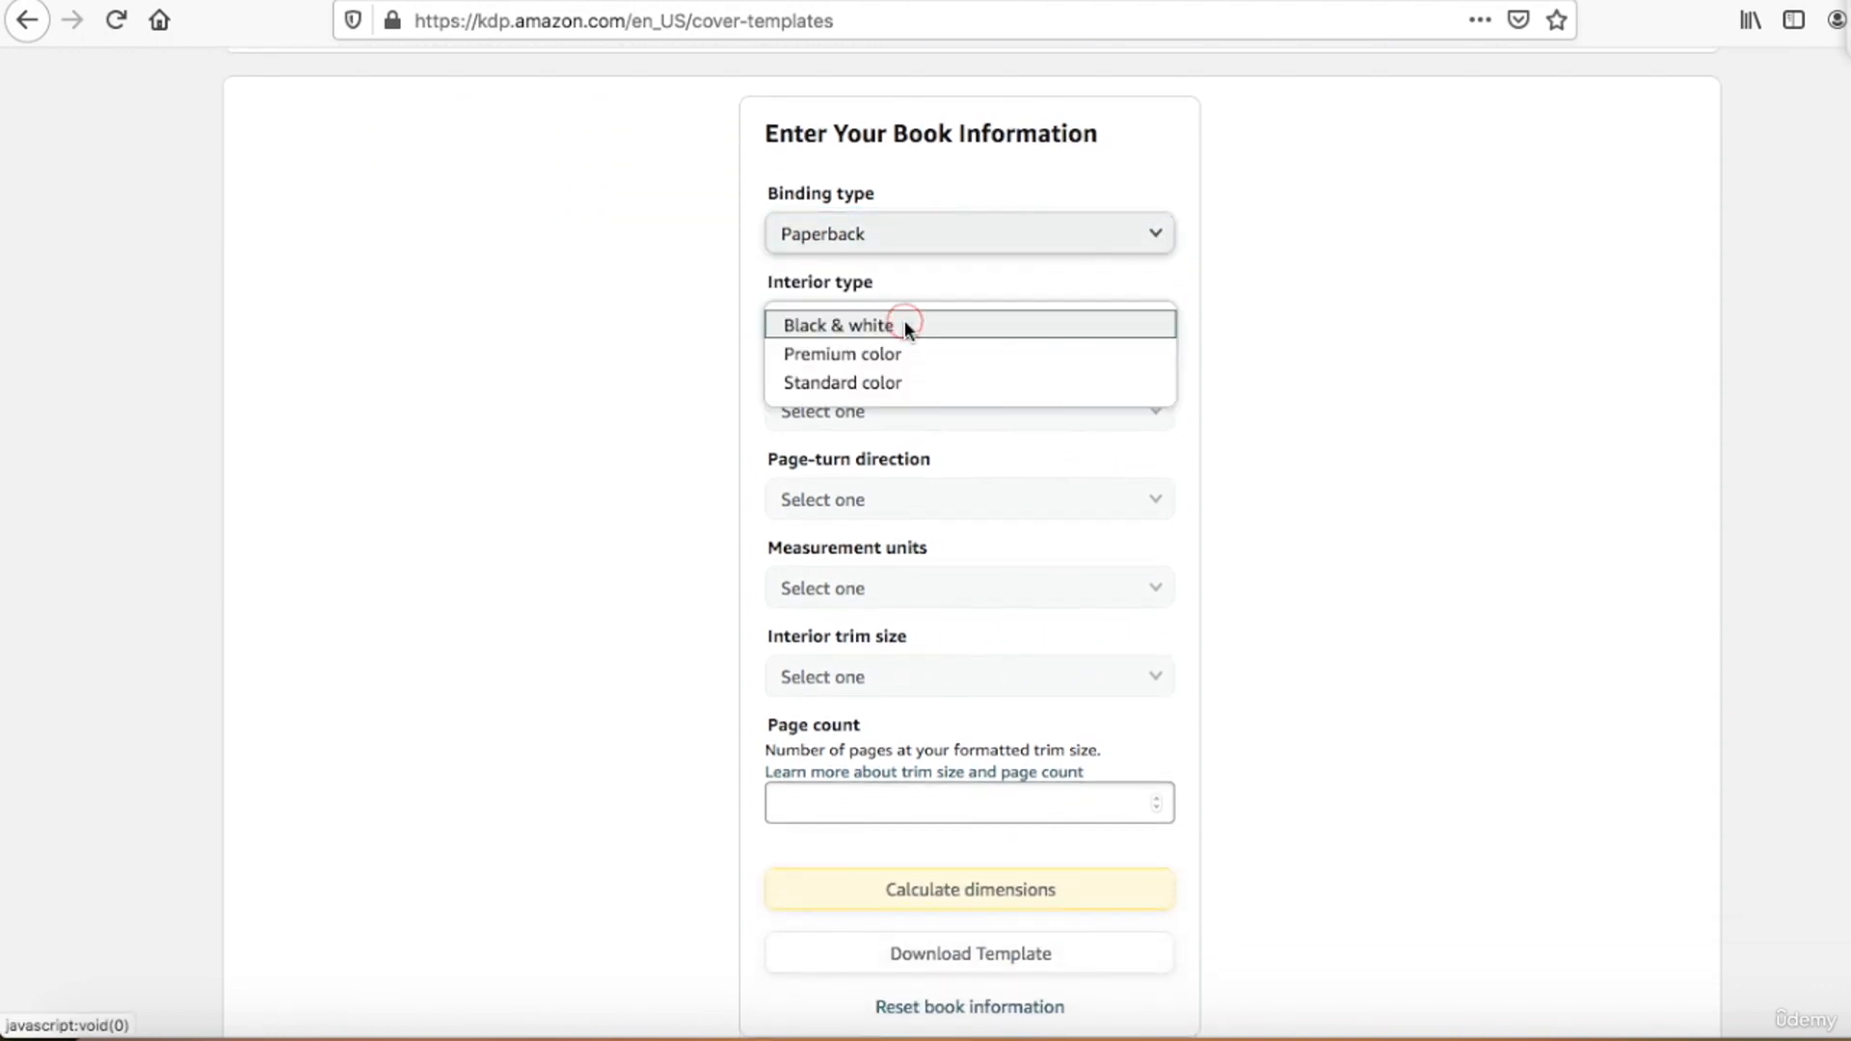
click(908, 382)
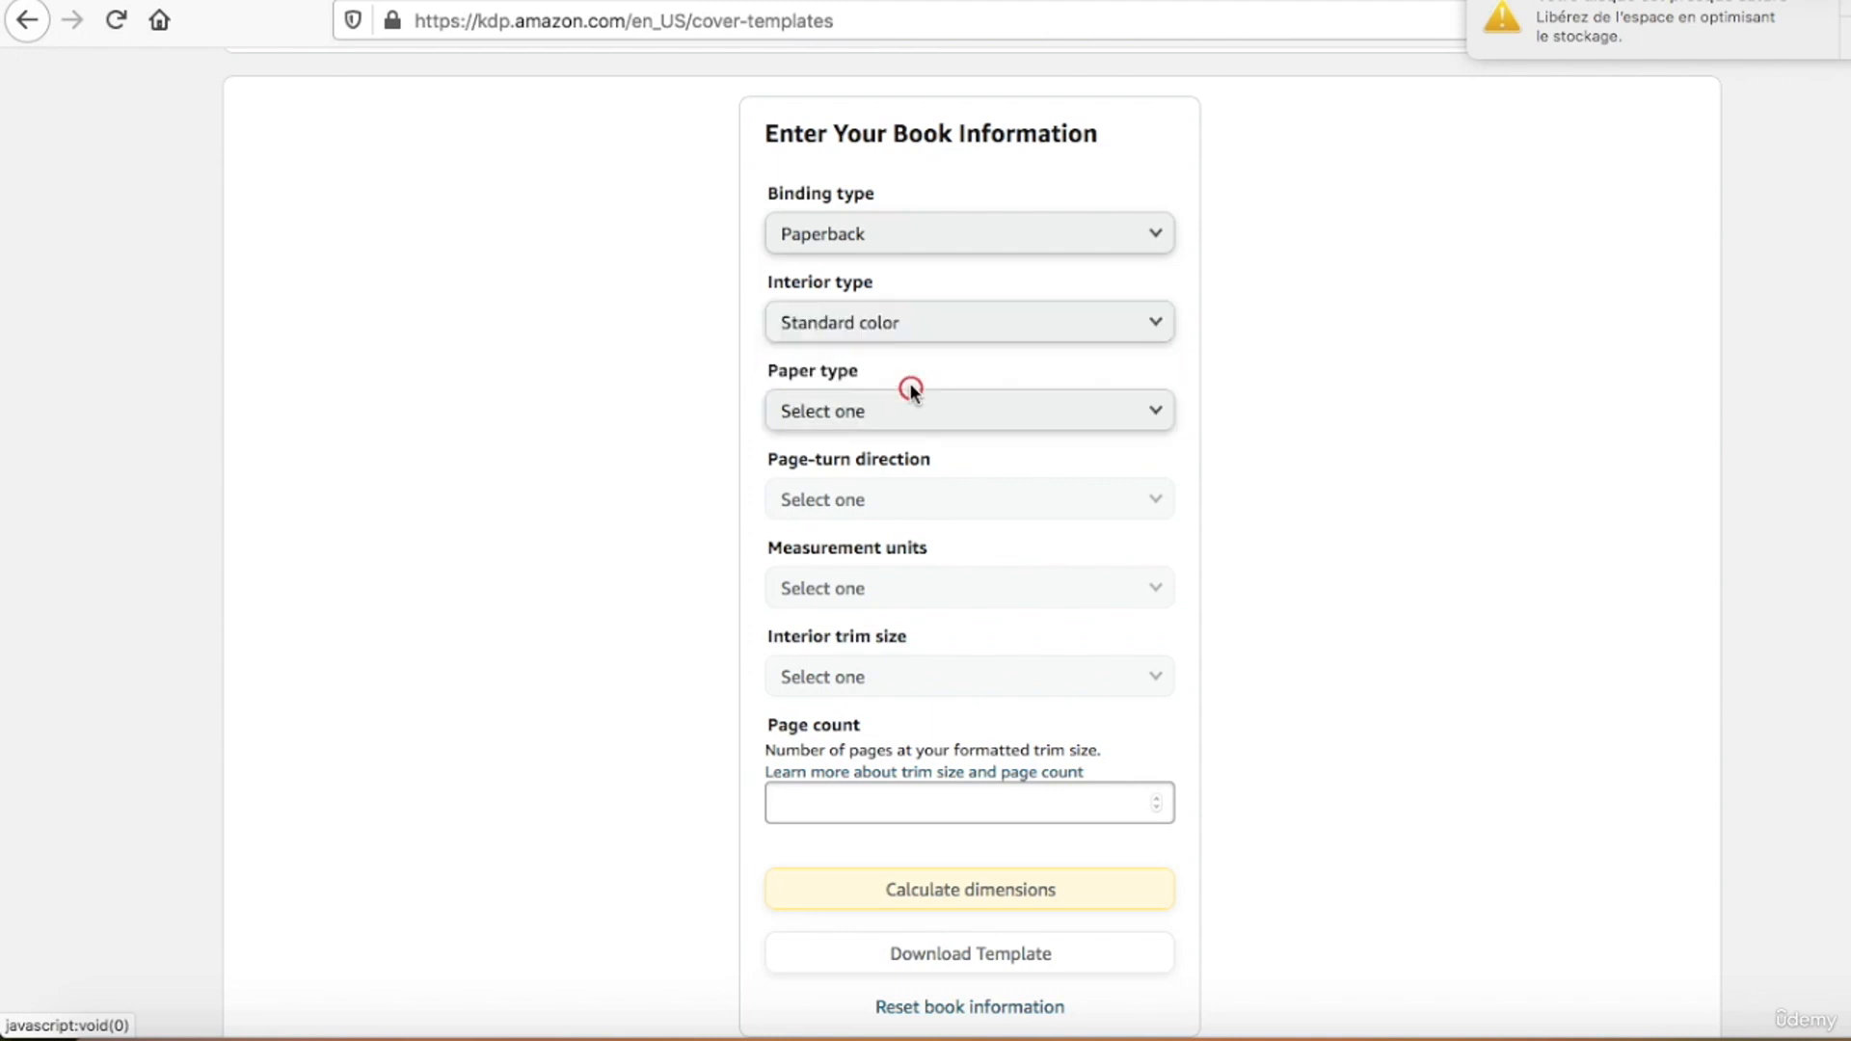
double_click(981, 347)
Step: Set the paper type to White paper and the page-turn direction to Left to Right
click(1066, 413)
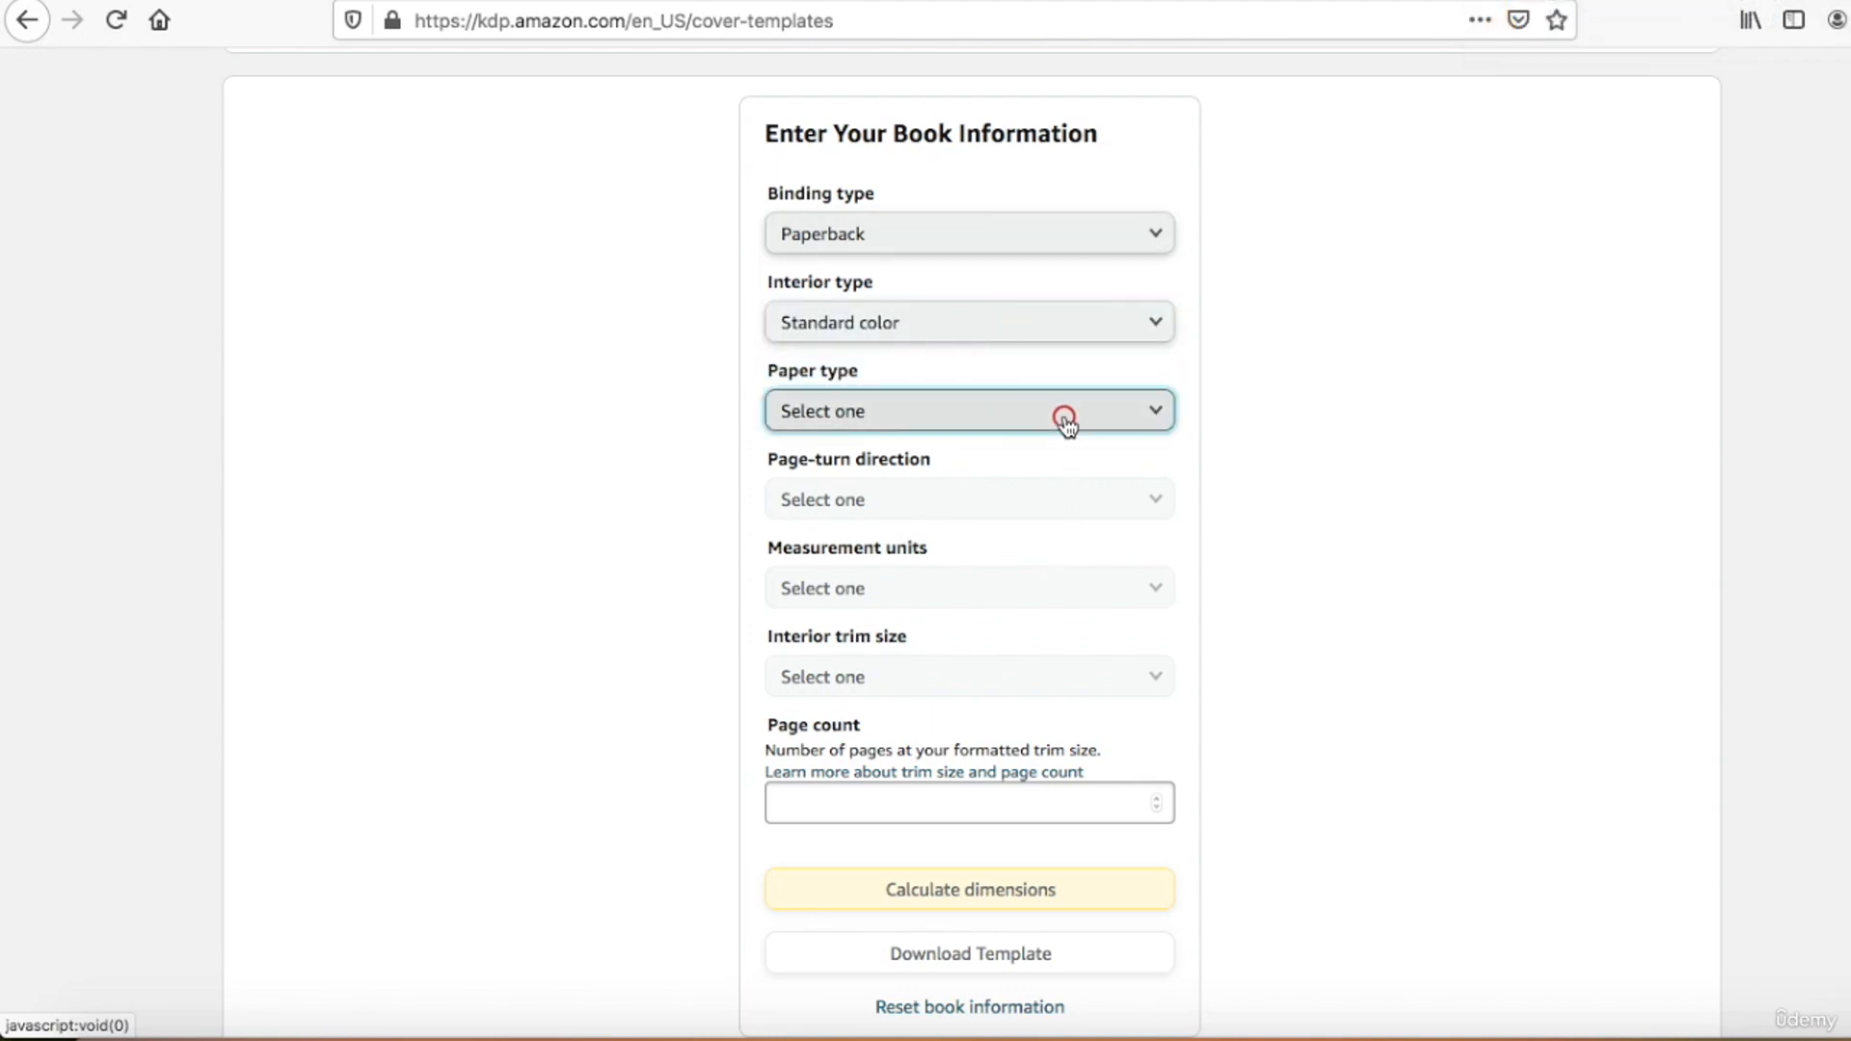
click(1066, 416)
scroll(1202, 611, down, 2)
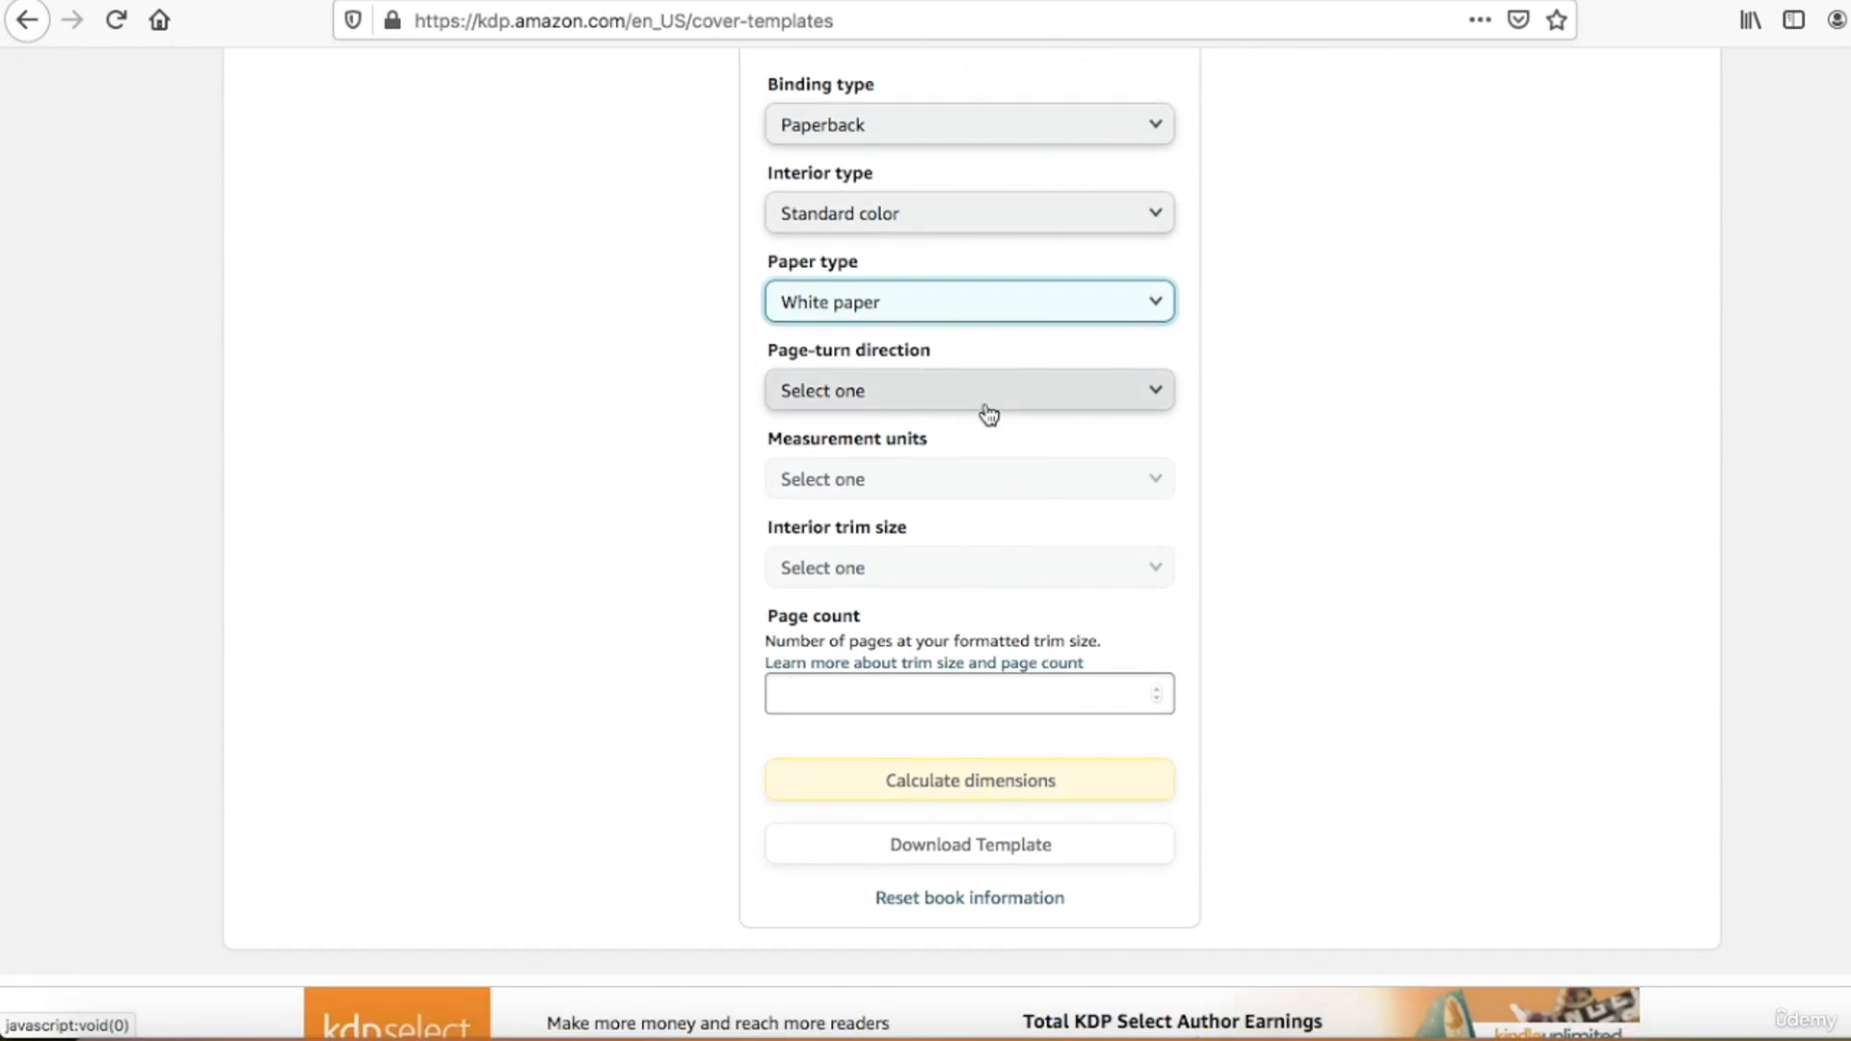
click(985, 405)
click(983, 403)
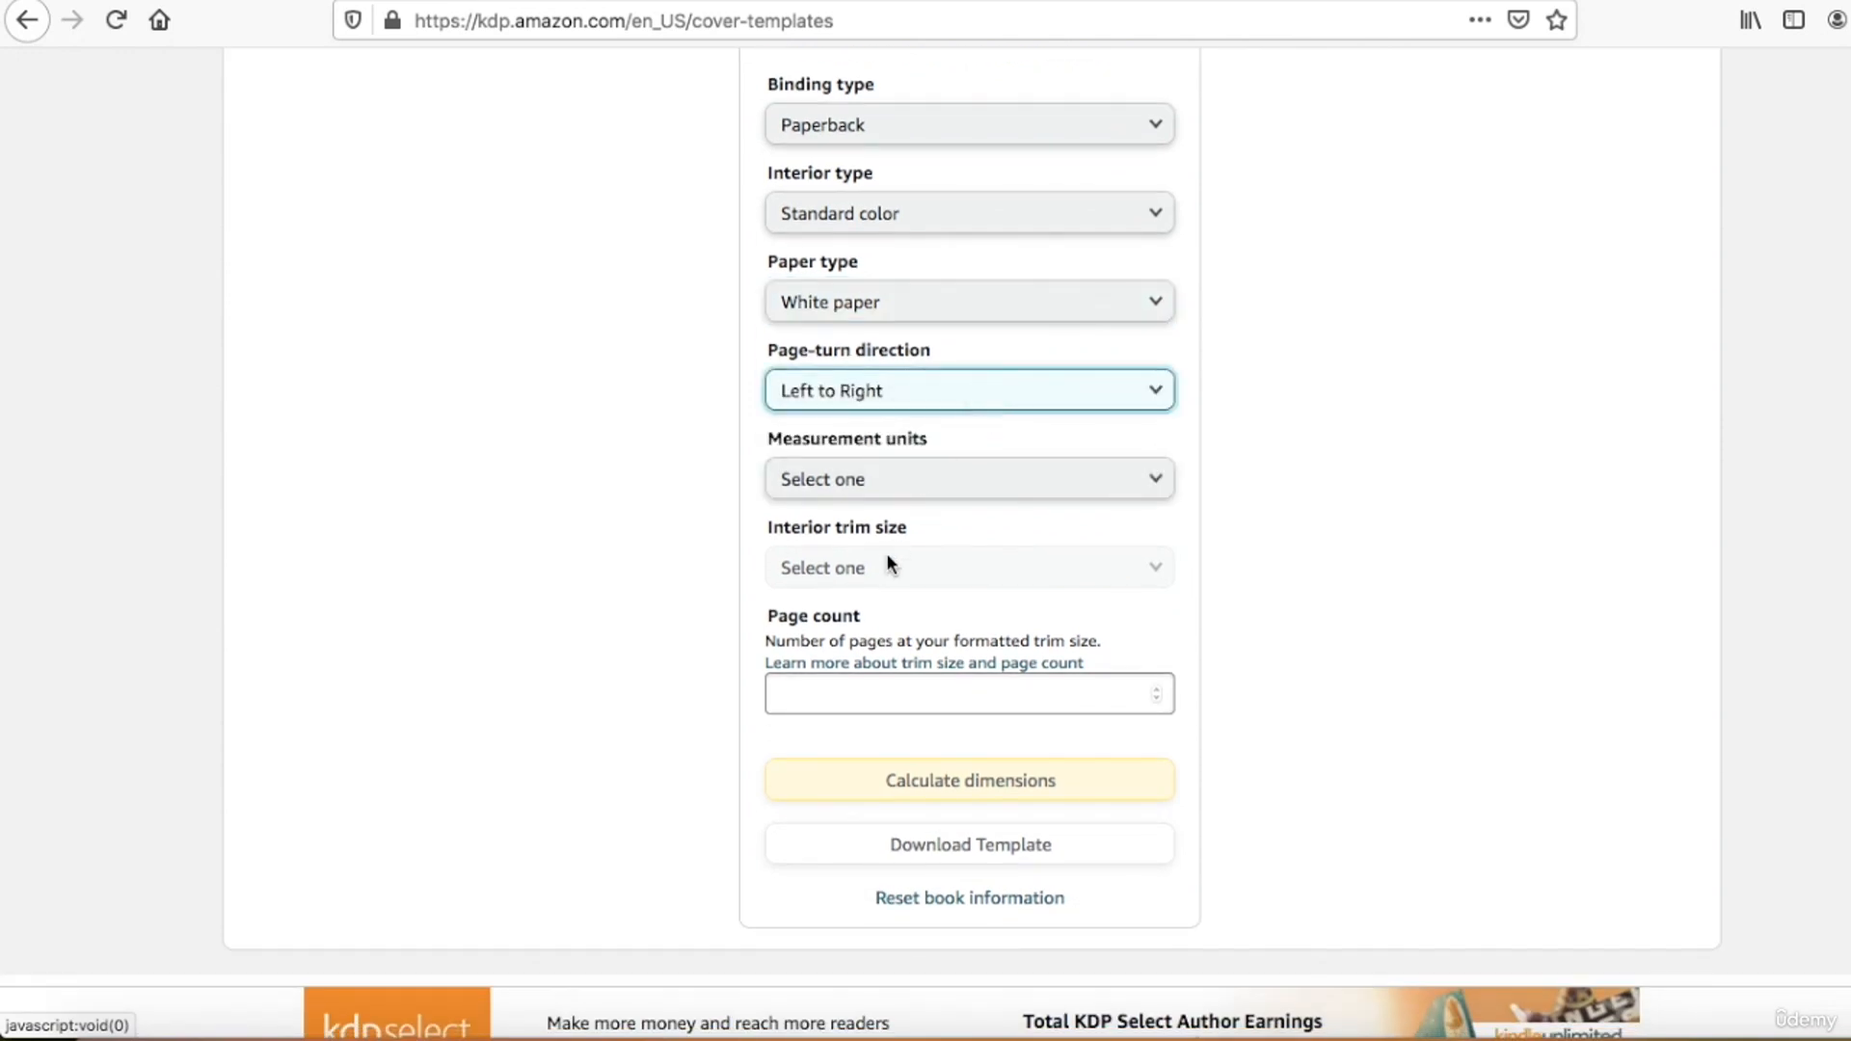
Step: Set the measurement units to Inches and the interior trim size to 8 x 10 in
scroll(868, 540, down, 1)
click(865, 435)
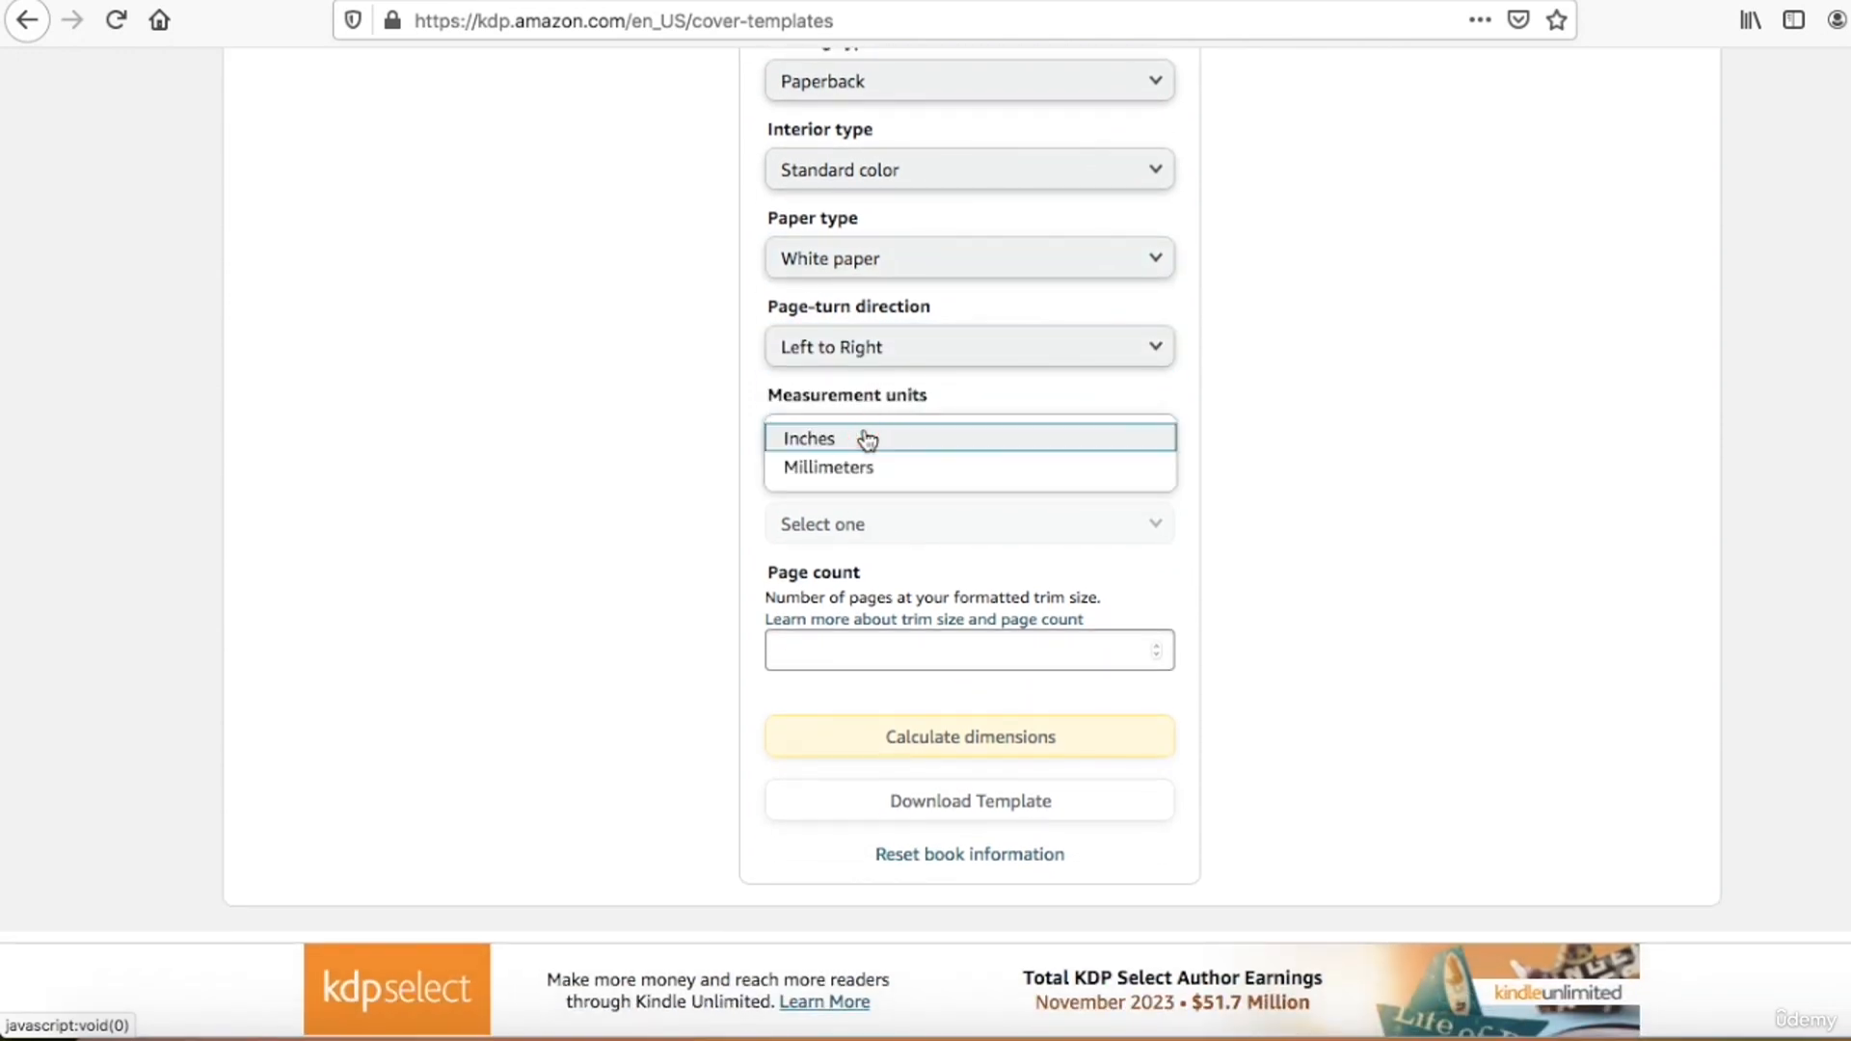
click(867, 440)
click(866, 525)
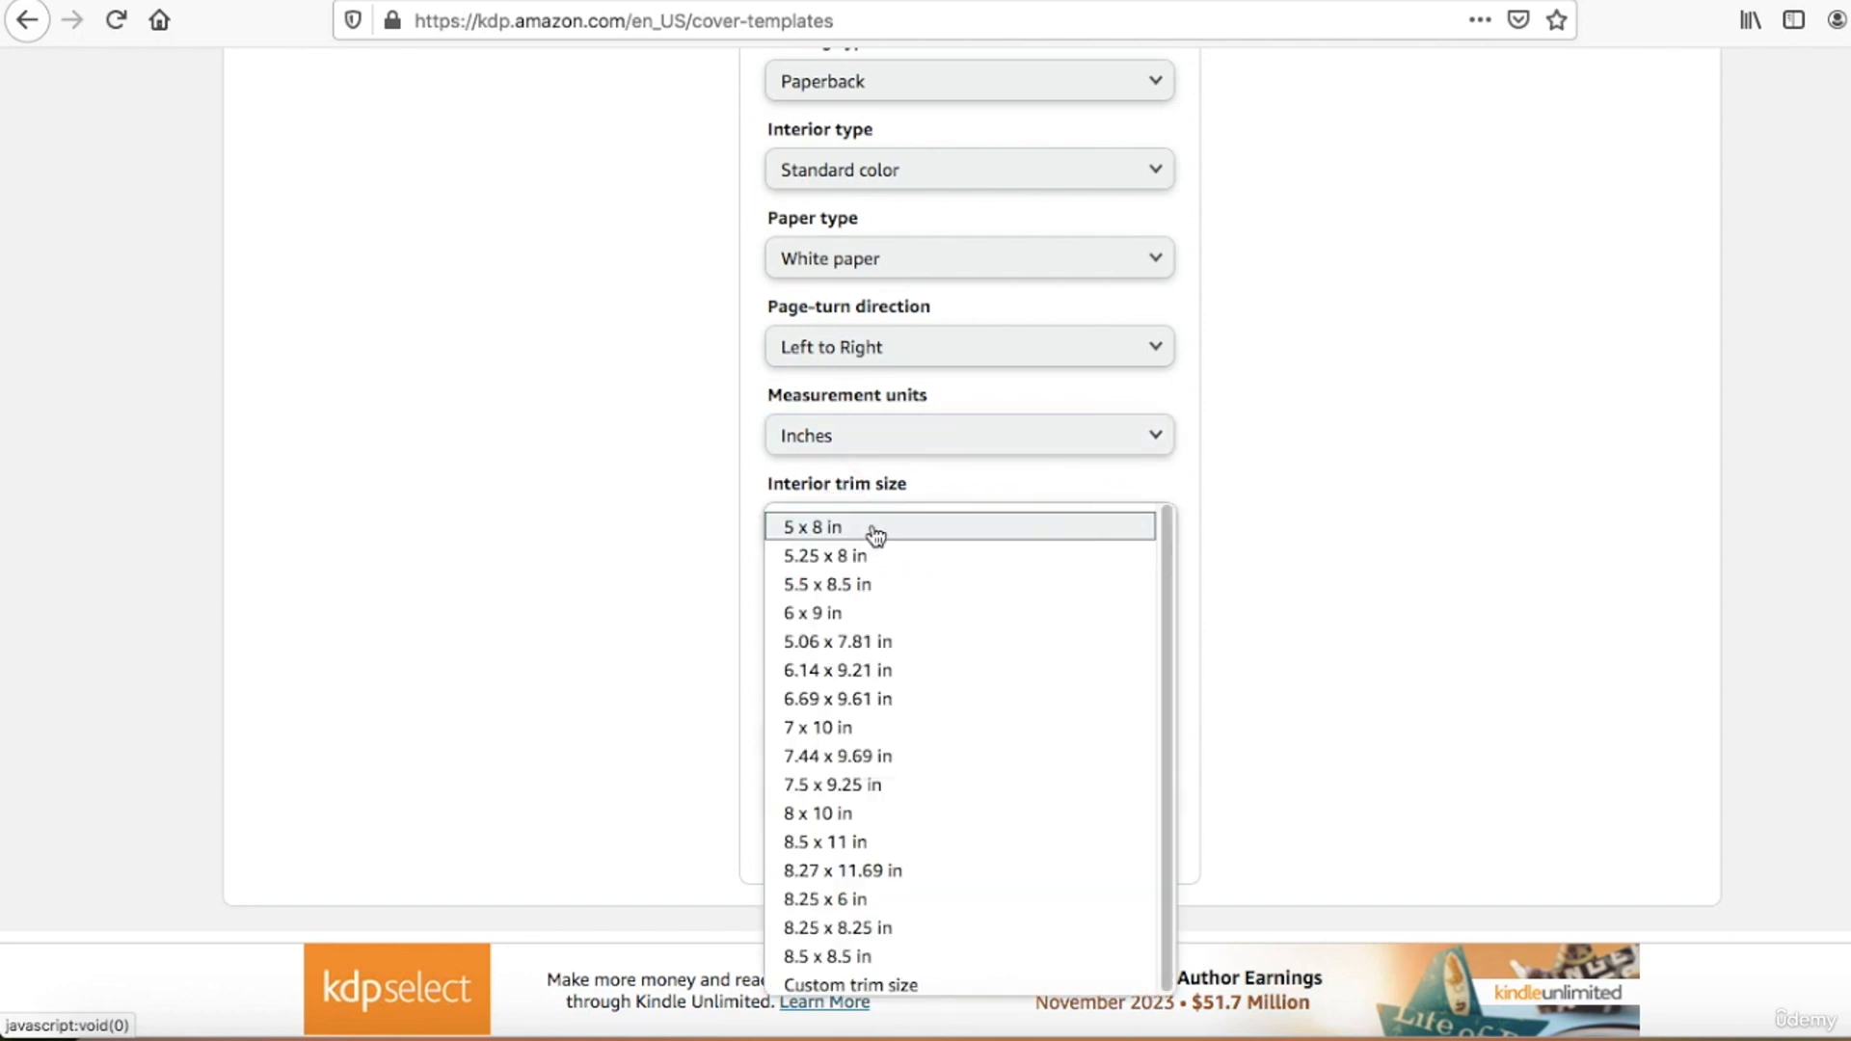
click(869, 815)
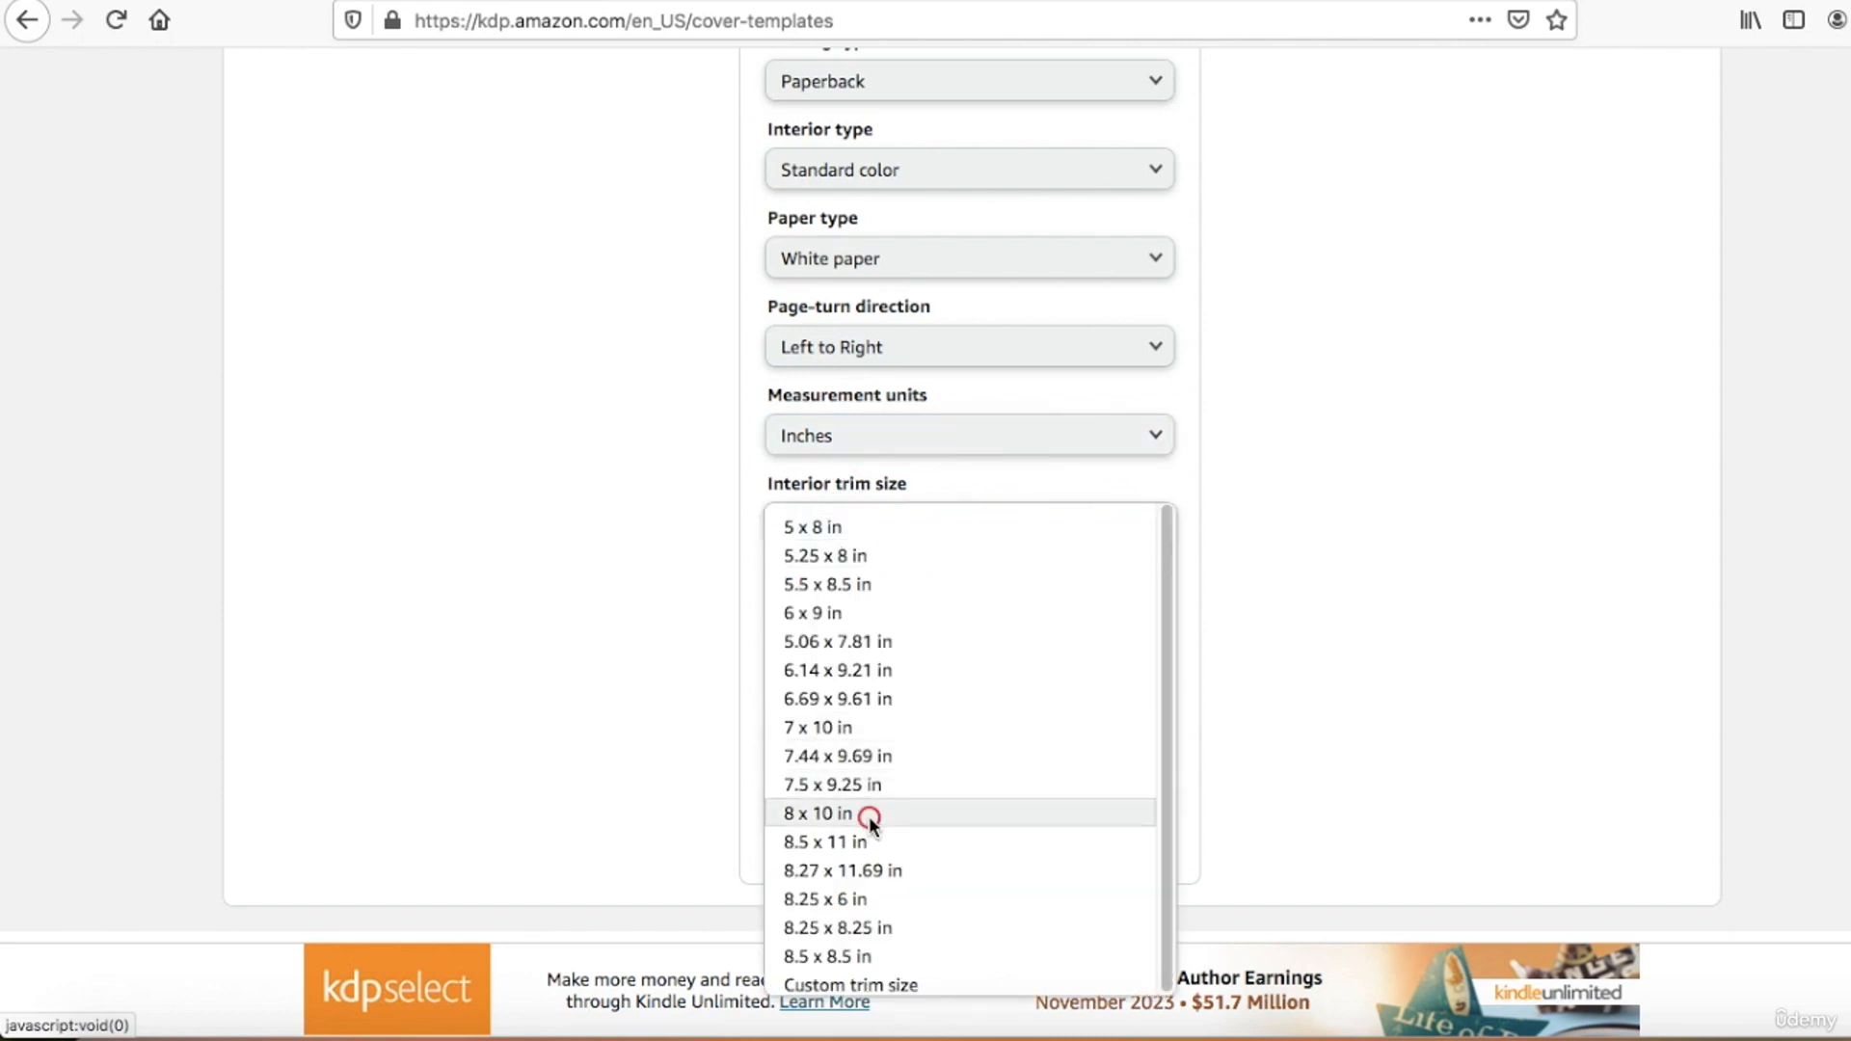
Step: Calculate the cover dimensions for a page count of 117 and check the full cover's width and height
click(843, 652)
text(117)
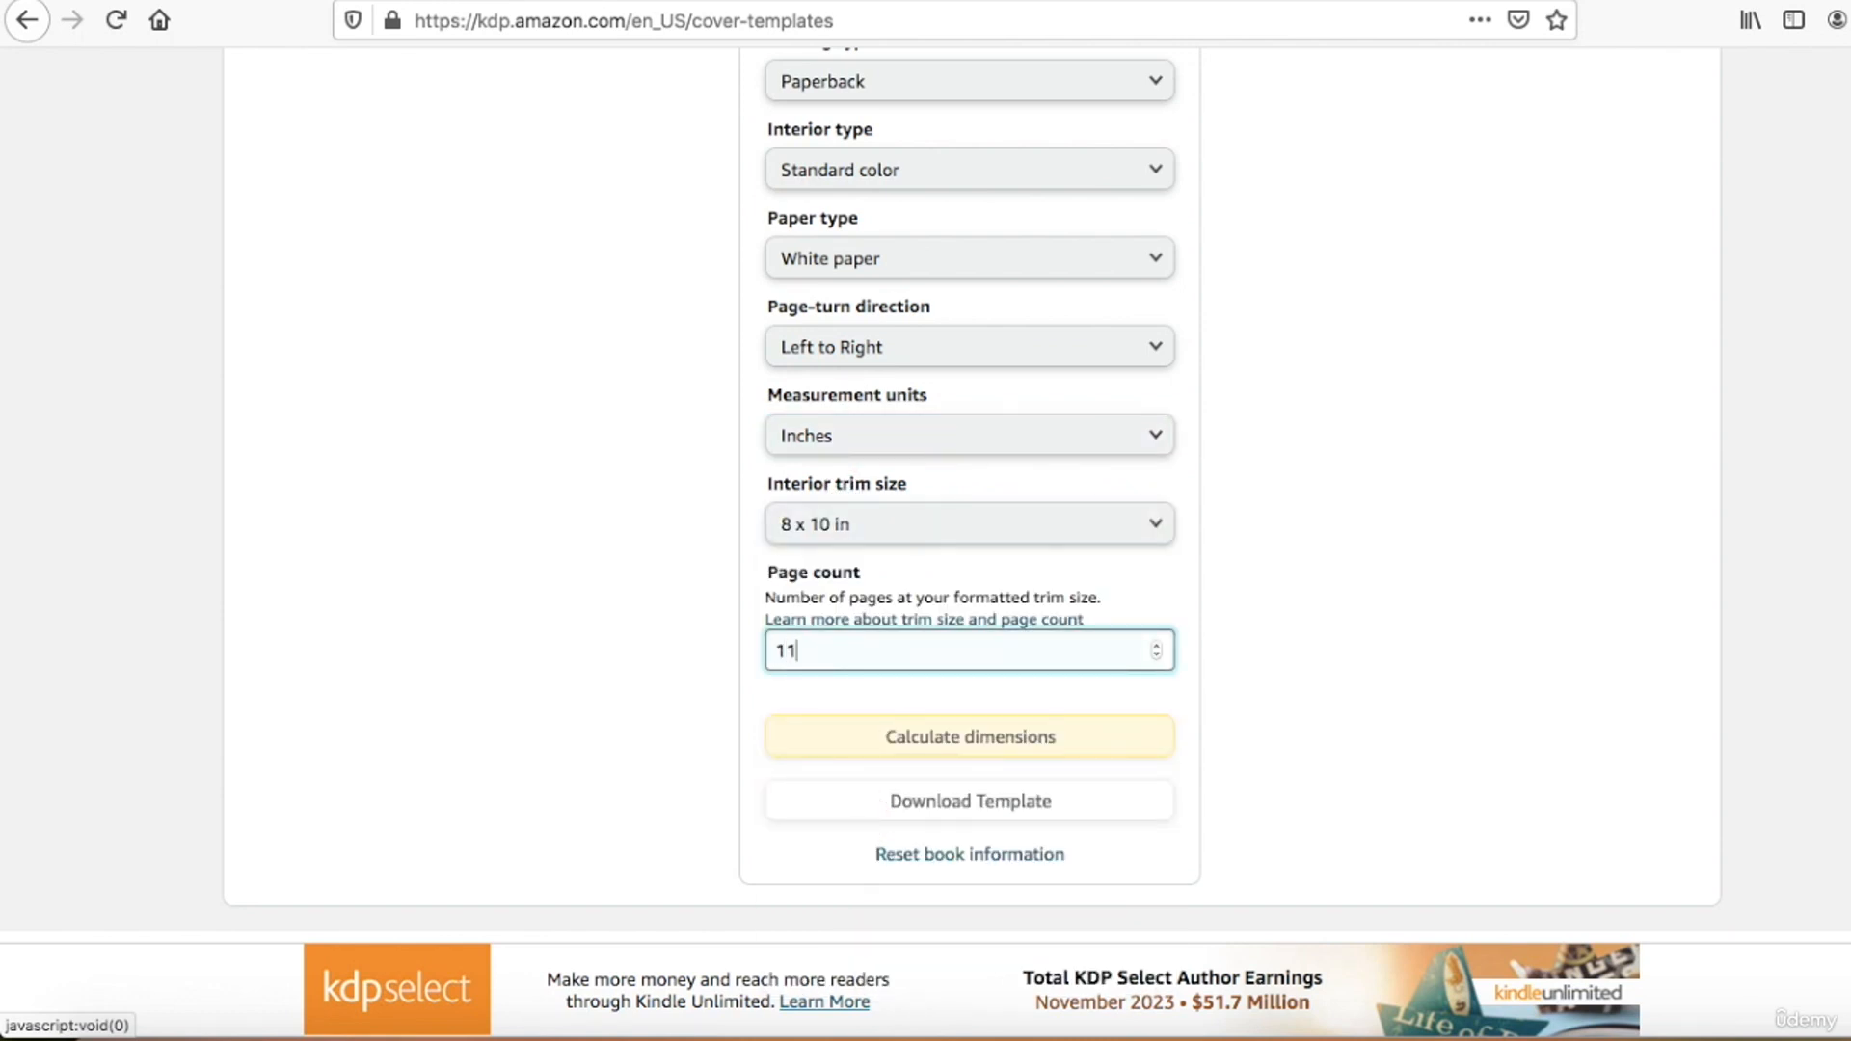
click(931, 736)
scroll(896, 535, up, 5)
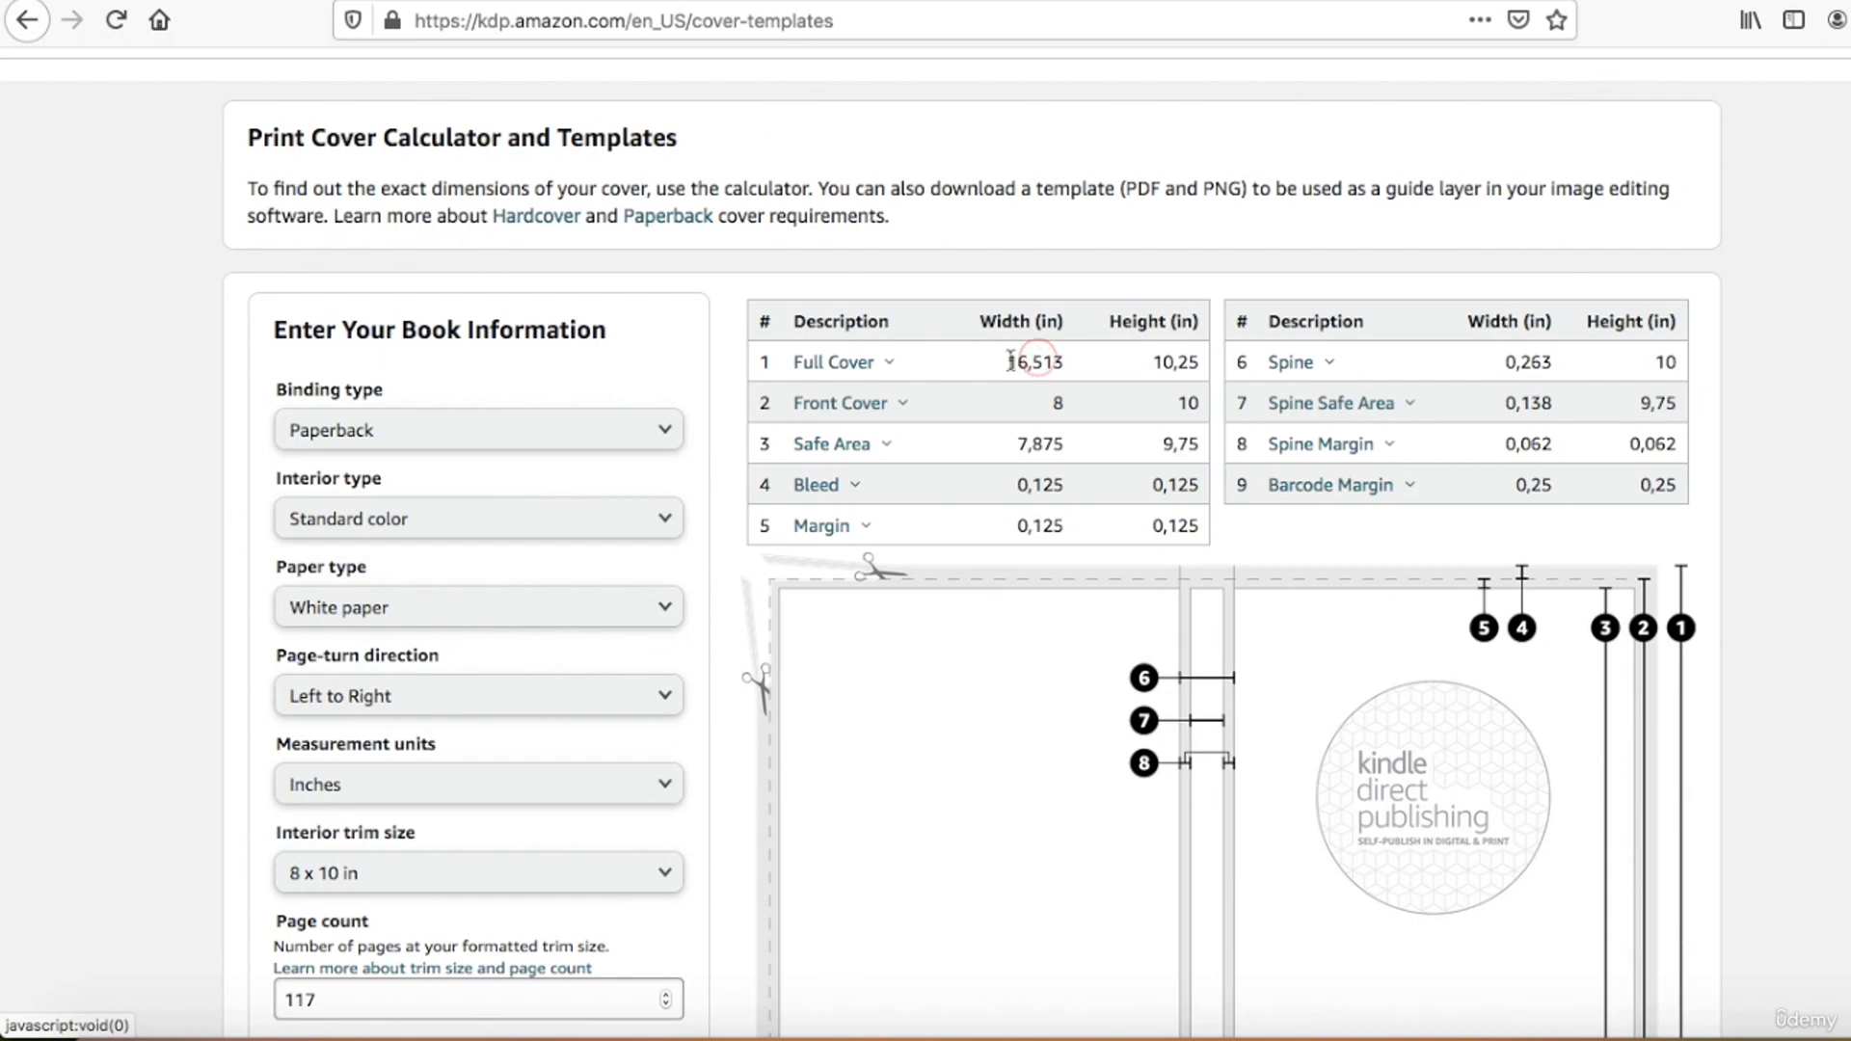
drag(1006, 362, 1170, 349)
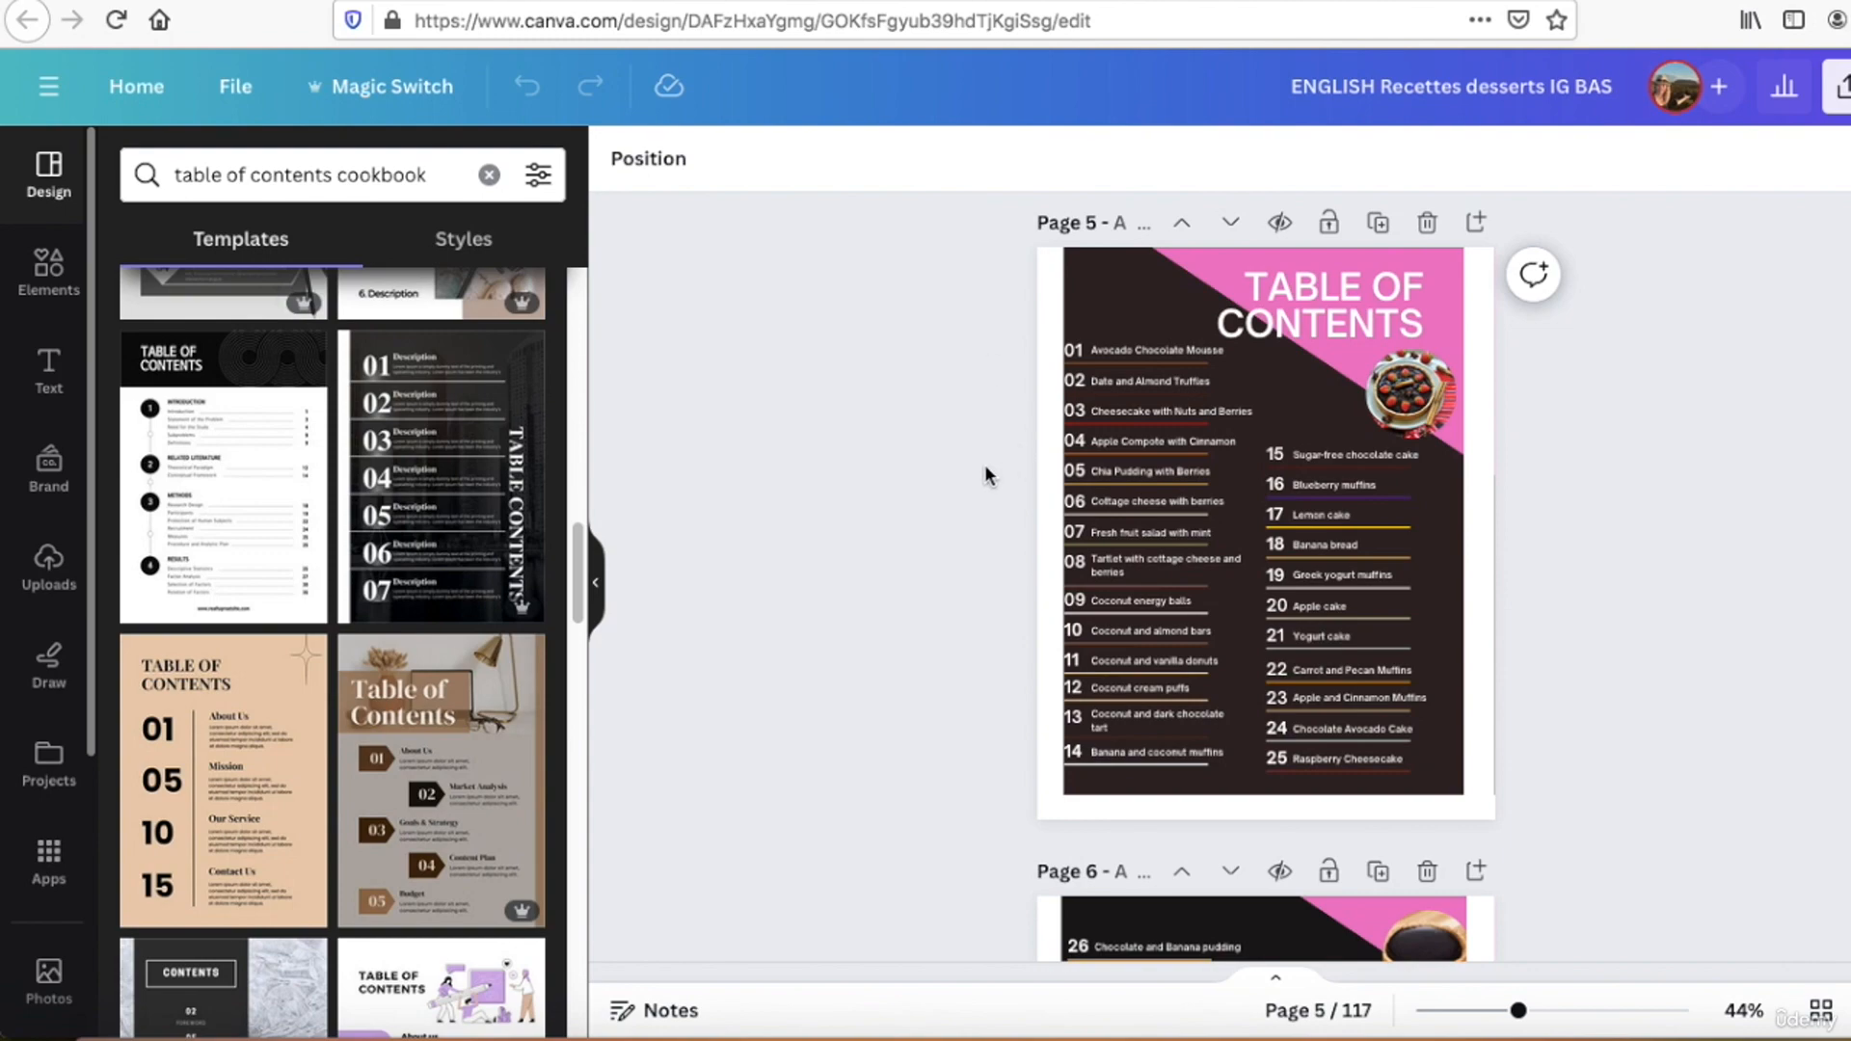
Step: Switch to the "ENGLISH Recettes desserts IG BAS" design in Canva and look through its contents and recipe pages
scroll(922, 527, down, 5)
scroll(927, 529, down, 10)
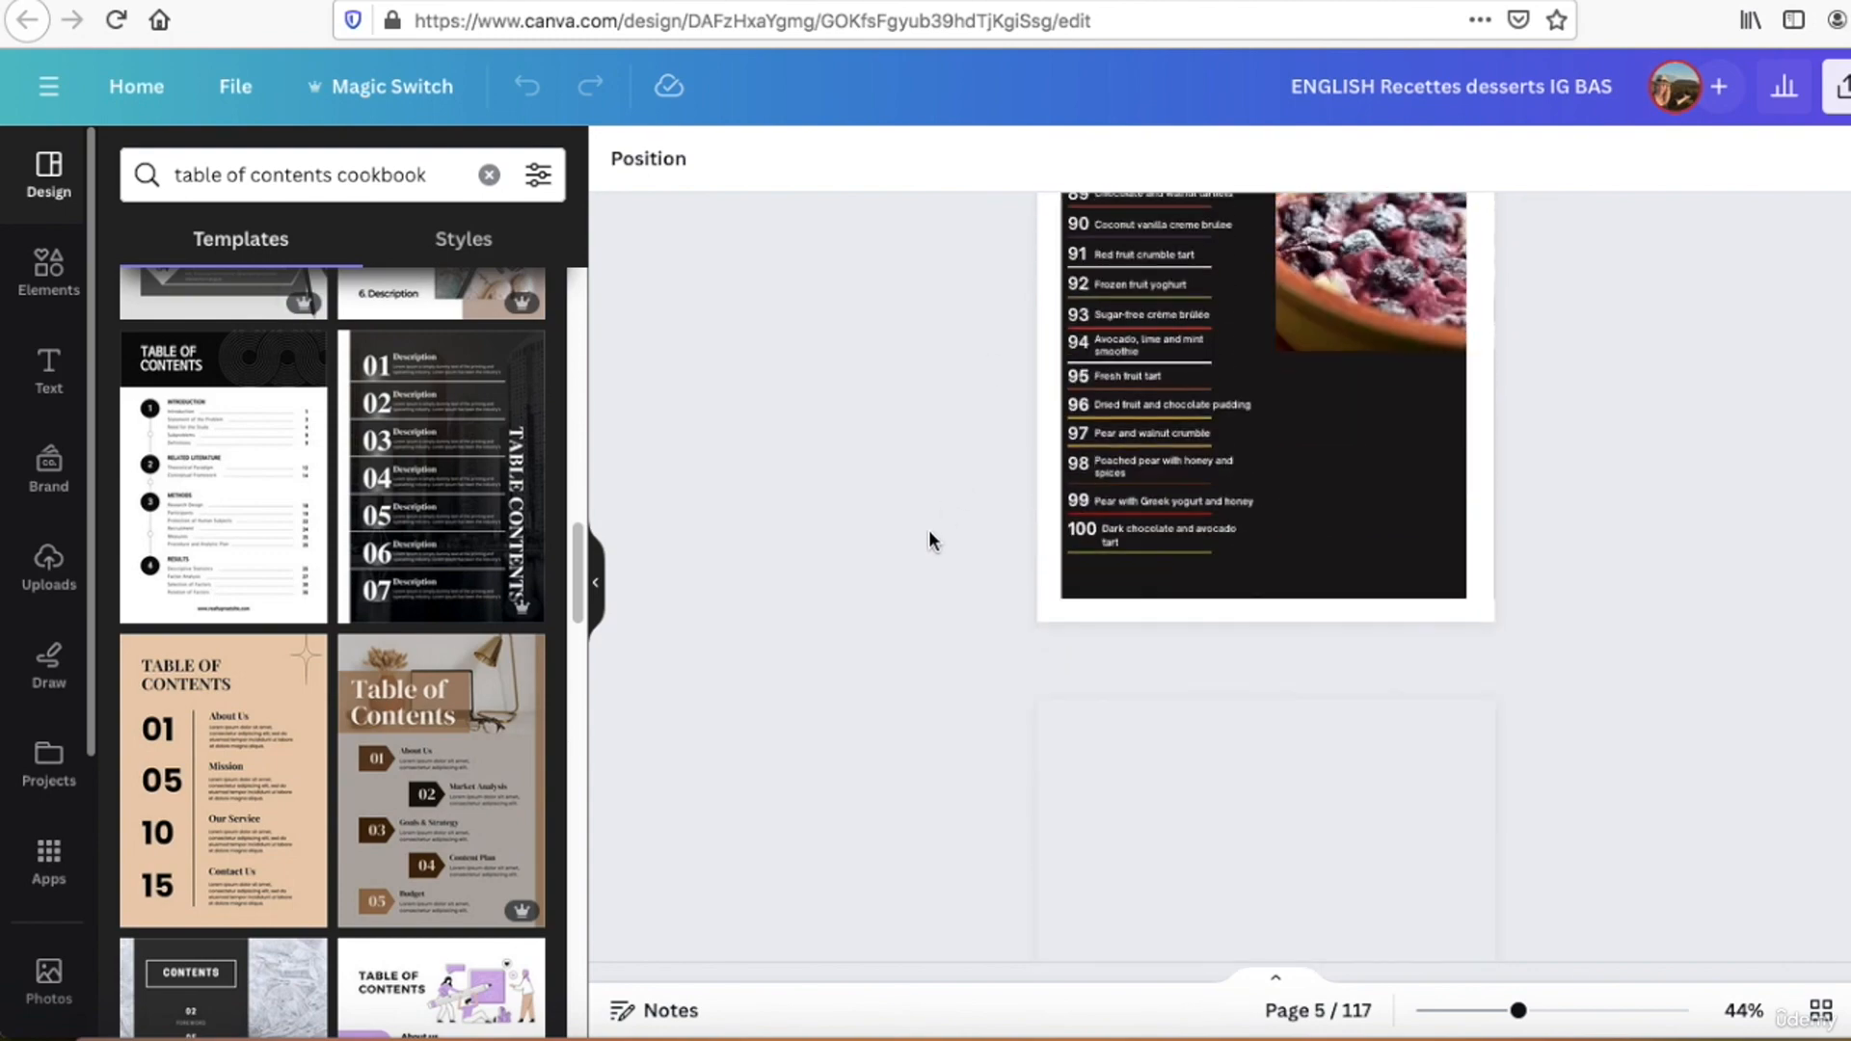
scroll(958, 617, down, 3)
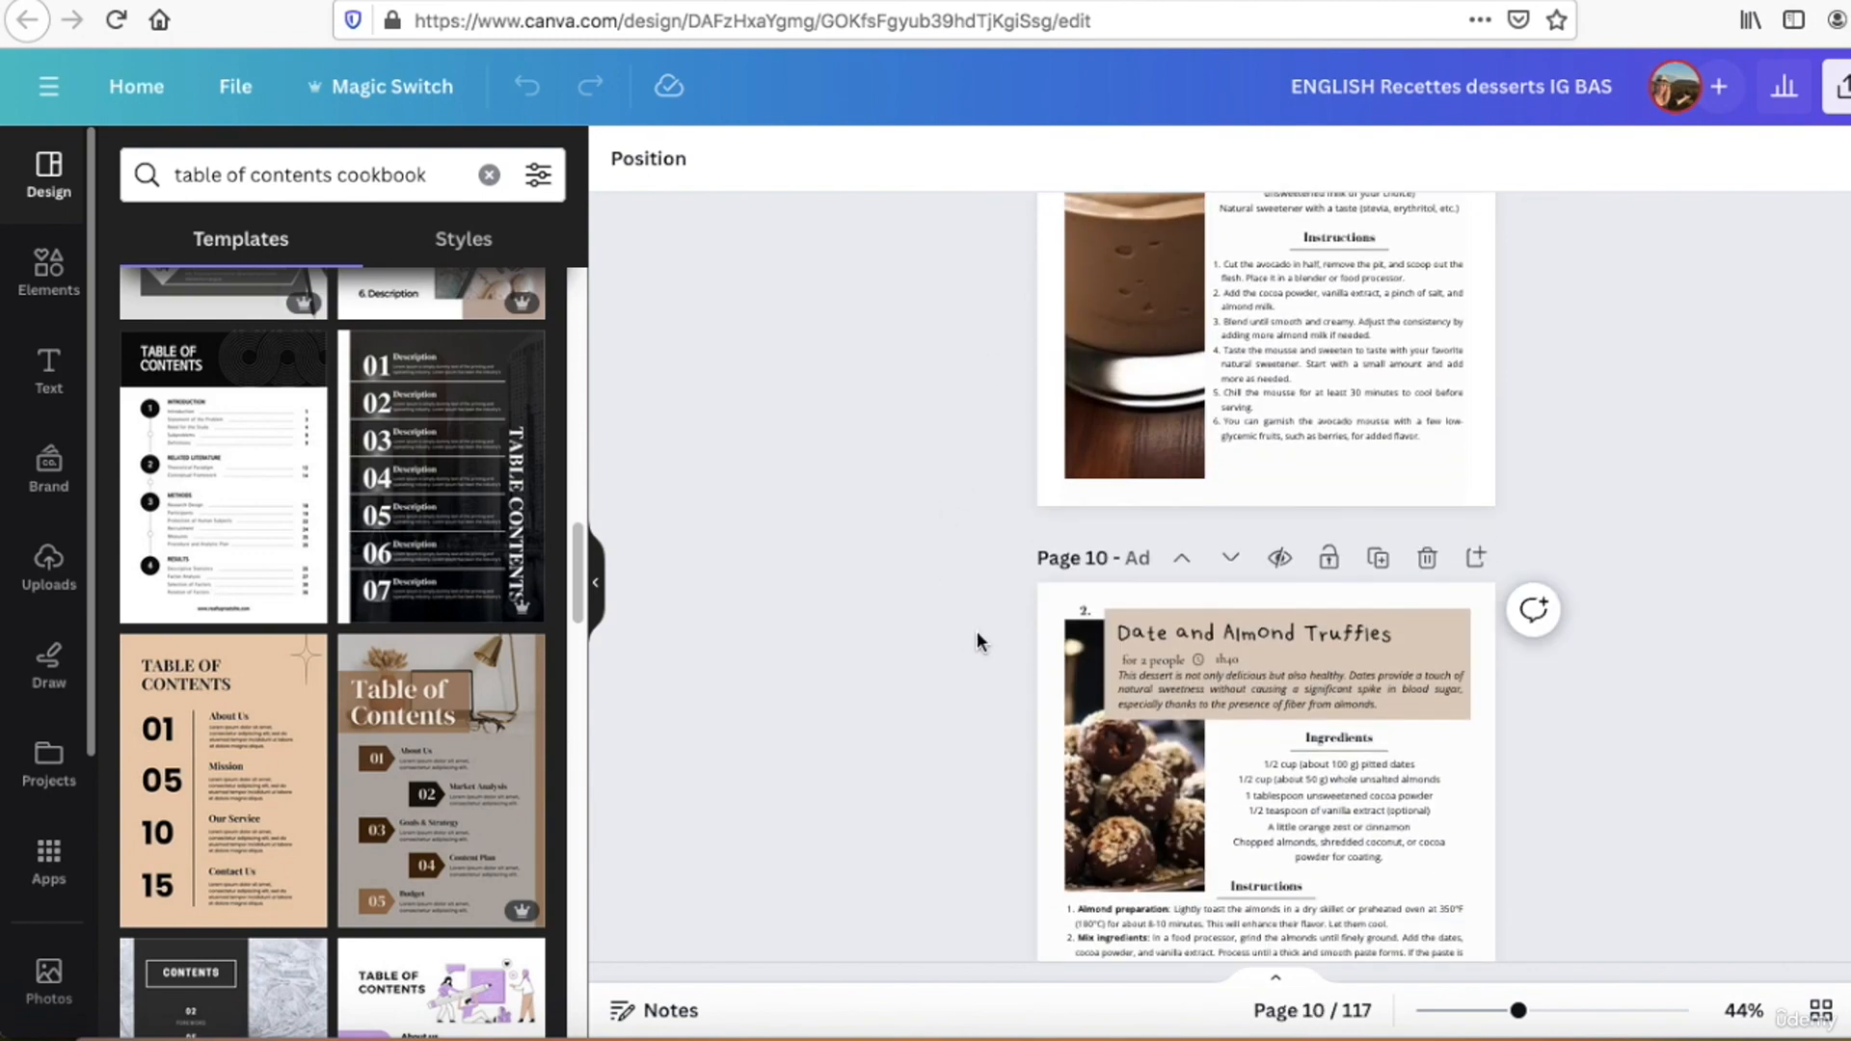
scroll(976, 636, down, 2)
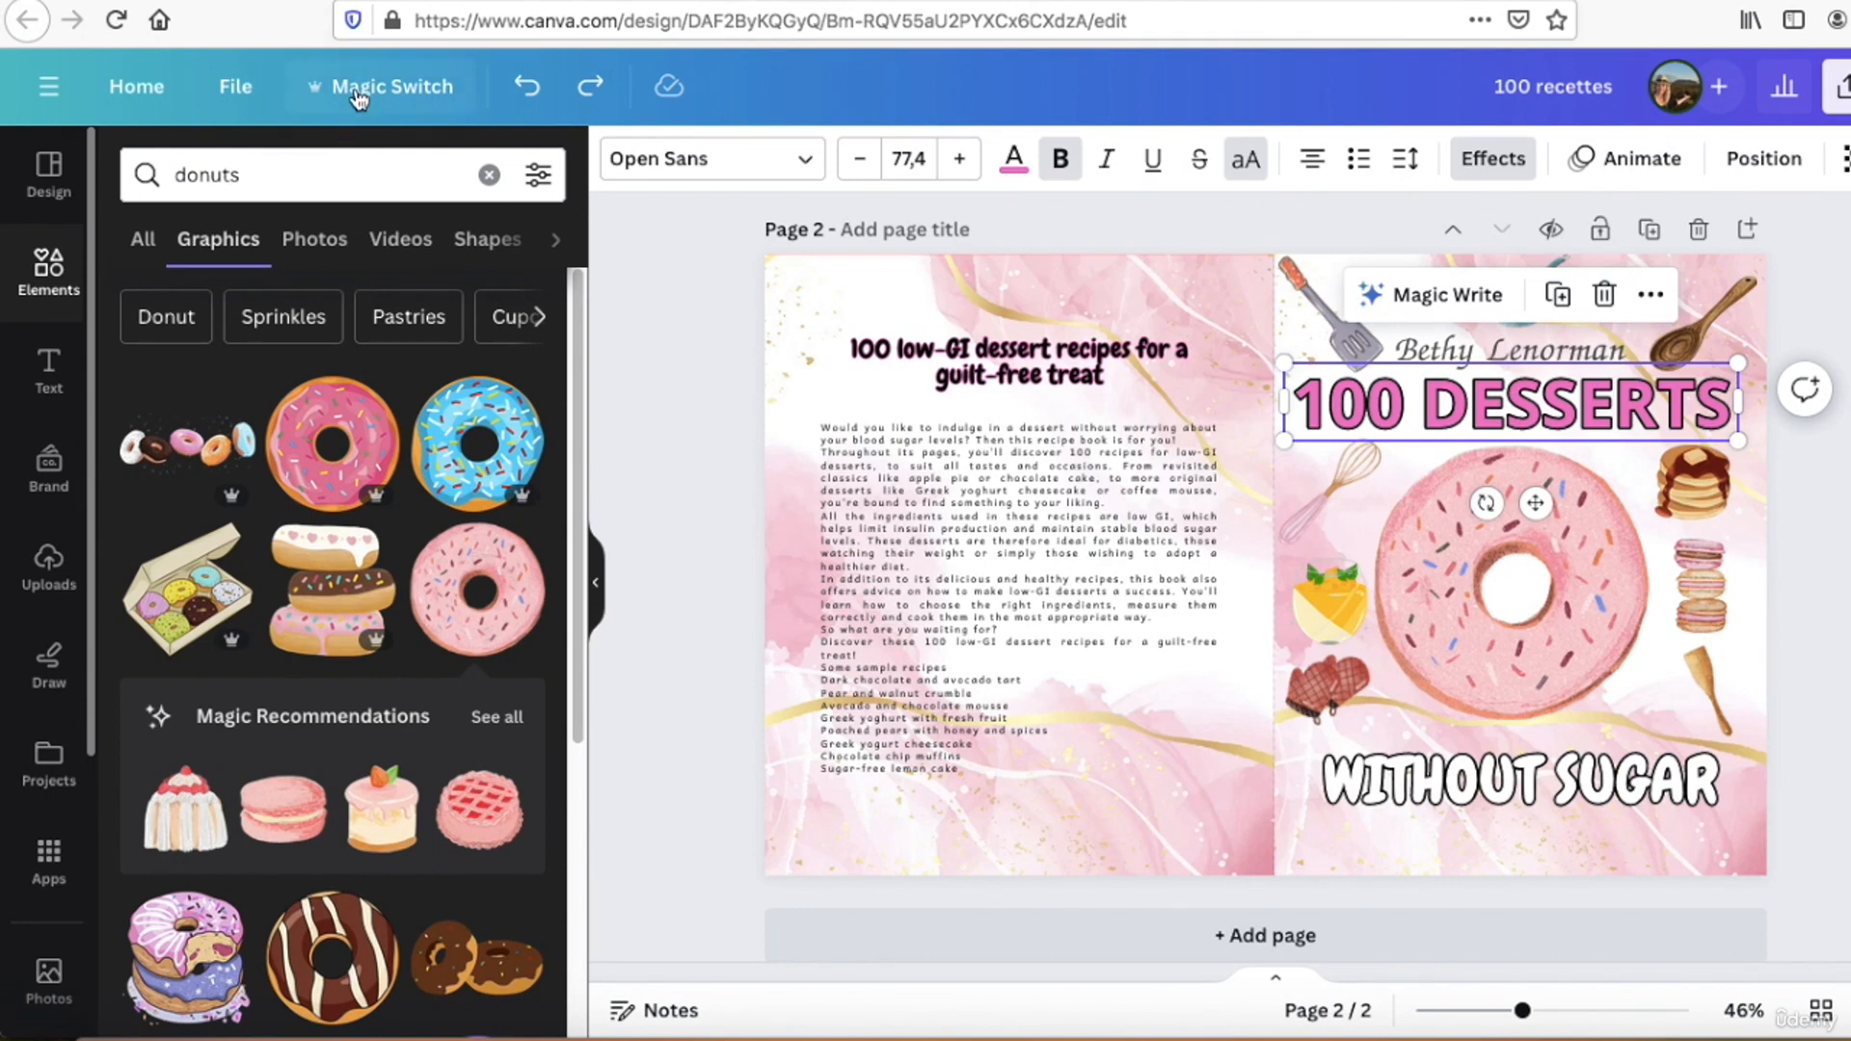
Step: Check the custom width and height in the resize options of the "100 recettes" cover design
click(358, 91)
scroll(477, 510, down, 2)
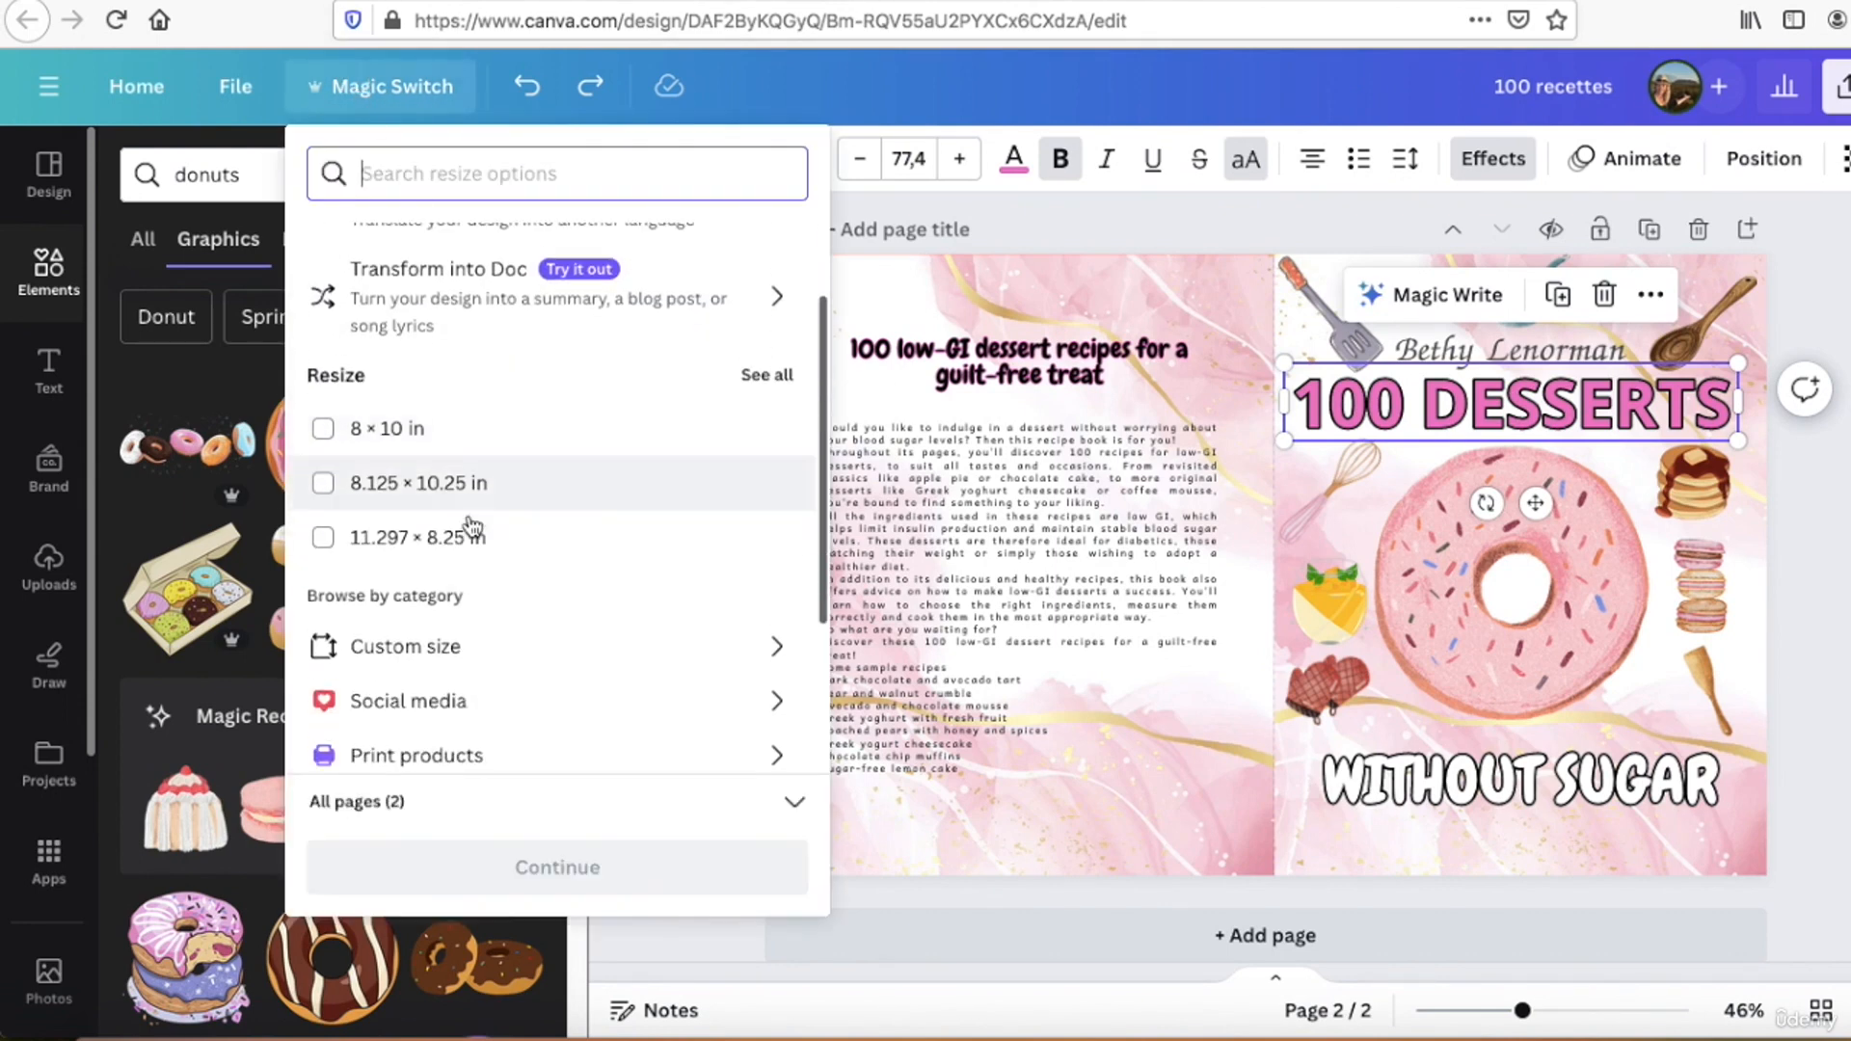
scroll(473, 528, down, 2)
click(405, 571)
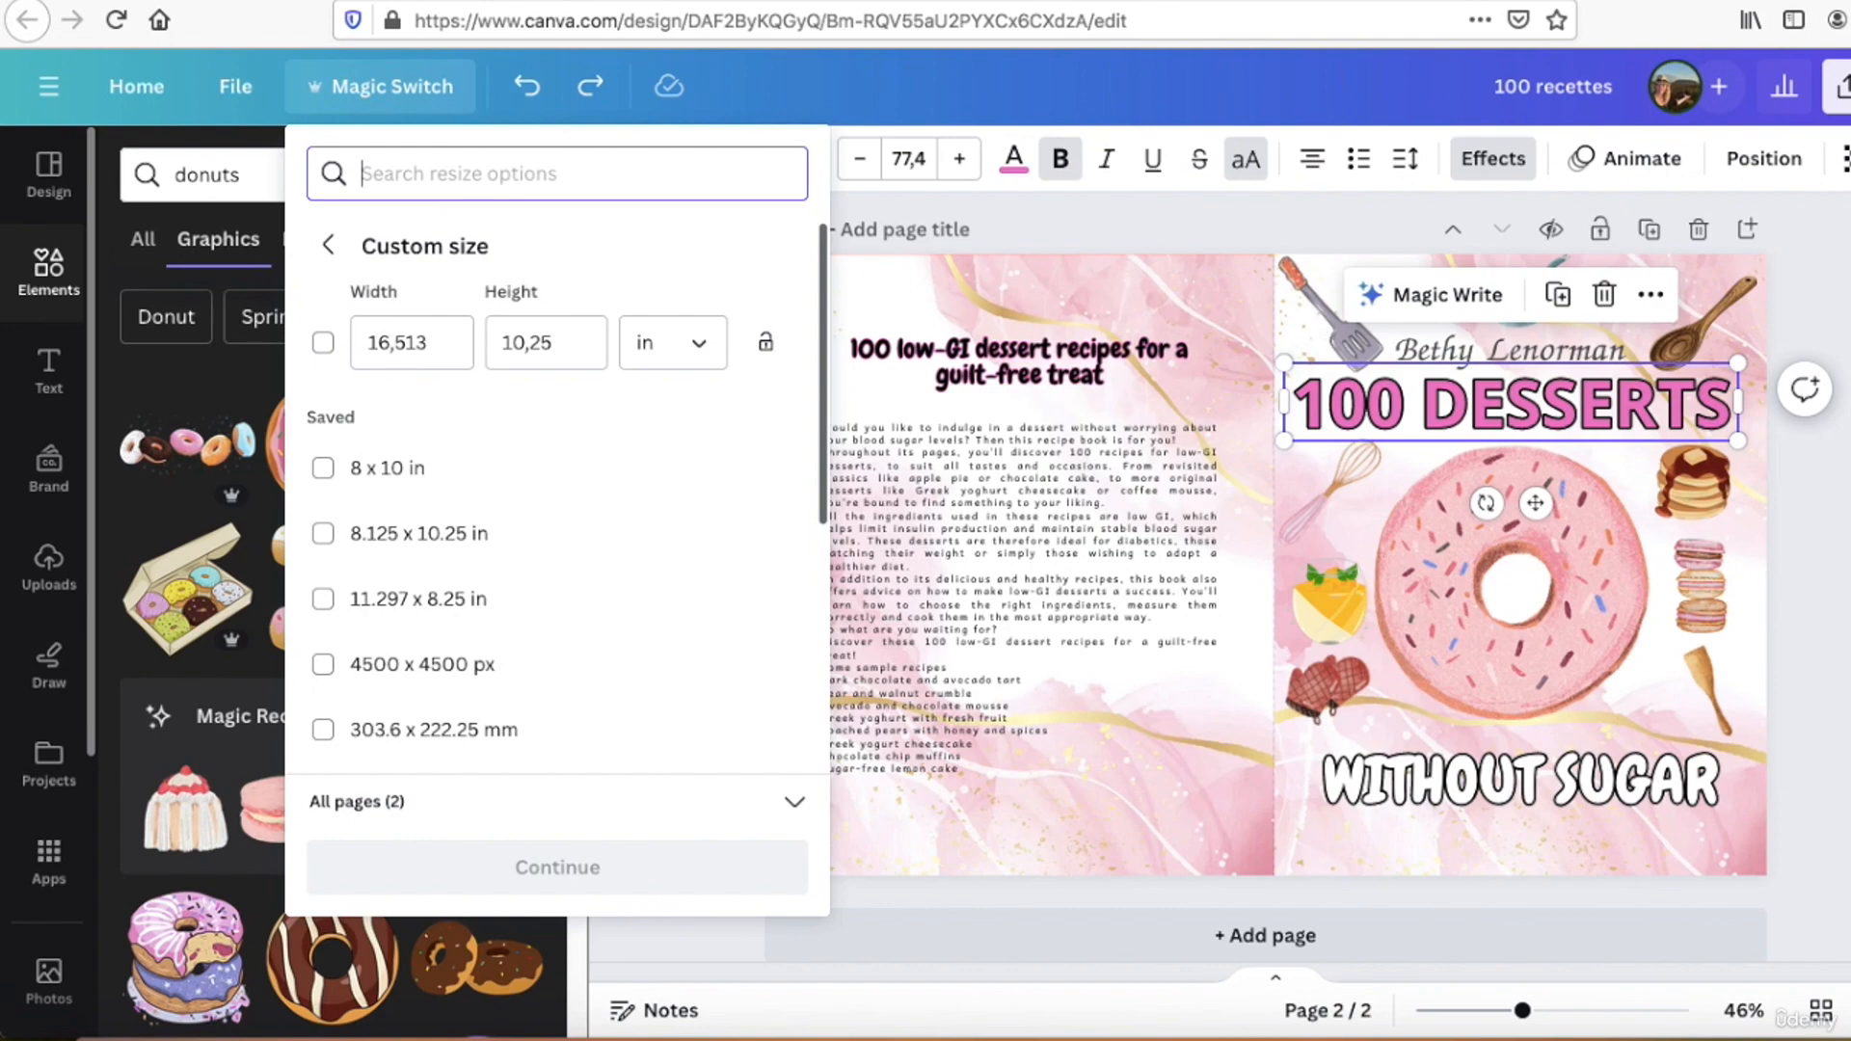
Step: Switch to the KDP Cover Calculator page and download the cover template for the 8 x 10 in paperback
key(ctrl+Tab)
scroll(202, 752, down, 3)
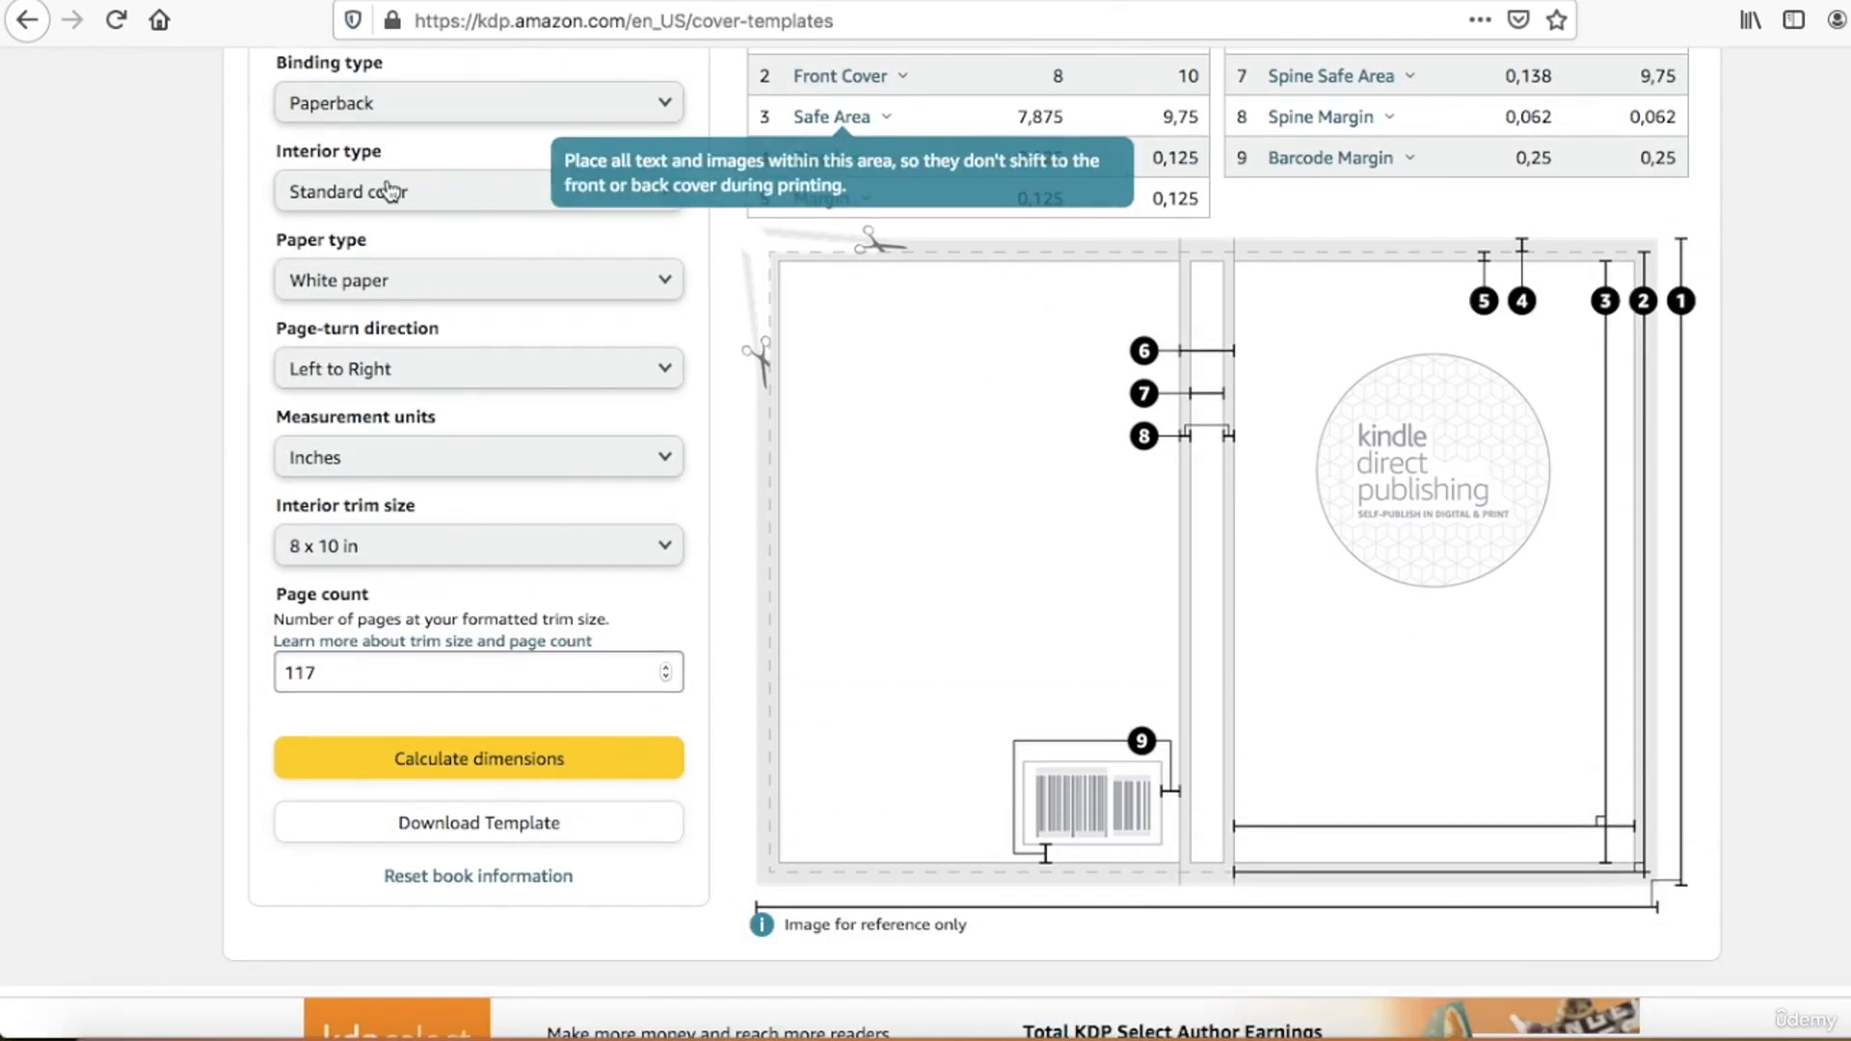
click(450, 822)
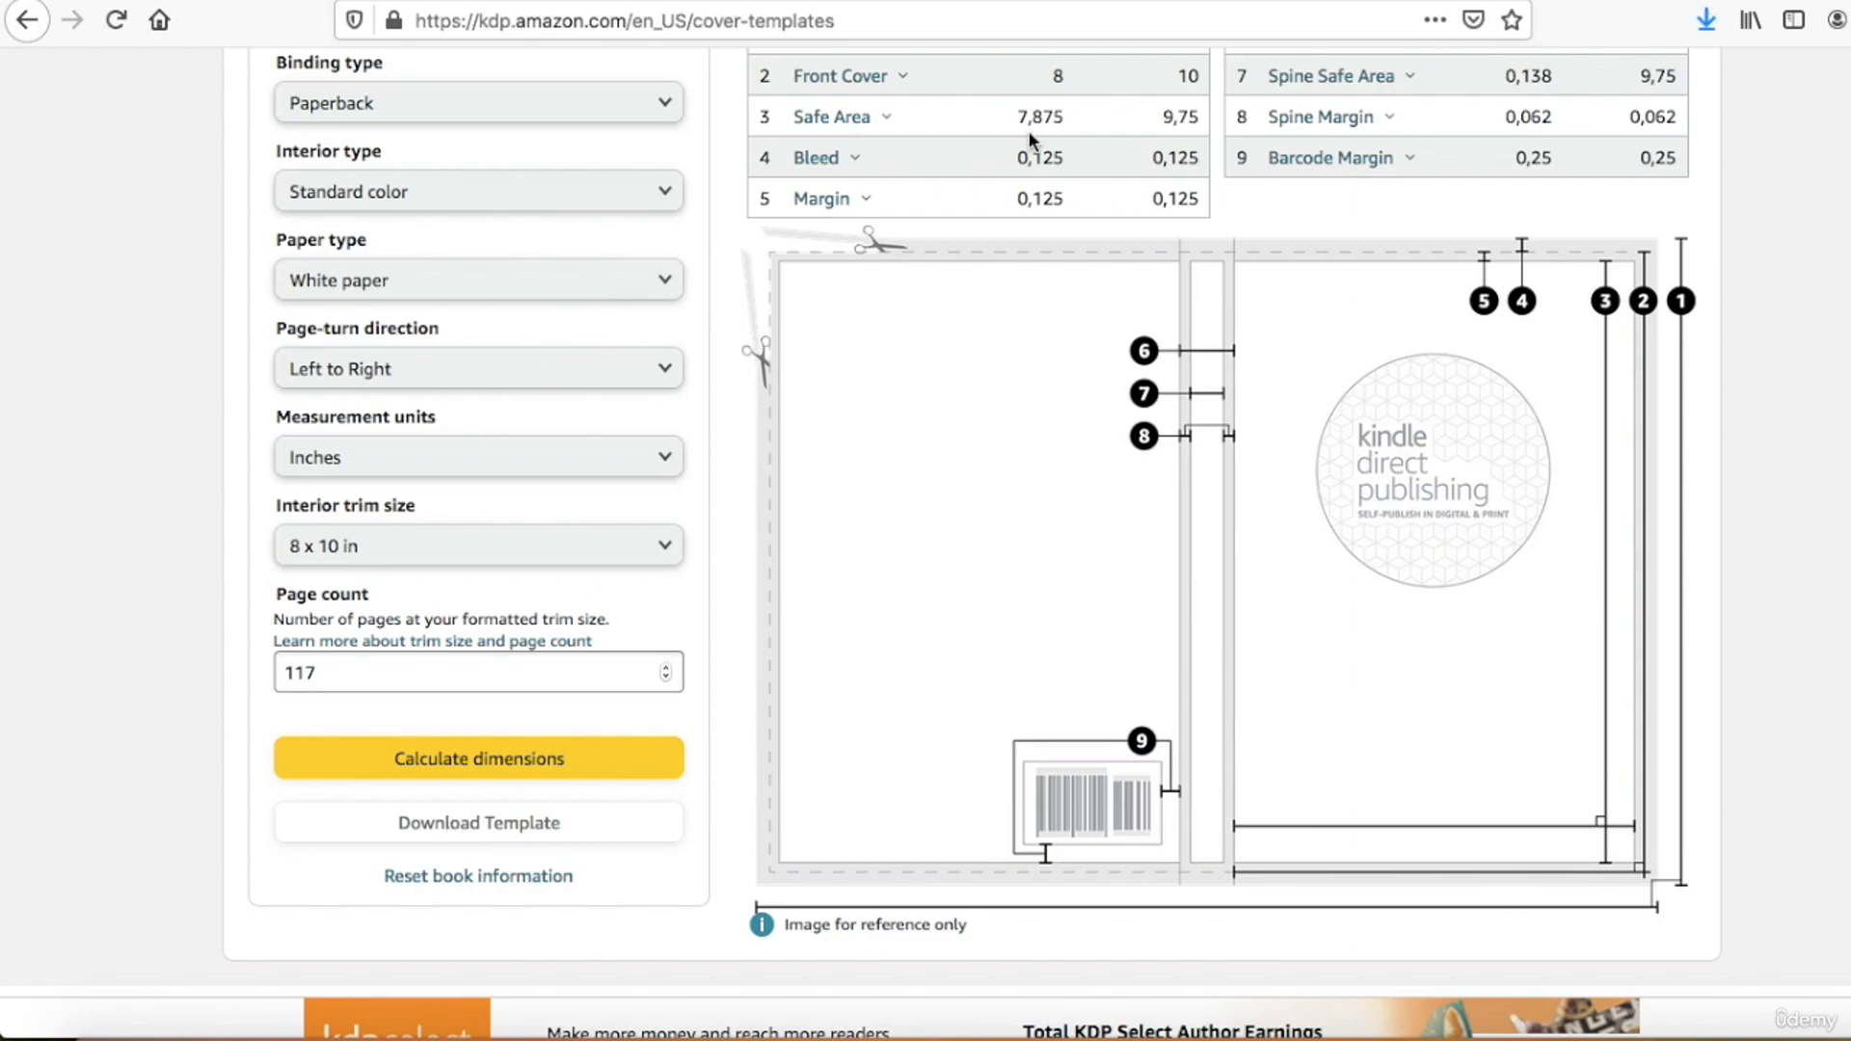
Step: Add the downloaded PNG cover template to page 2 of the Canva cover and enlarge it to the full 16.51 x 10.25 in page
key(ctrl+shift+Tab)
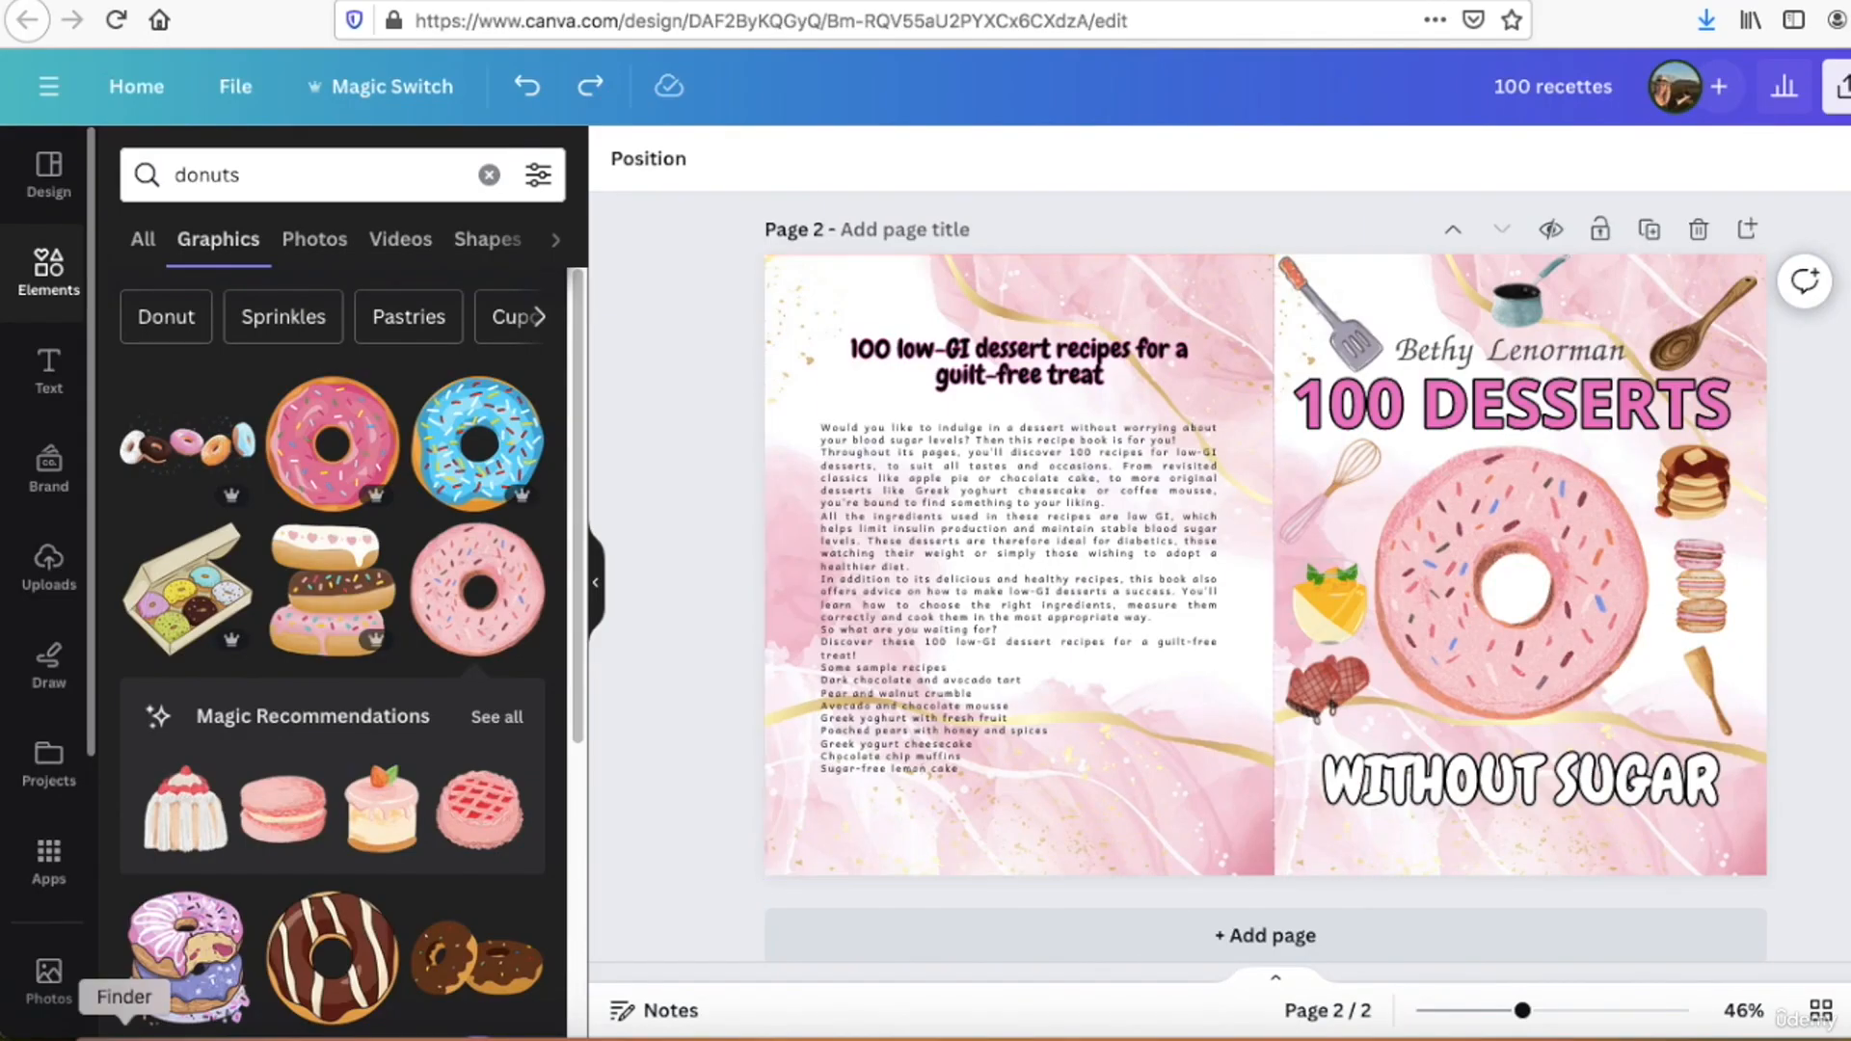
click(123, 1030)
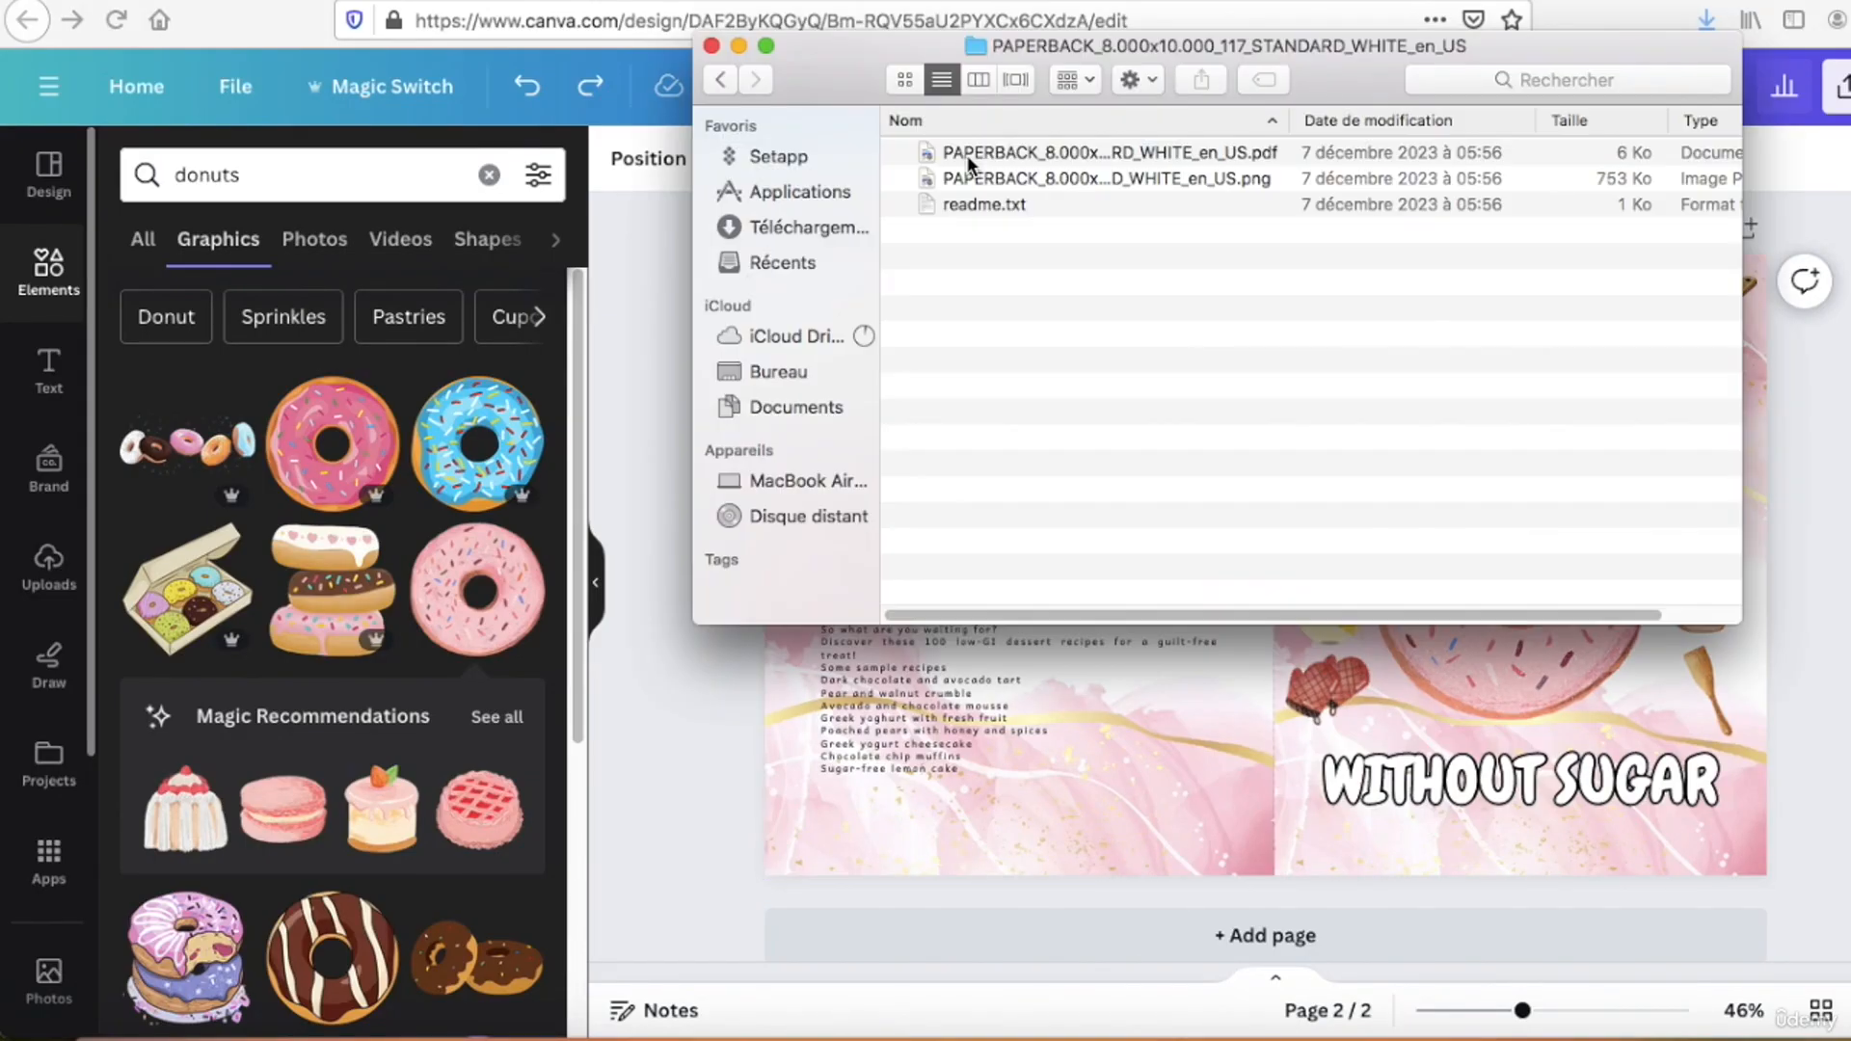
click(1152, 181)
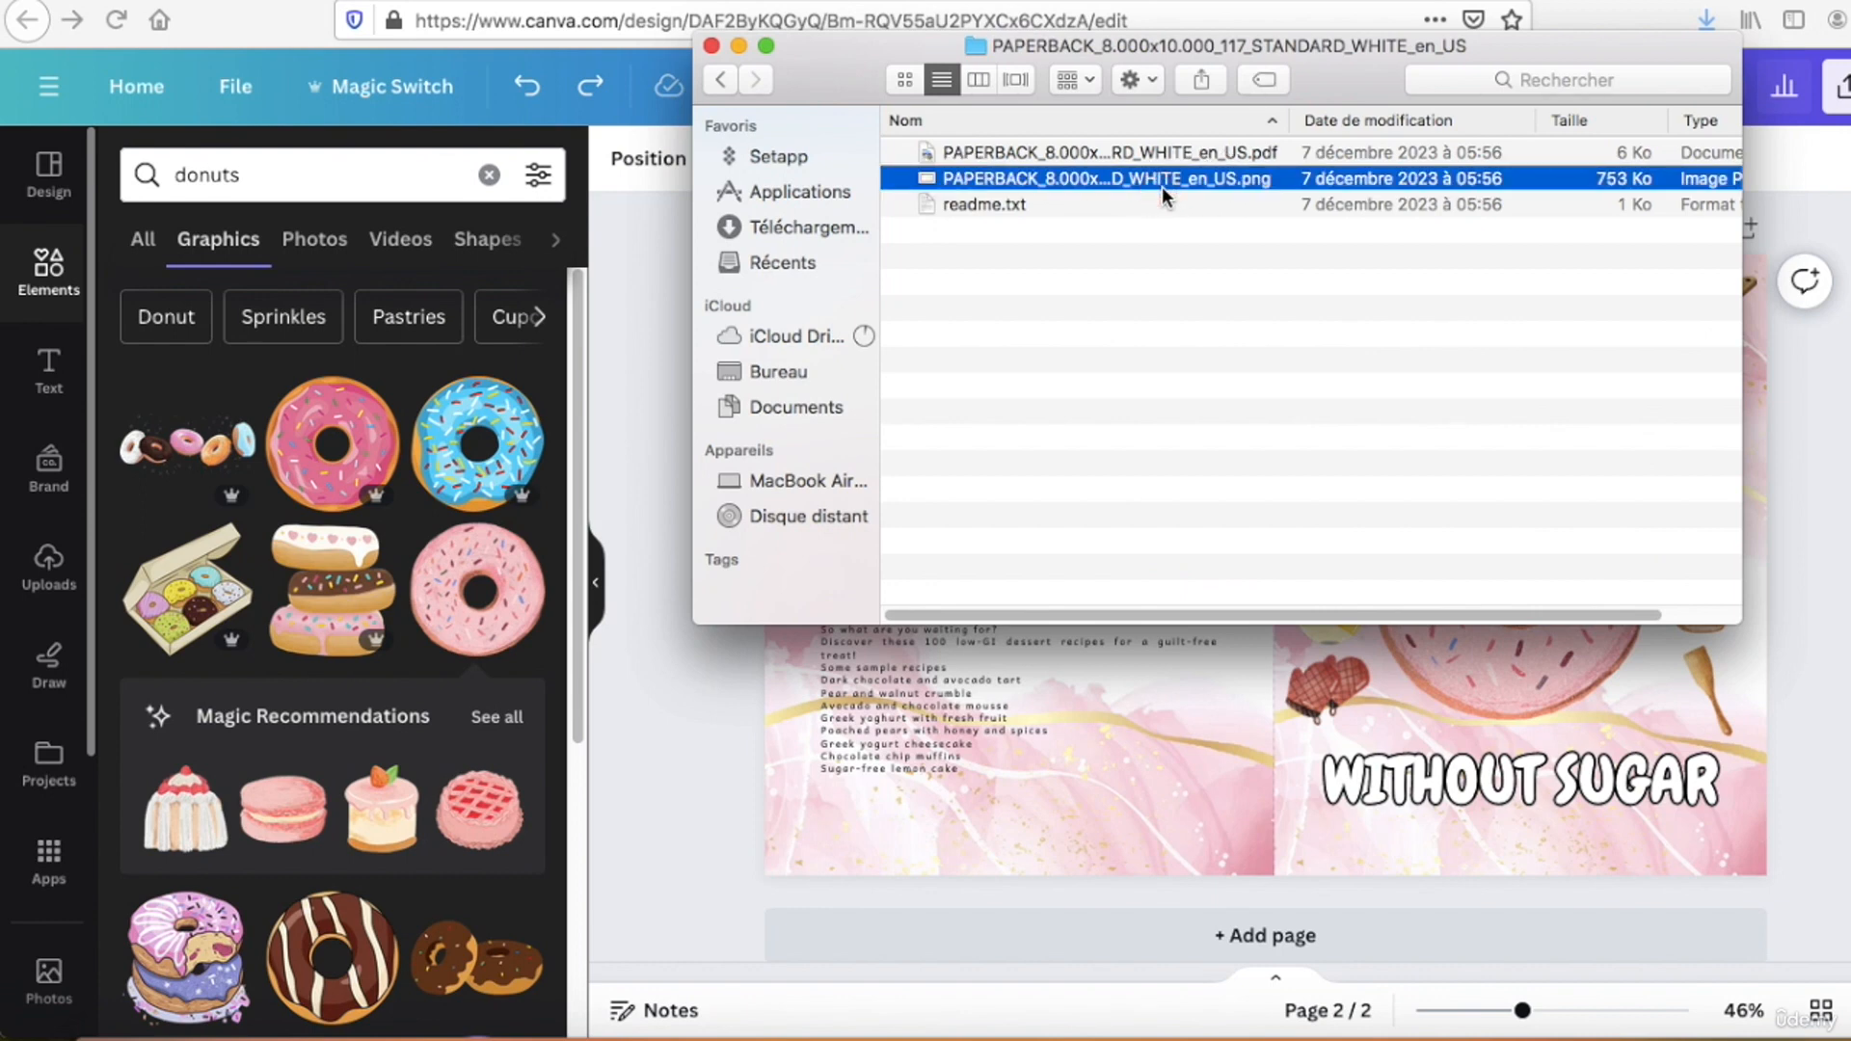
drag(1152, 169, 1057, 539)
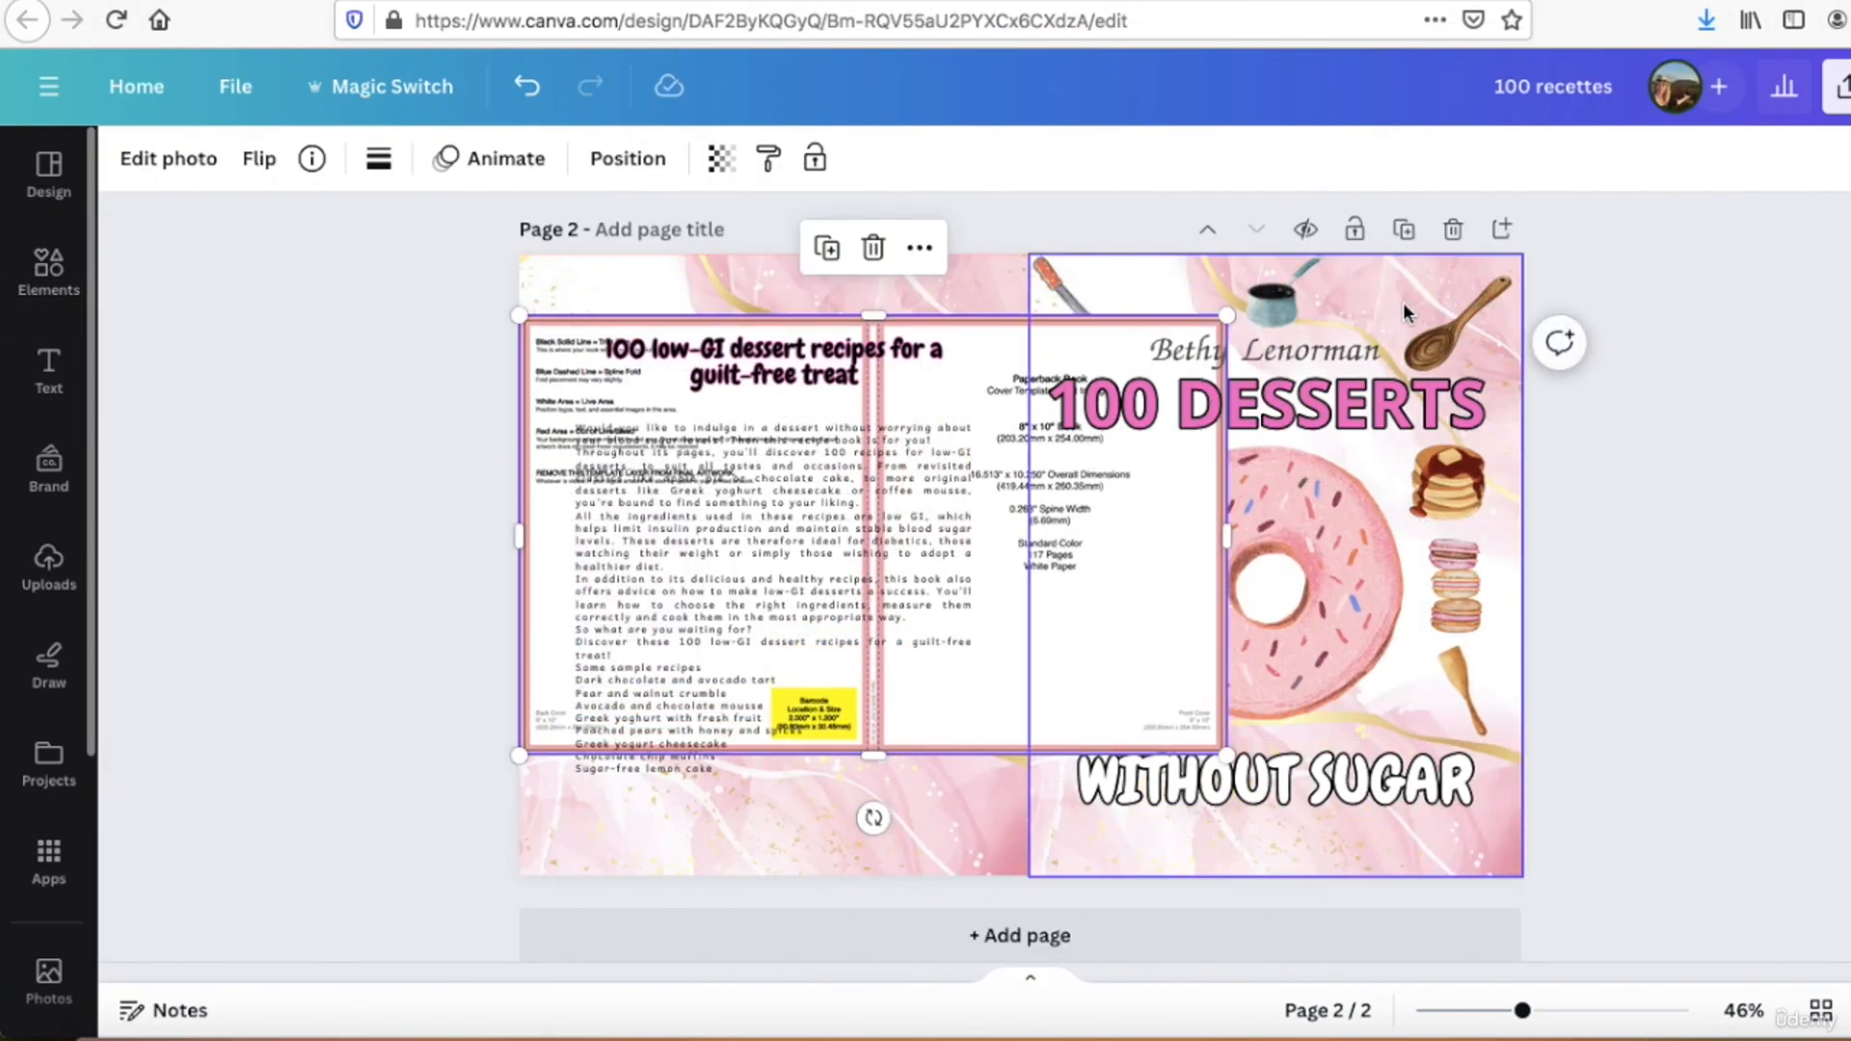
drag(1226, 754, 1421, 875)
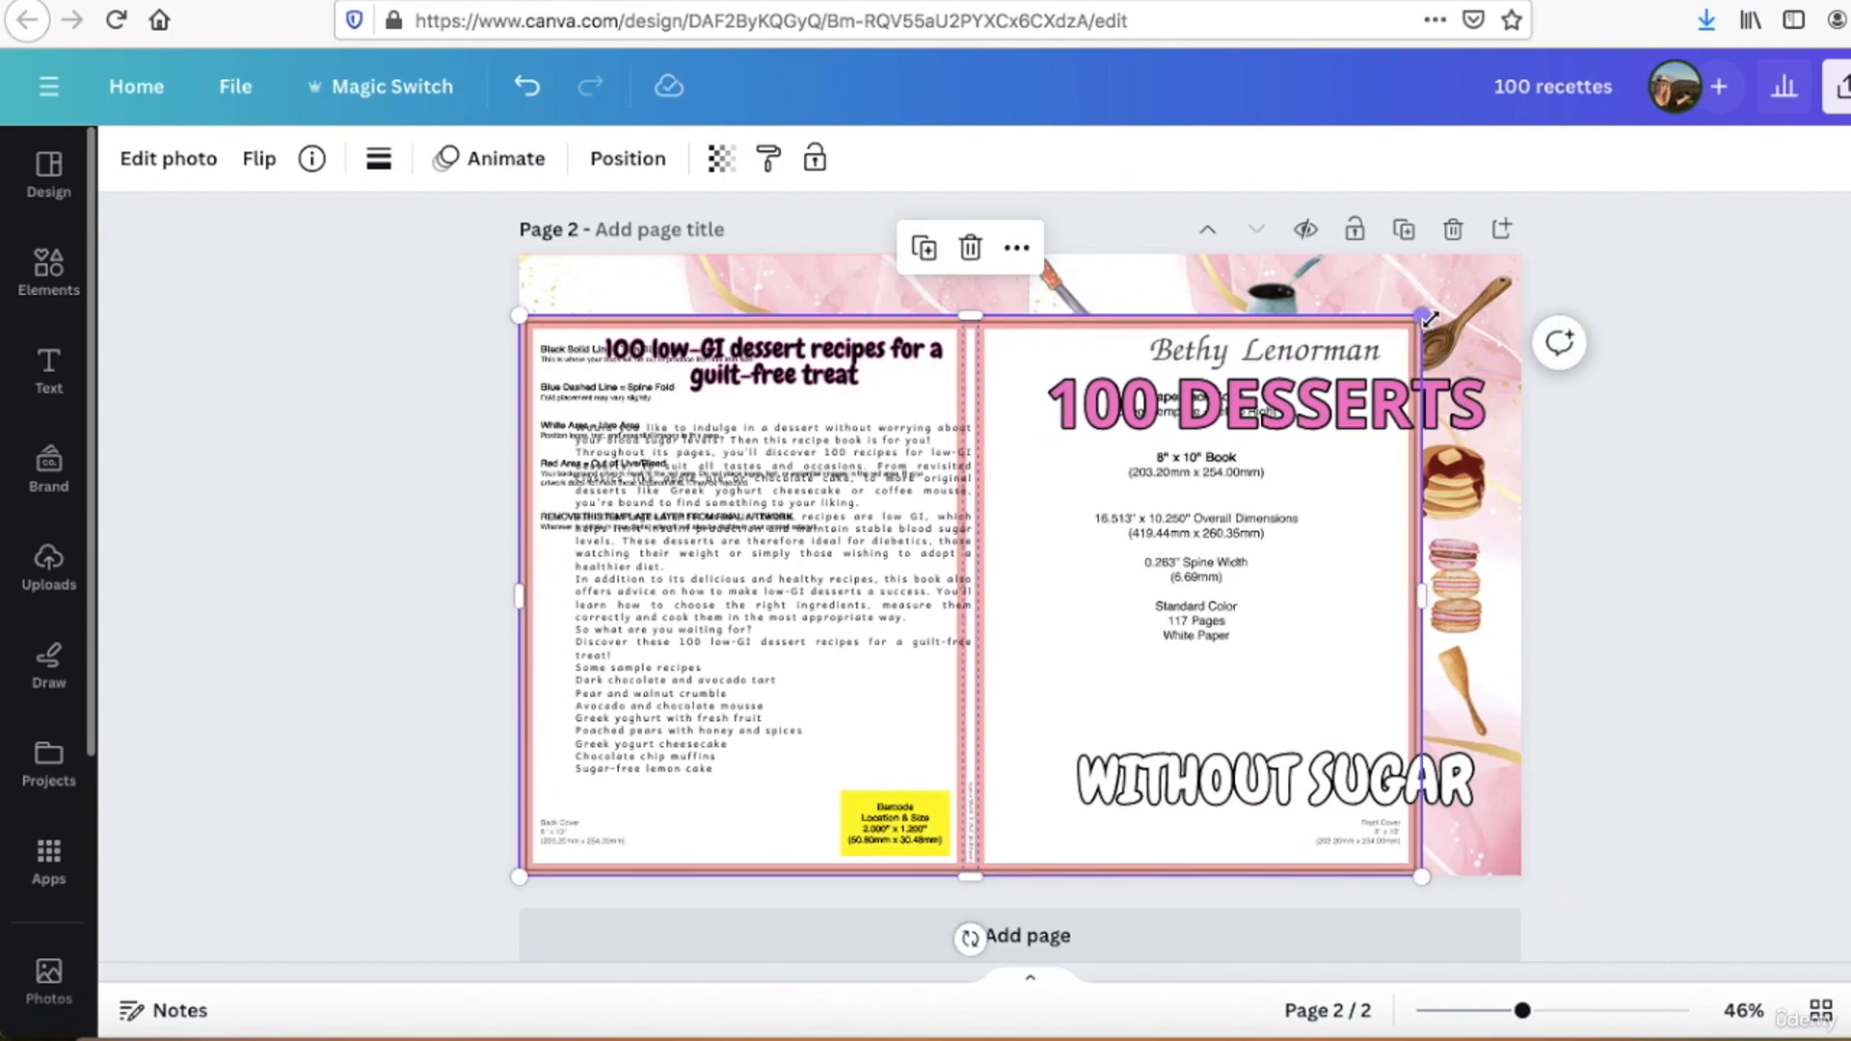
drag(1422, 314, 1529, 253)
Step: Send the cover template backward repeatedly, behind the back cover background and the front cover's dessert and utensil graphics
click(632, 153)
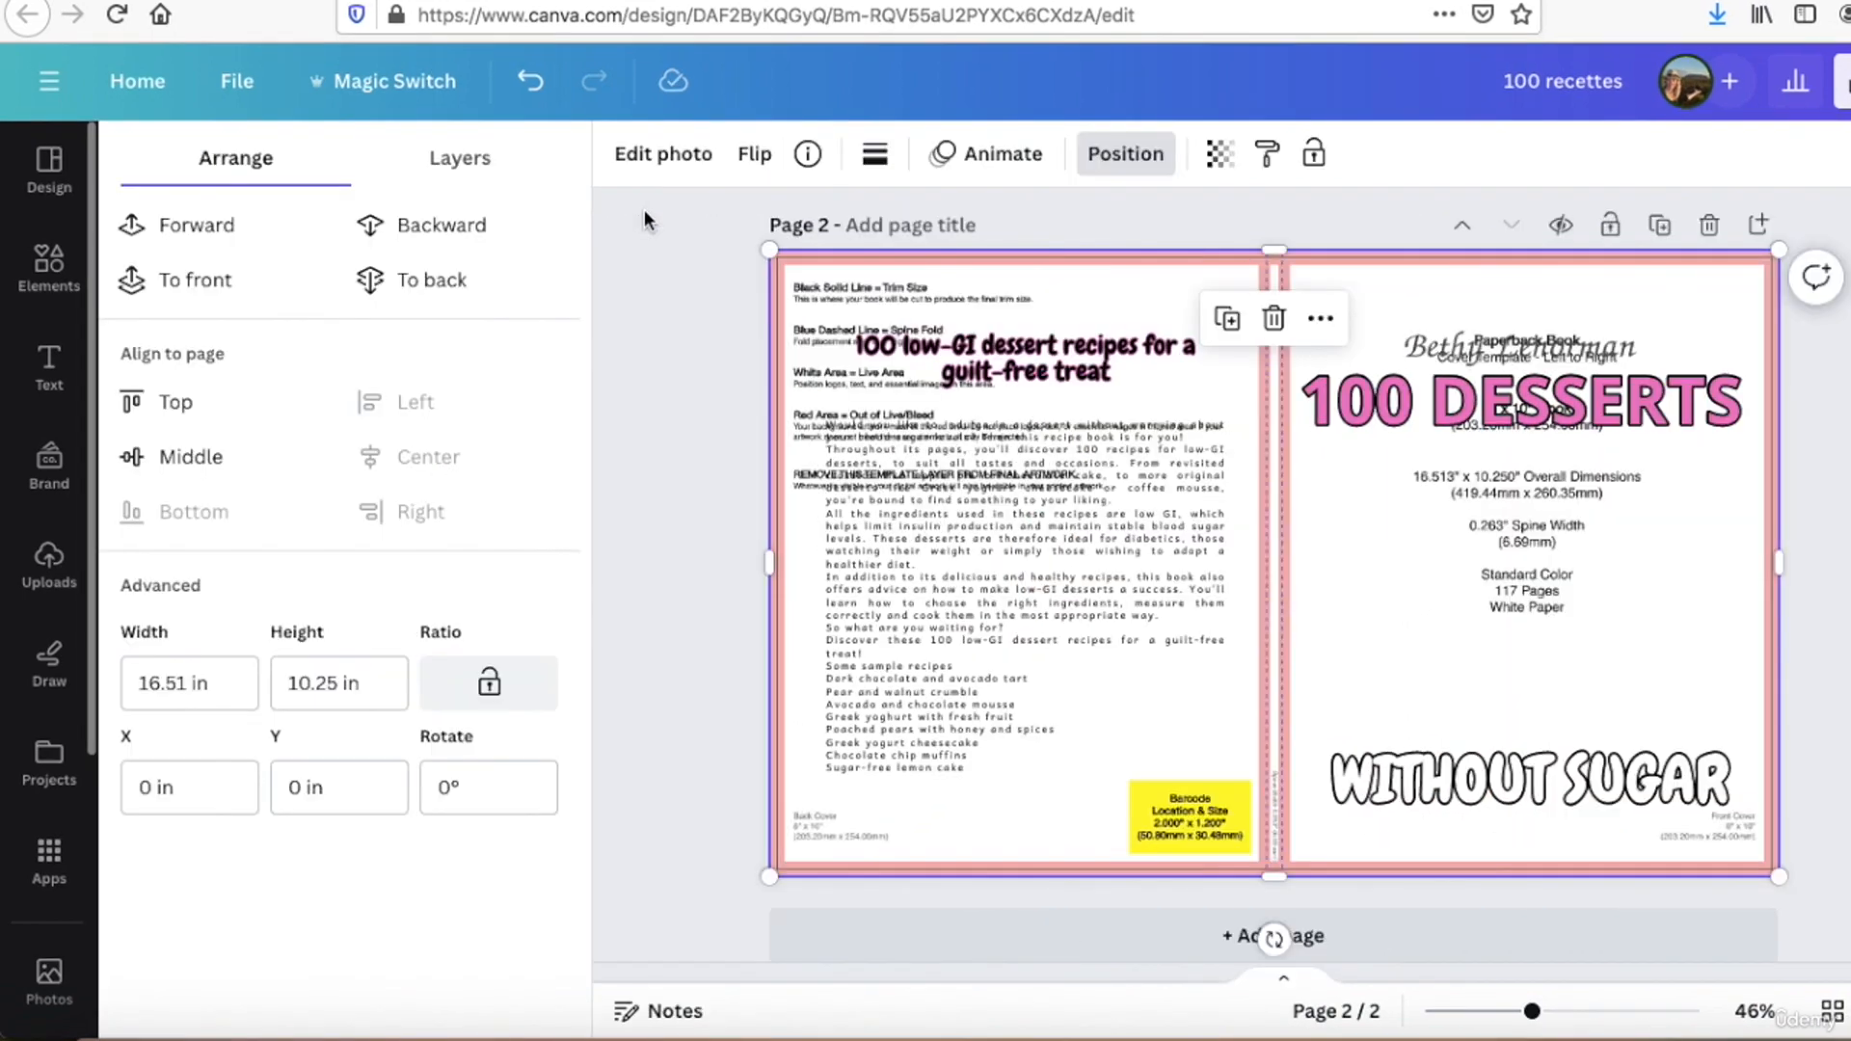
click(427, 249)
click(427, 249)
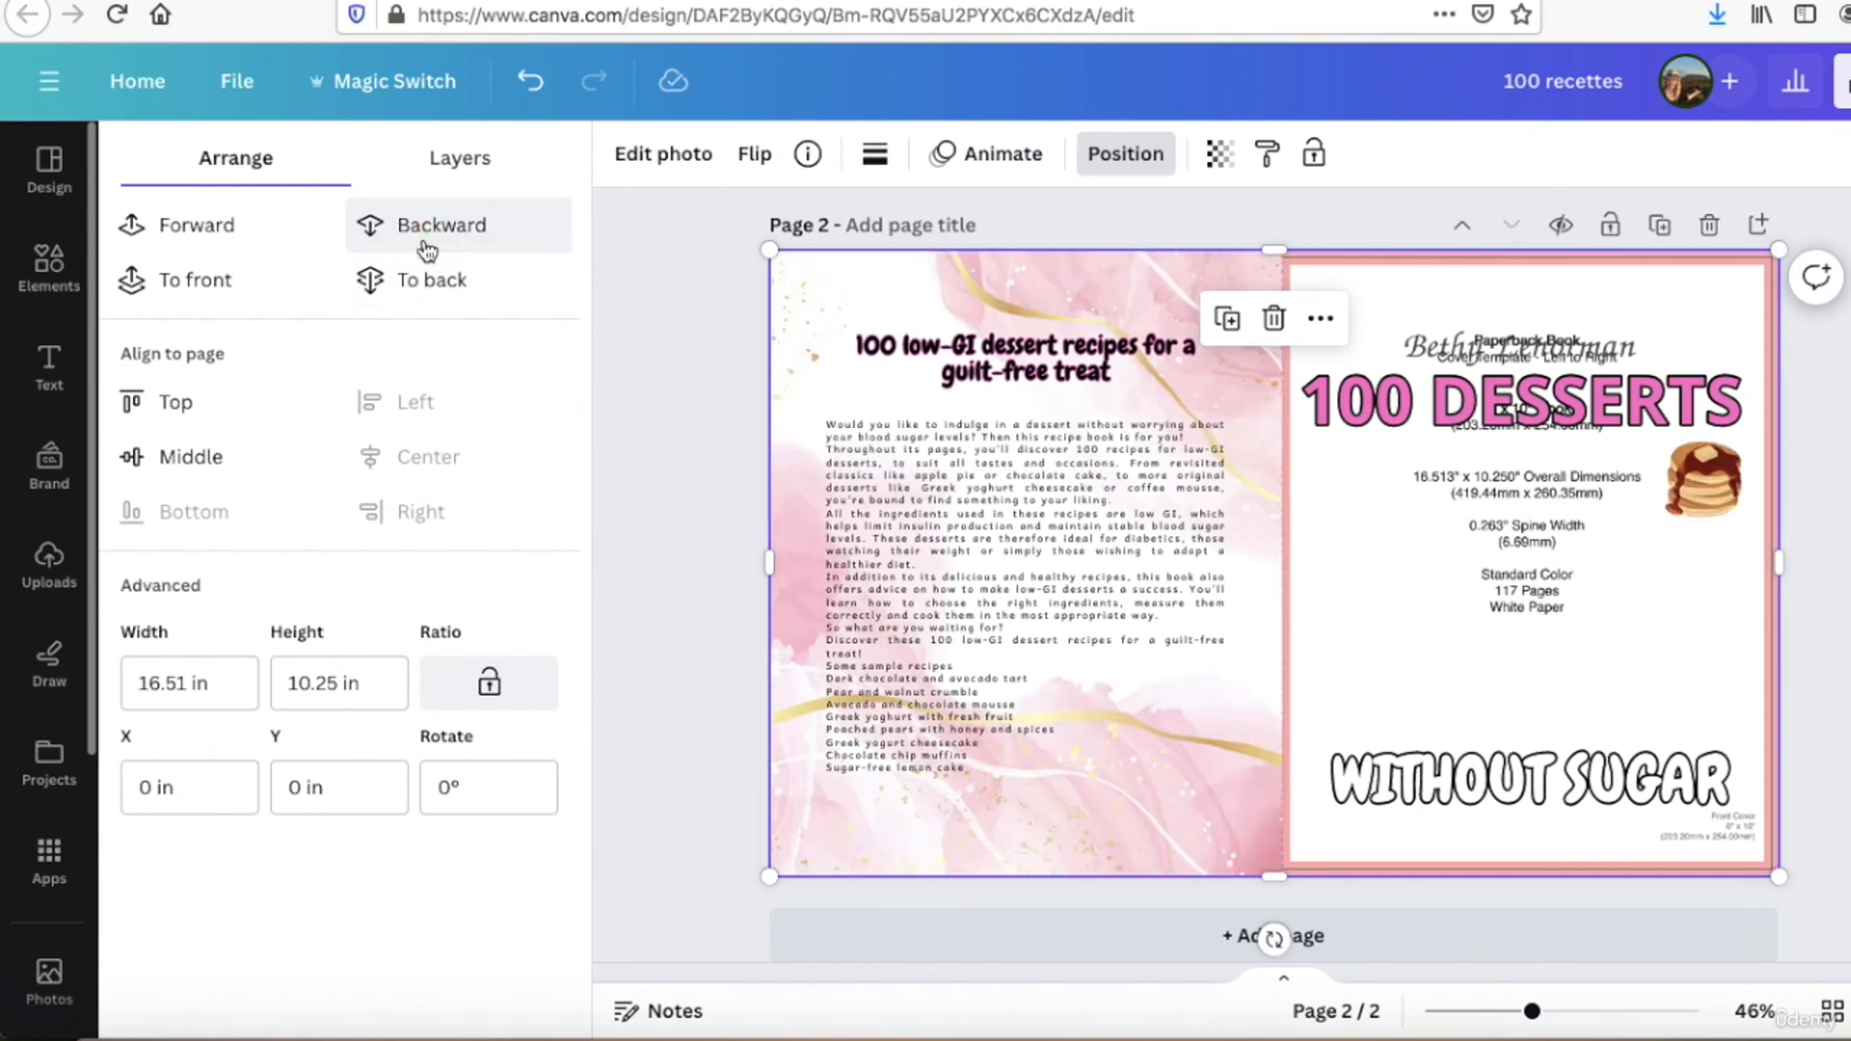
click(427, 249)
click(427, 249)
click(427, 249)
click(427, 248)
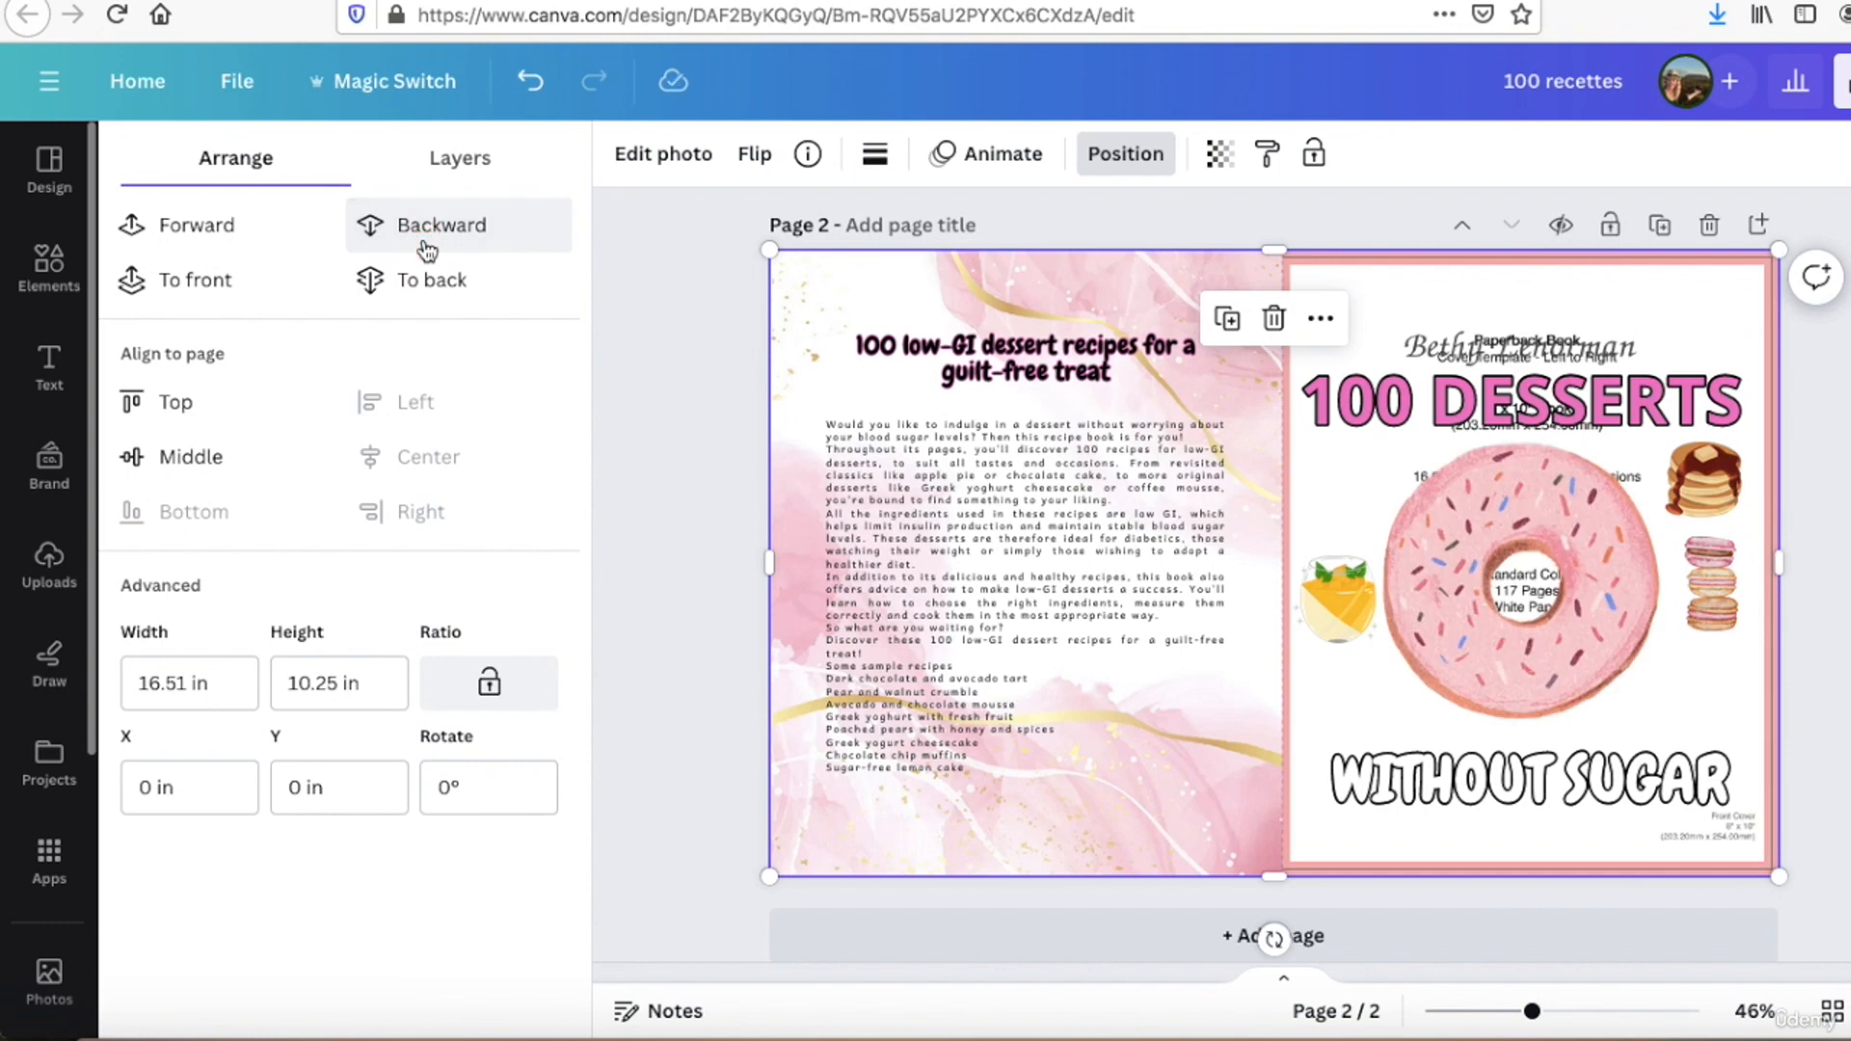
click(427, 249)
click(427, 249)
click(427, 249)
click(427, 248)
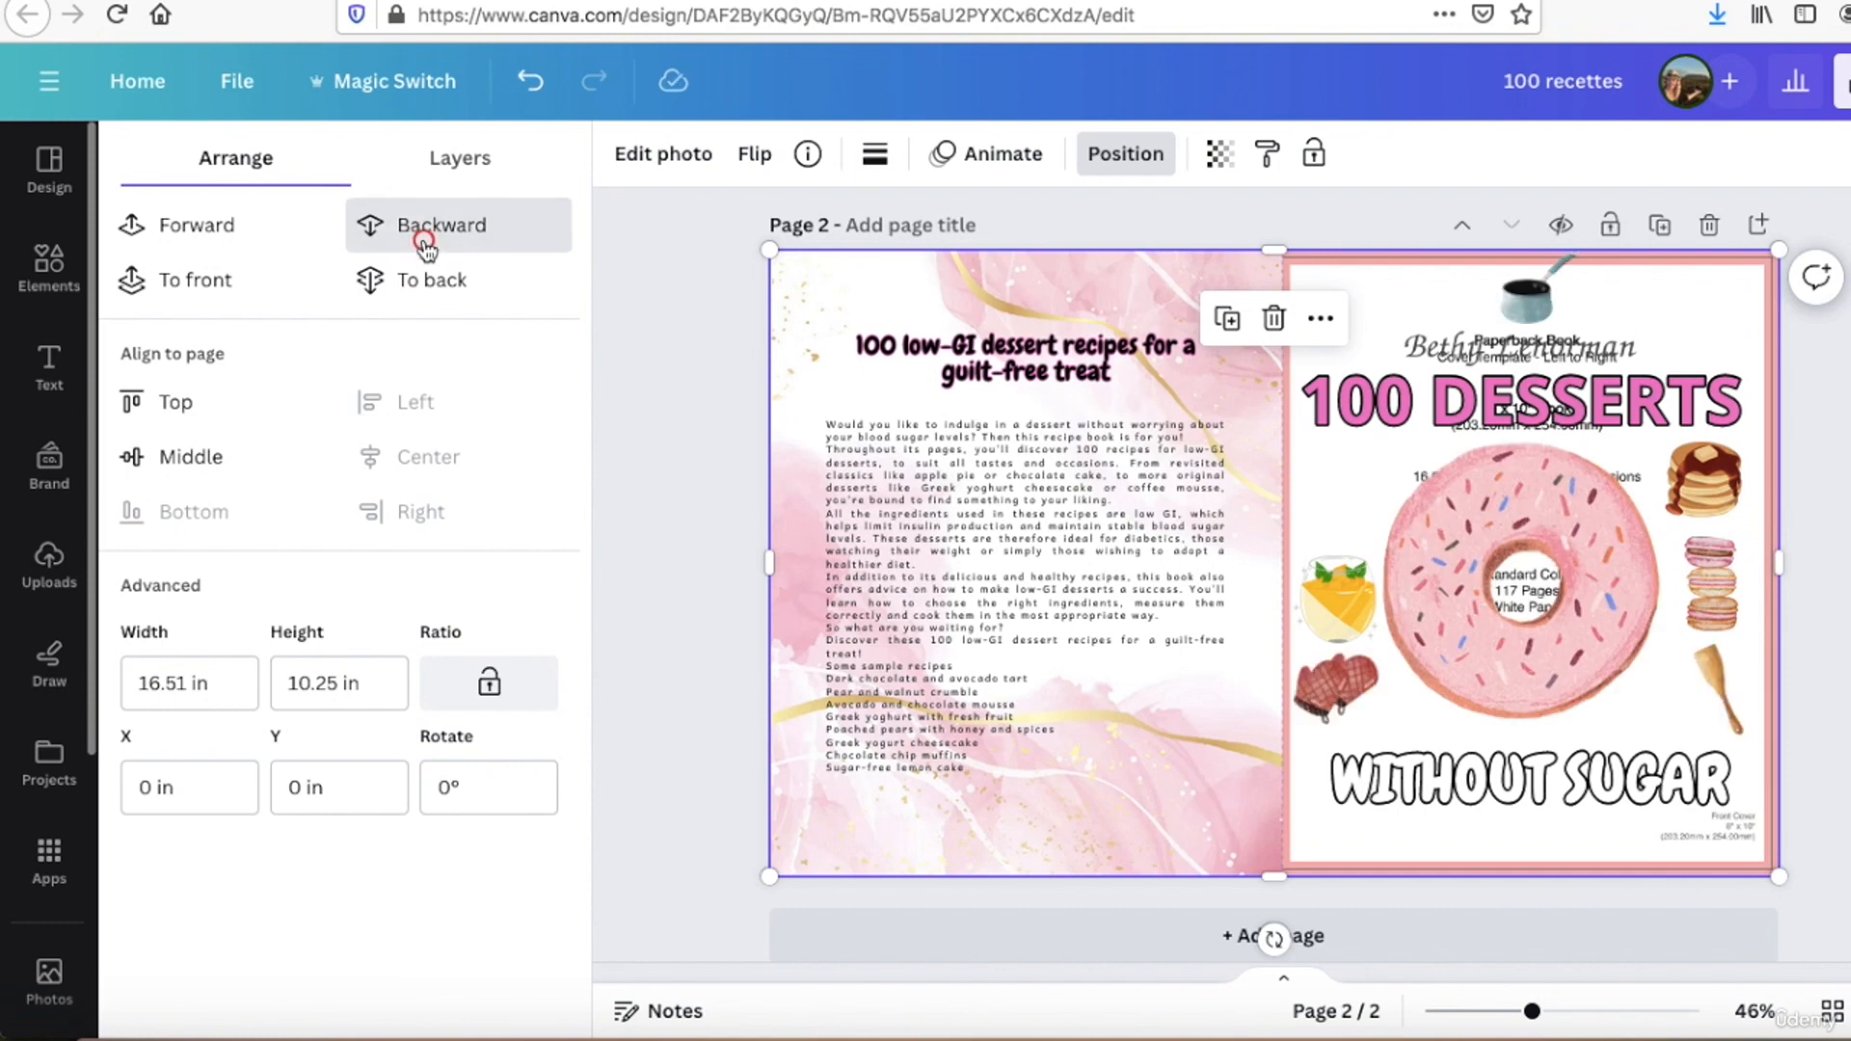
click(427, 248)
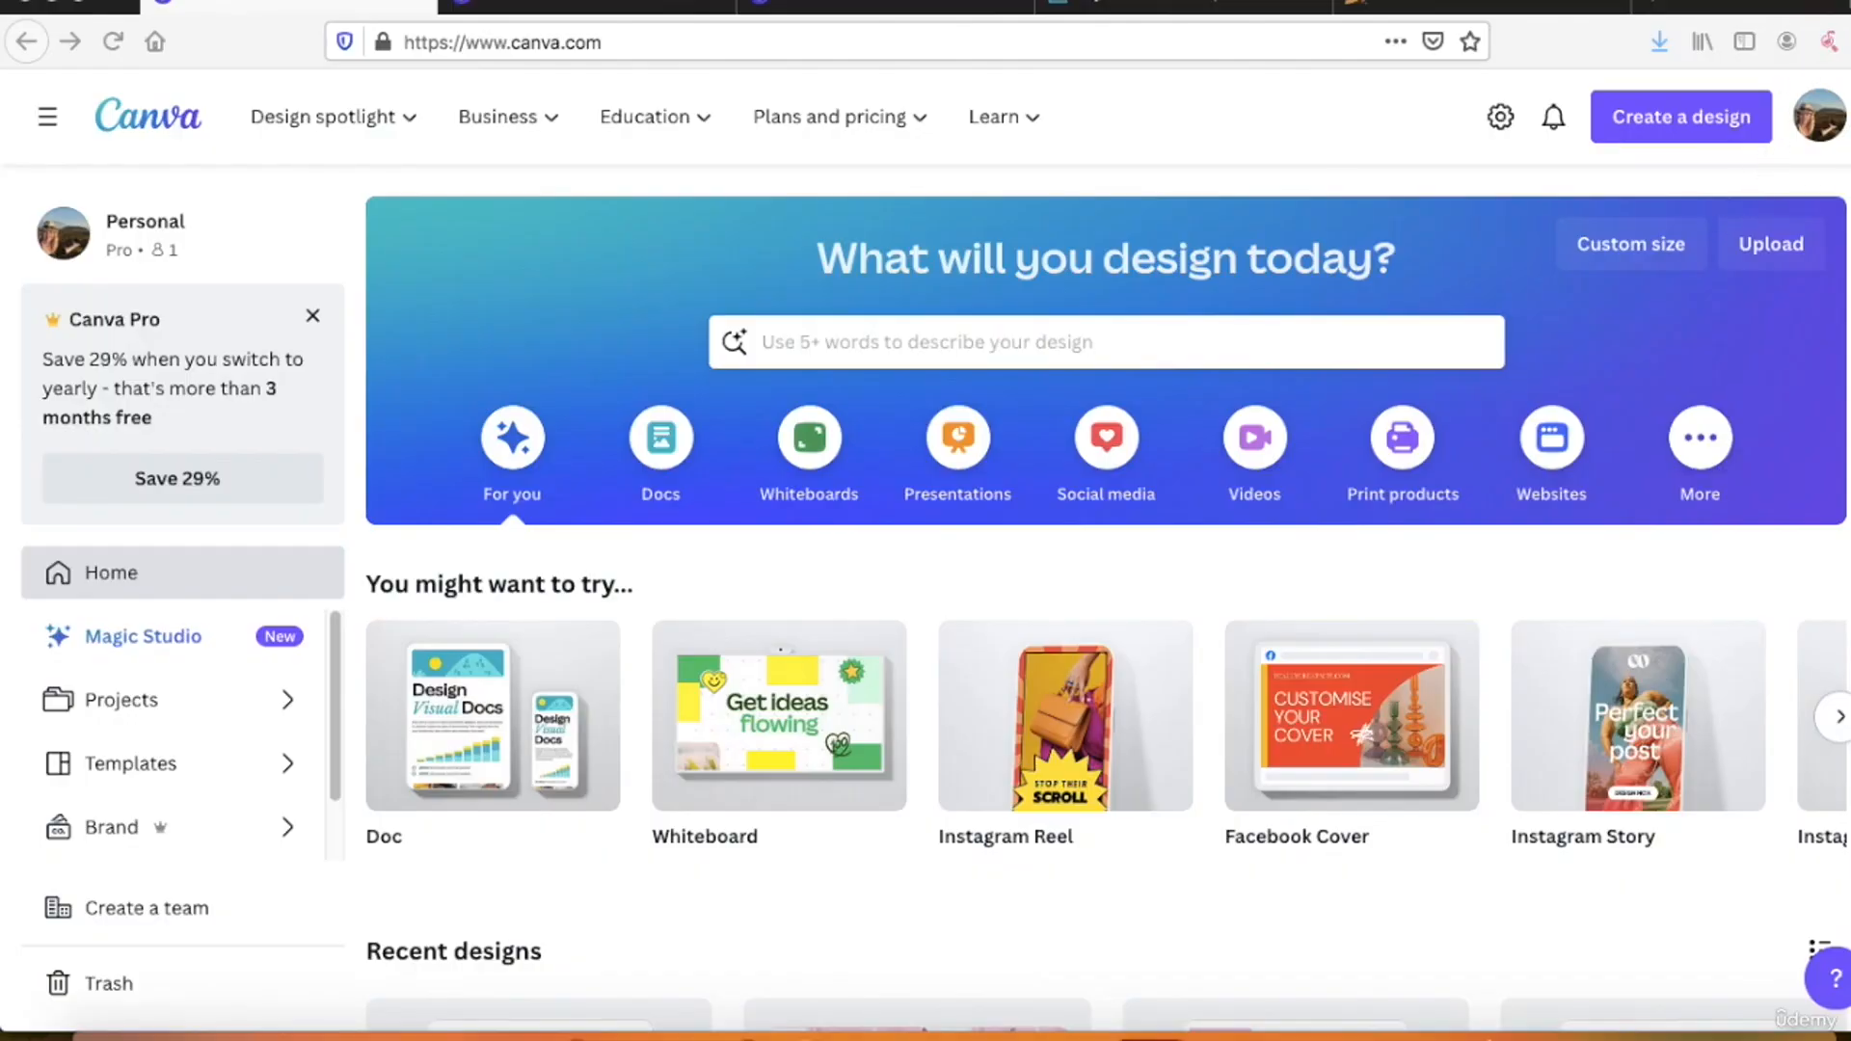
Step: Start a new custom-size design from the Canva home page and set its units to inches
click(1682, 118)
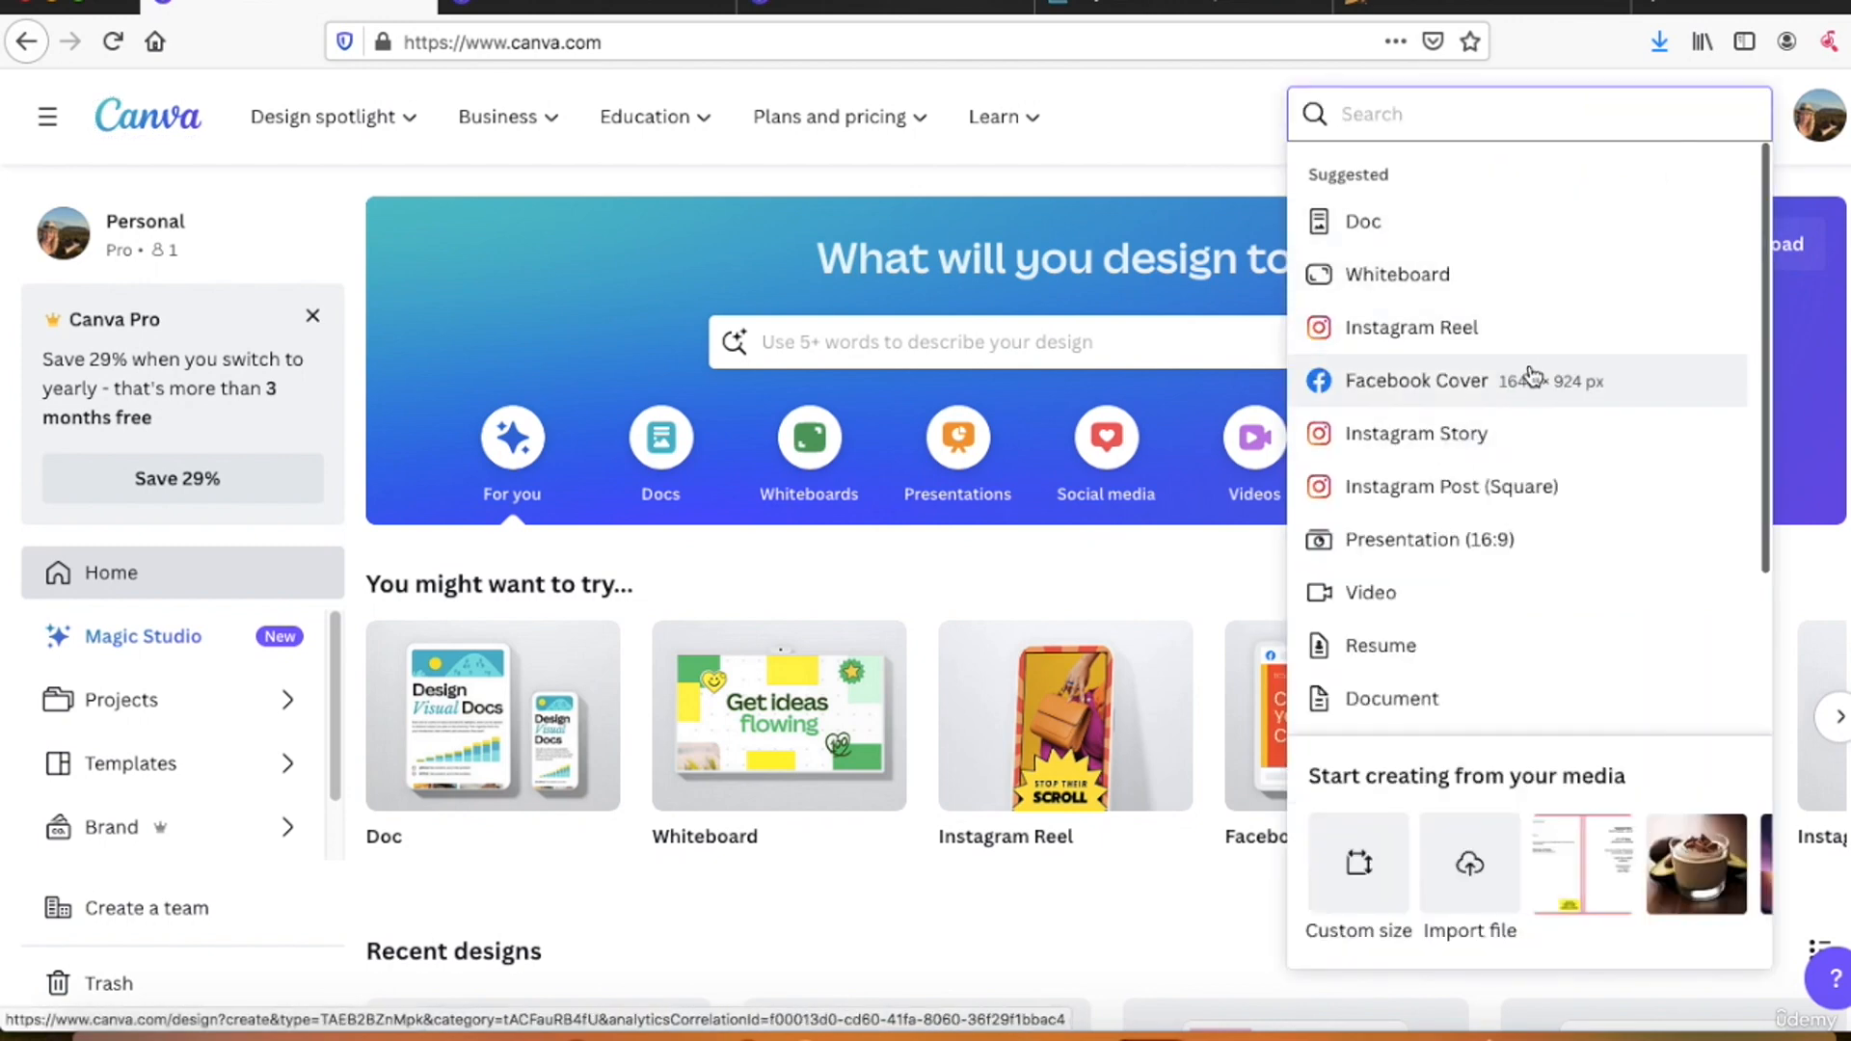
scroll(1576, 463, down, 2)
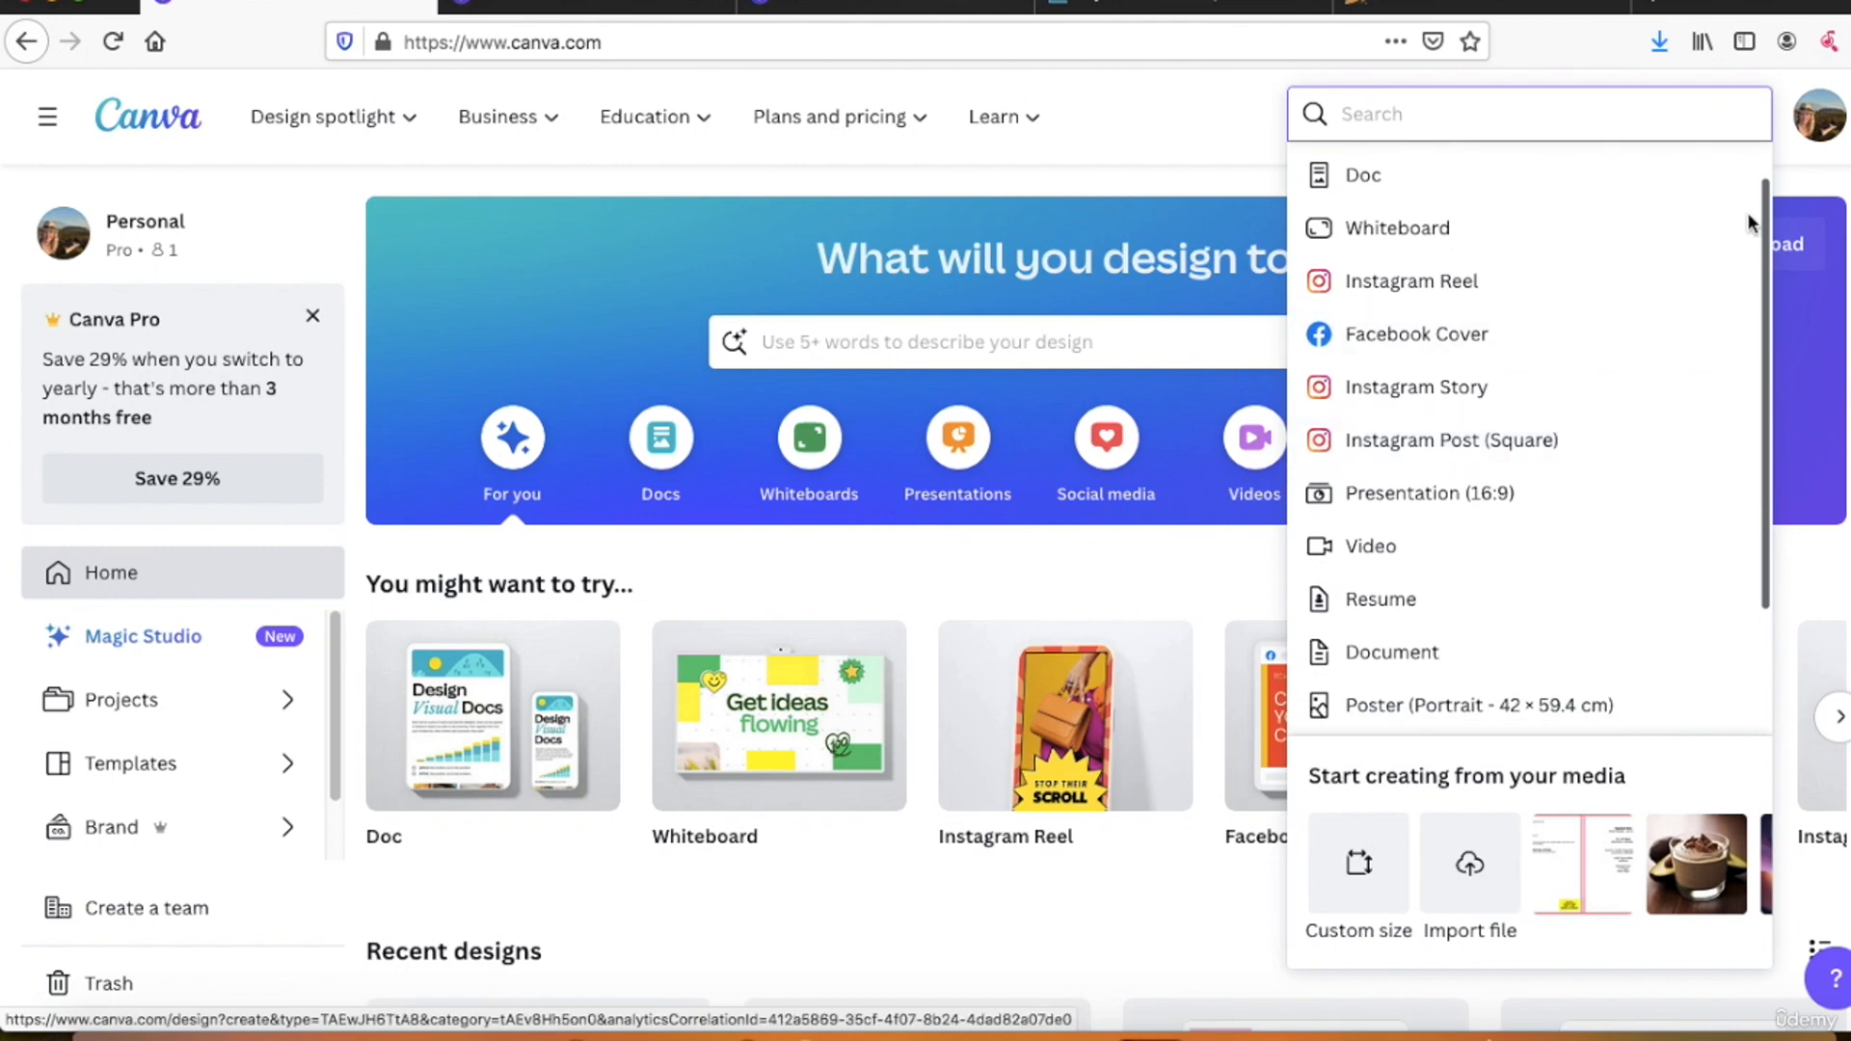
click(1831, 174)
click(1702, 126)
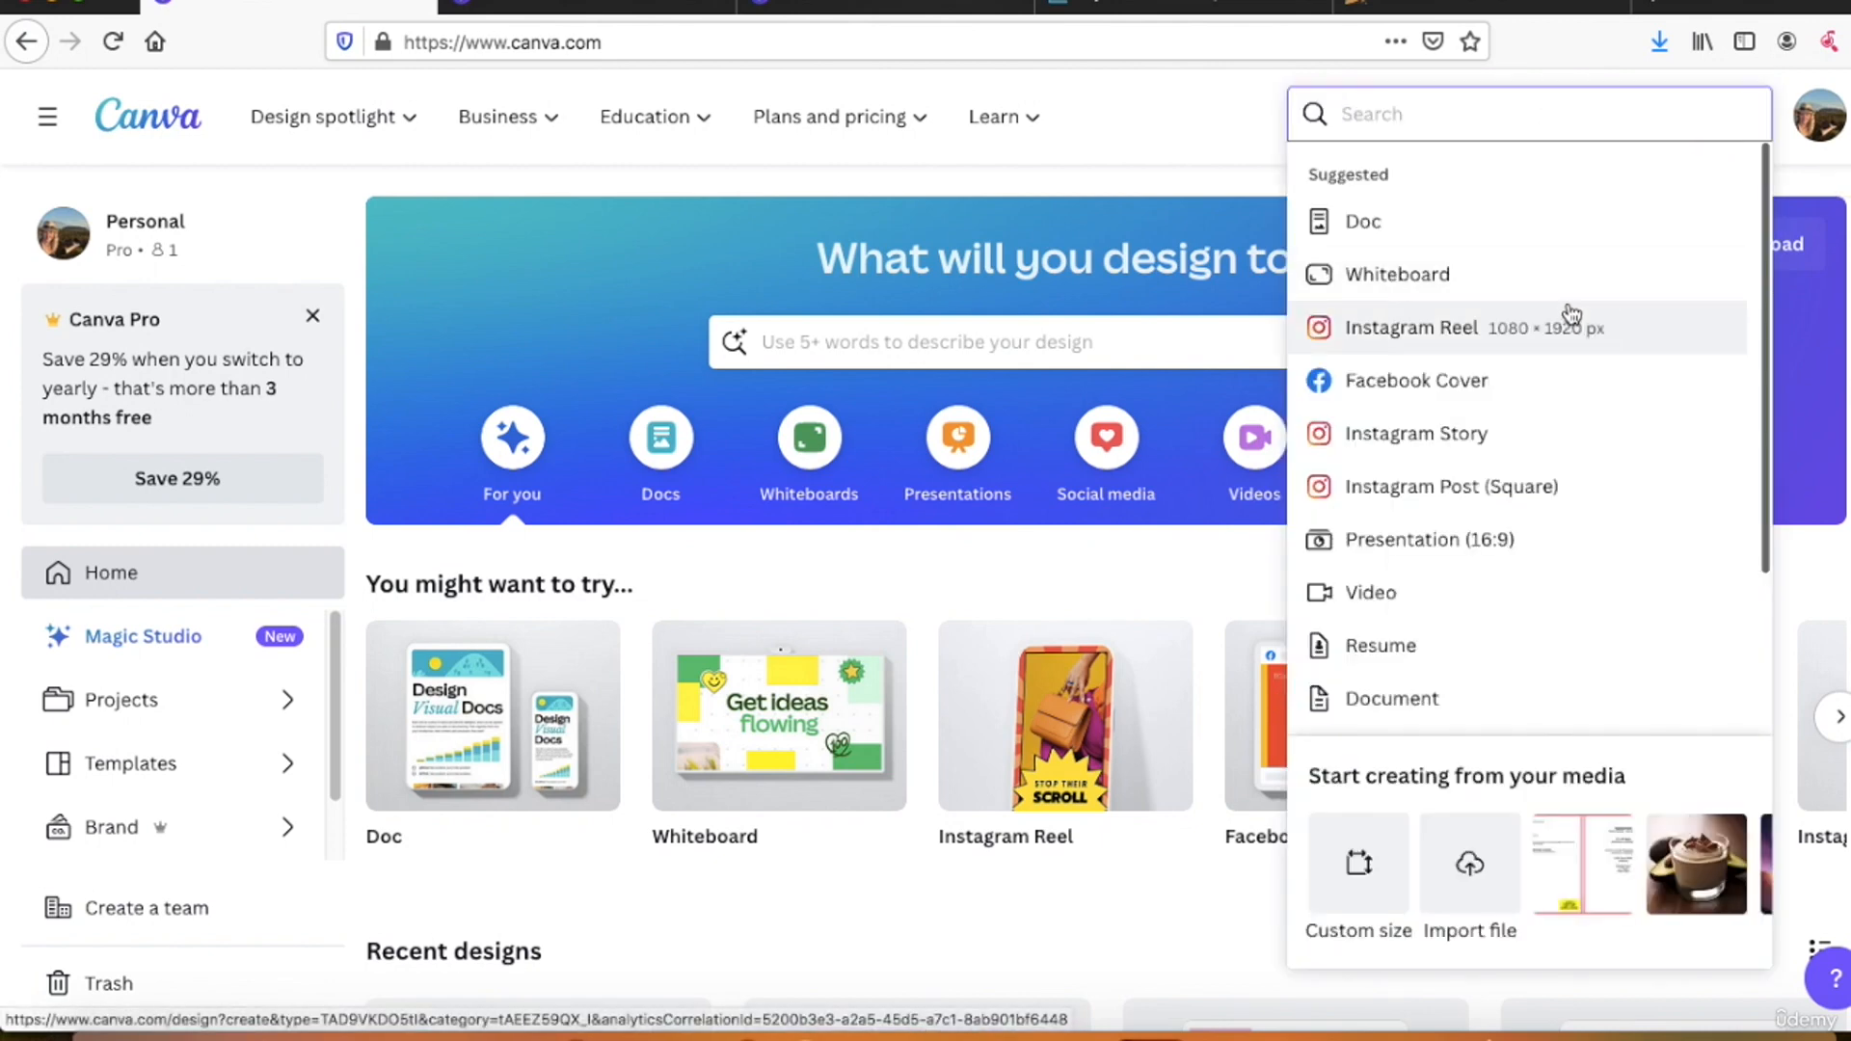
scroll(1520, 430, down, 3)
click(1367, 835)
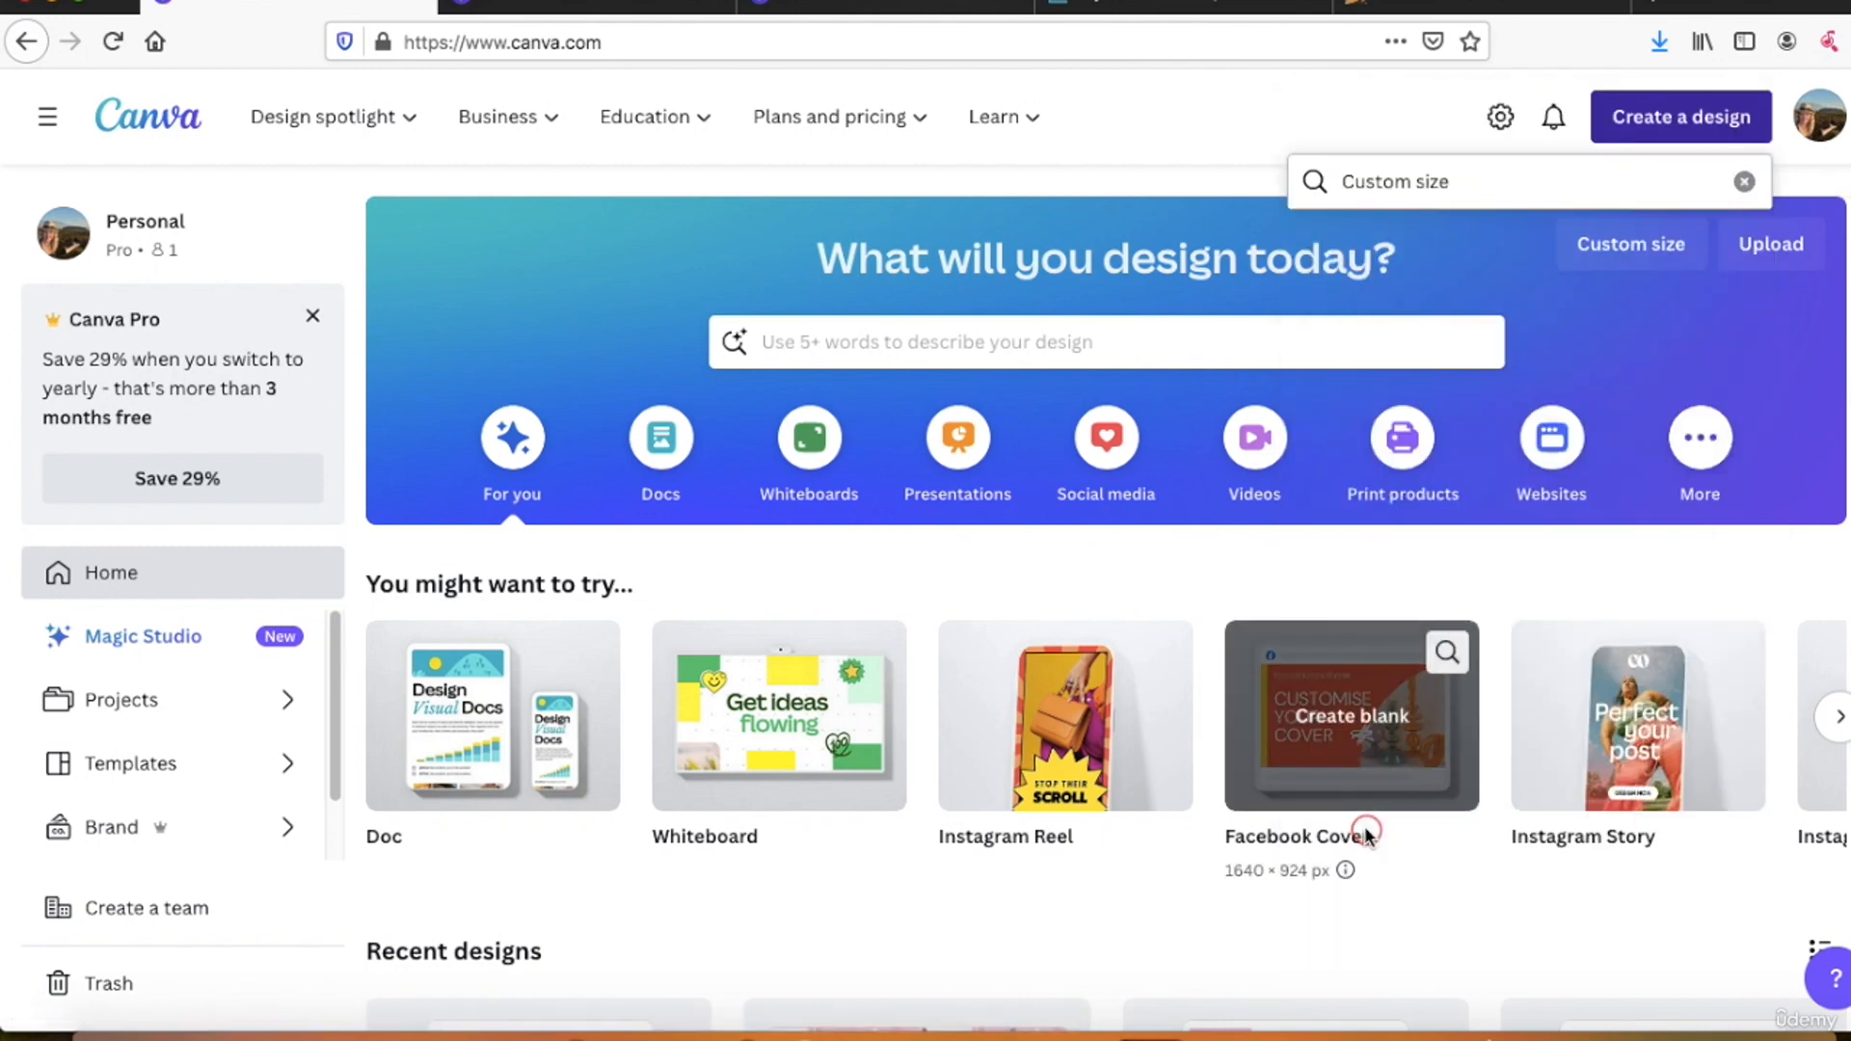
click(1593, 297)
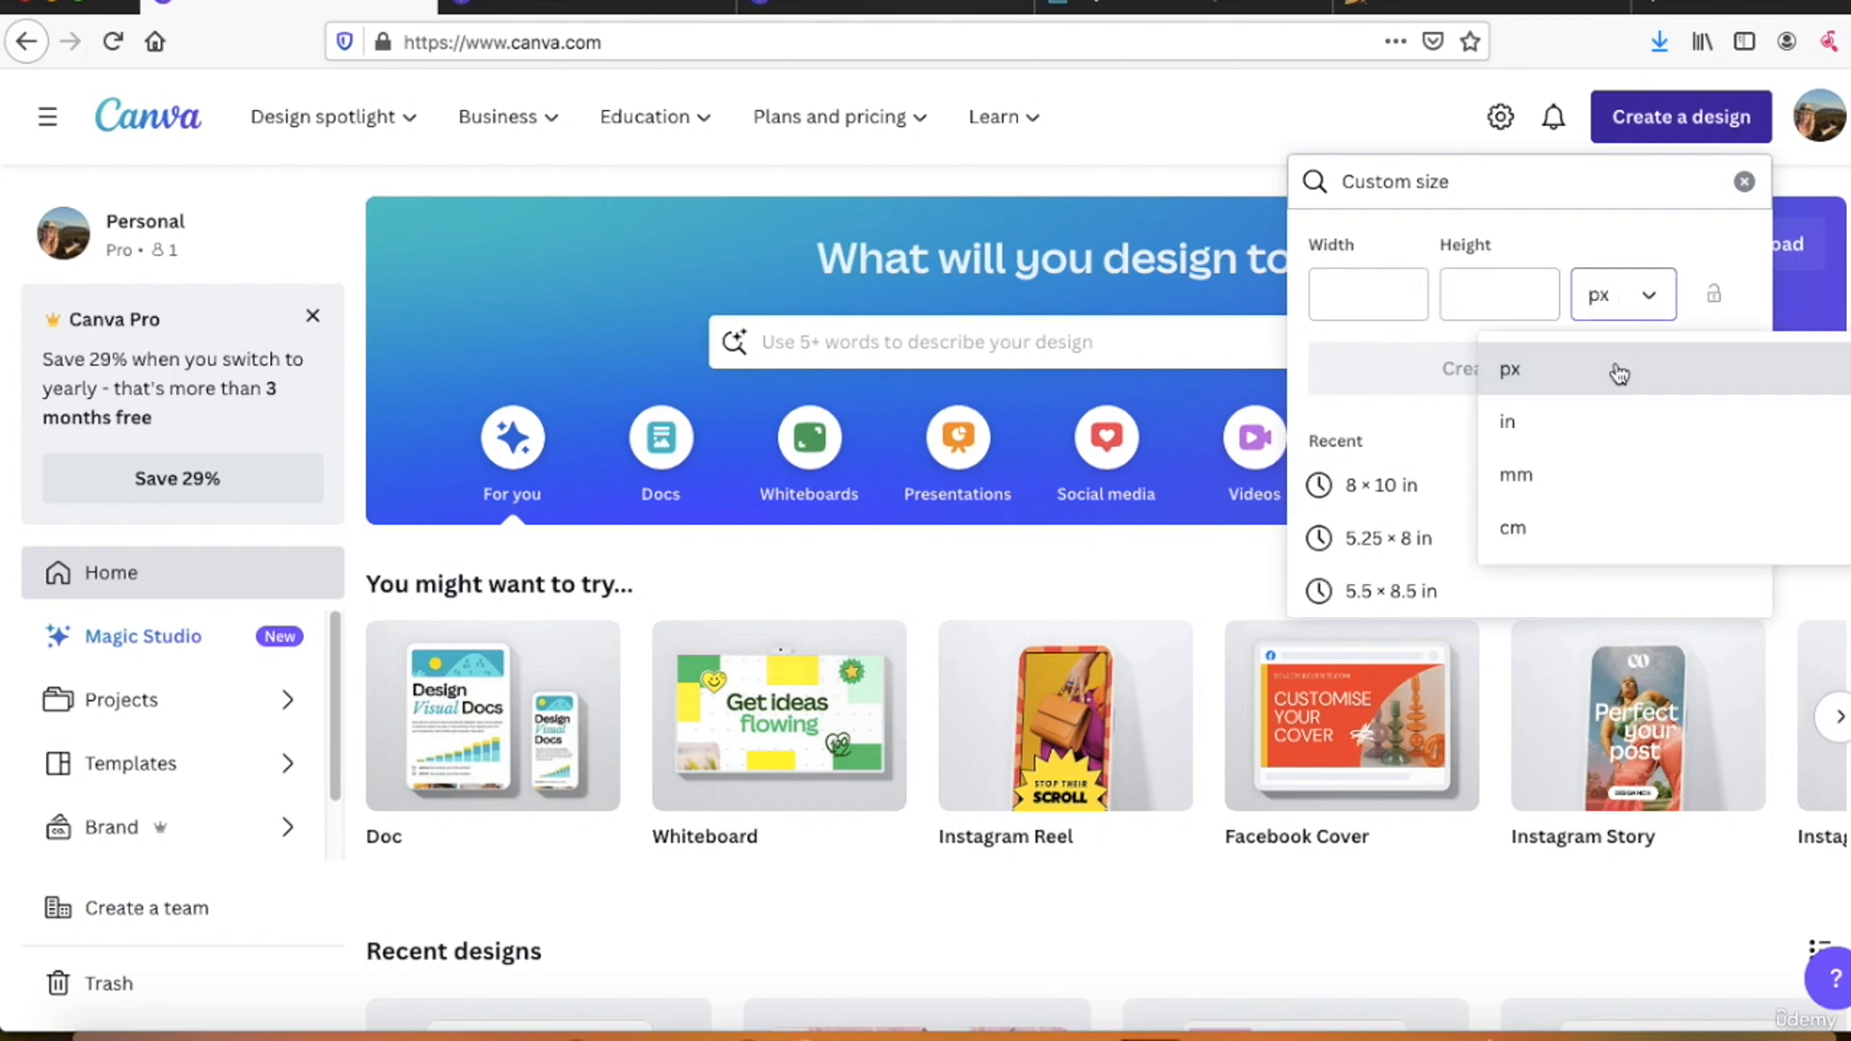
click(1508, 421)
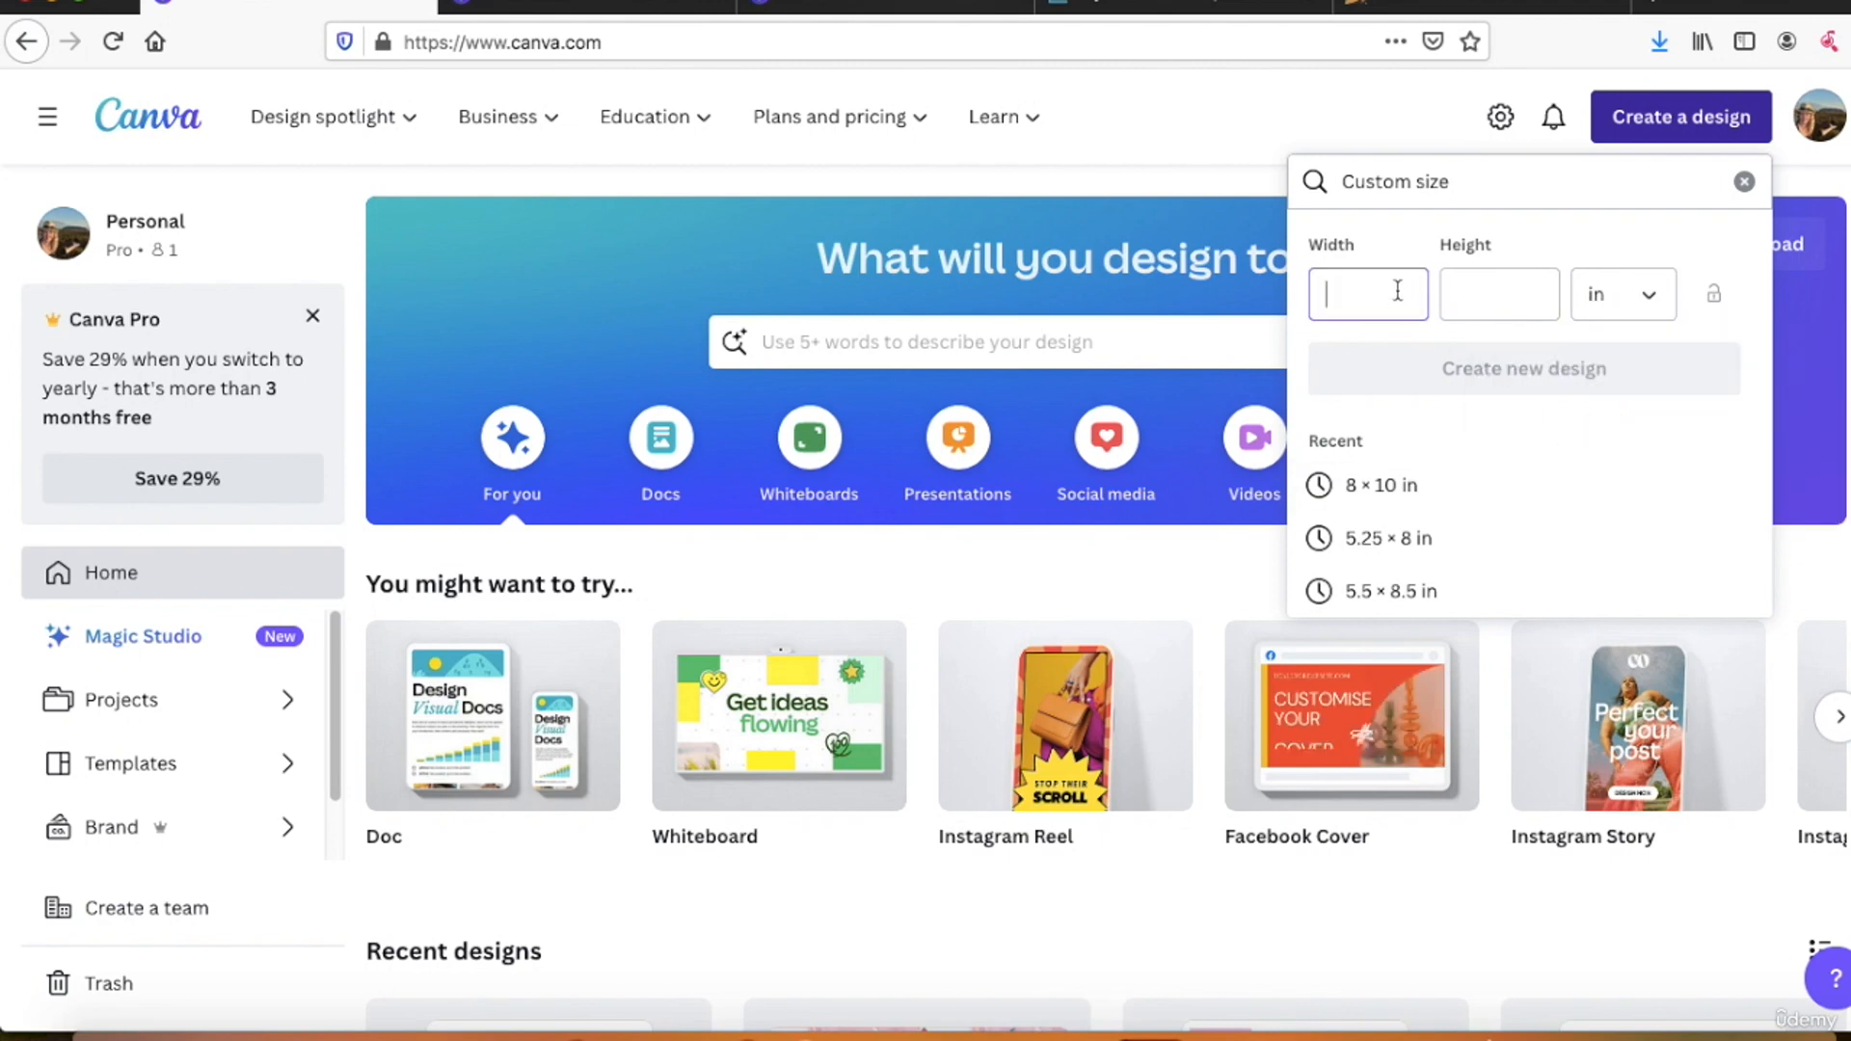
Step: Look up the full cover width and height on the KDP Cover Calculator page
click(1427, 6)
scroll(906, 269, up, 5)
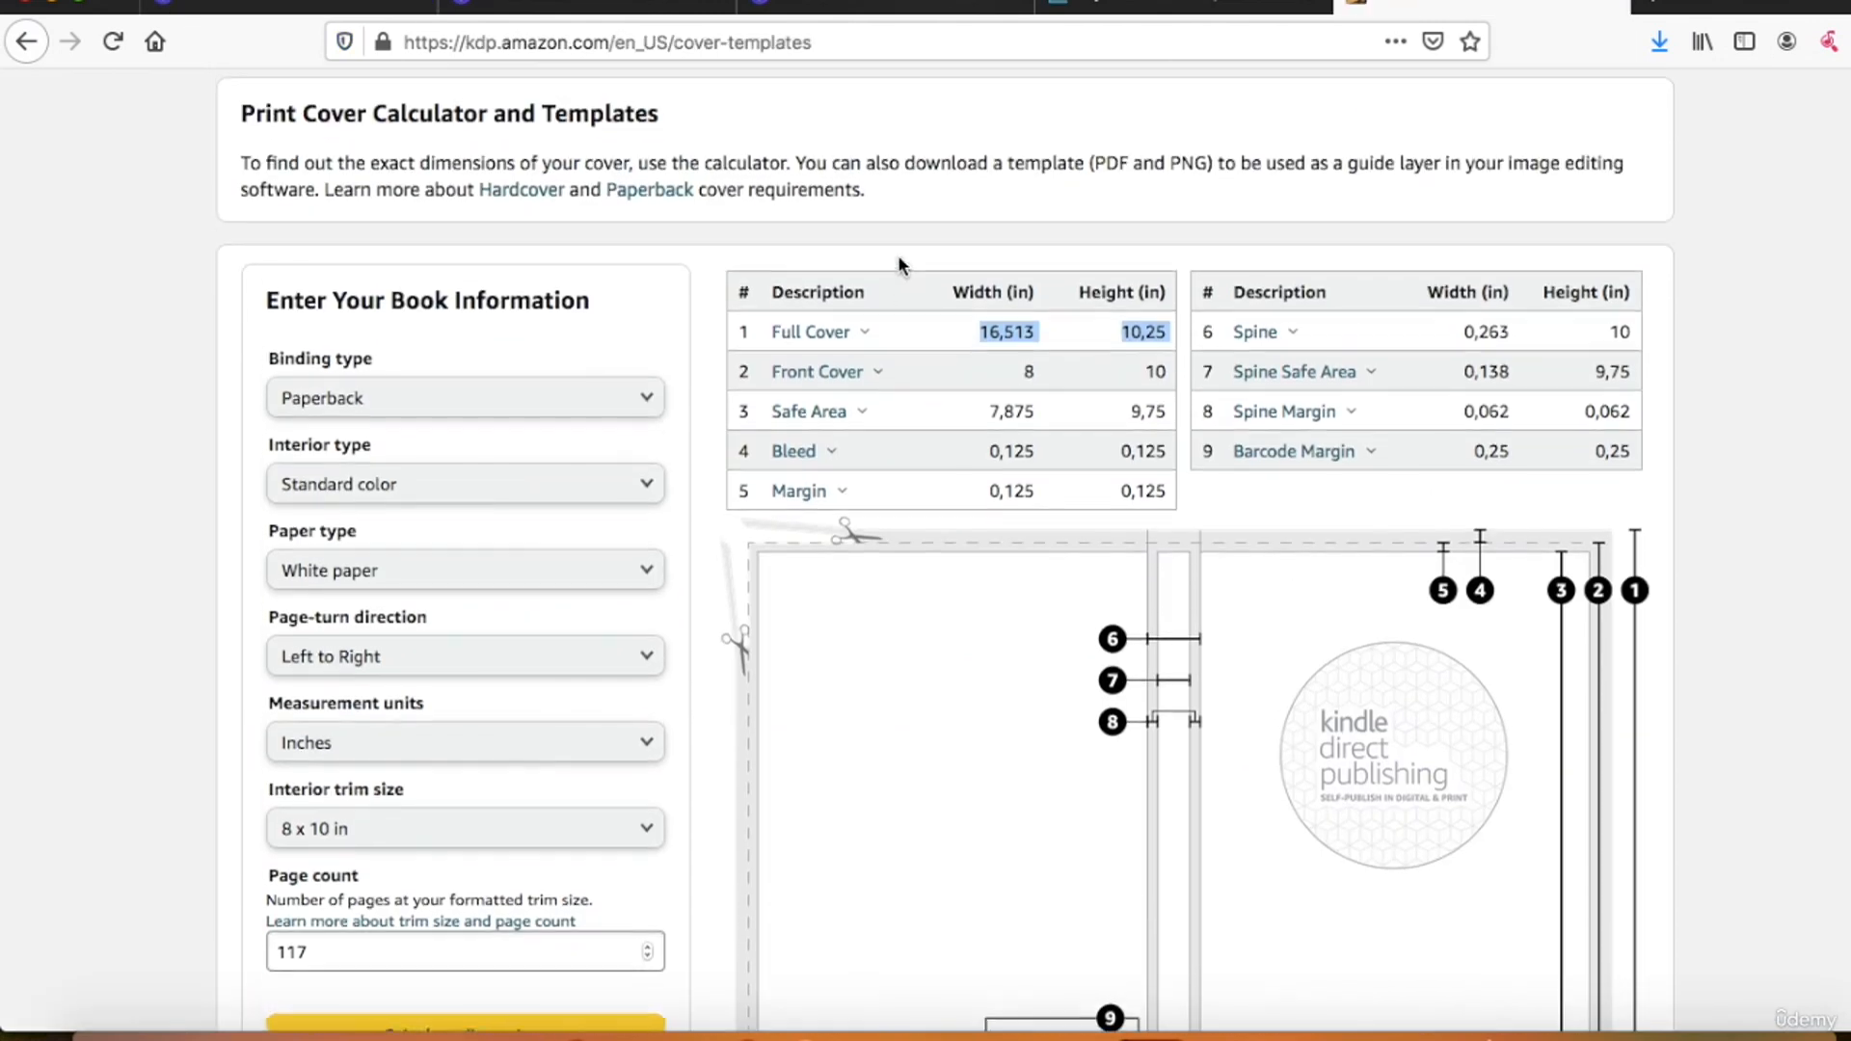
click(999, 359)
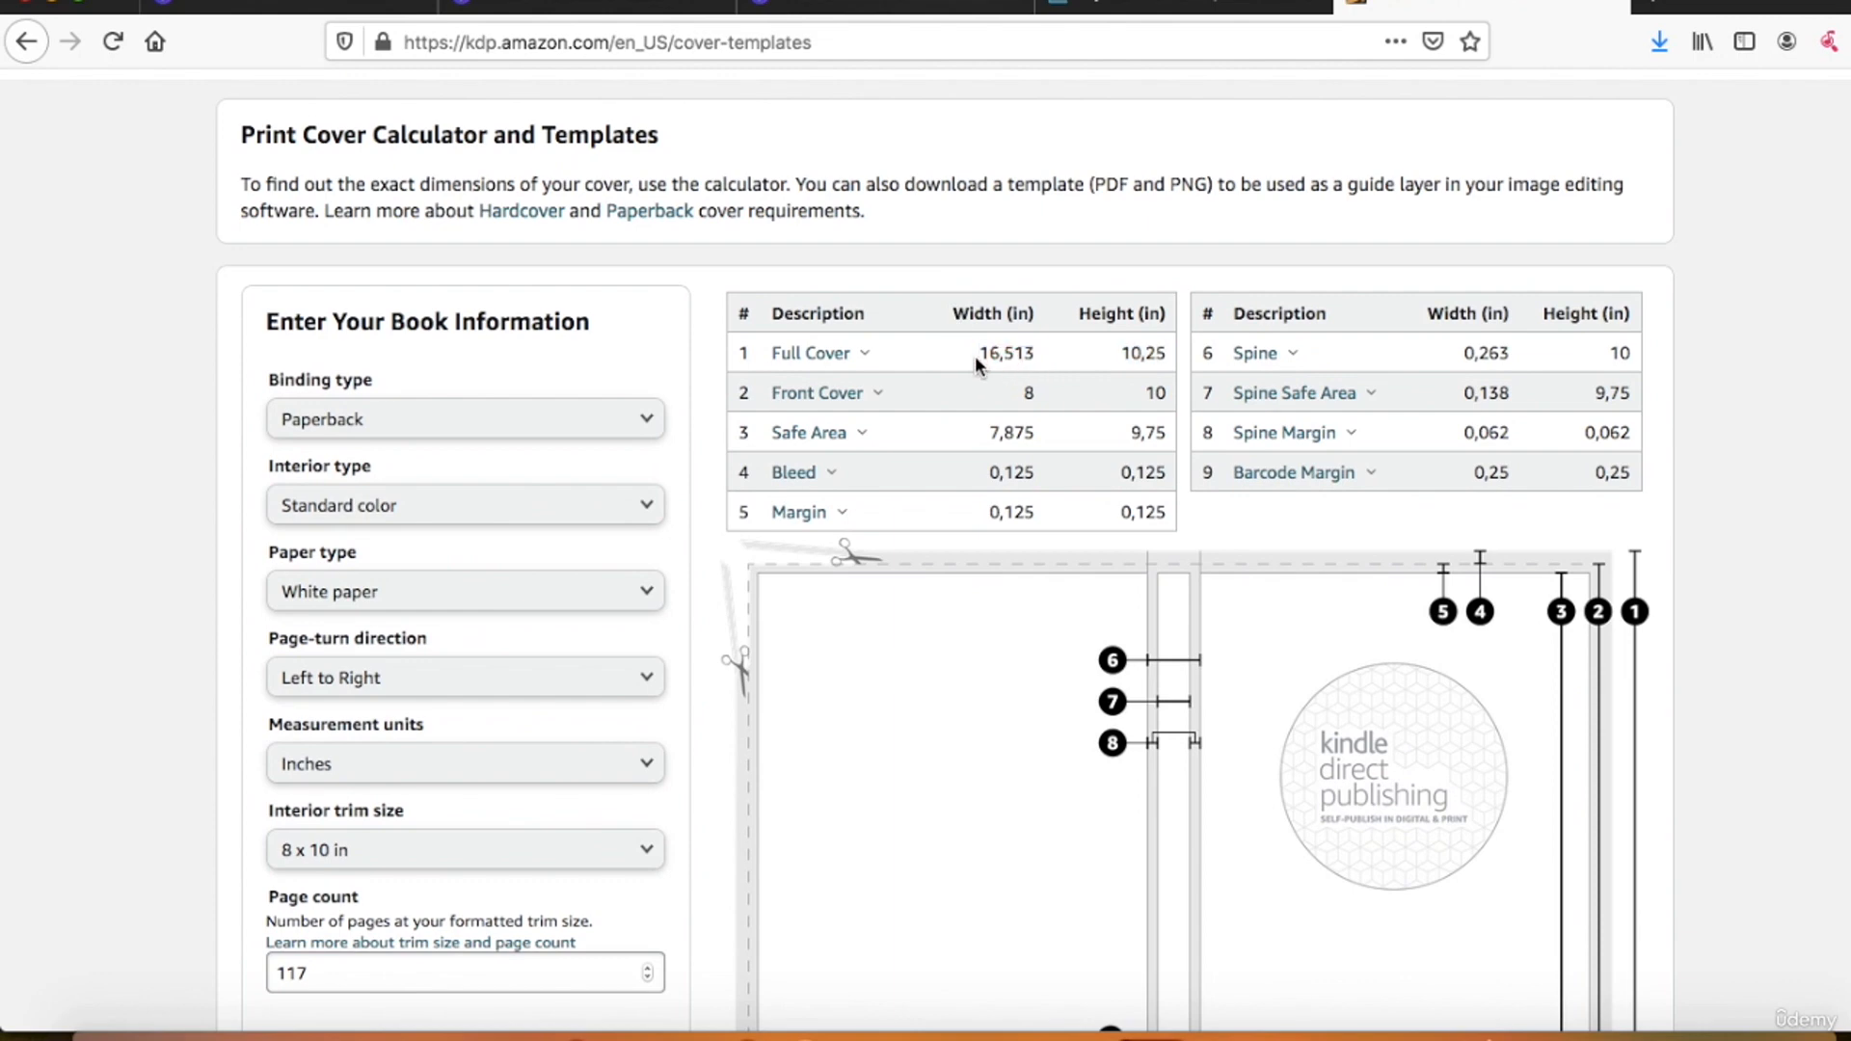
double_click(991, 354)
click(535, 6)
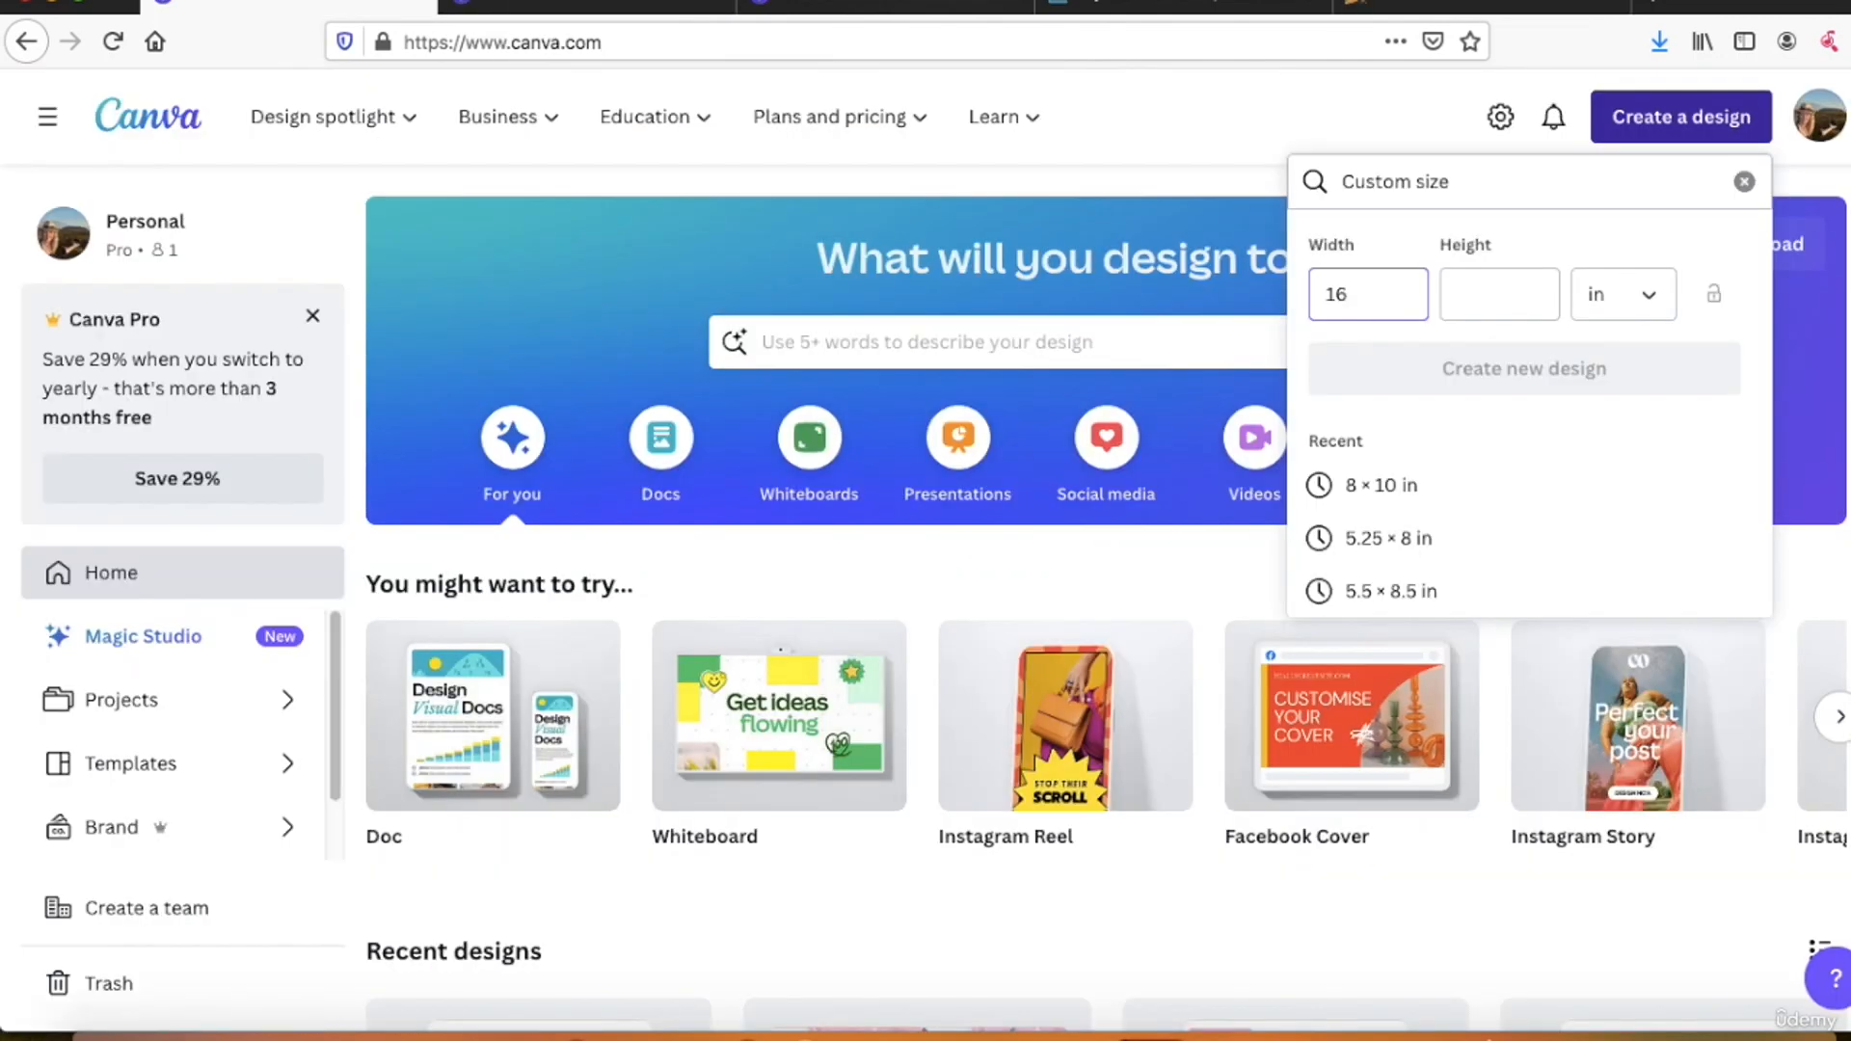
Step: Set the custom size to 16.513 in wide by 10.25 in high and create the new design
text(.5)
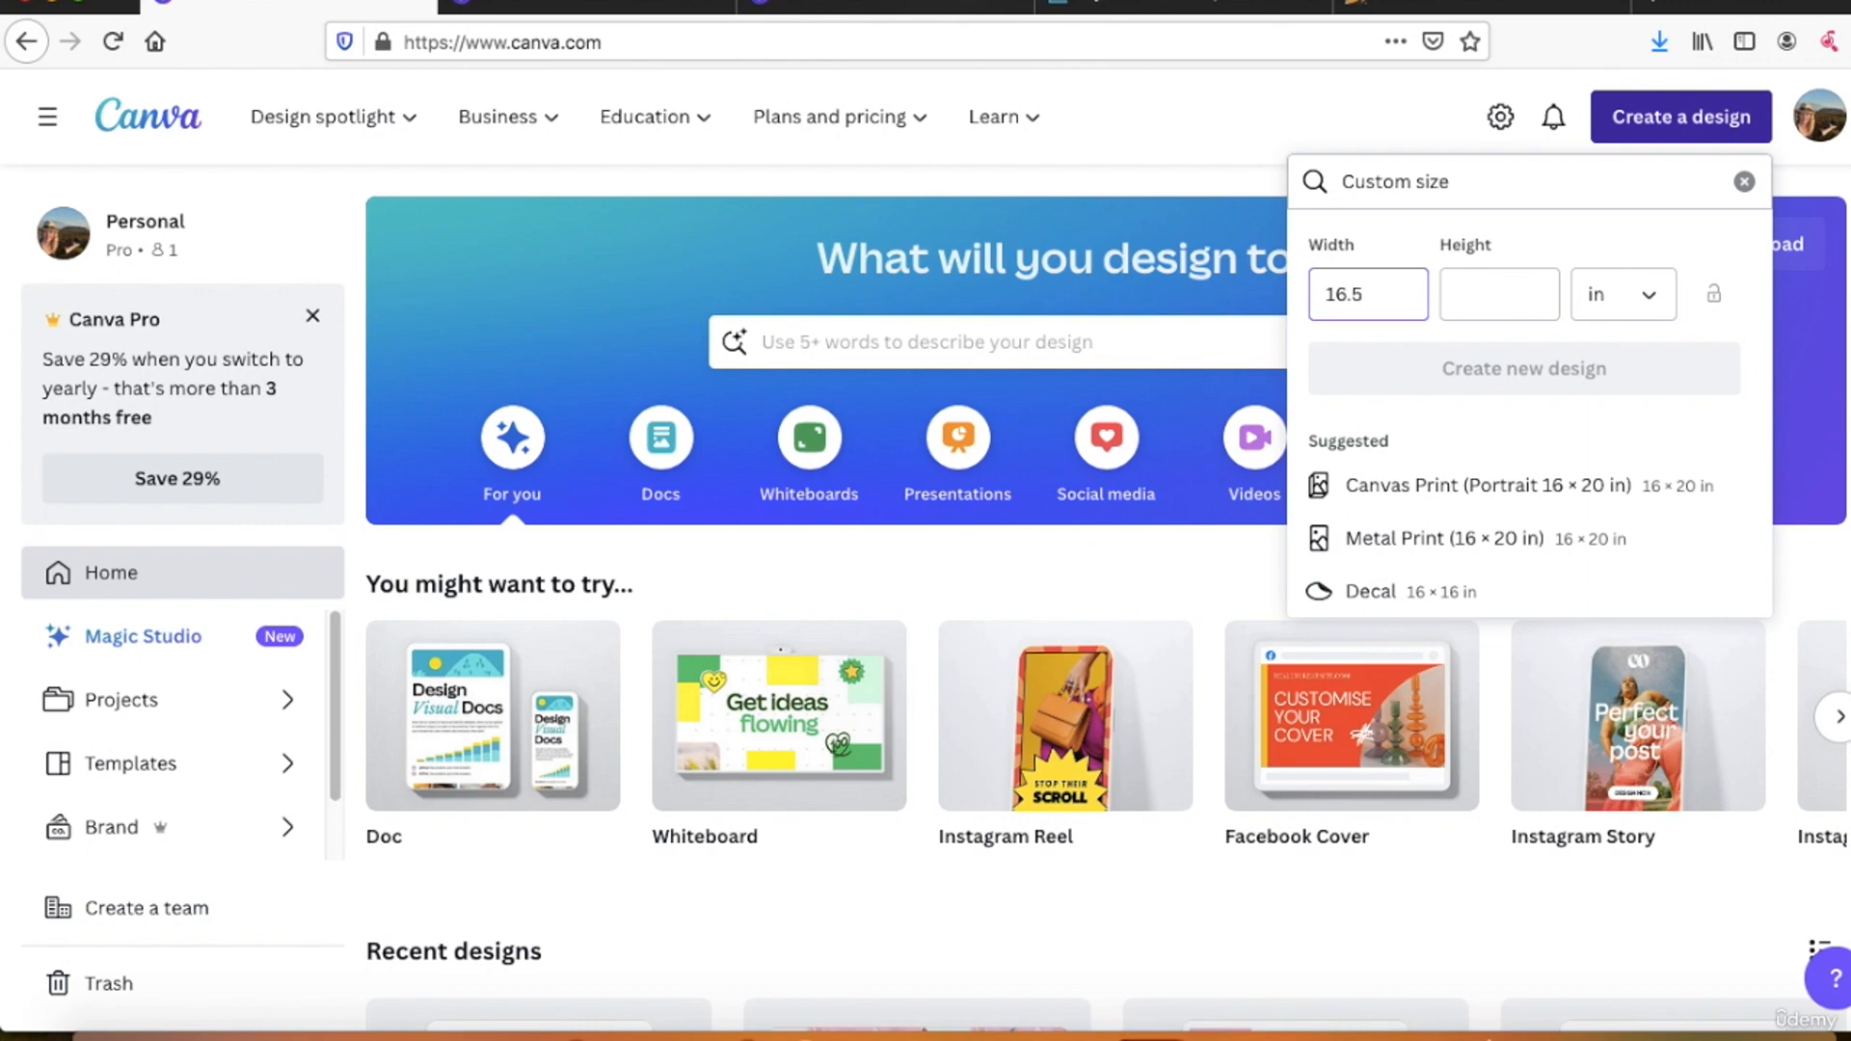
text(13)
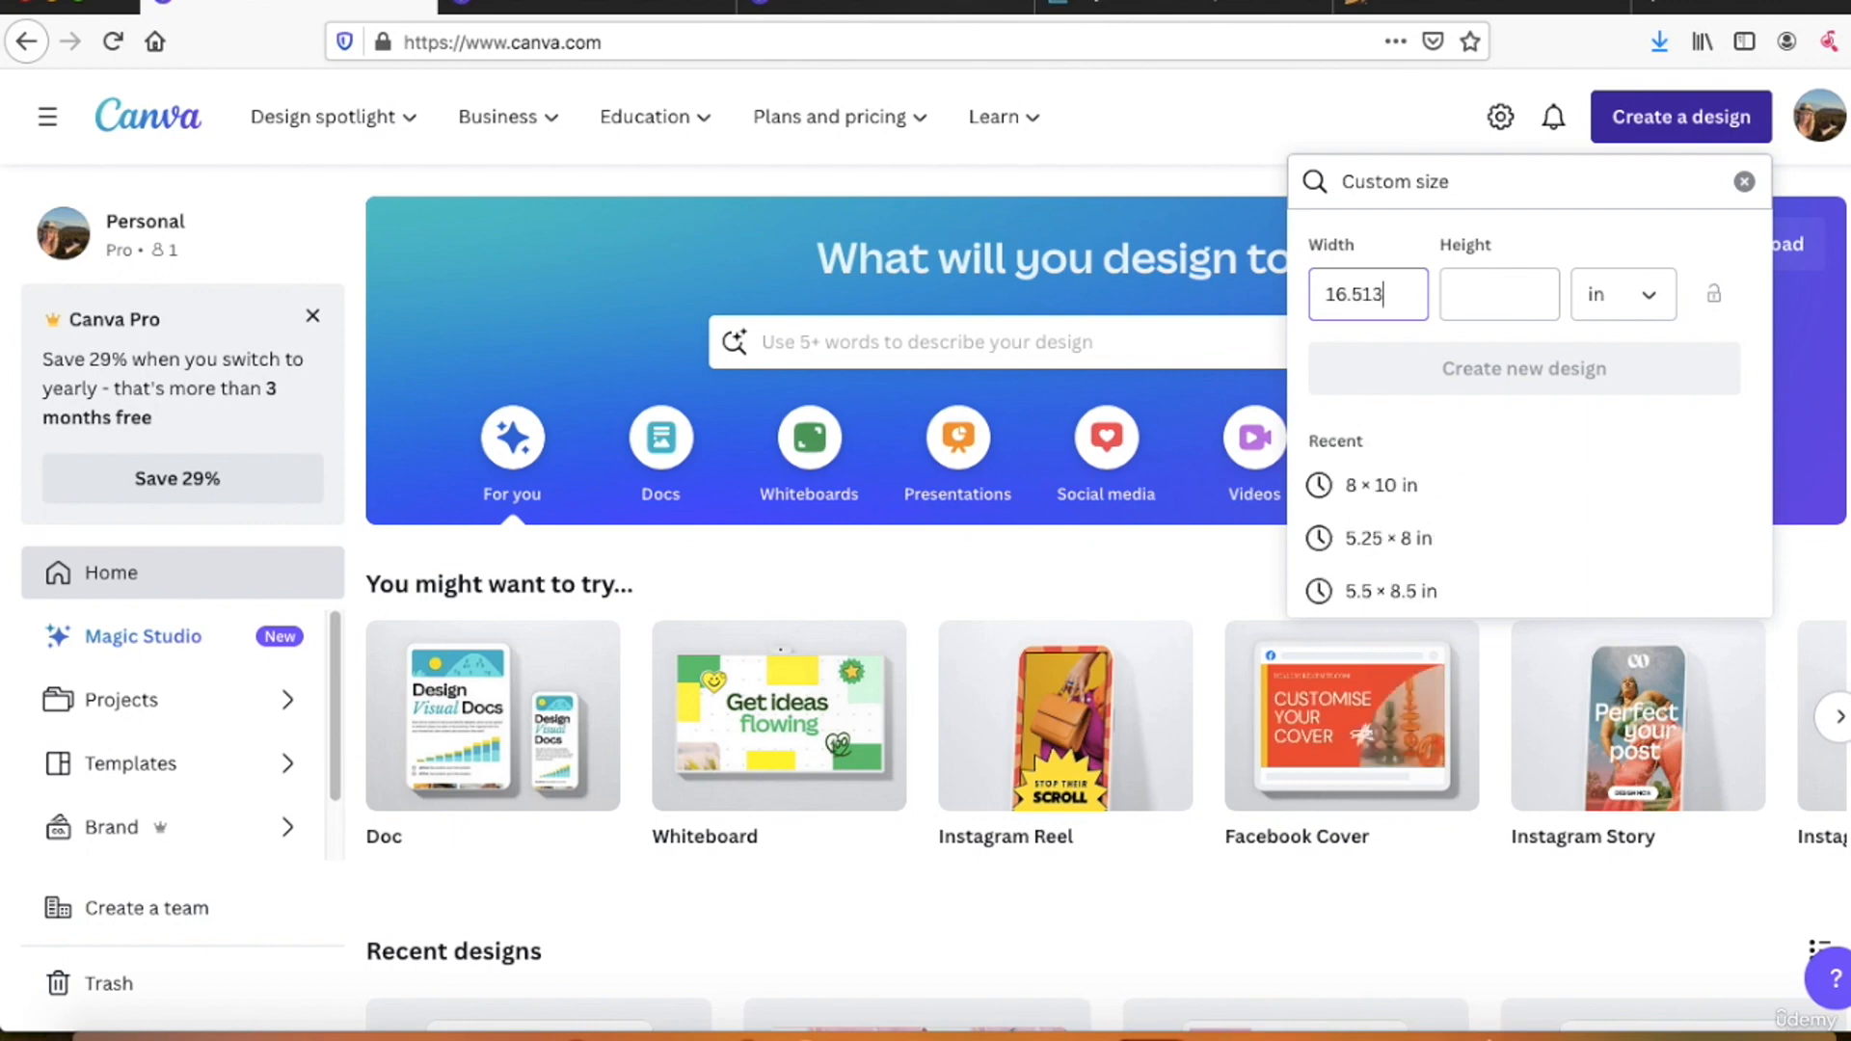
key(Tab)
text(10.)
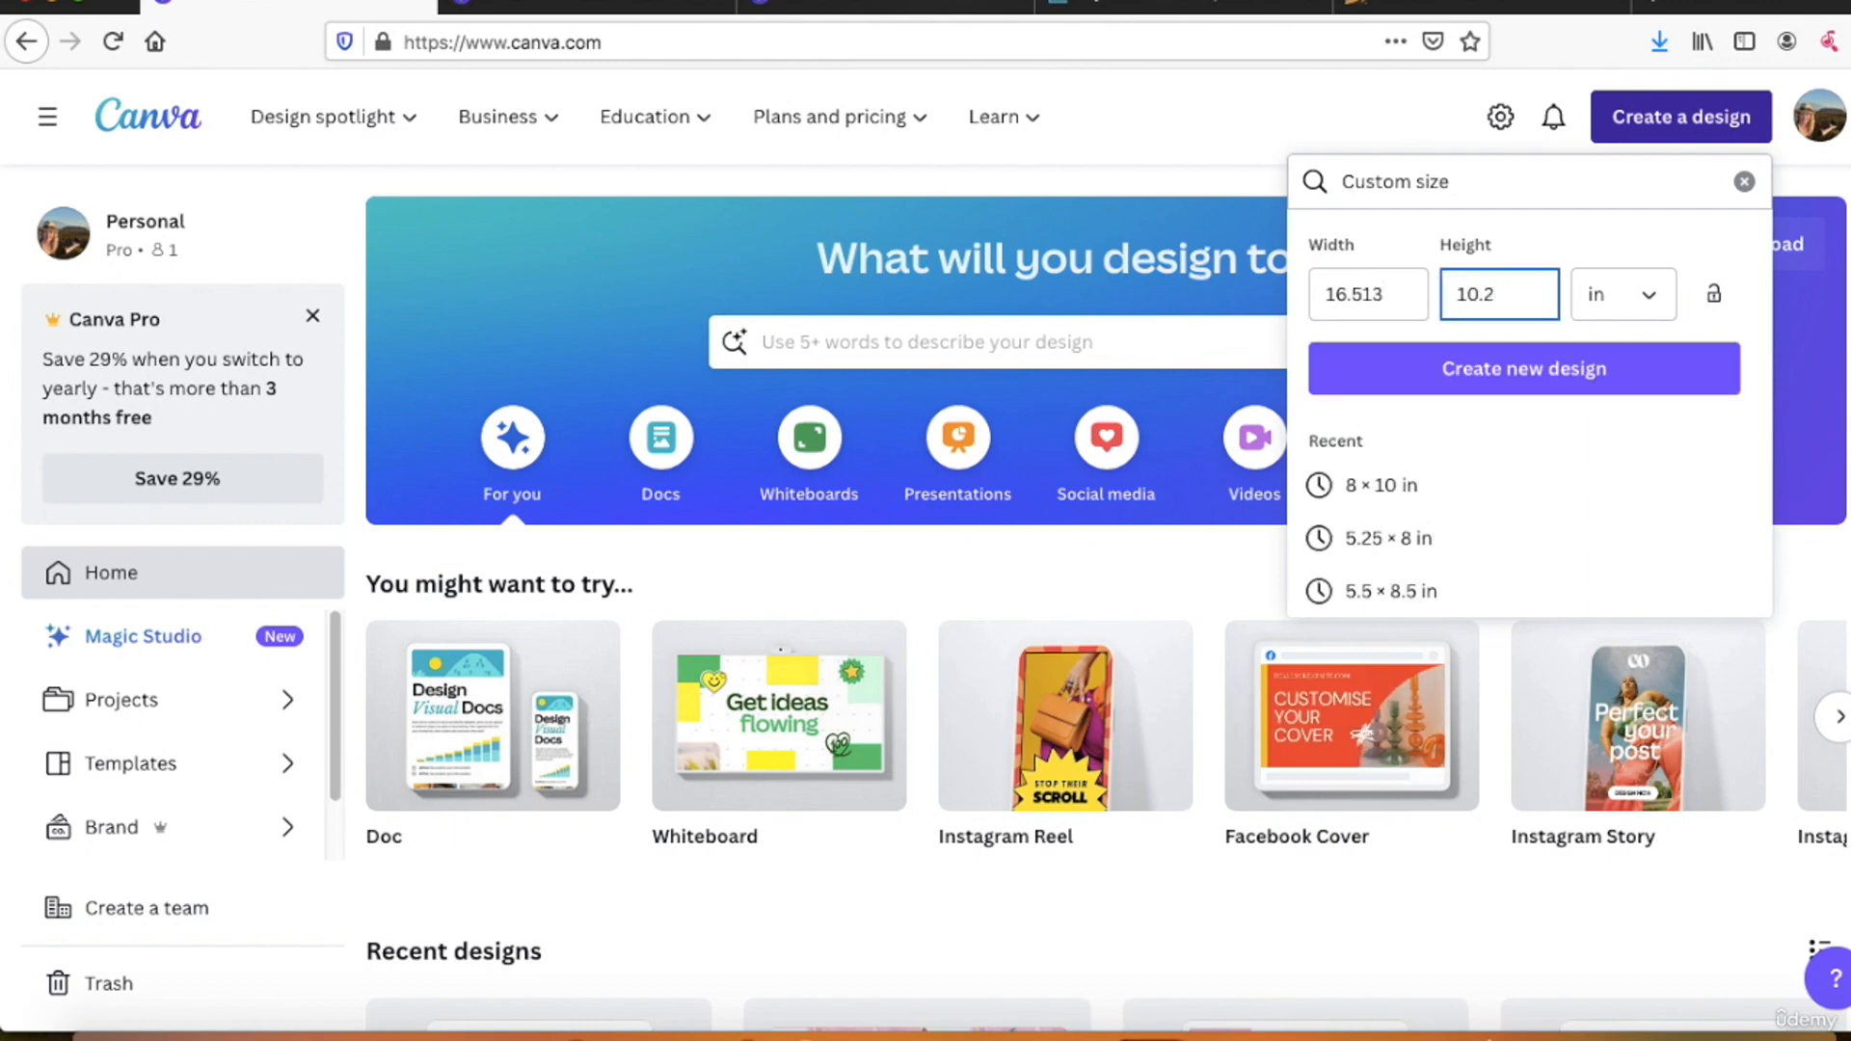
click(1632, 363)
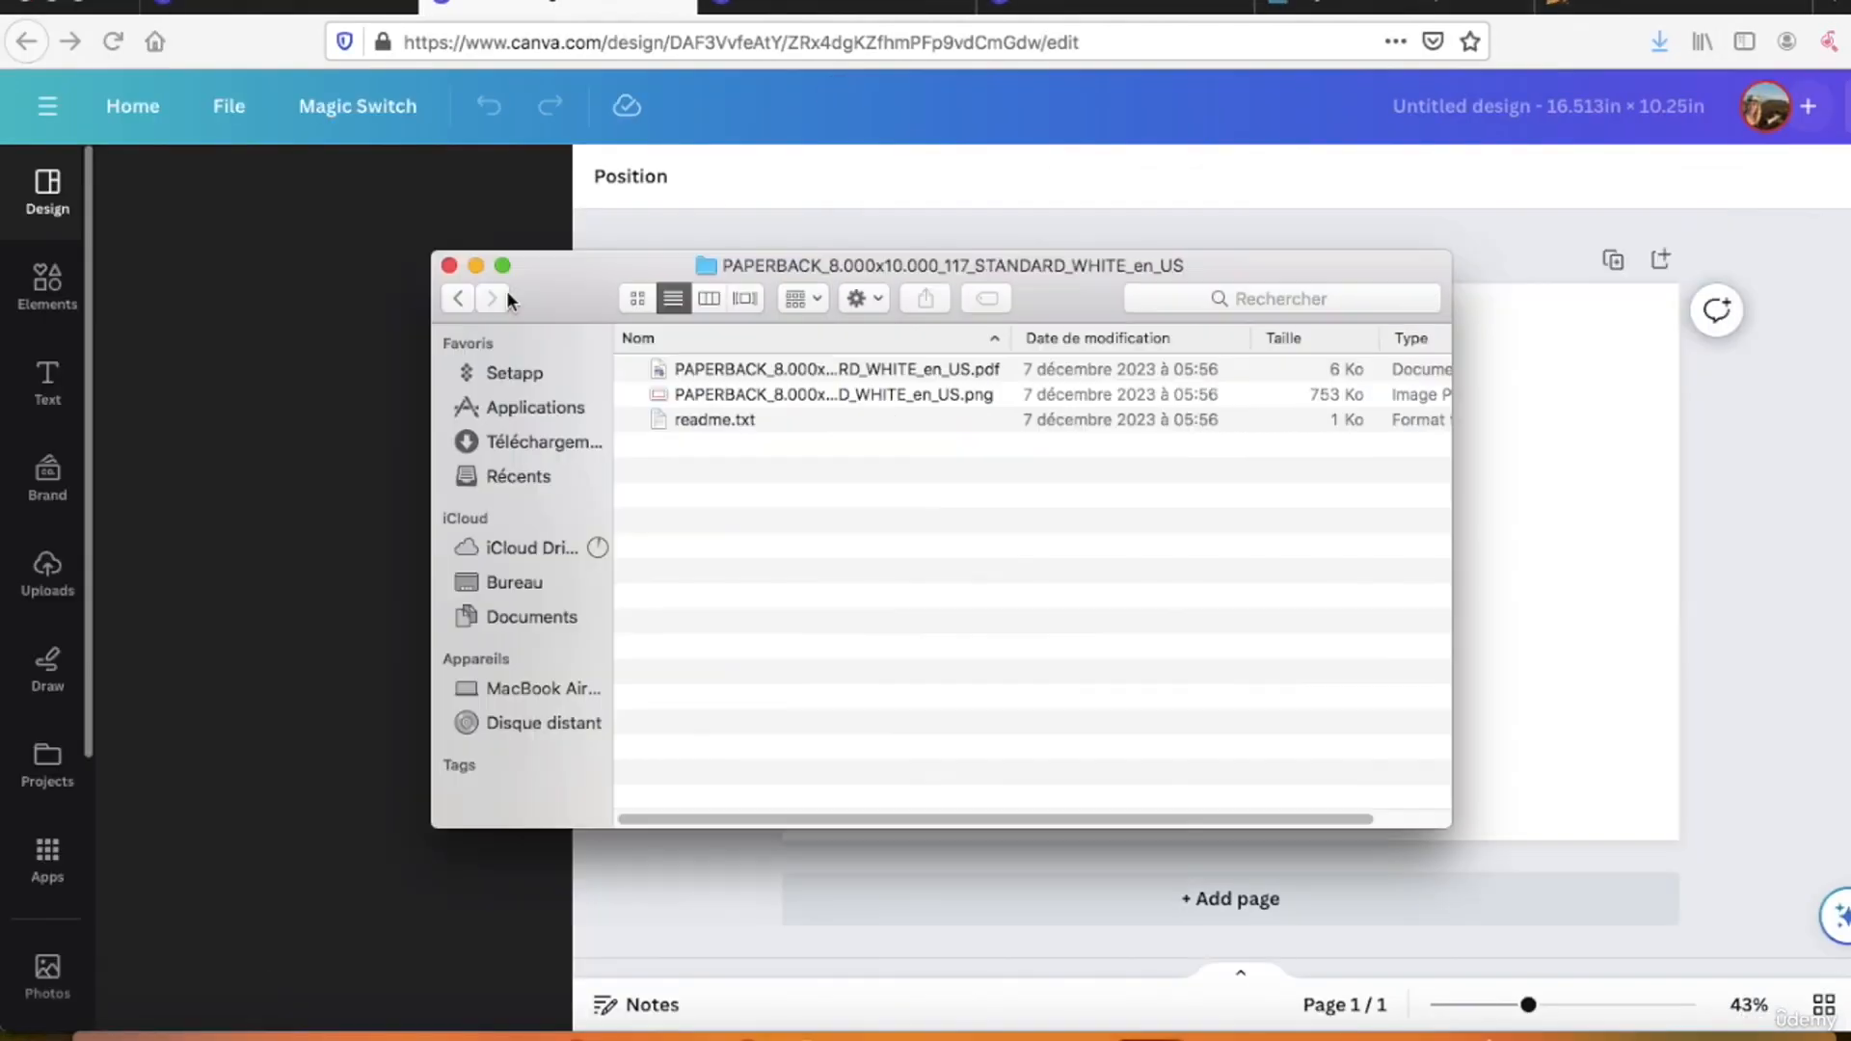
Step: Add the downloaded PNG cover template from the PAPERBACK_8.000x10.000_117 folder to the blank page and enlarge it to fill the page
drag(506, 291, 13, 181)
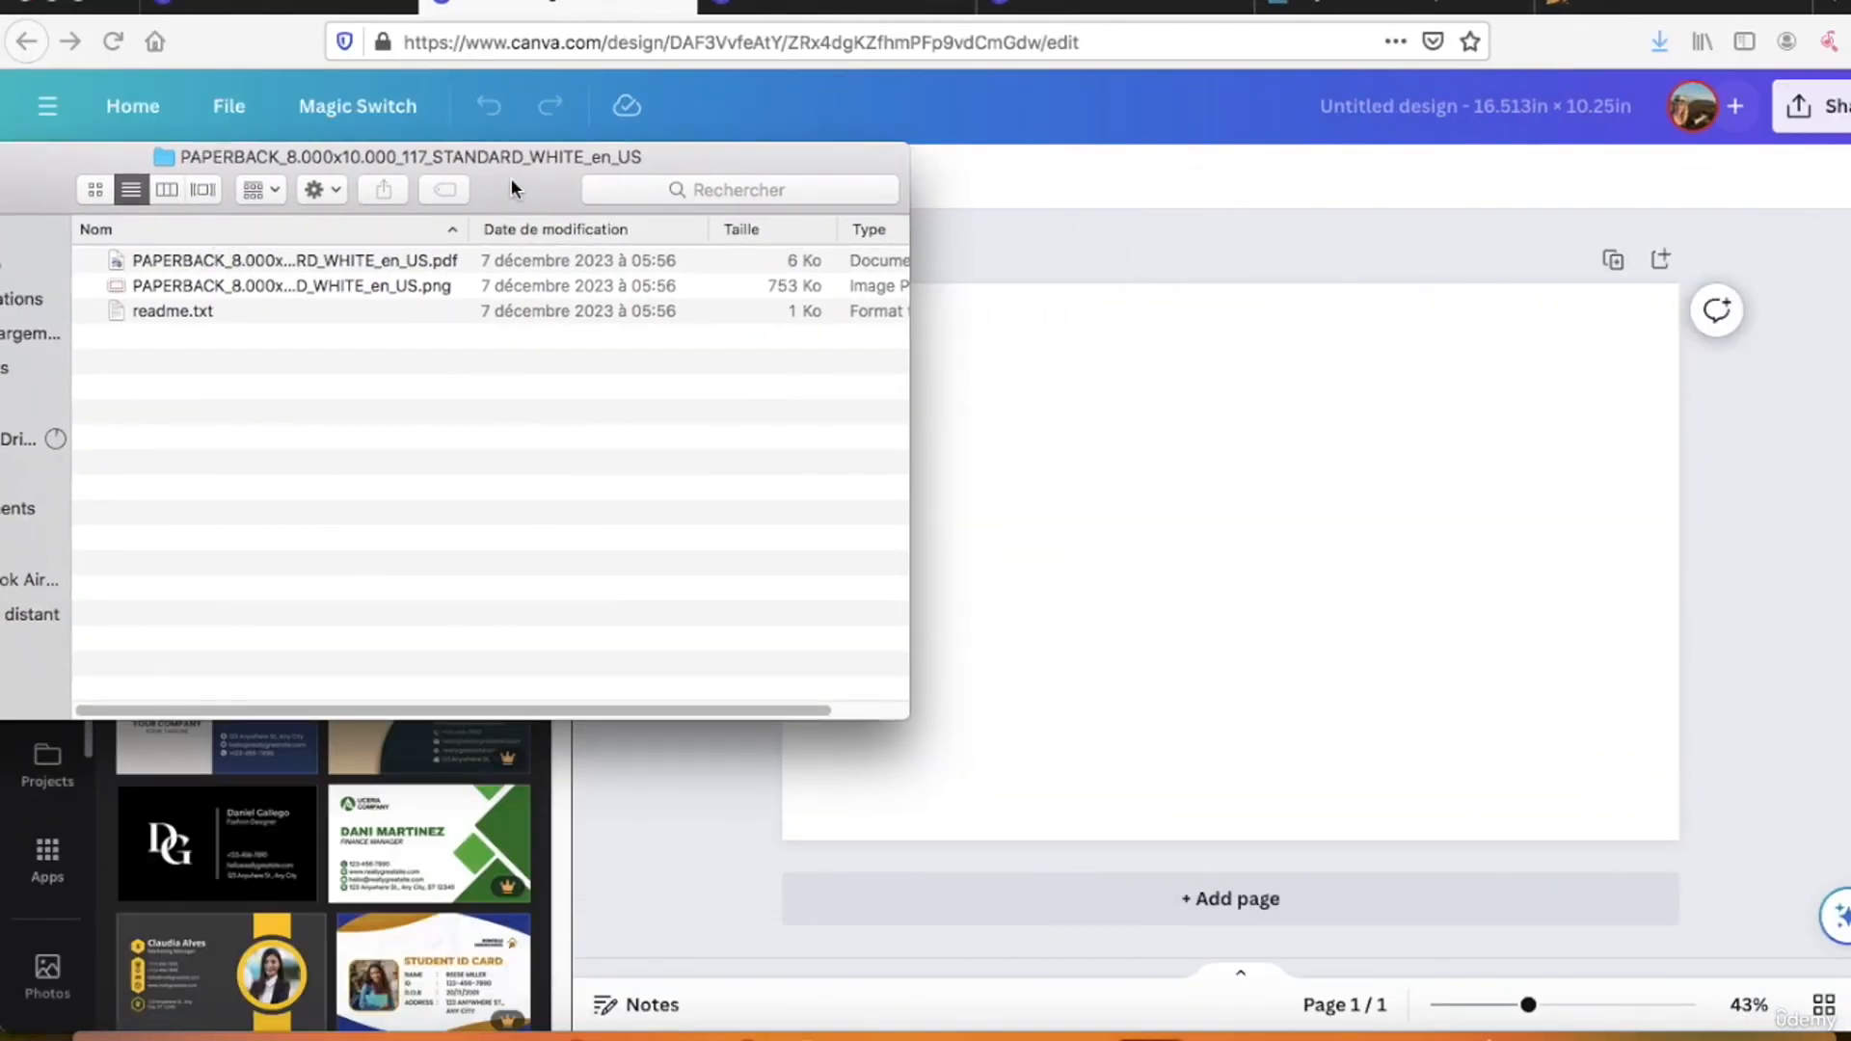
drag(517, 182, 436, 87)
drag(133, 190, 802, 518)
drag(680, 481, 669, 437)
drag(1175, 674, 1454, 816)
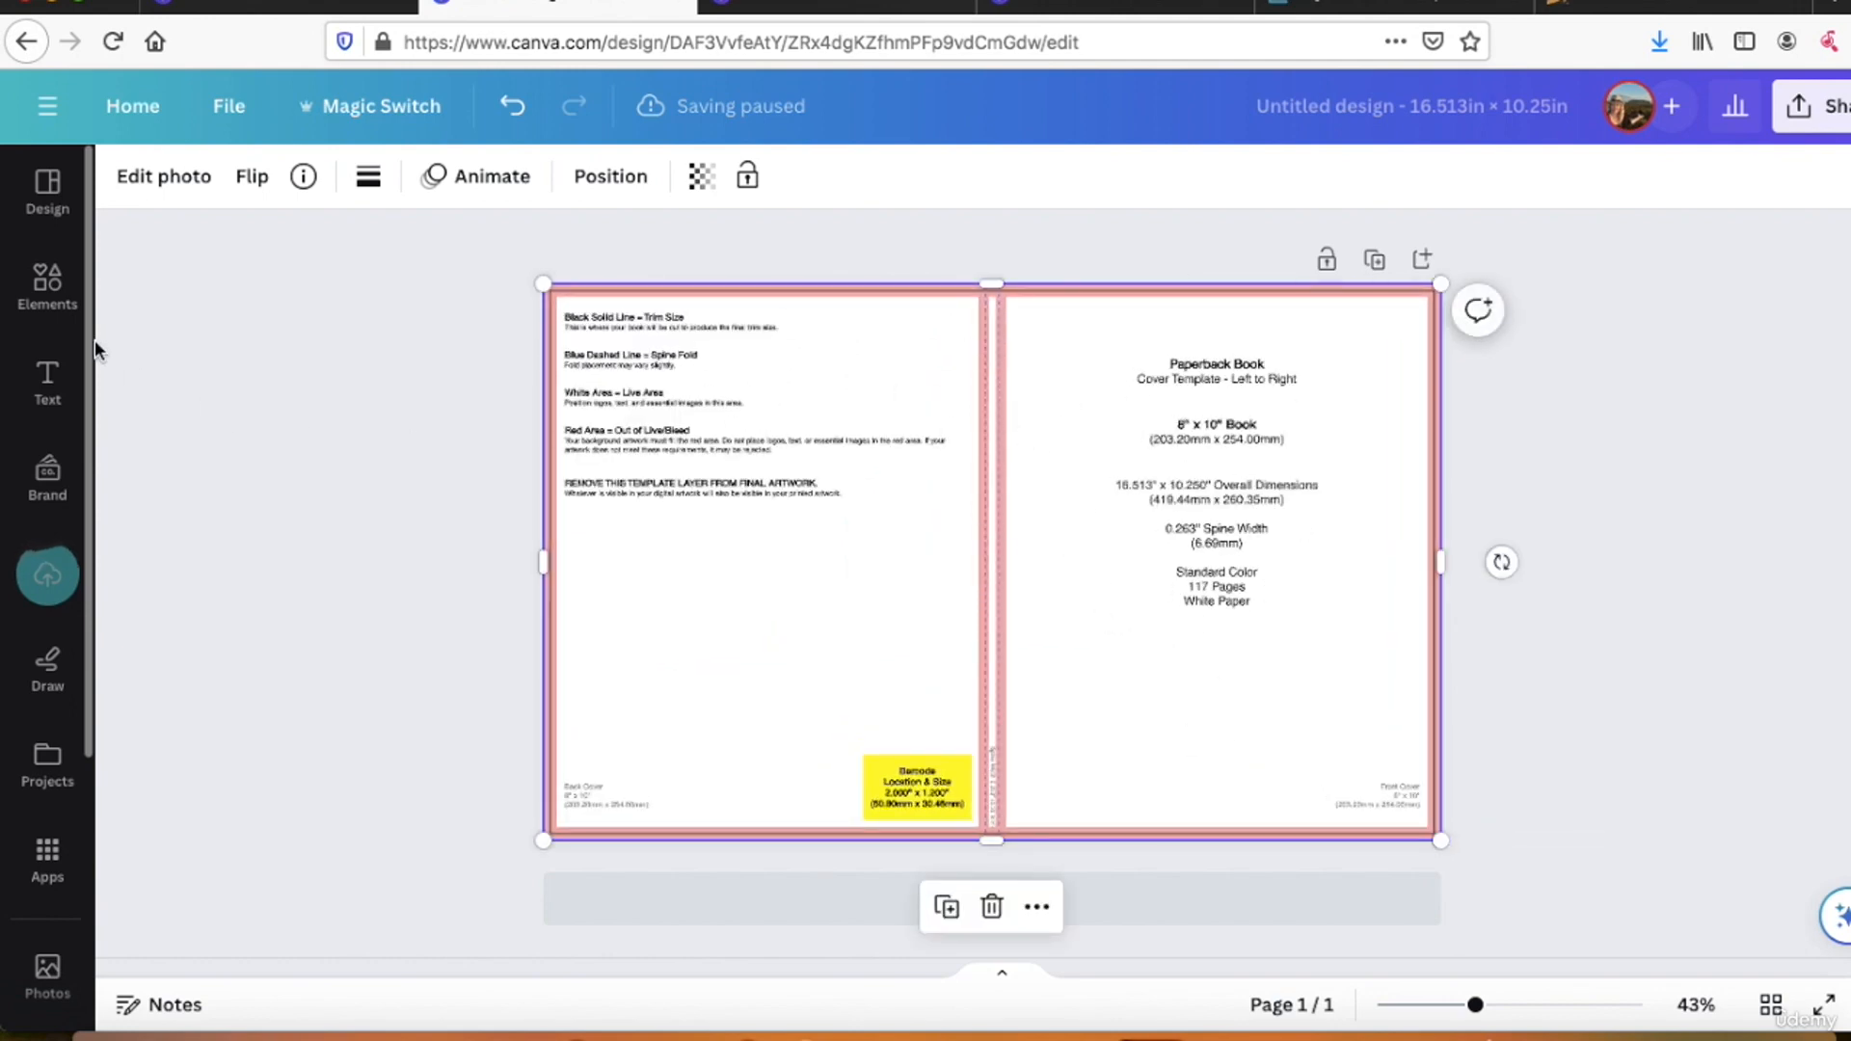
Step: Show the elements library for the new cover, and return to page 2 of the "100 recettes" design
click(48, 285)
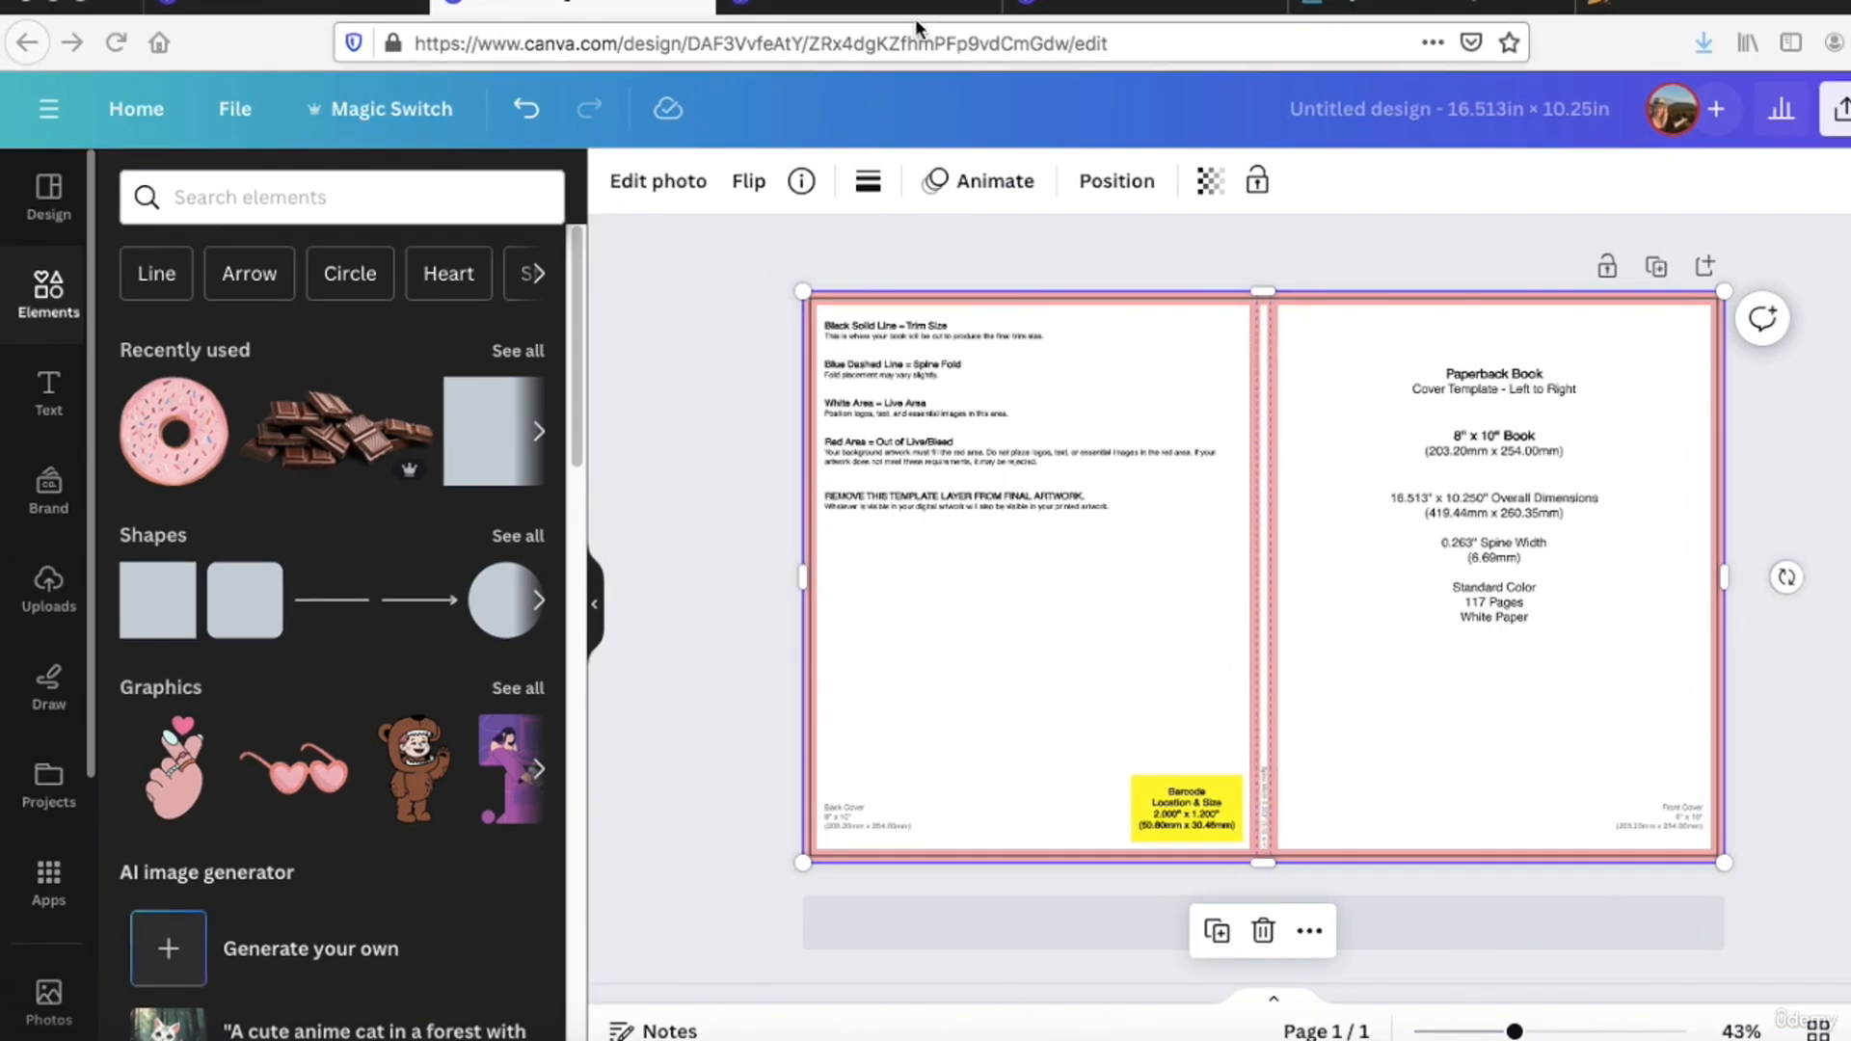
click(865, 19)
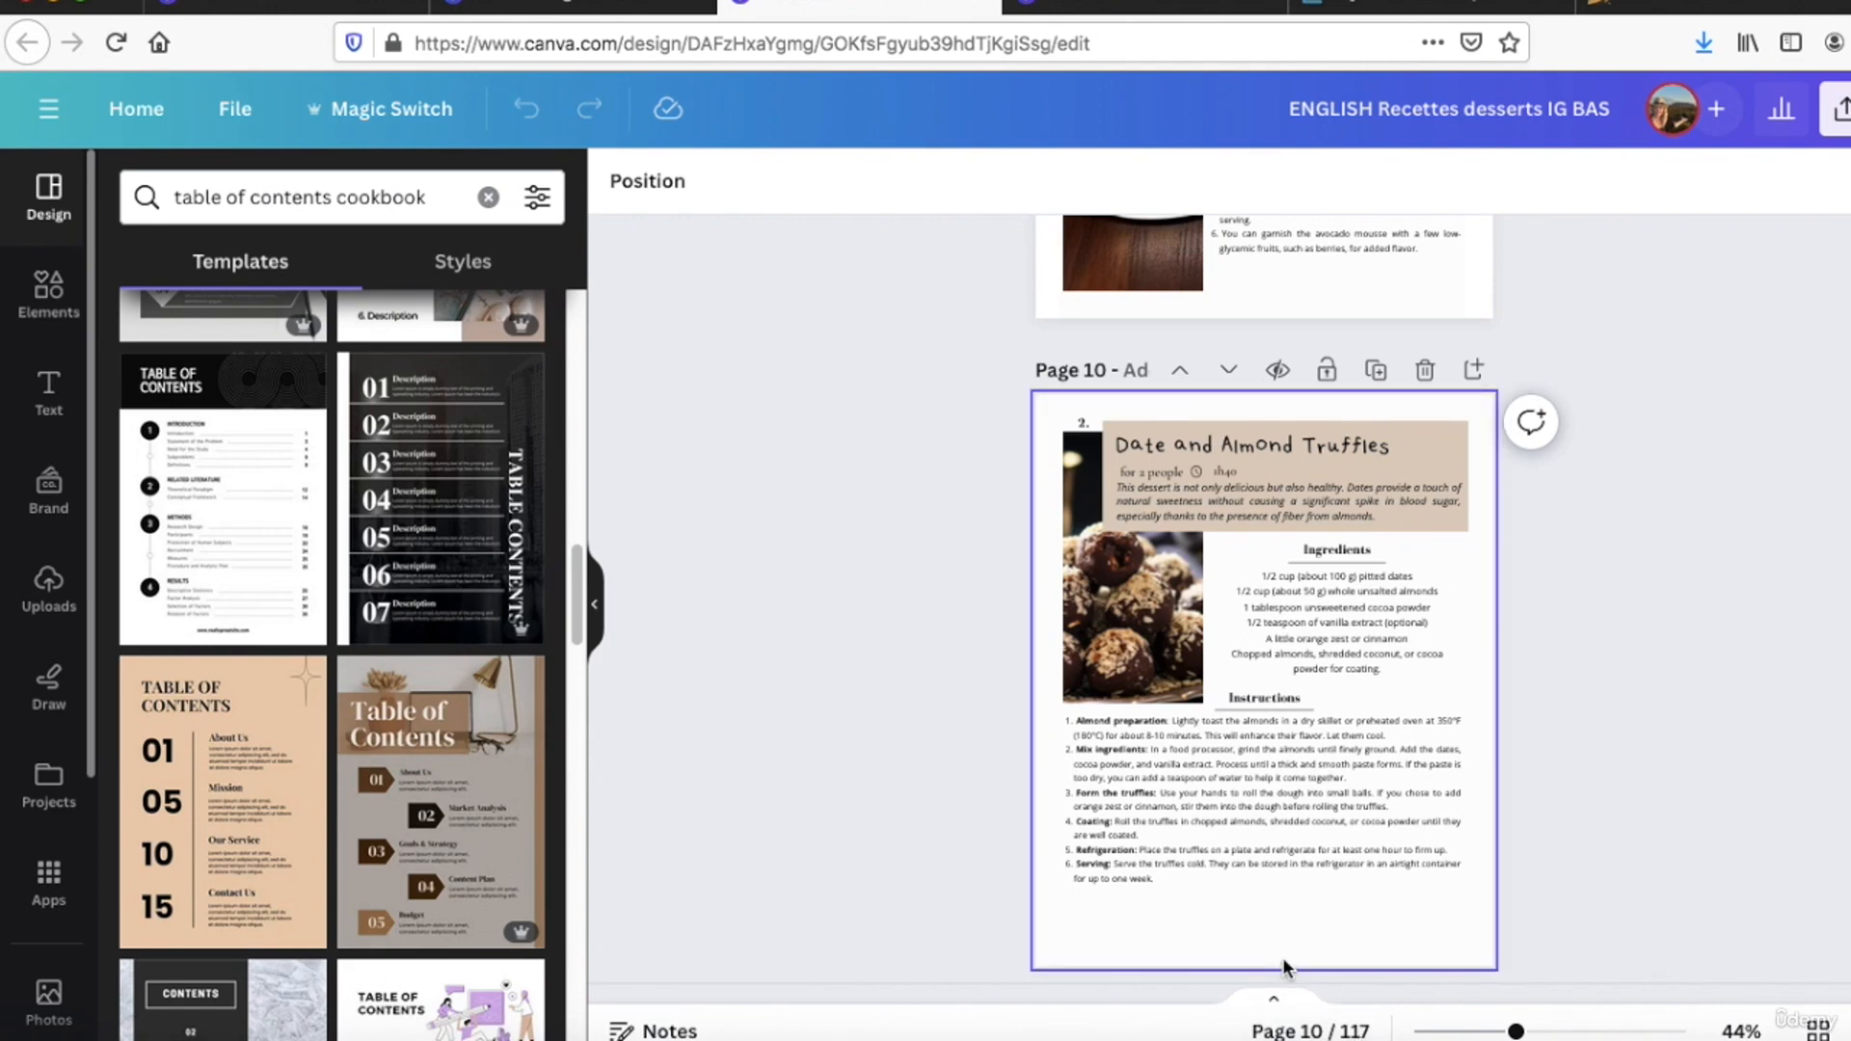
scroll(1284, 967, up, 5)
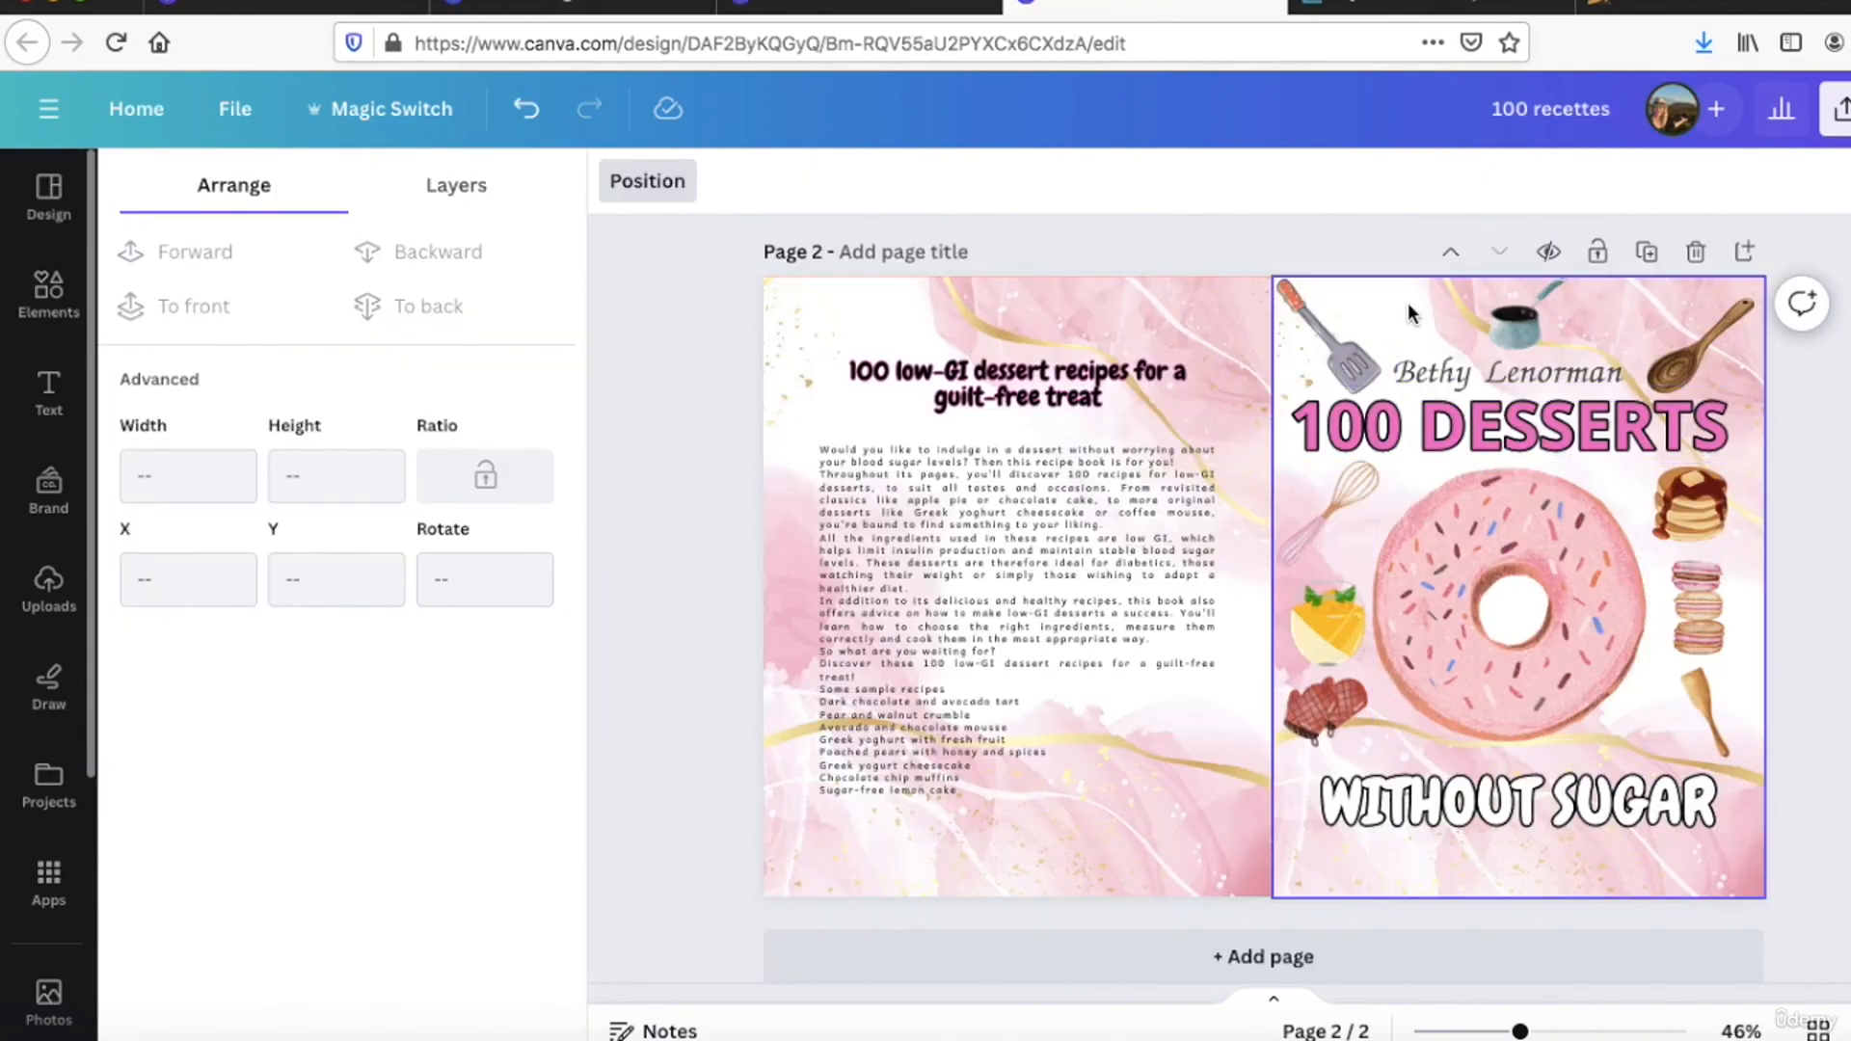
Step: Search the graphics for "pink background" and replace the front cover's background on page 2 with the wavy pink satin graphic
click(1319, 331)
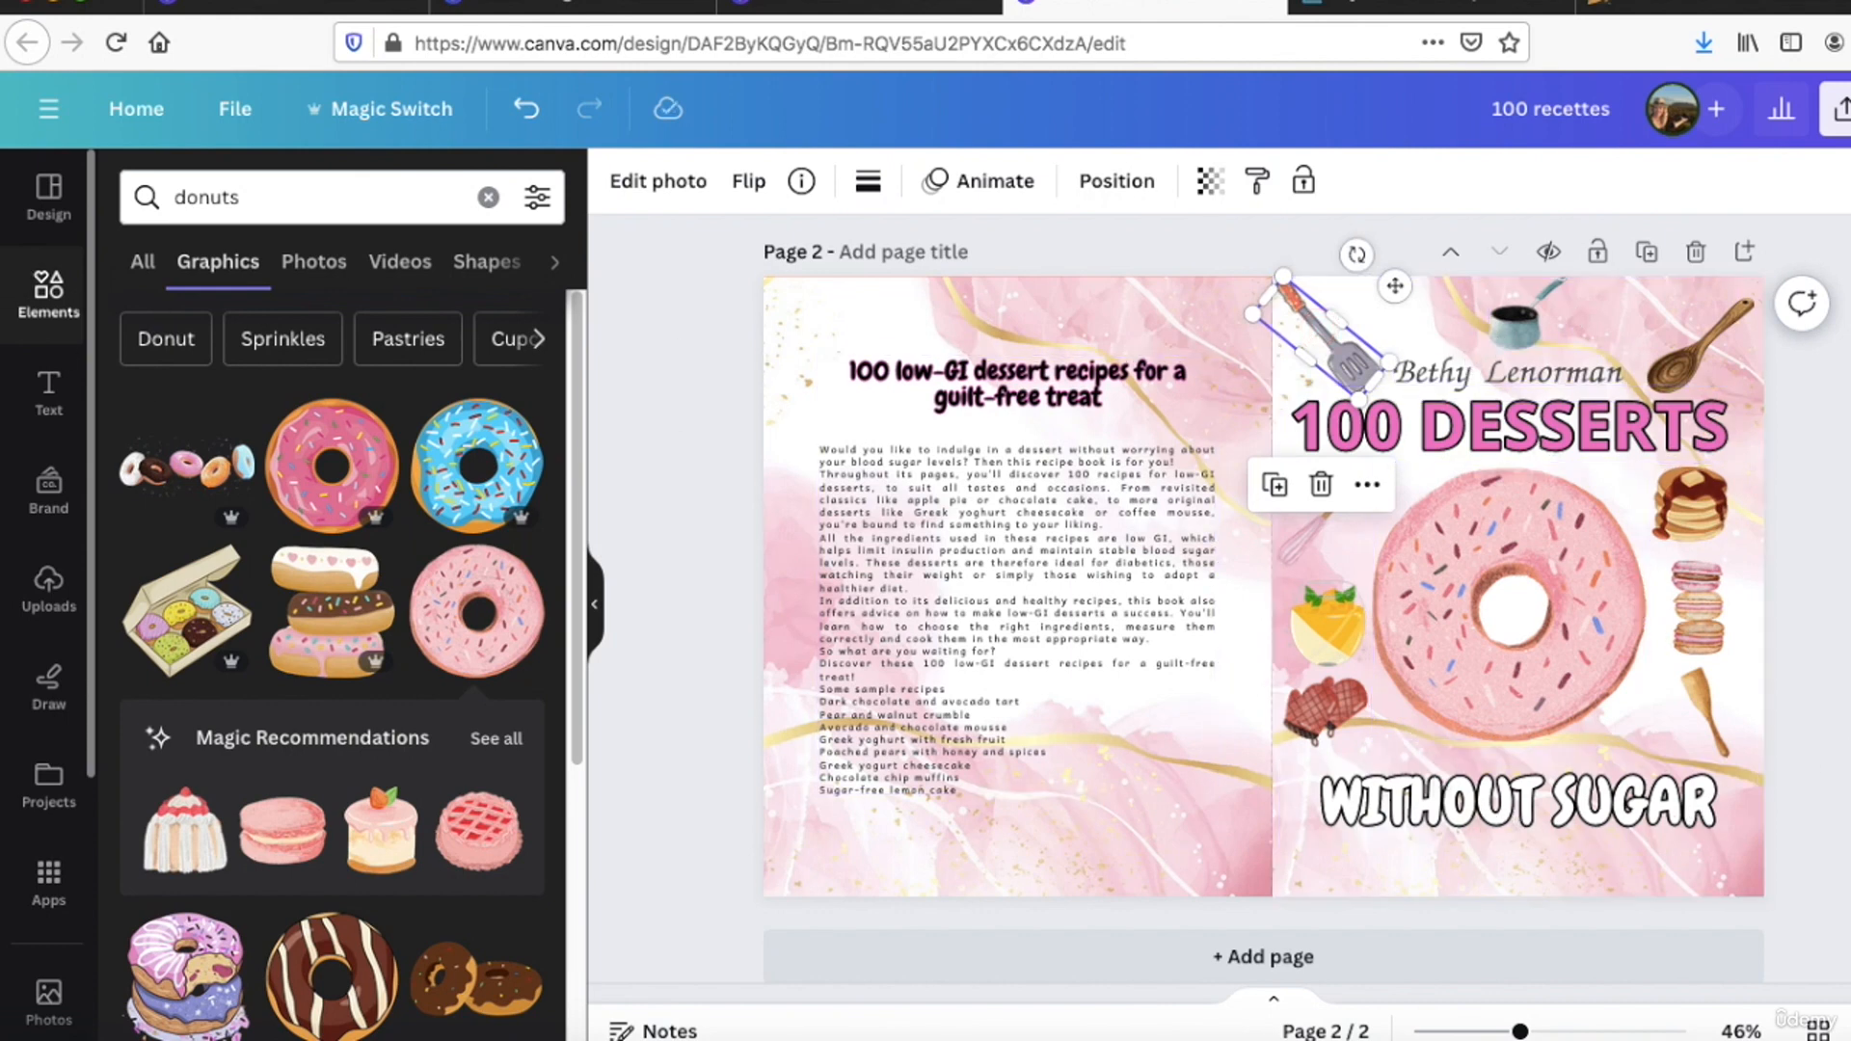
click(1703, 276)
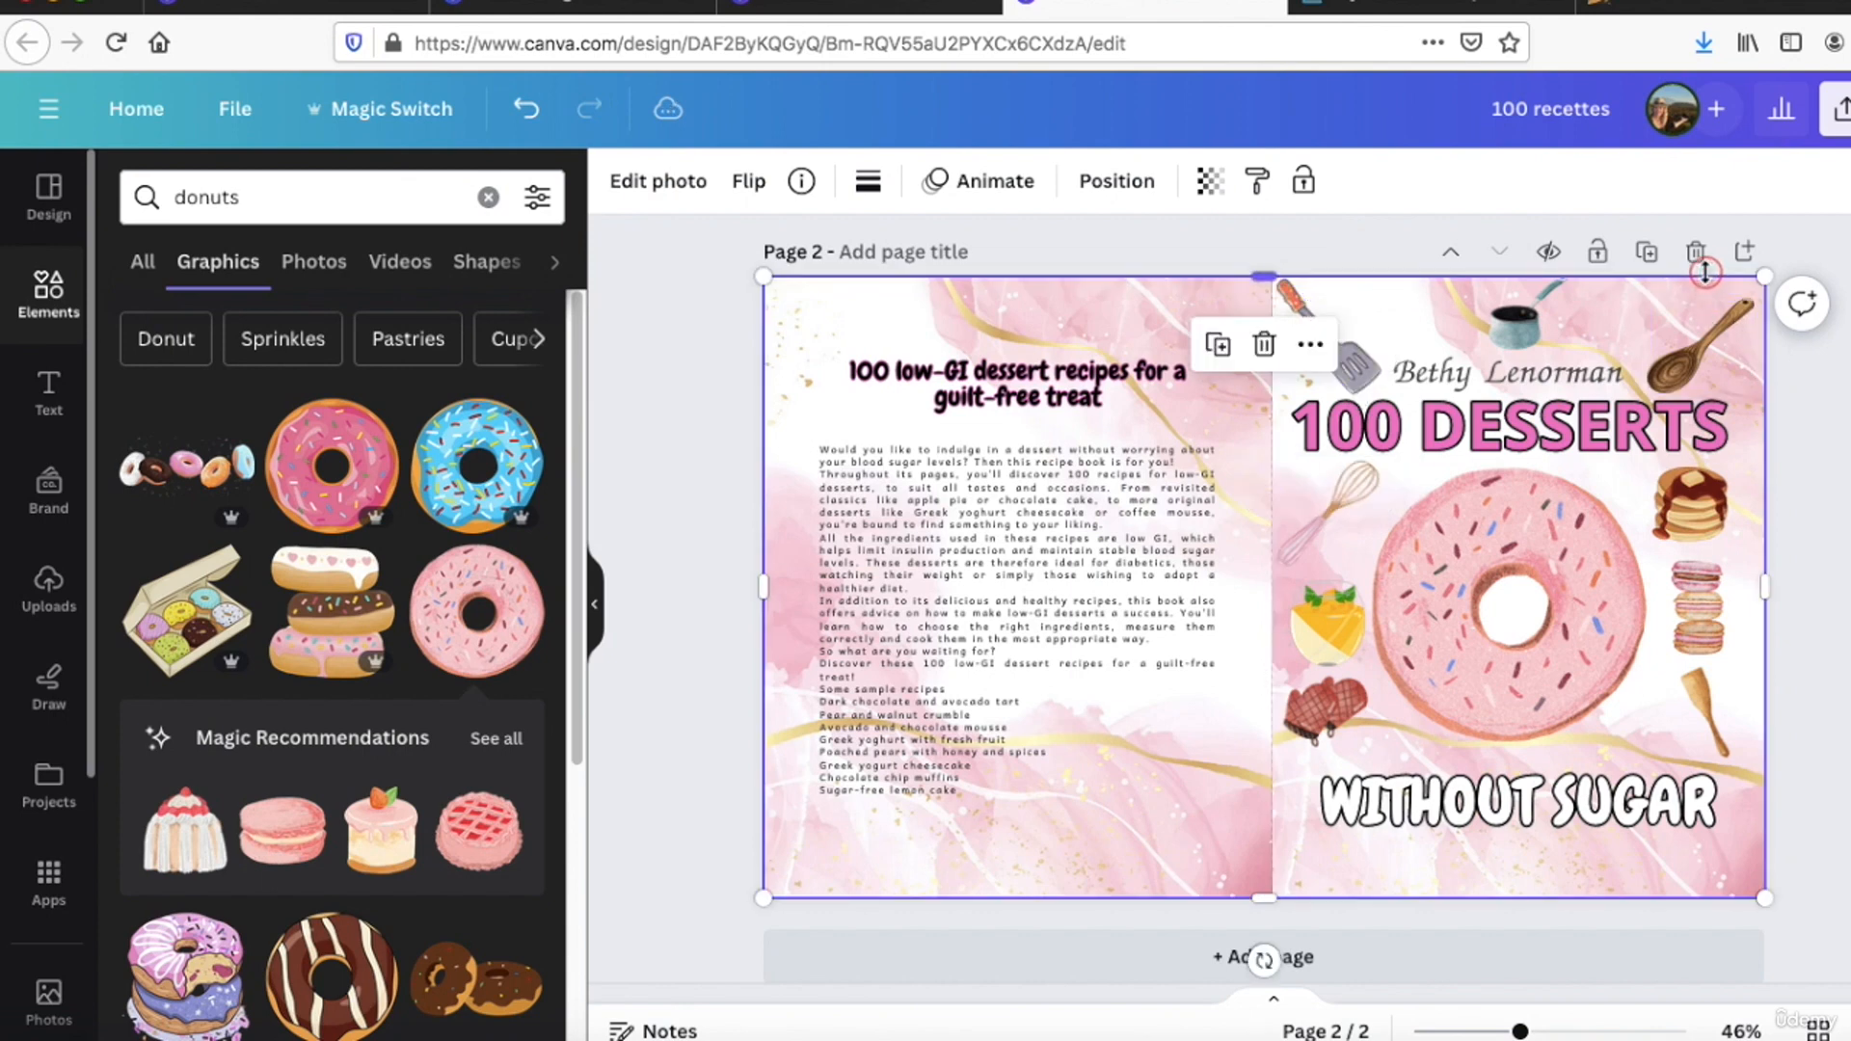
click(1679, 294)
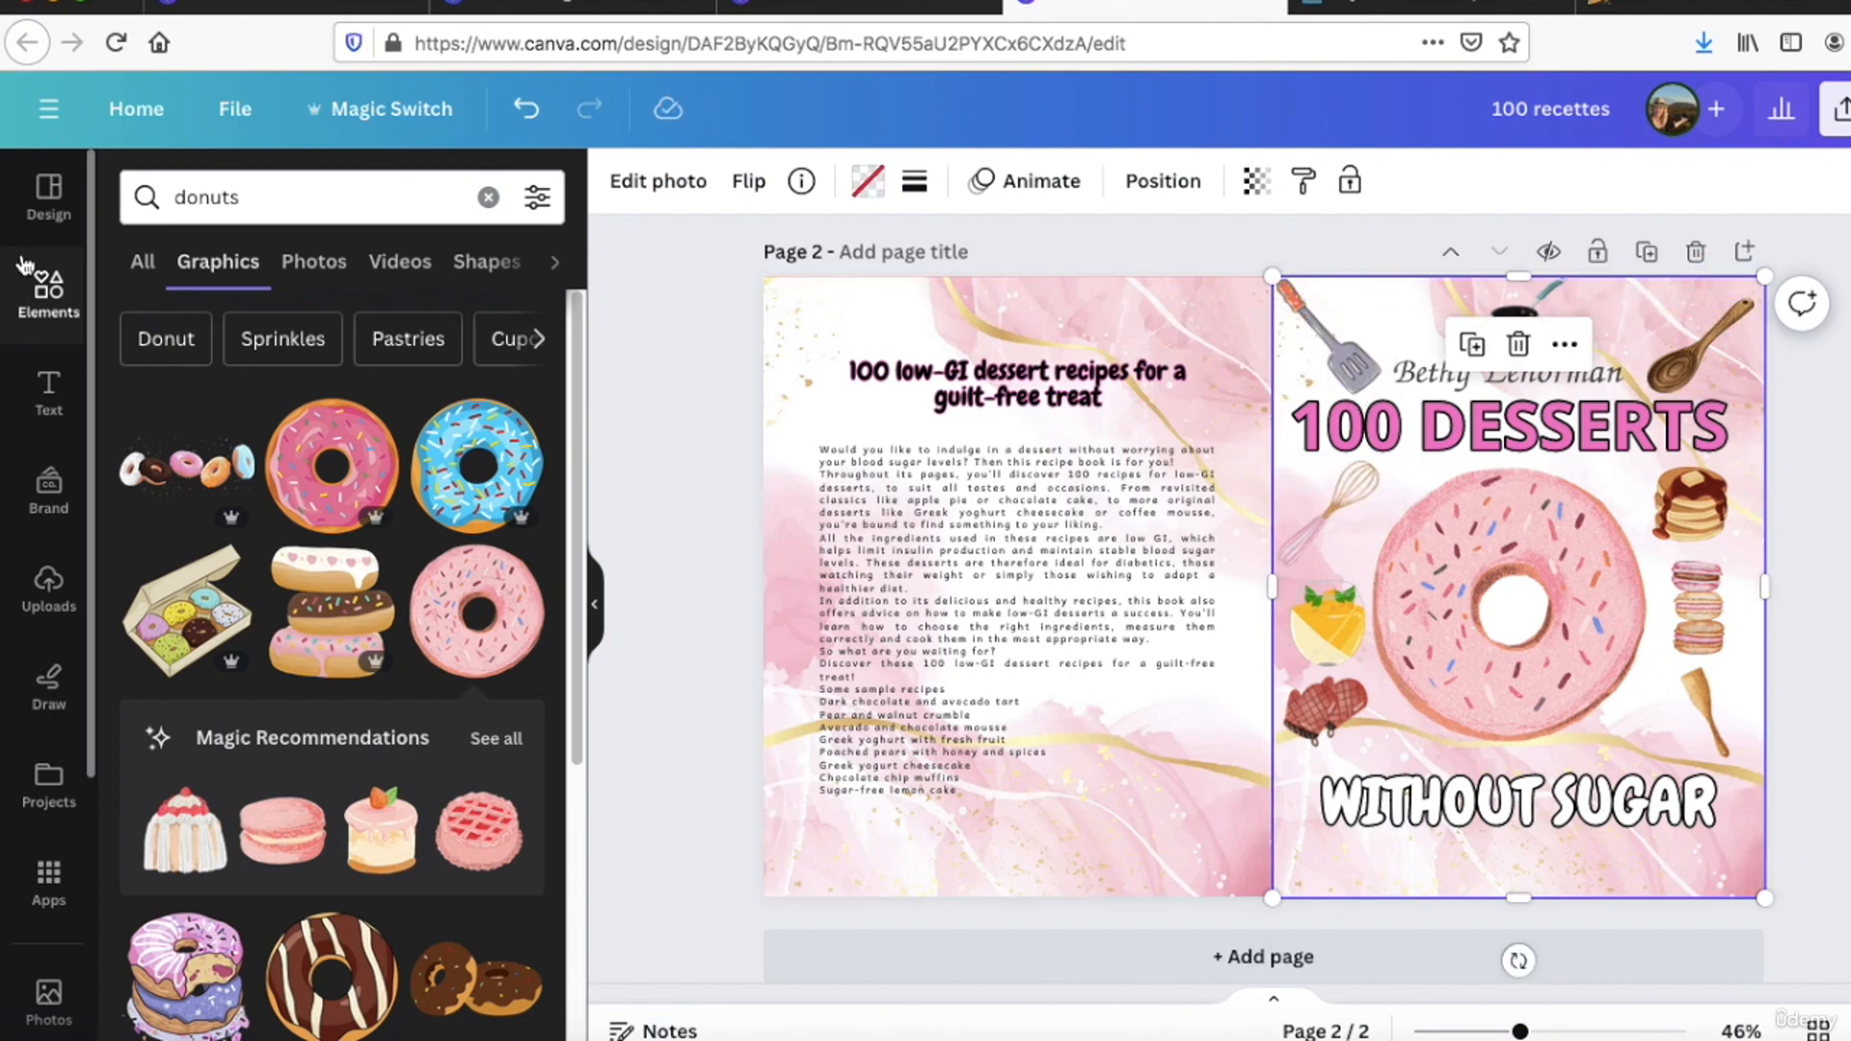
double_click(224, 185)
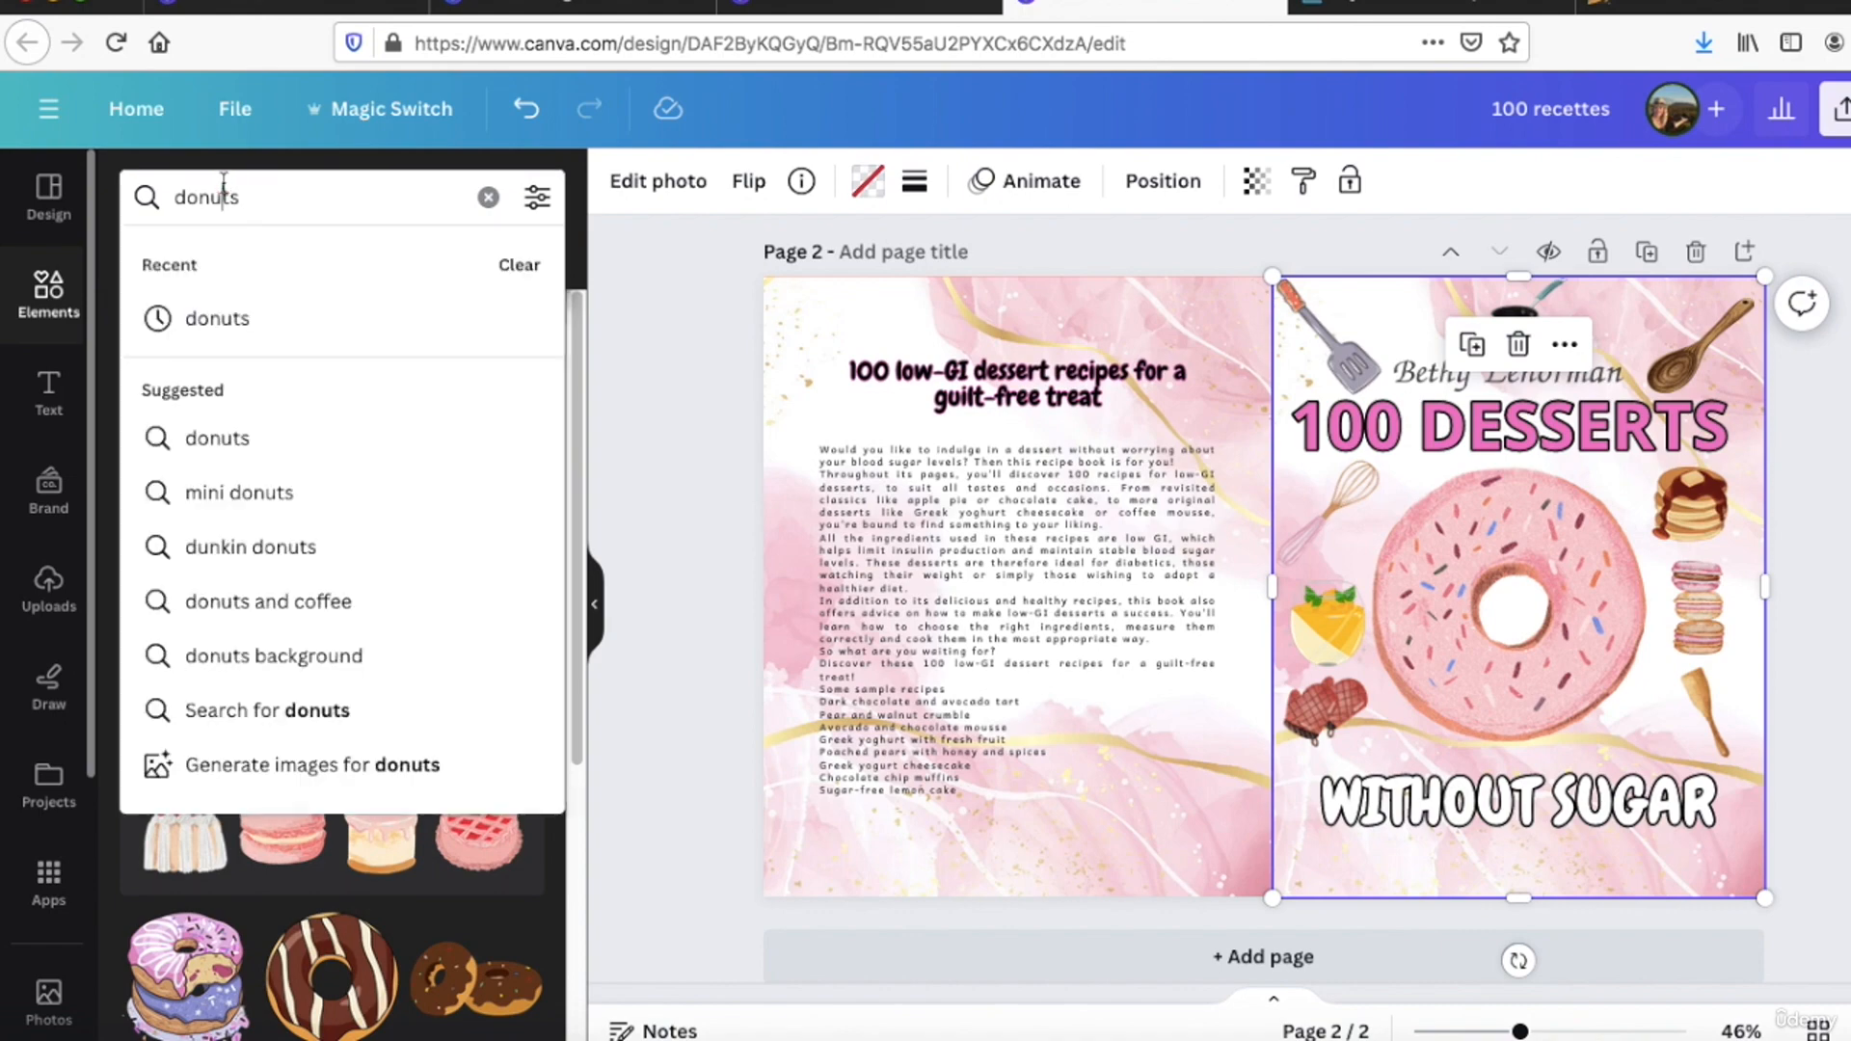
text(p)
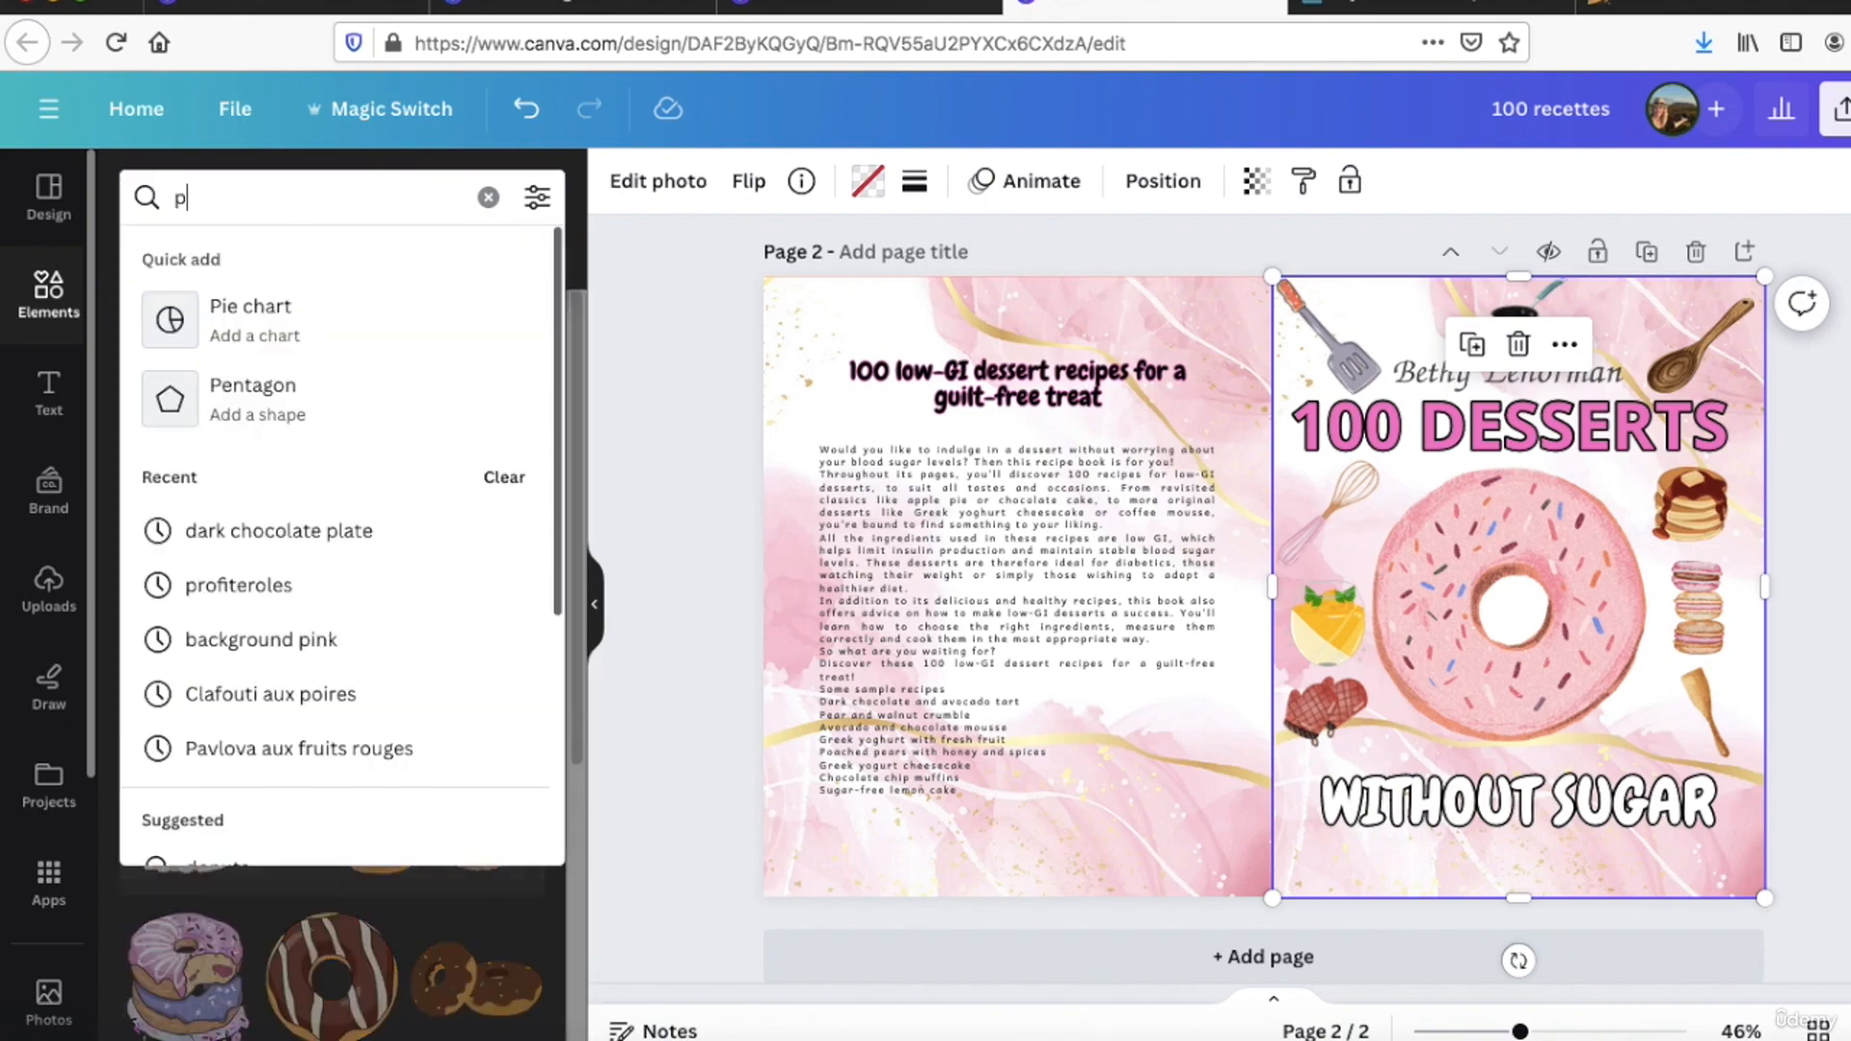
text(ink background)
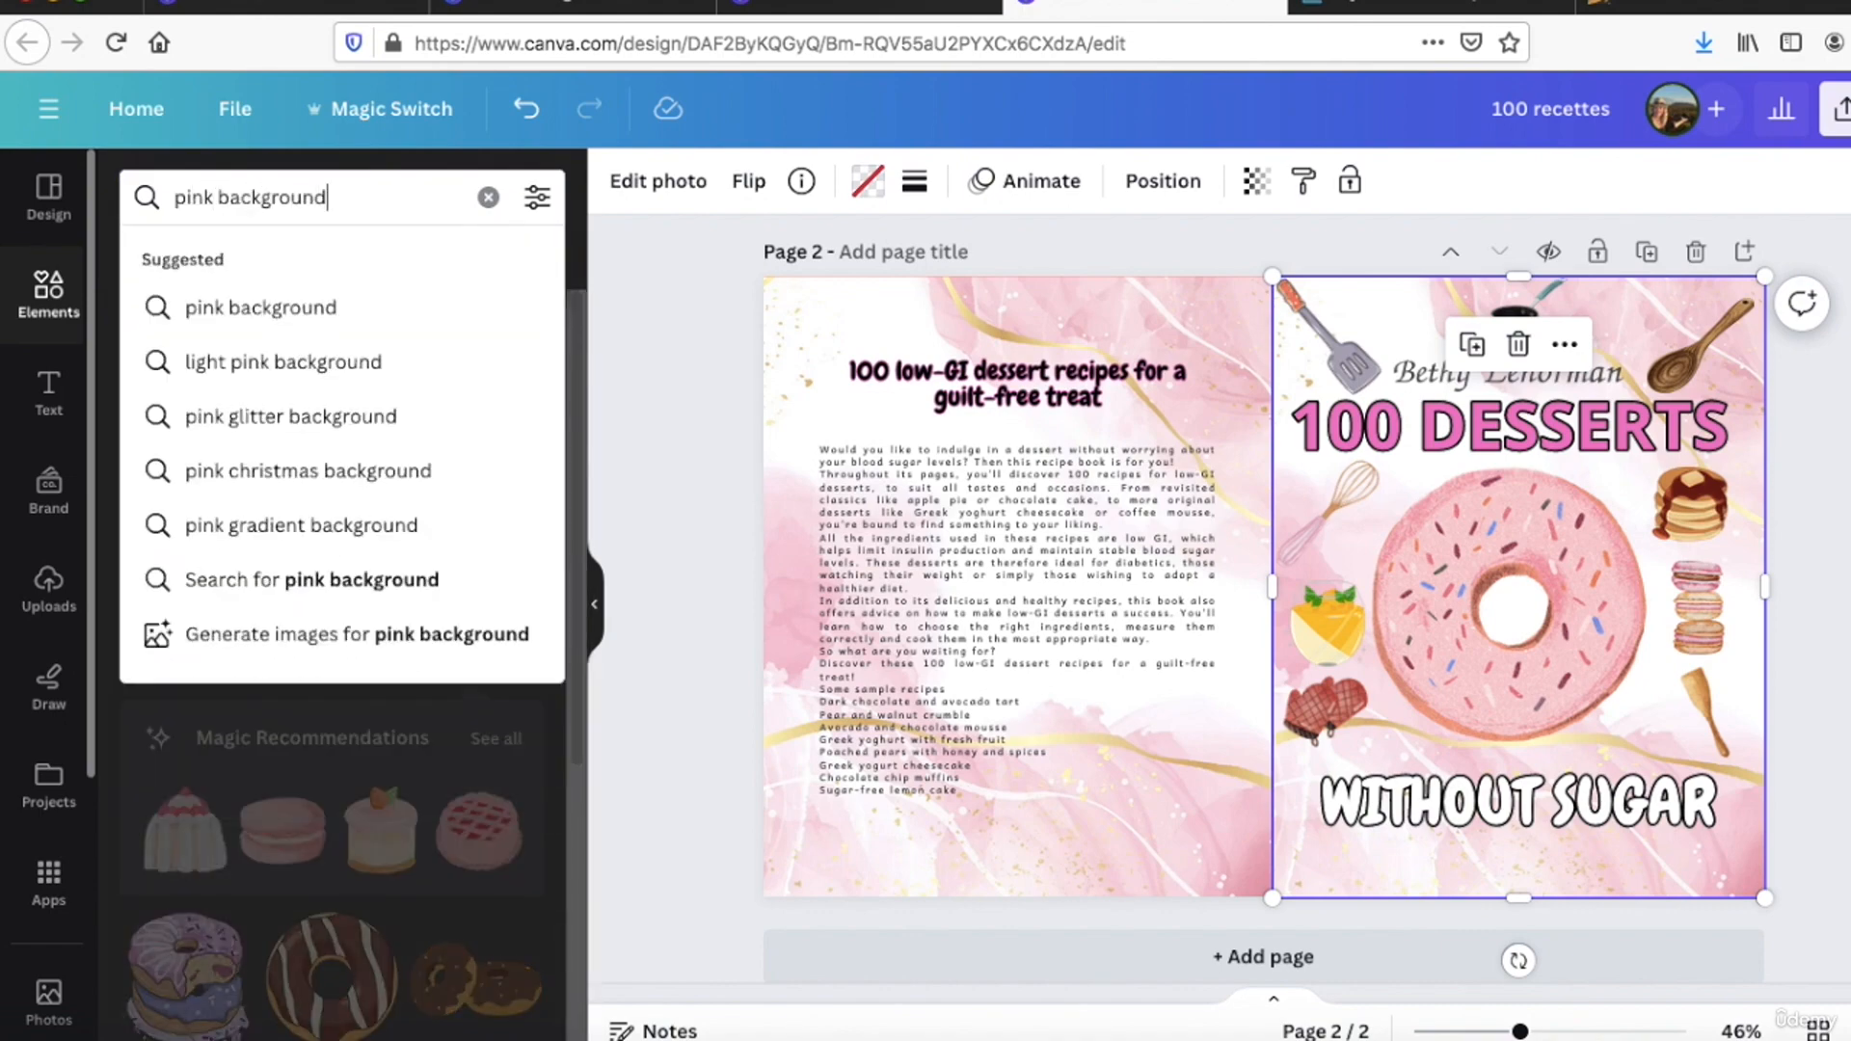
key(Return)
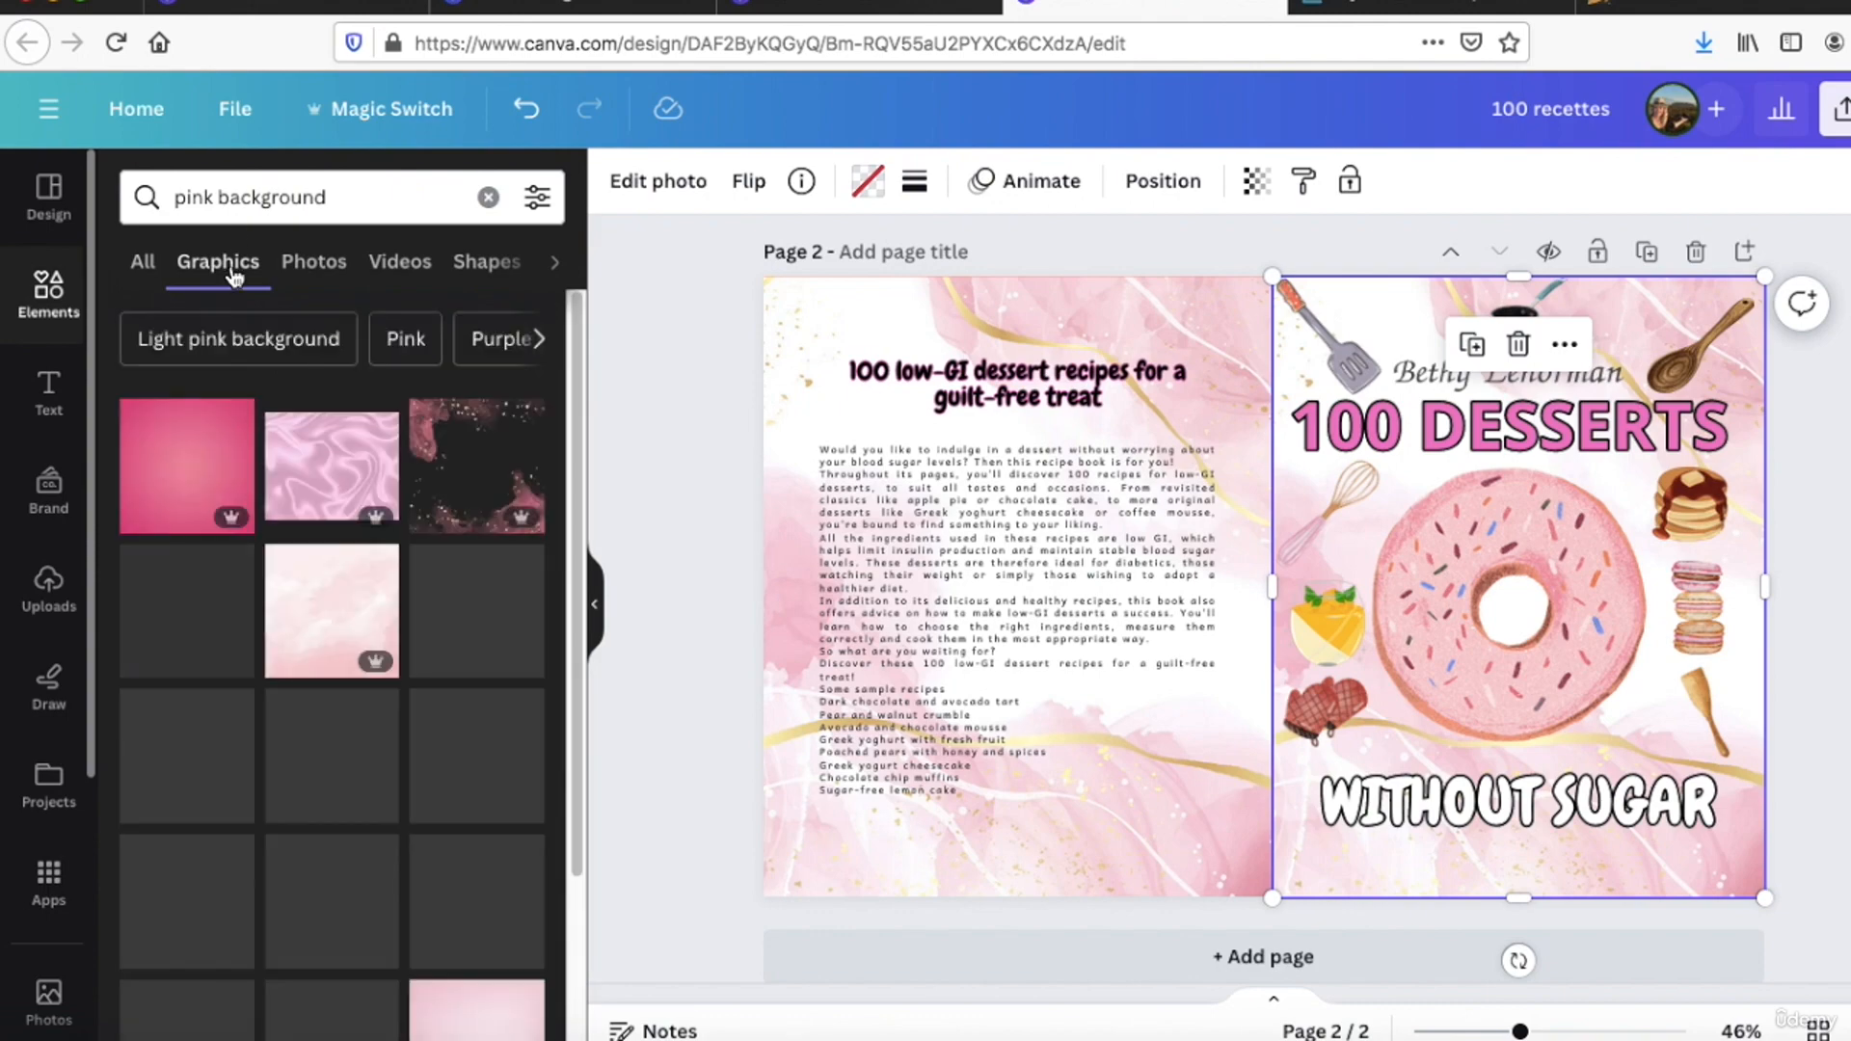
scroll(331, 675, down, 1)
drag(331, 435, 1300, 297)
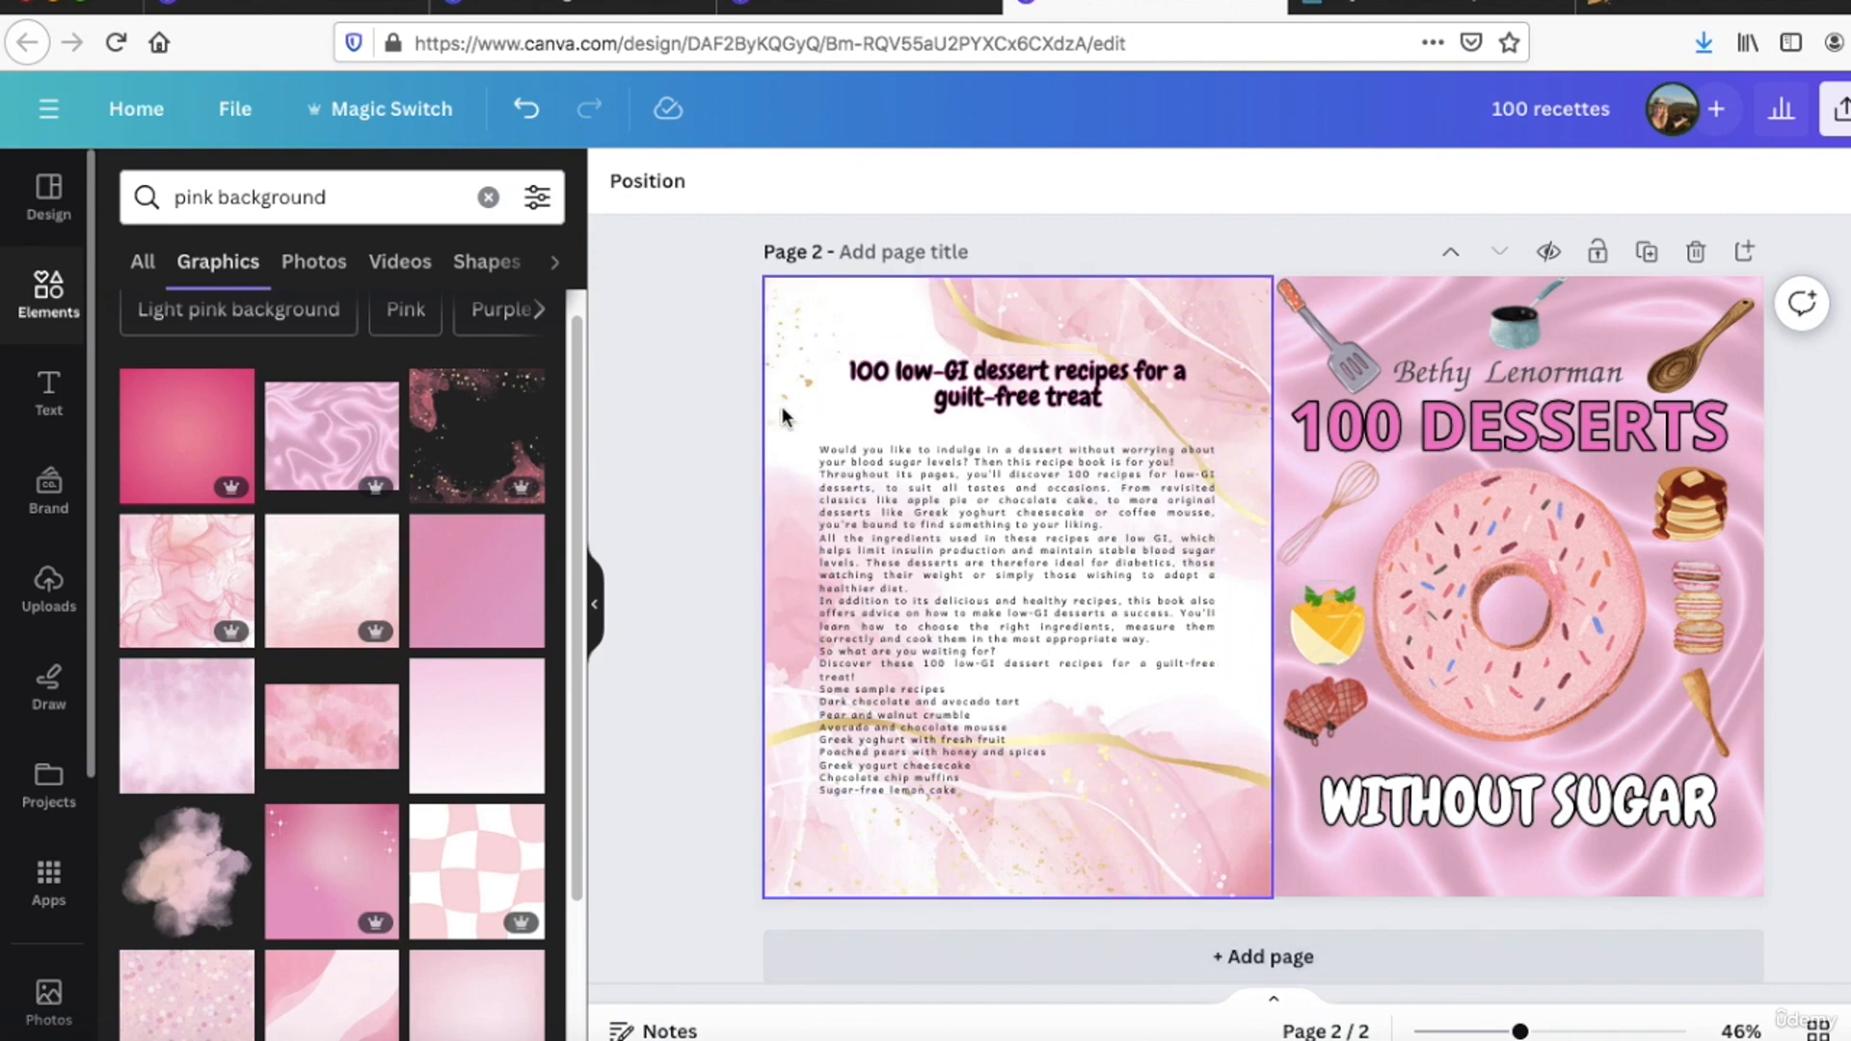
Step: Examine the back cover's description text and its background image on page 2
click(822, 492)
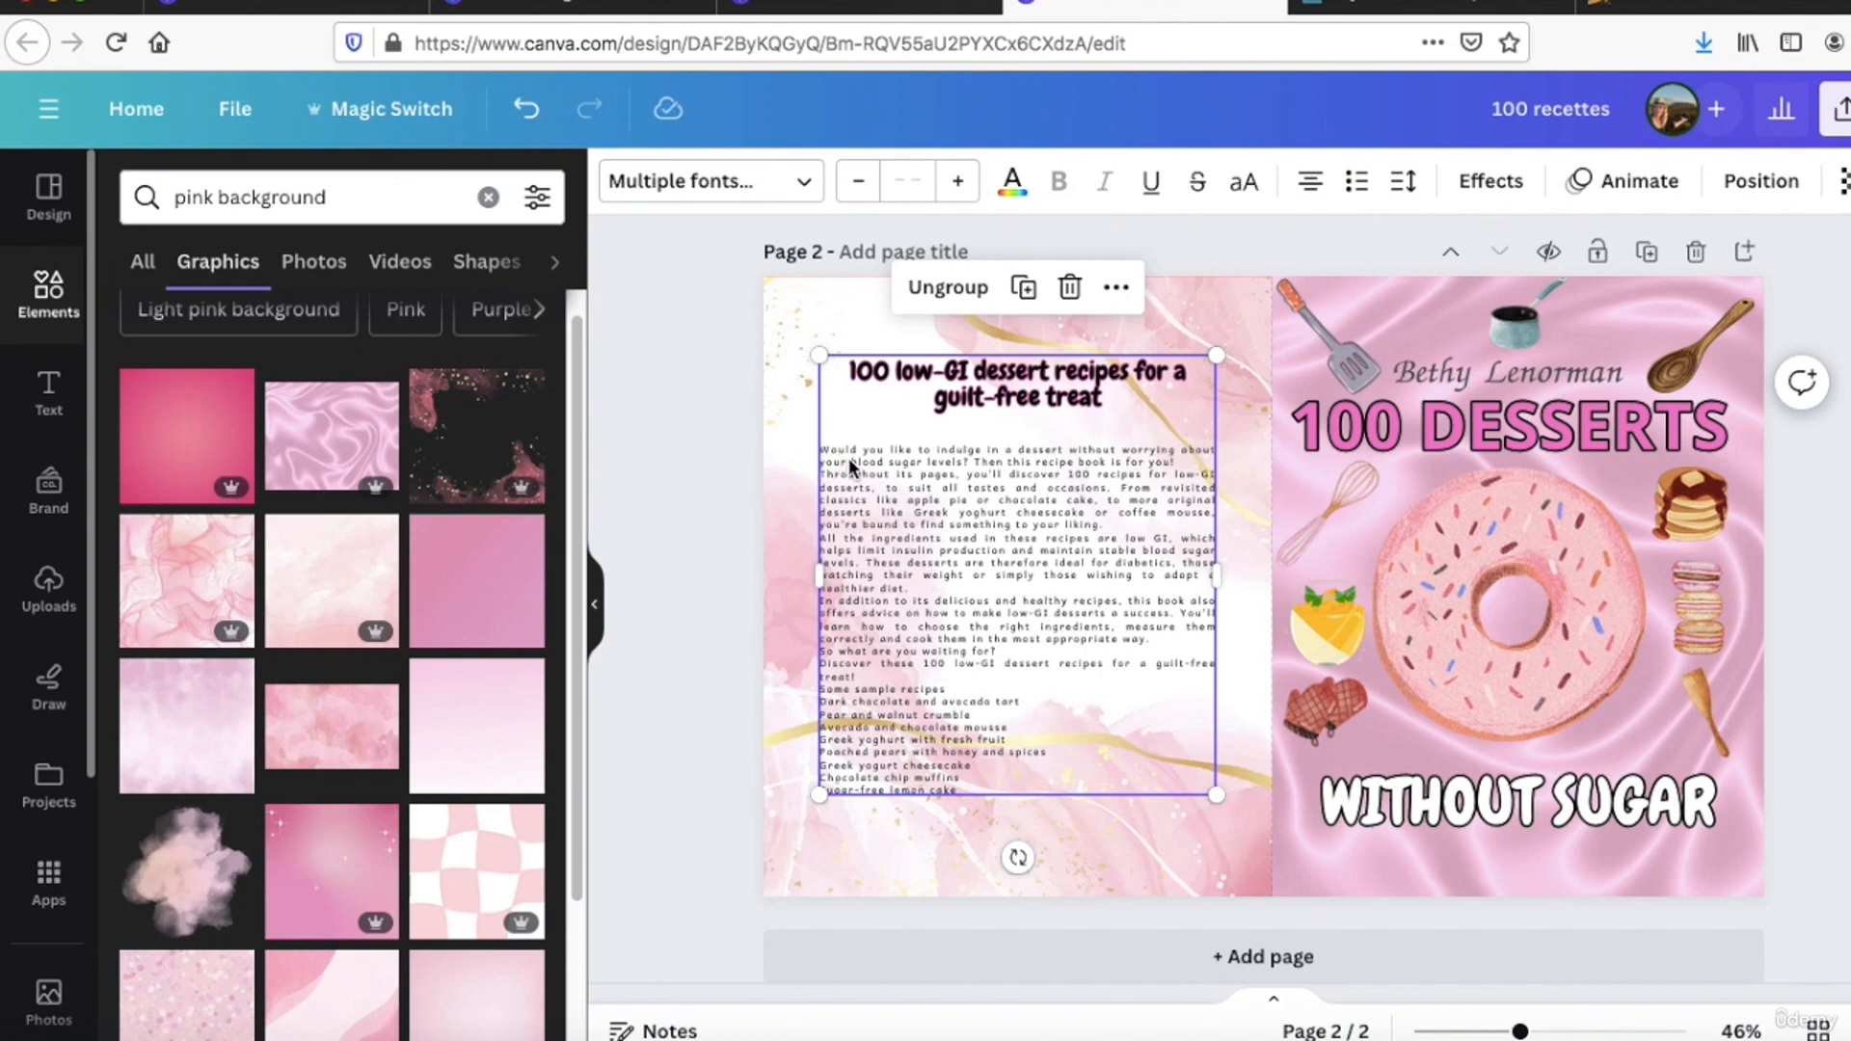
click(849, 459)
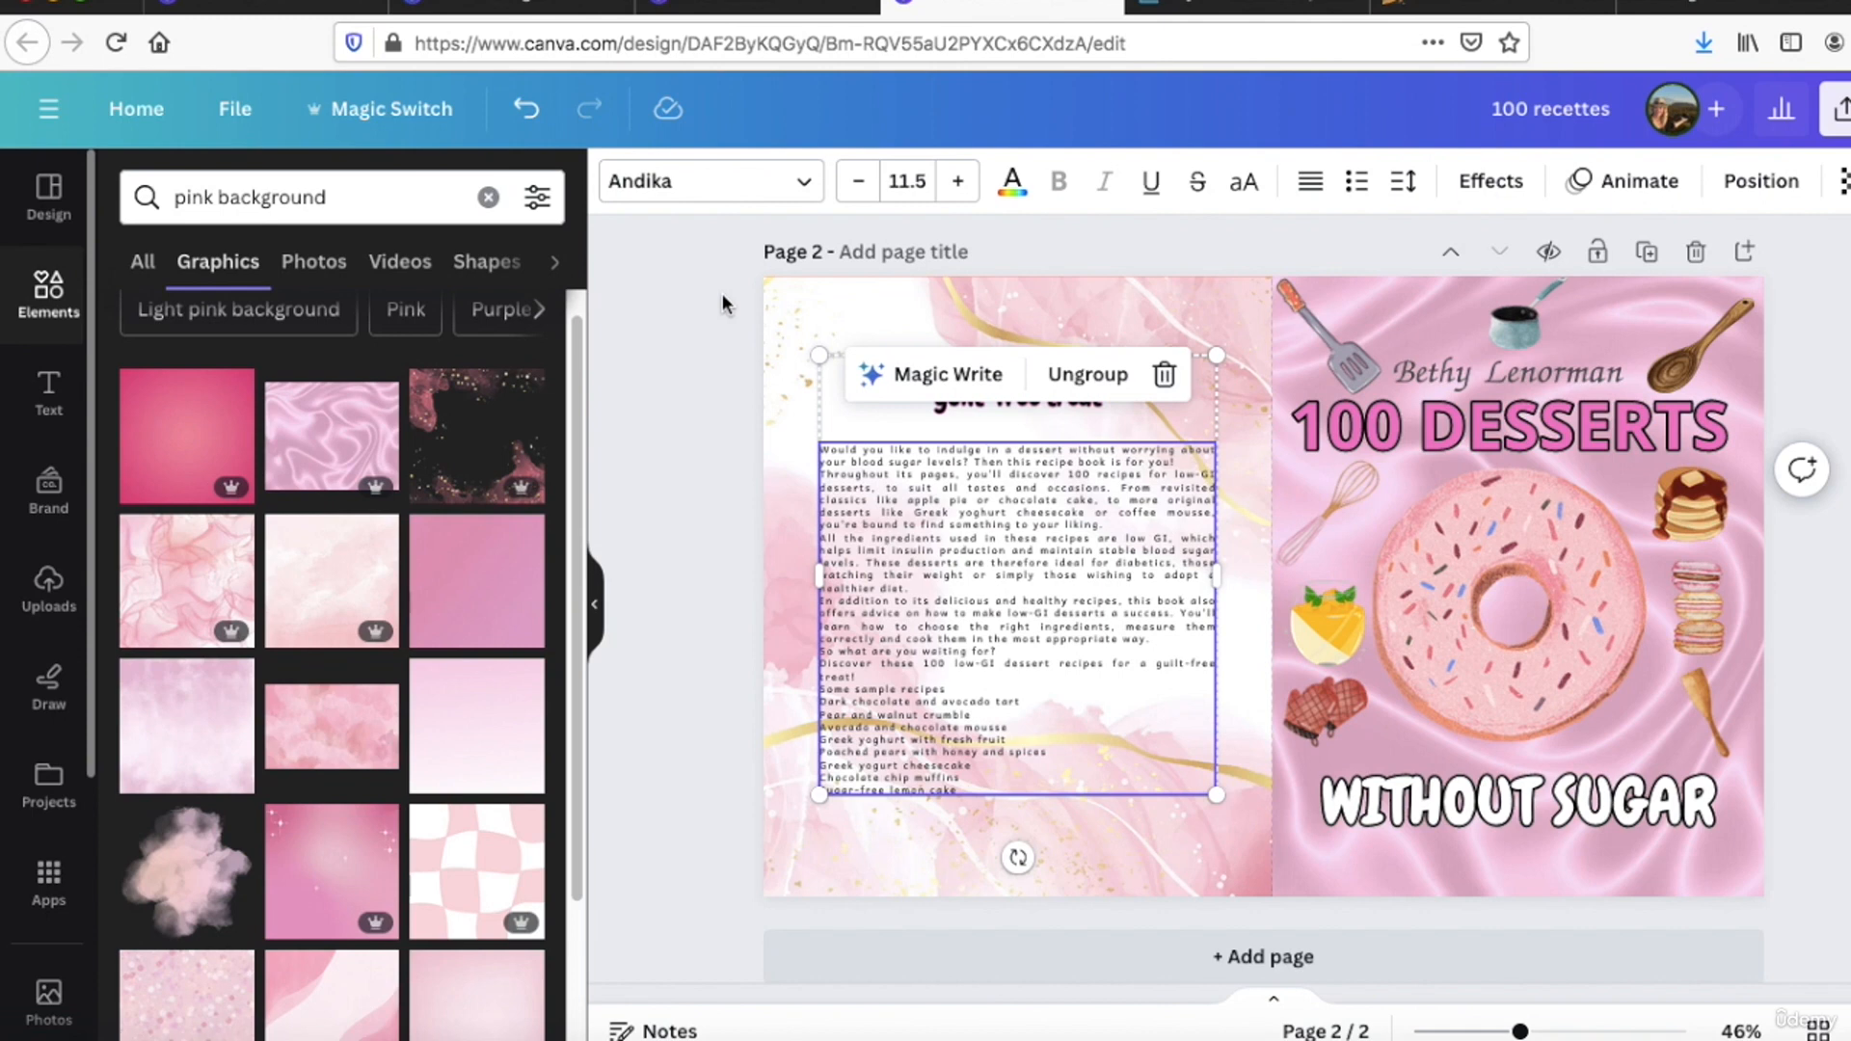
click(794, 310)
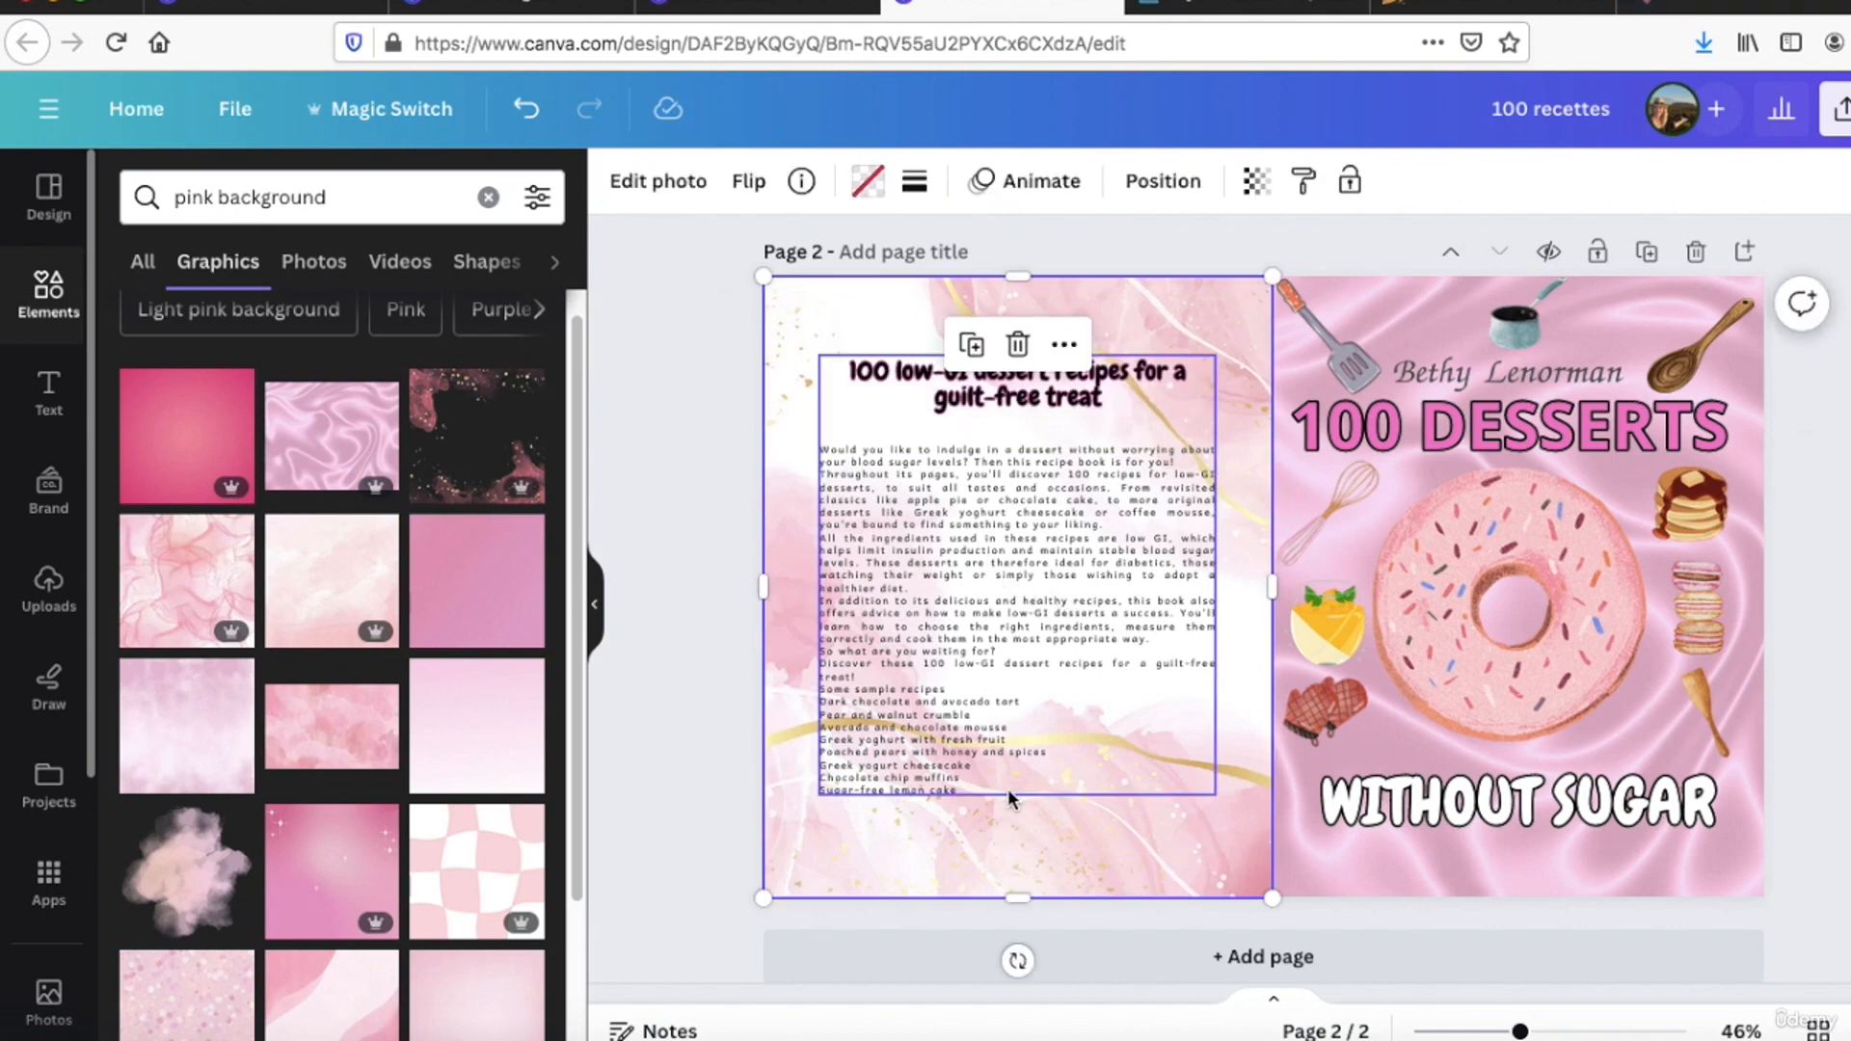
Step: Switch to Bard and begin the prompt "Write a description for the back cover of a book with the following title"
click(1722, 8)
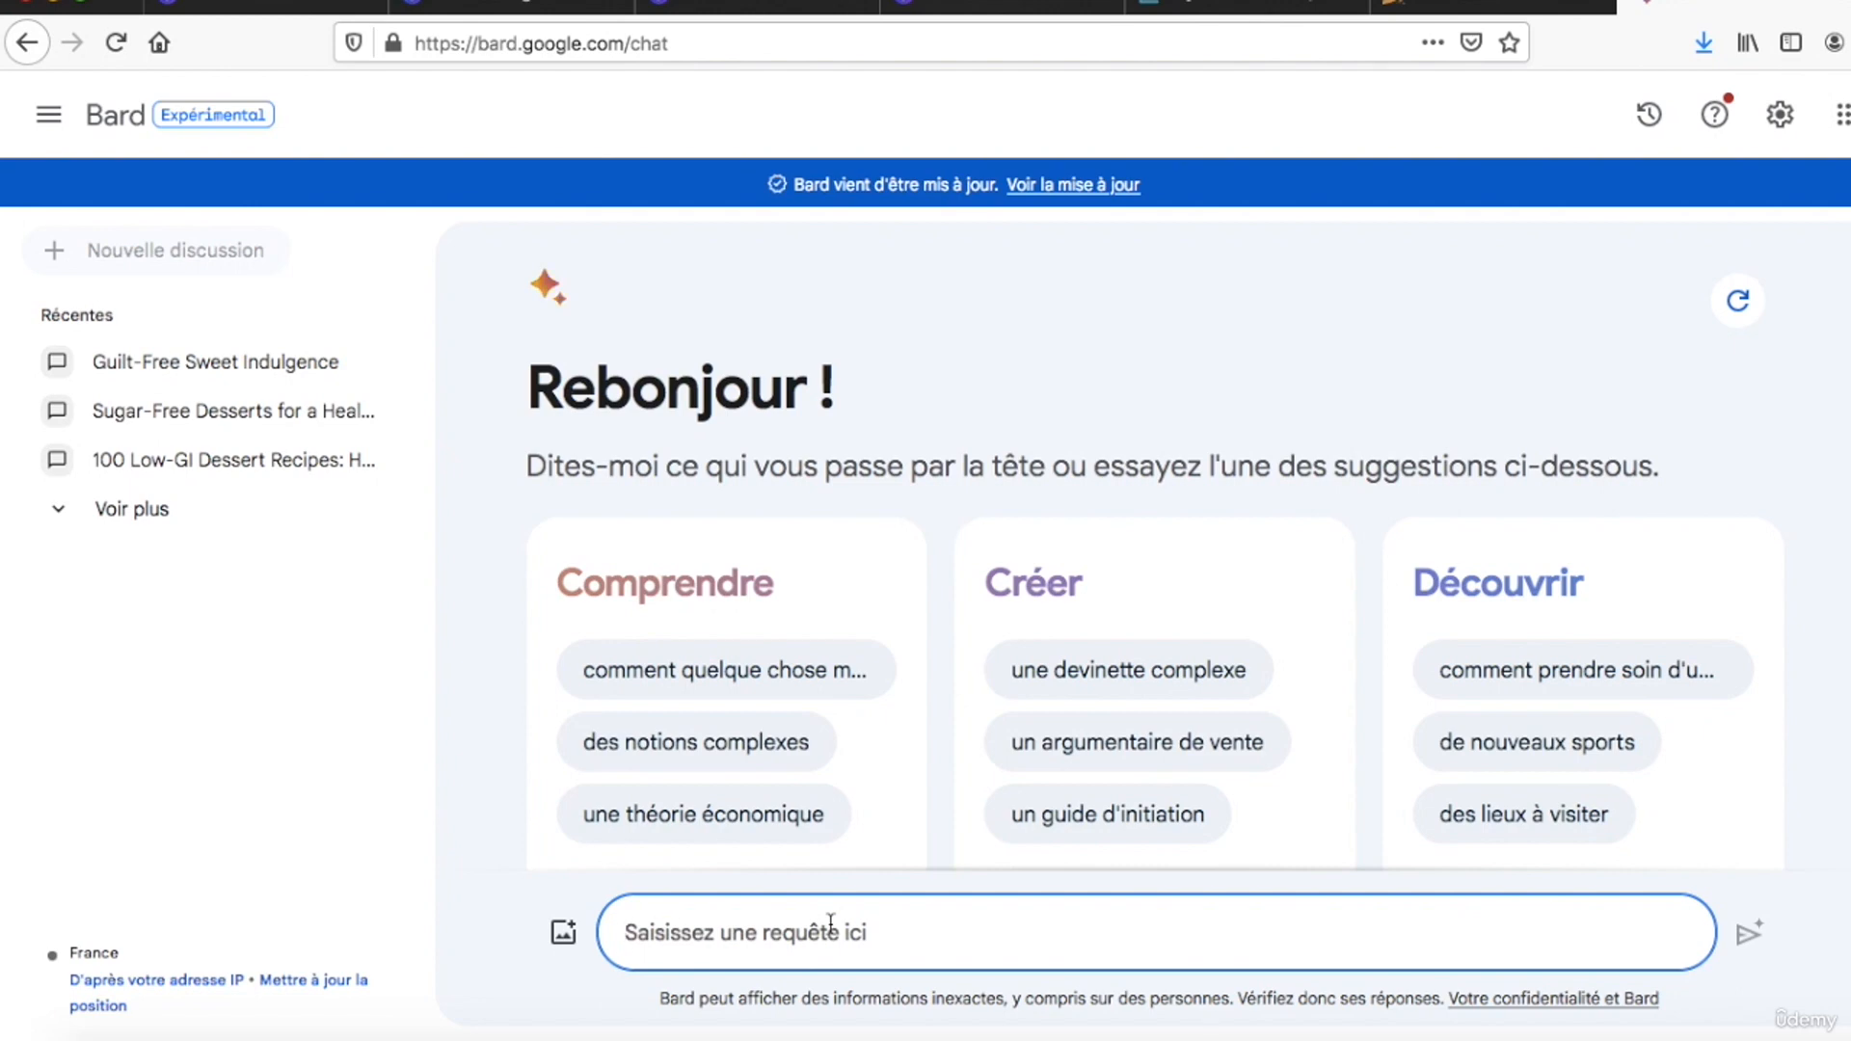
text(W)
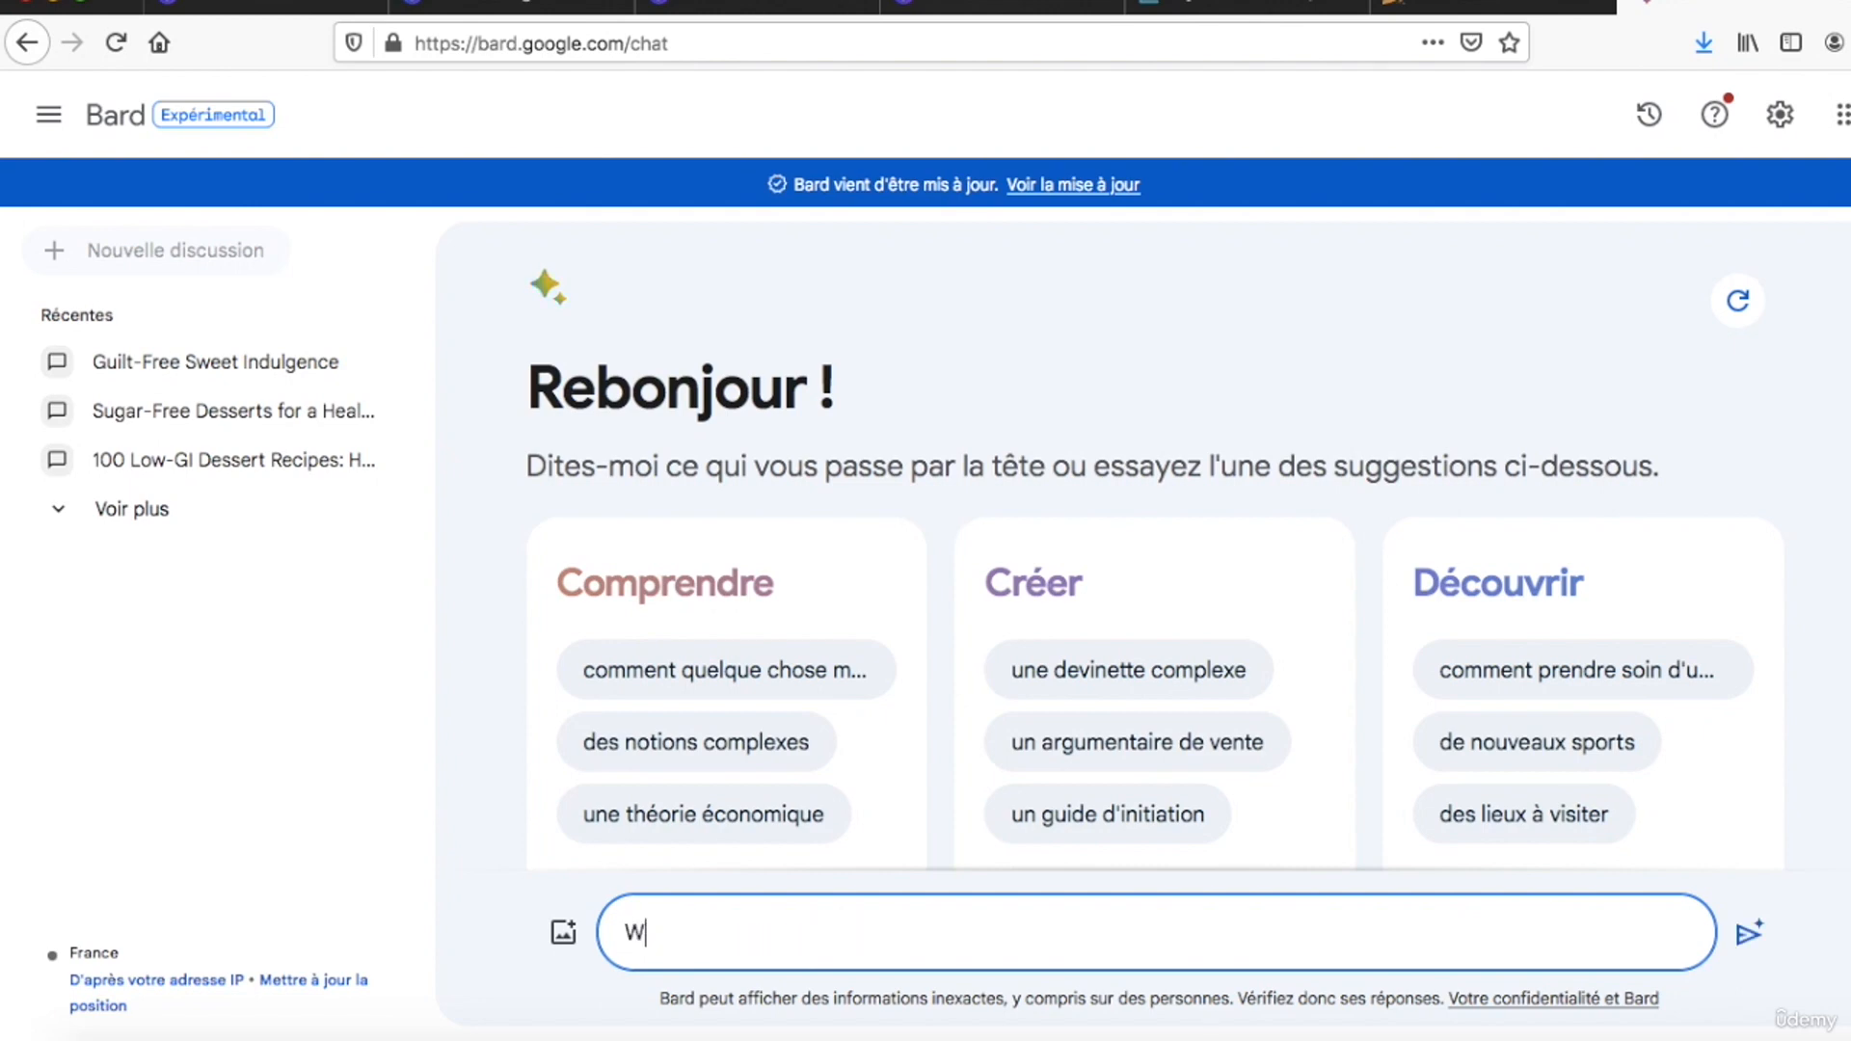
text(irteite a descript)
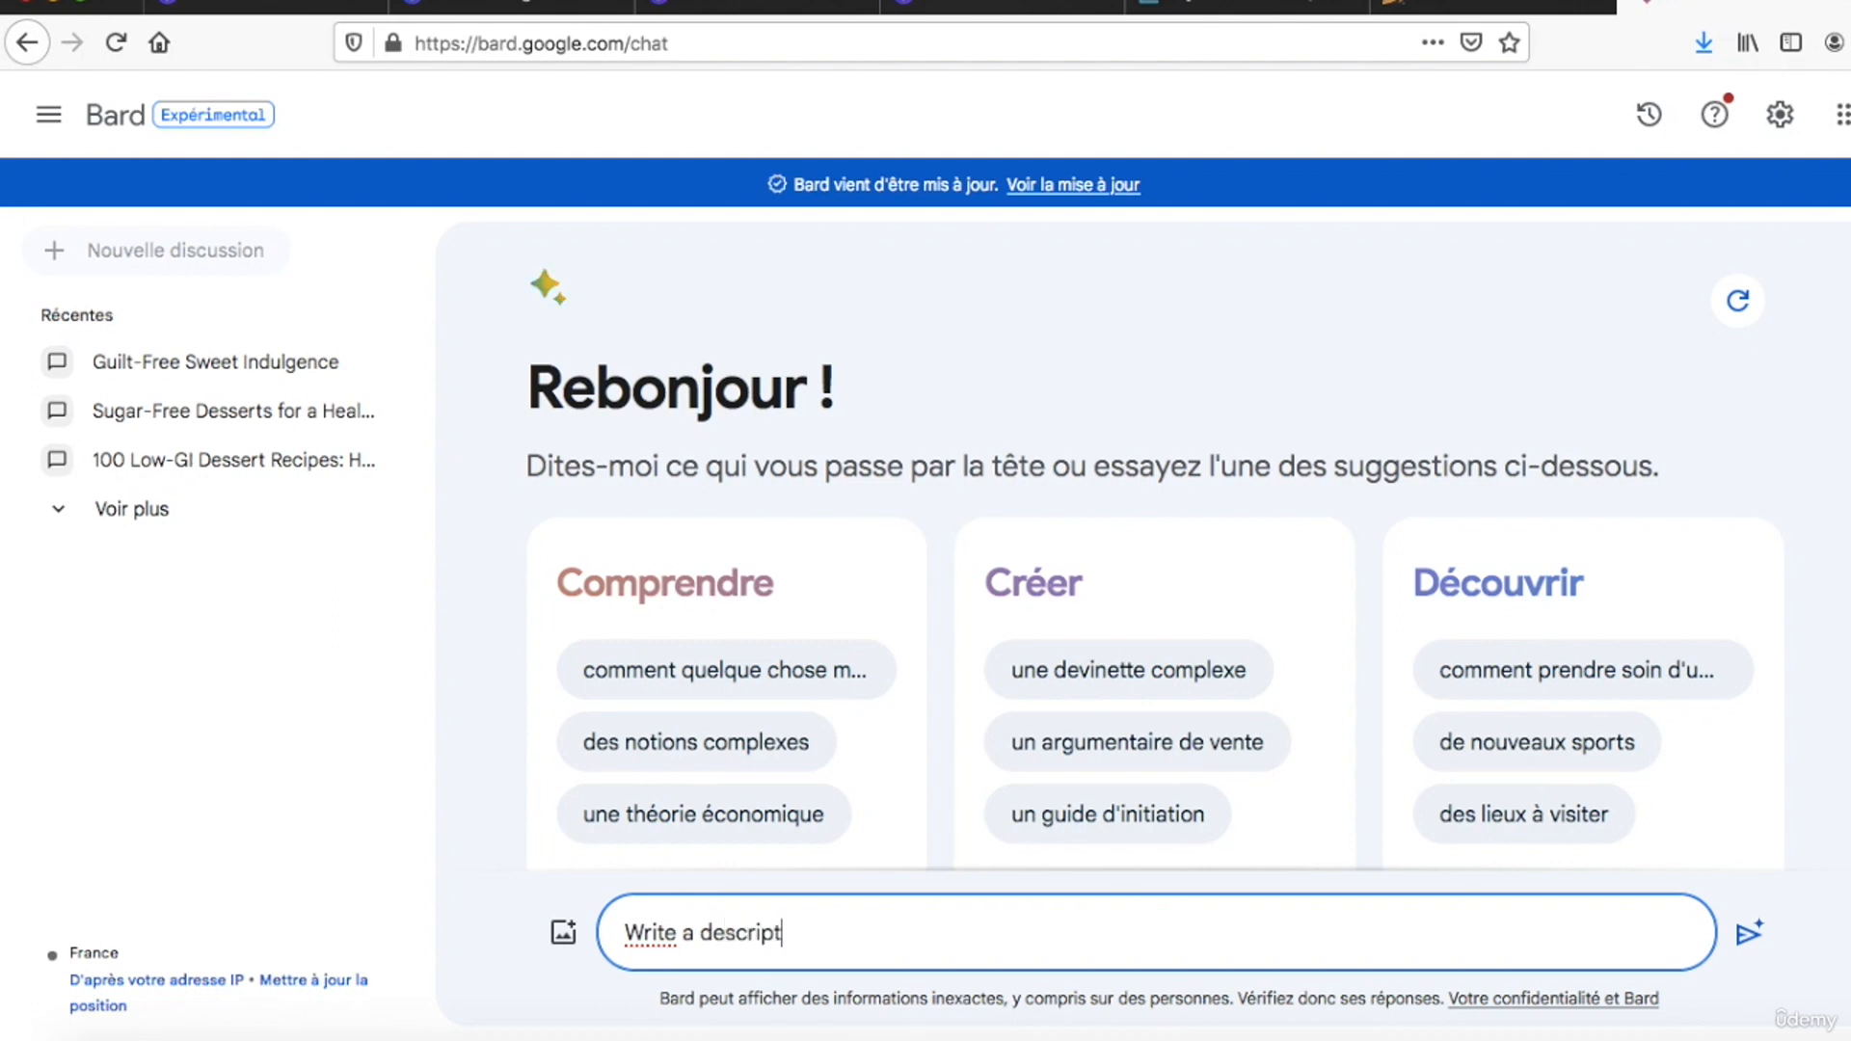
text(ion for the back covert)
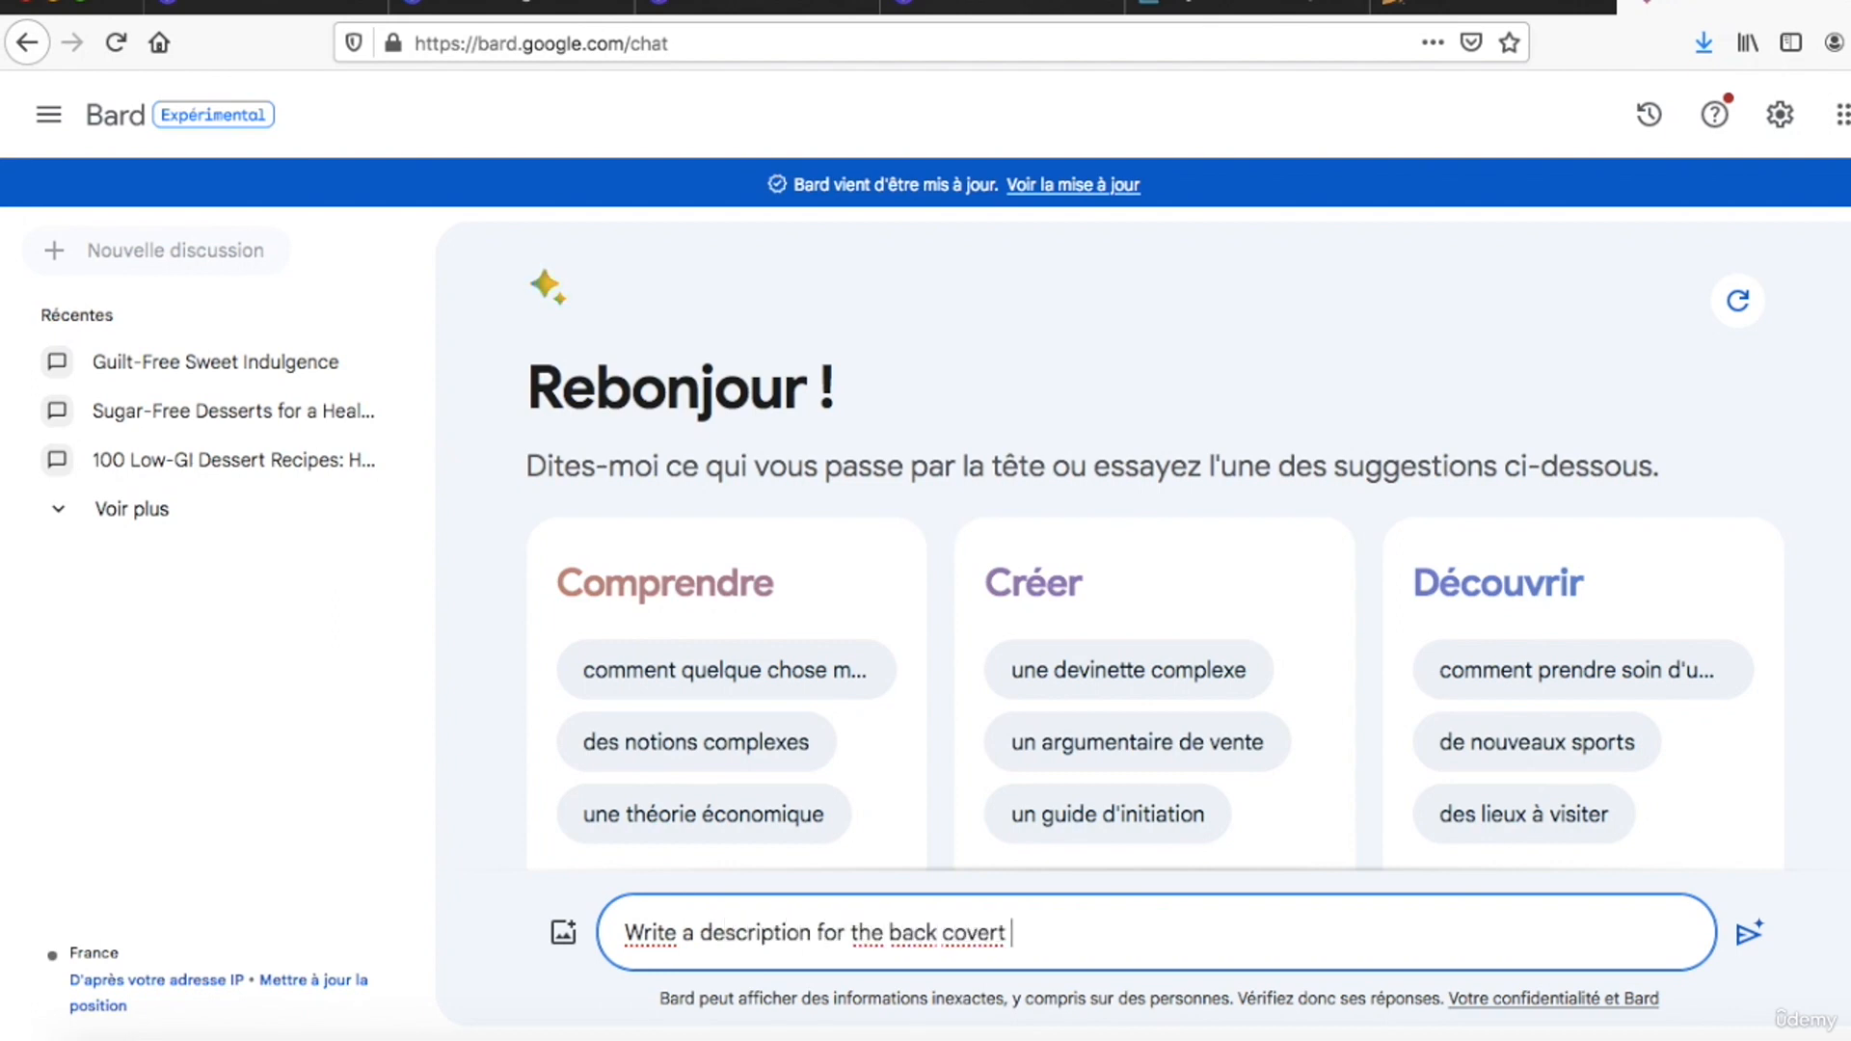
key(BackSpace)
key(BackSpace)
text(of a book with the )
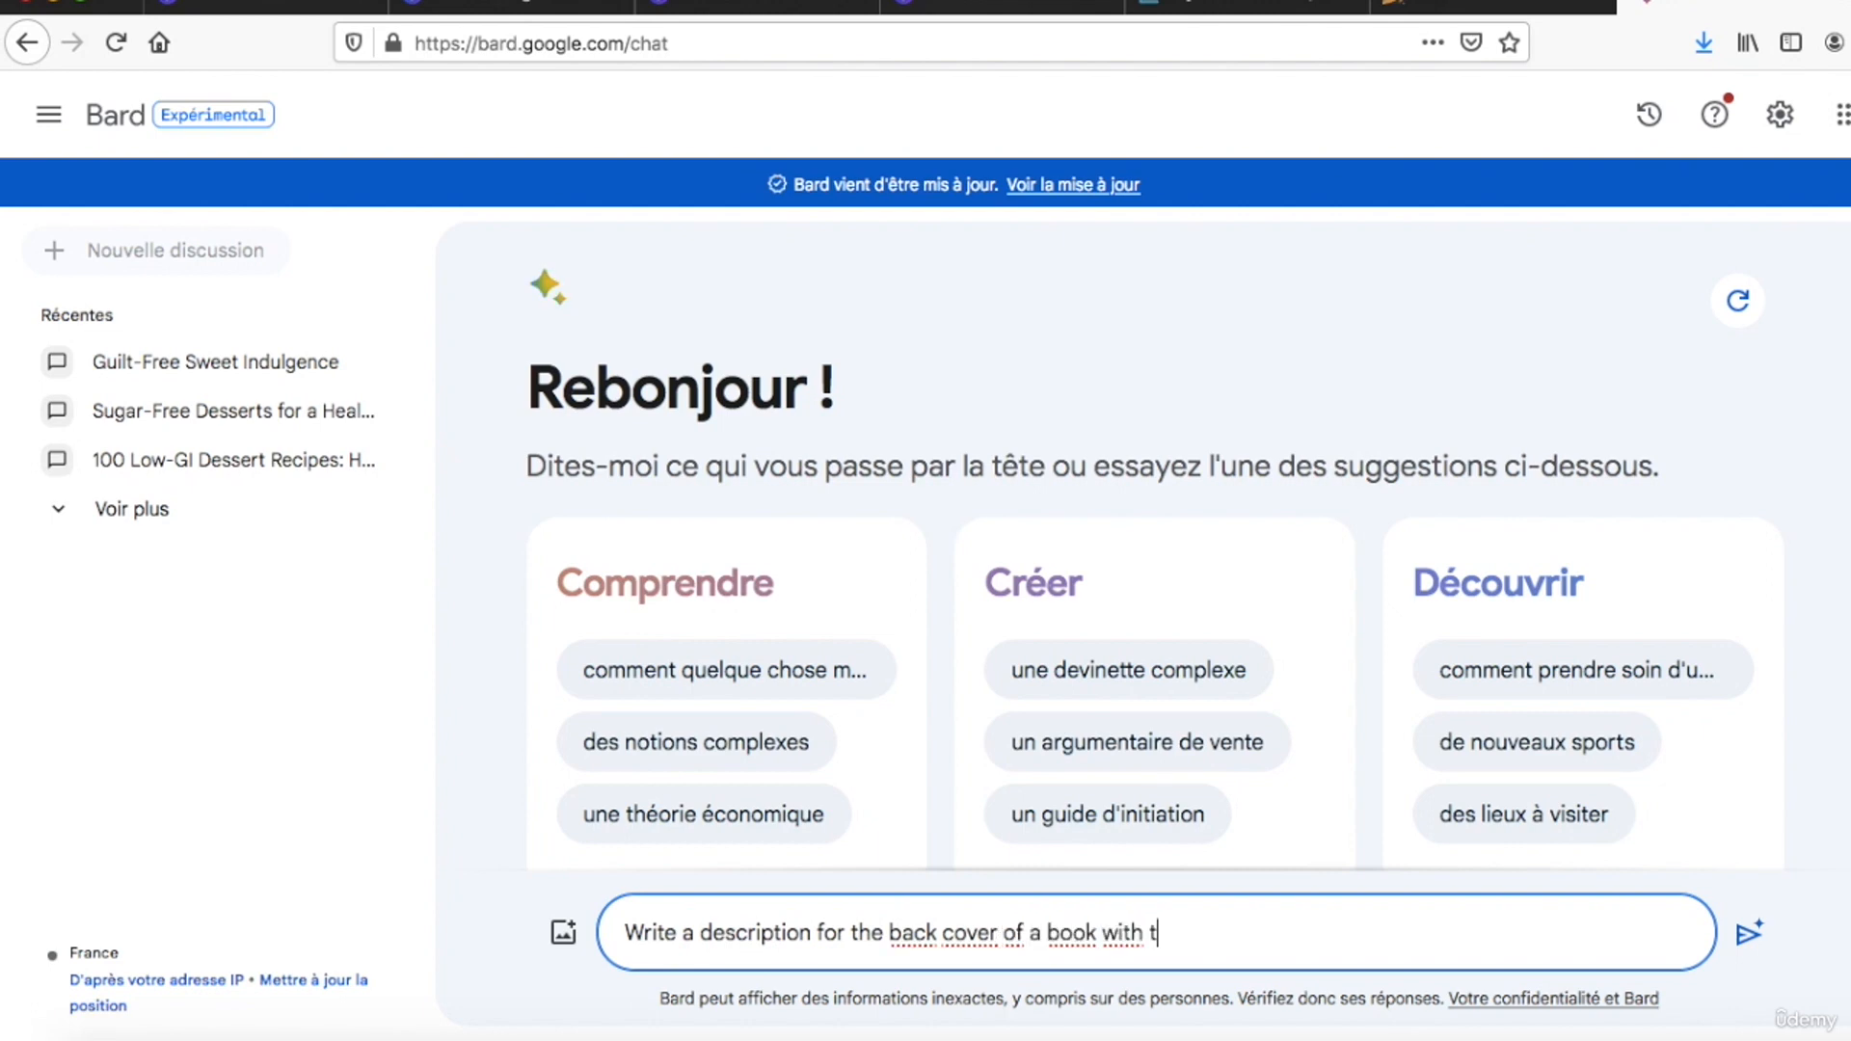
text(following title)
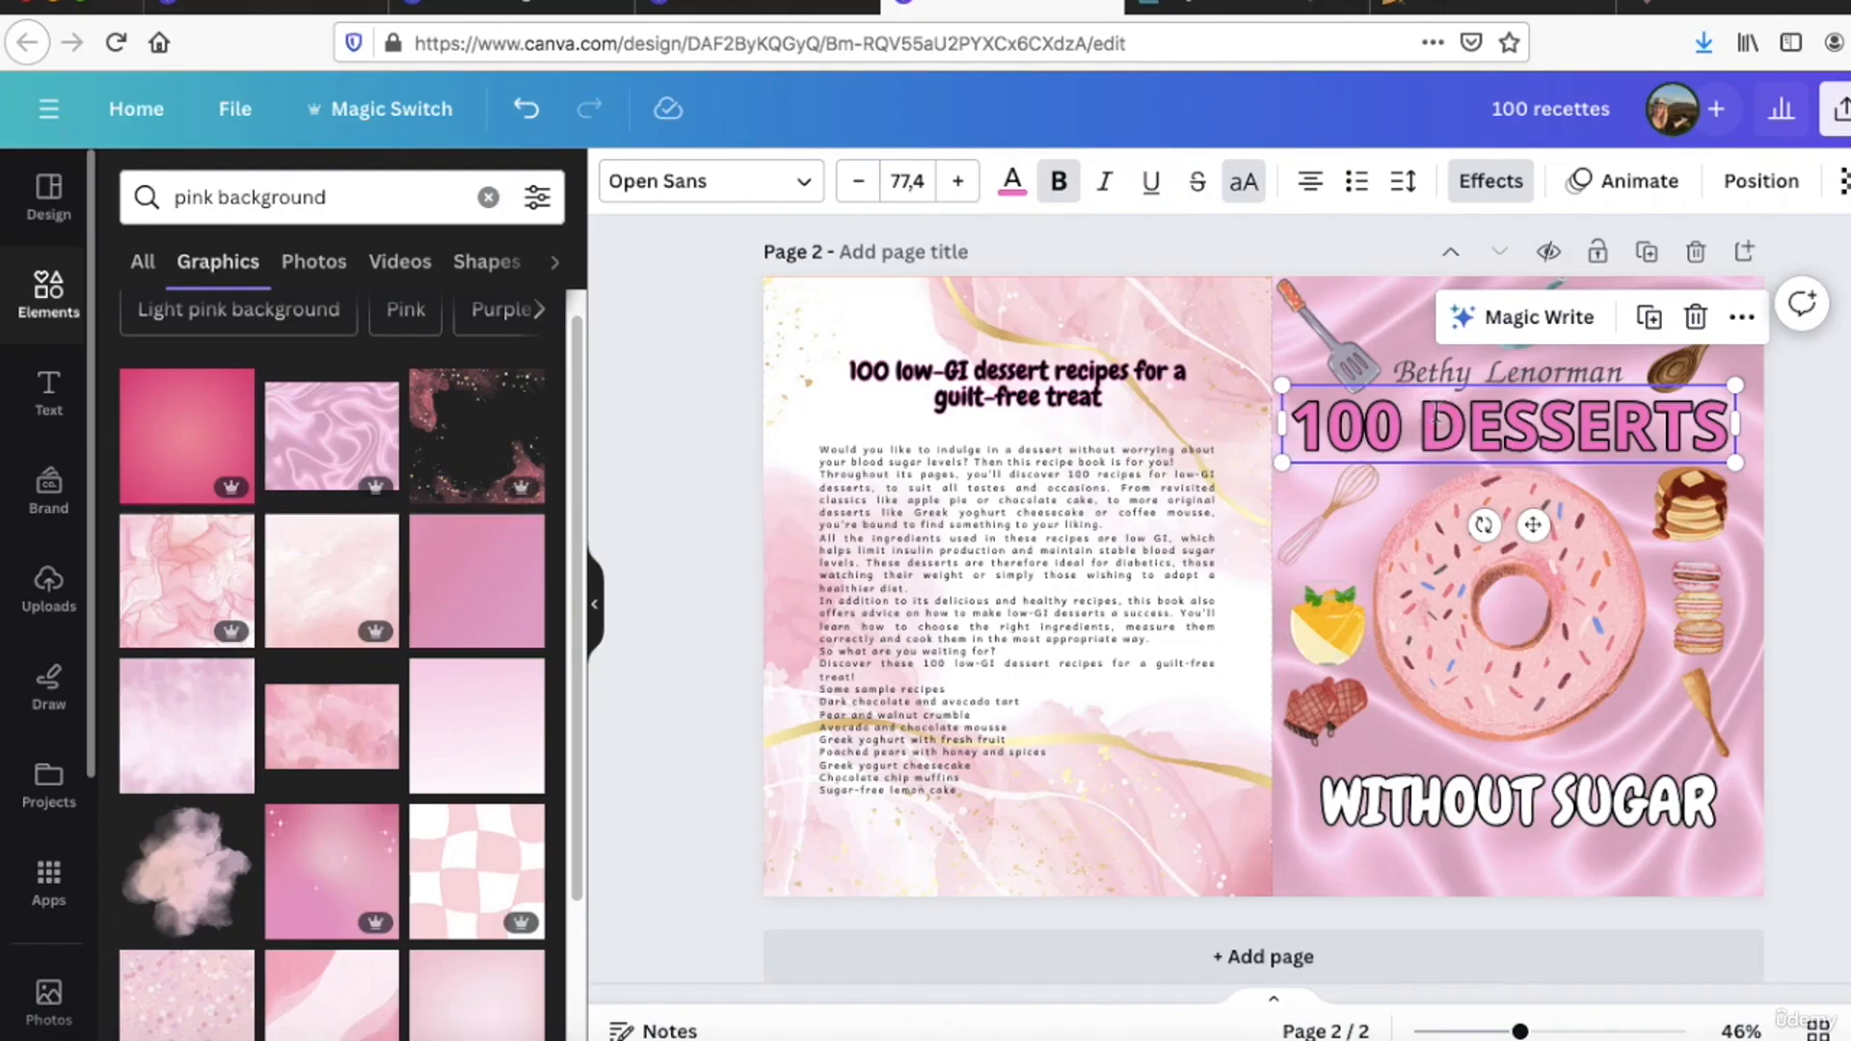
Step: Check the title on the front cover in Canva, complete the Bard prompt with "100 desserts without sugar" and submit it
double_click(1435, 420)
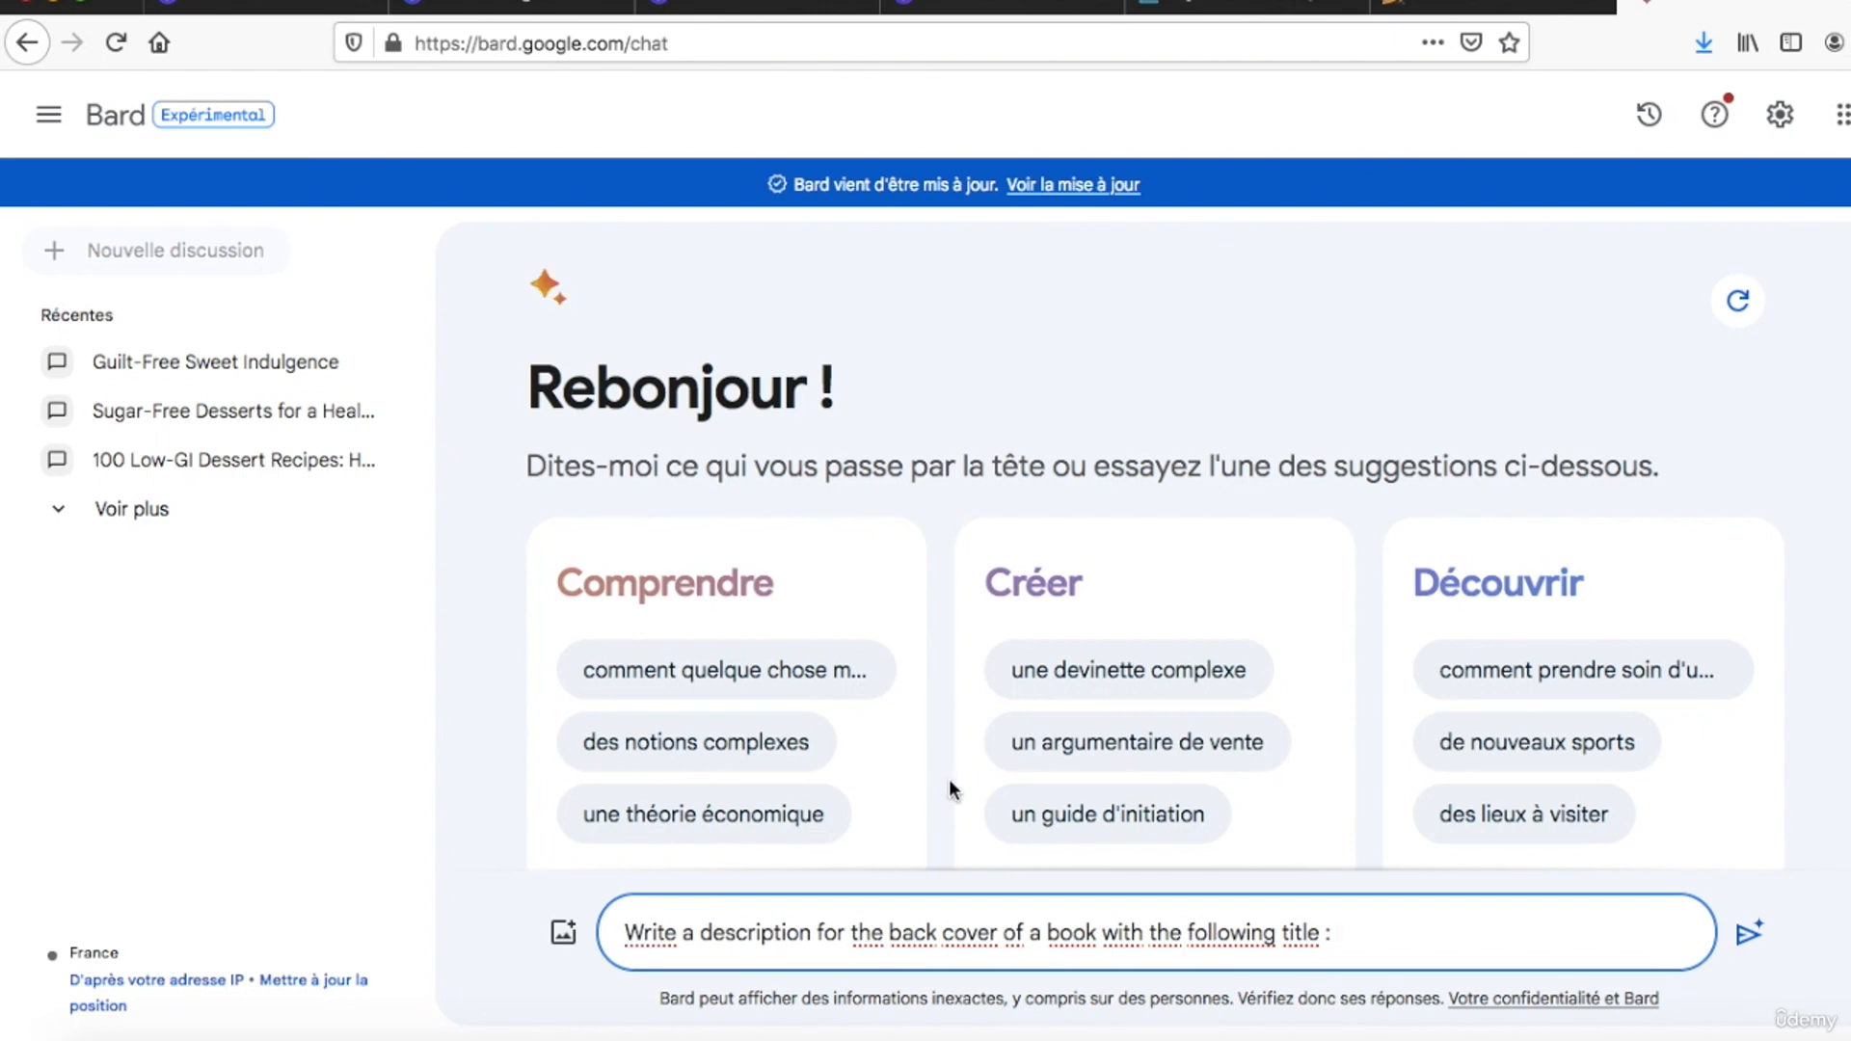
text(100 desserts )
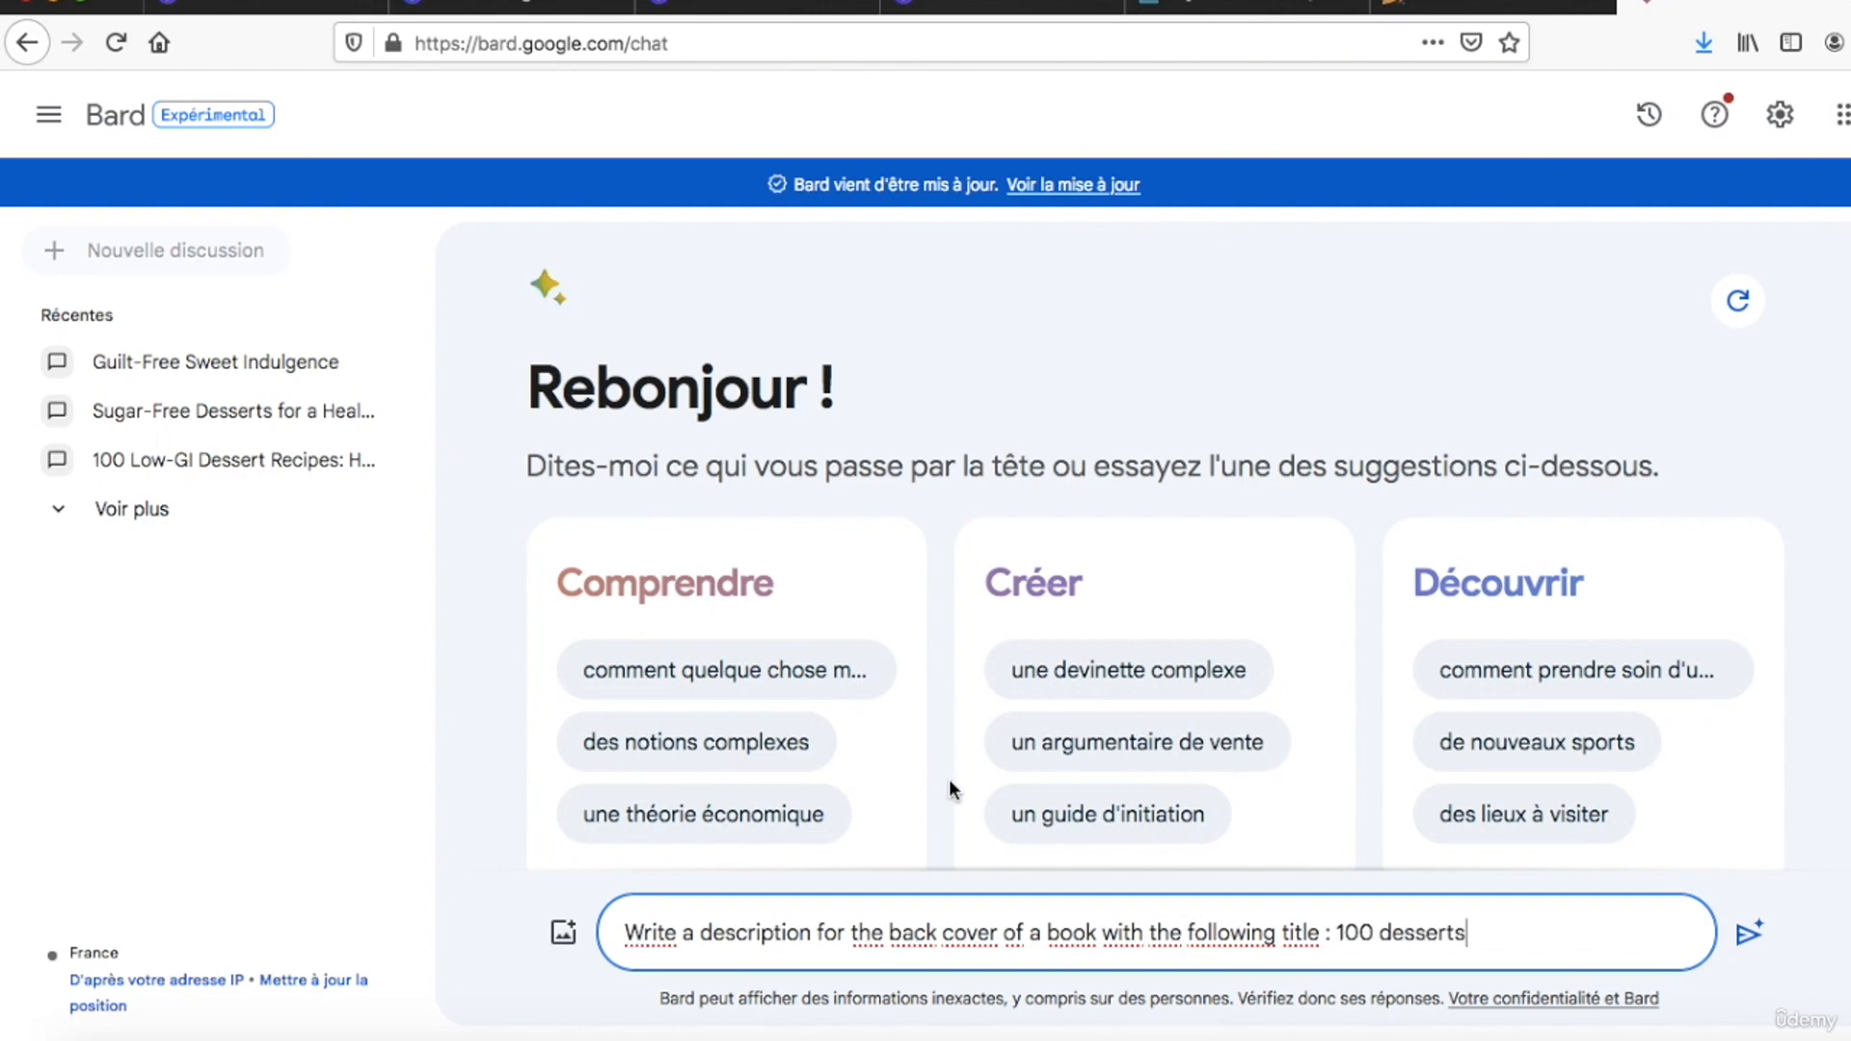
text(w)
key(BackSpace)
text(witho)
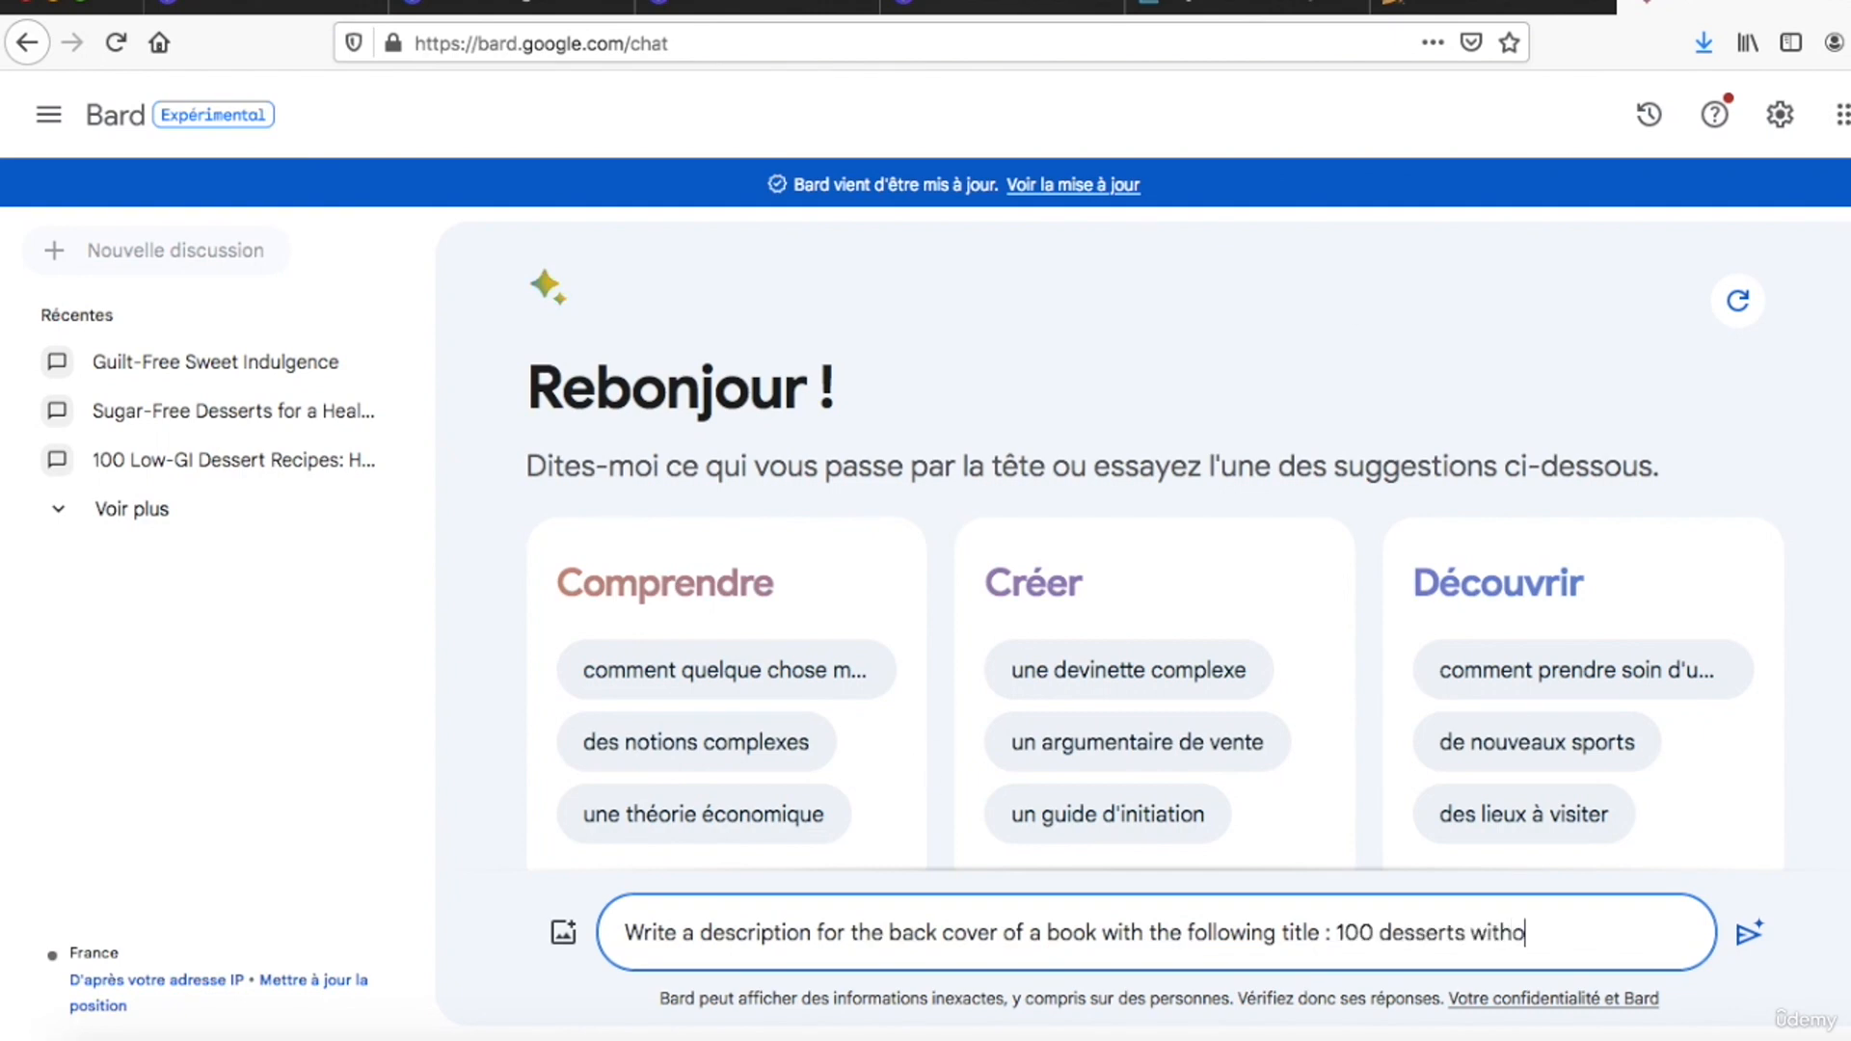
text(ut sugar)
key(Return)
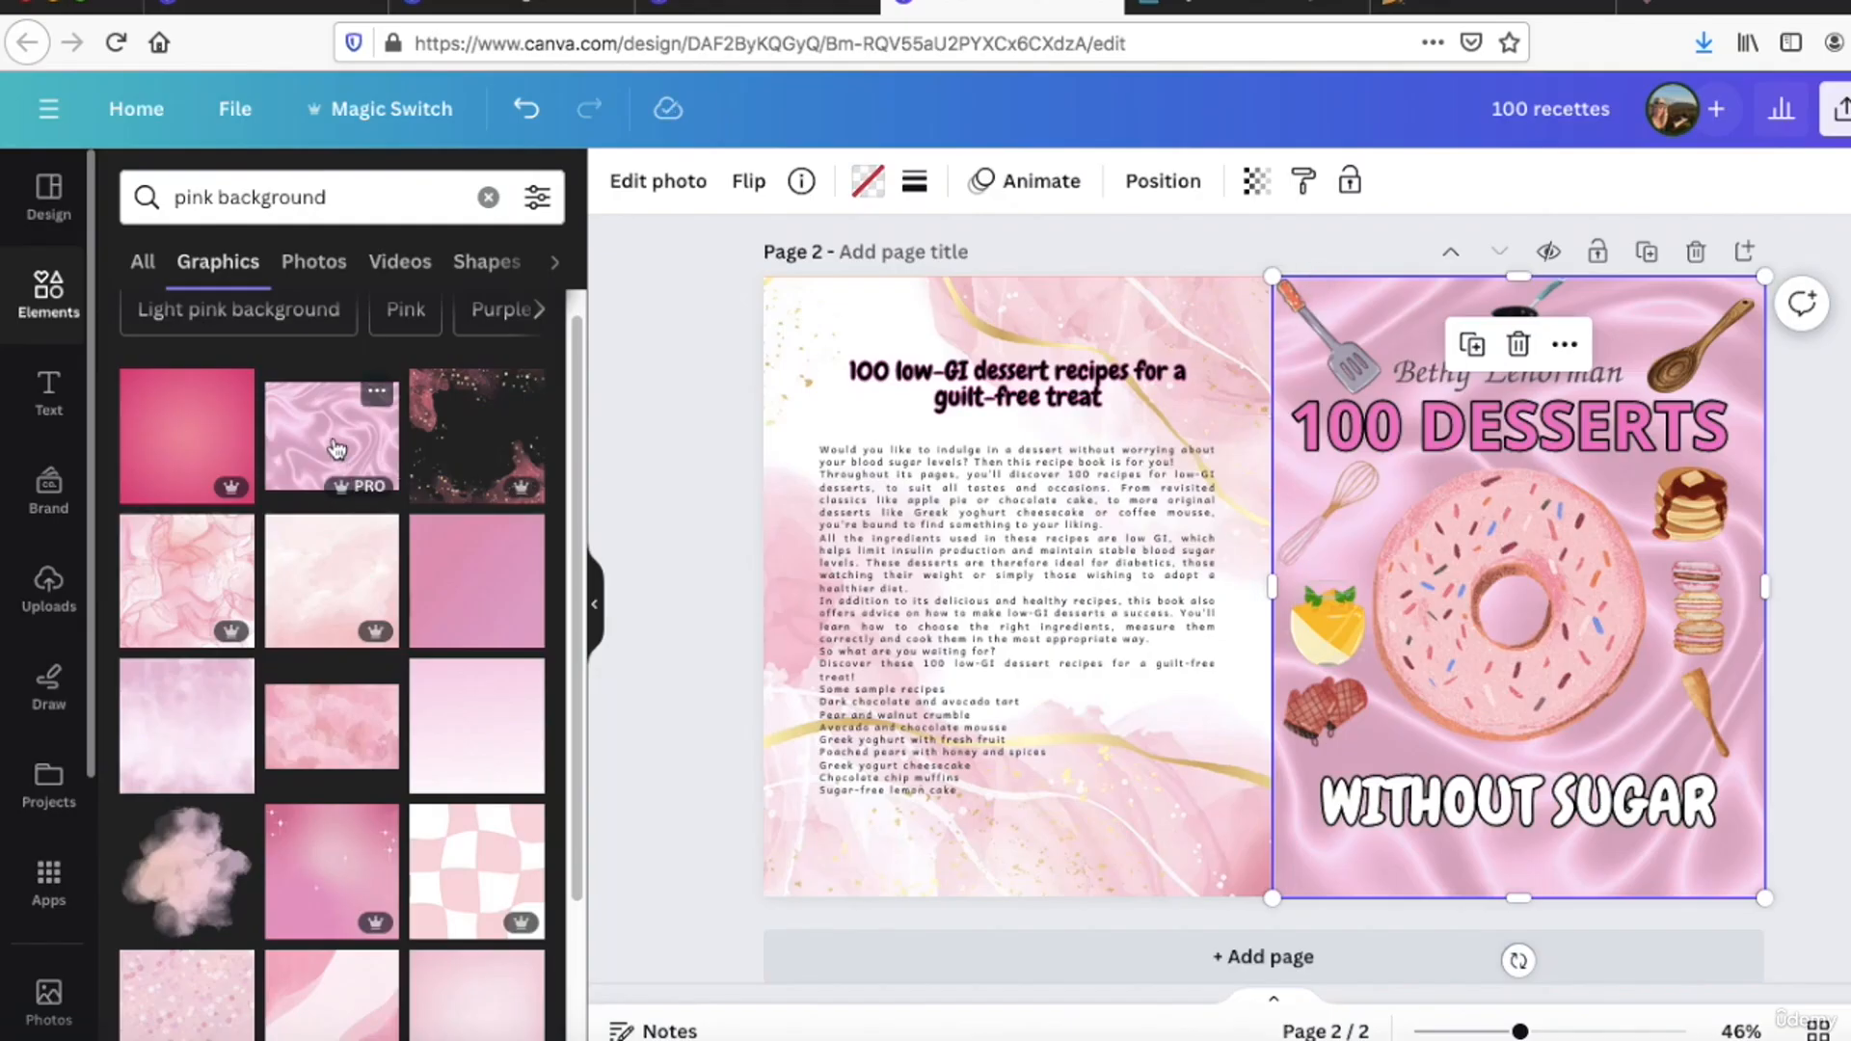
Step: In Canva, replace the back cover's background with the wavy pink satin graphic and set the description text to a larger Chewy font
drag(336, 448, 788, 294)
click(691, 341)
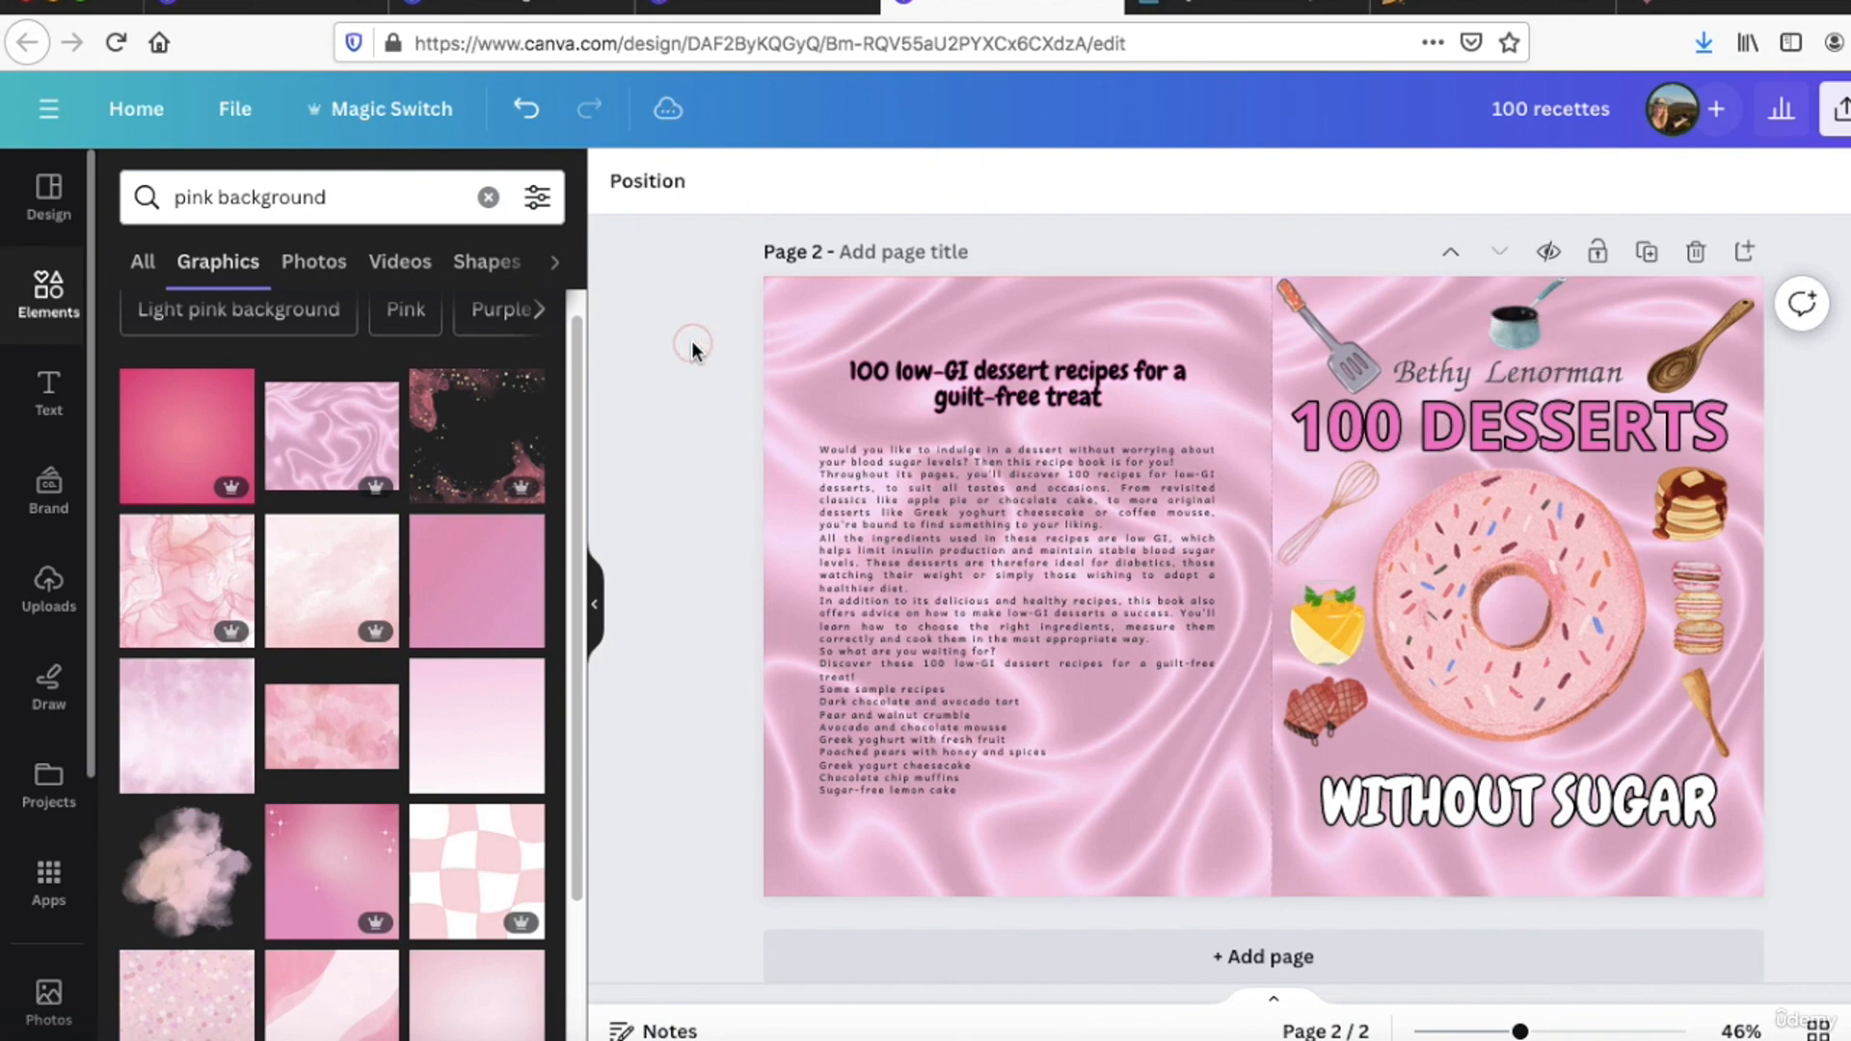
click(887, 501)
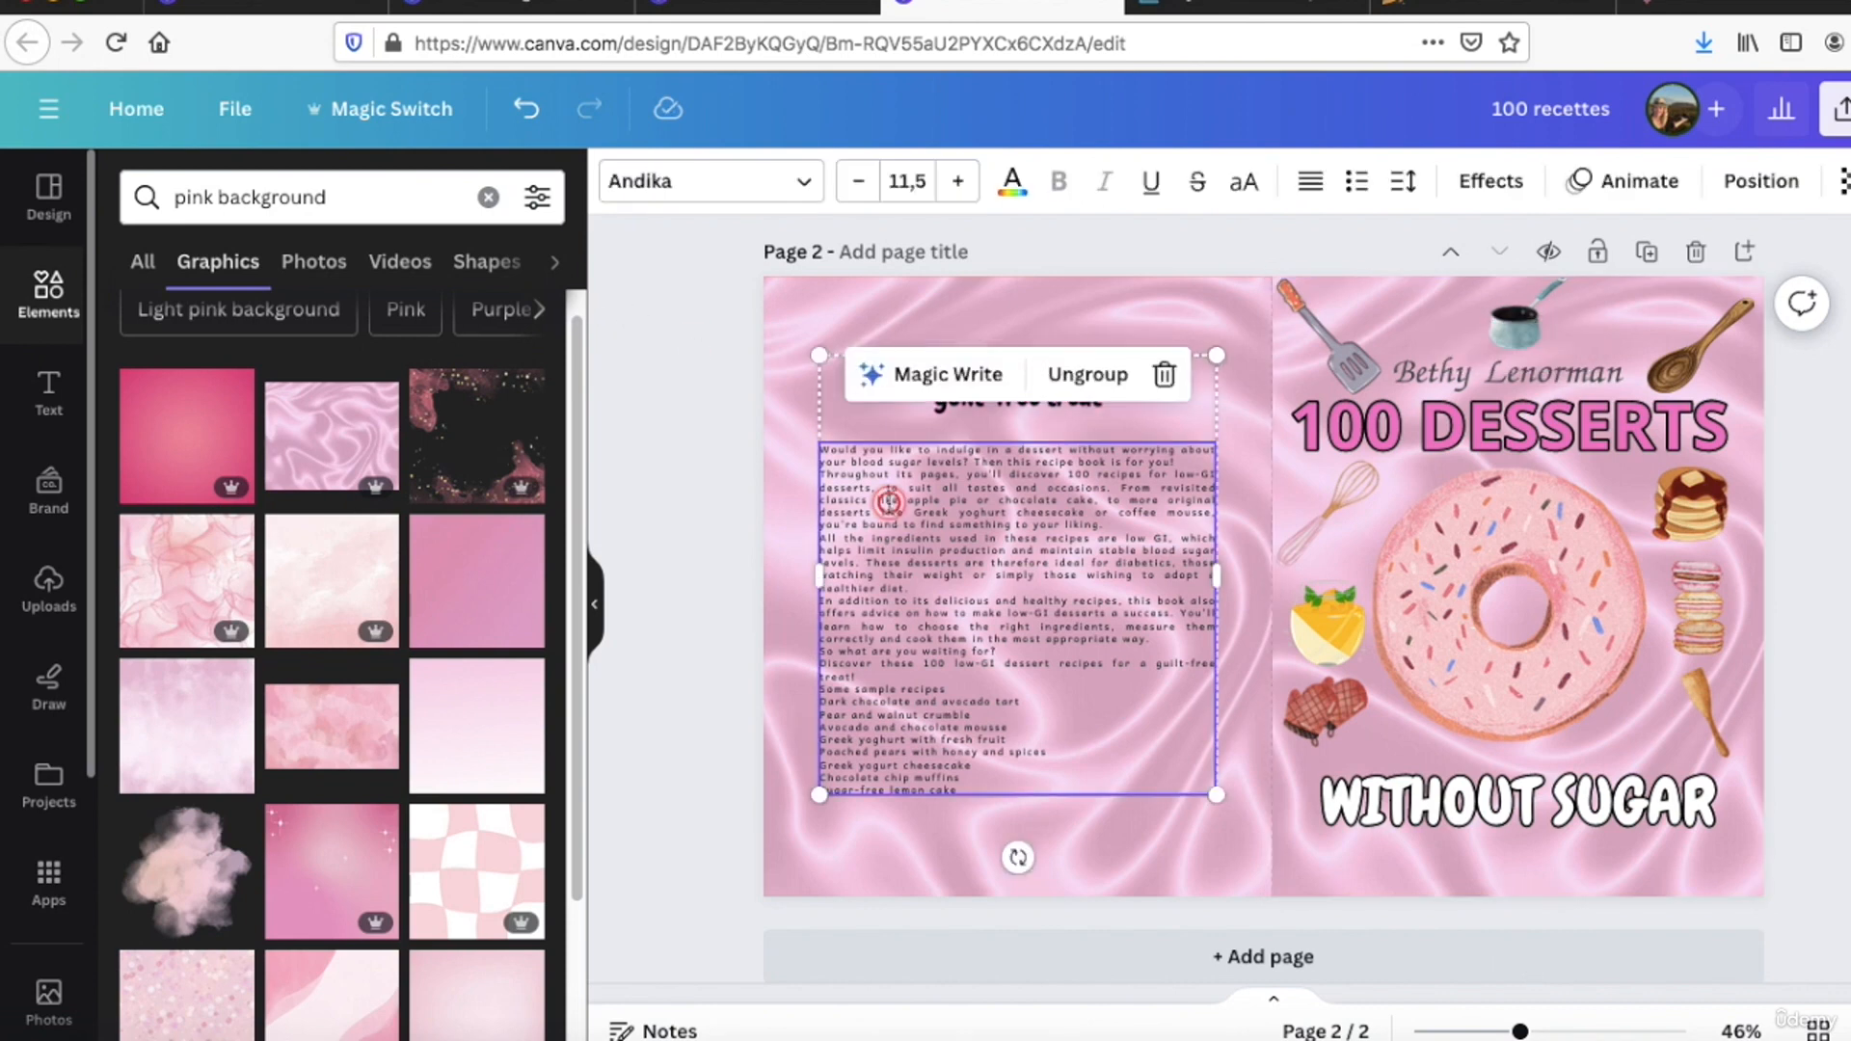
double_click(888, 502)
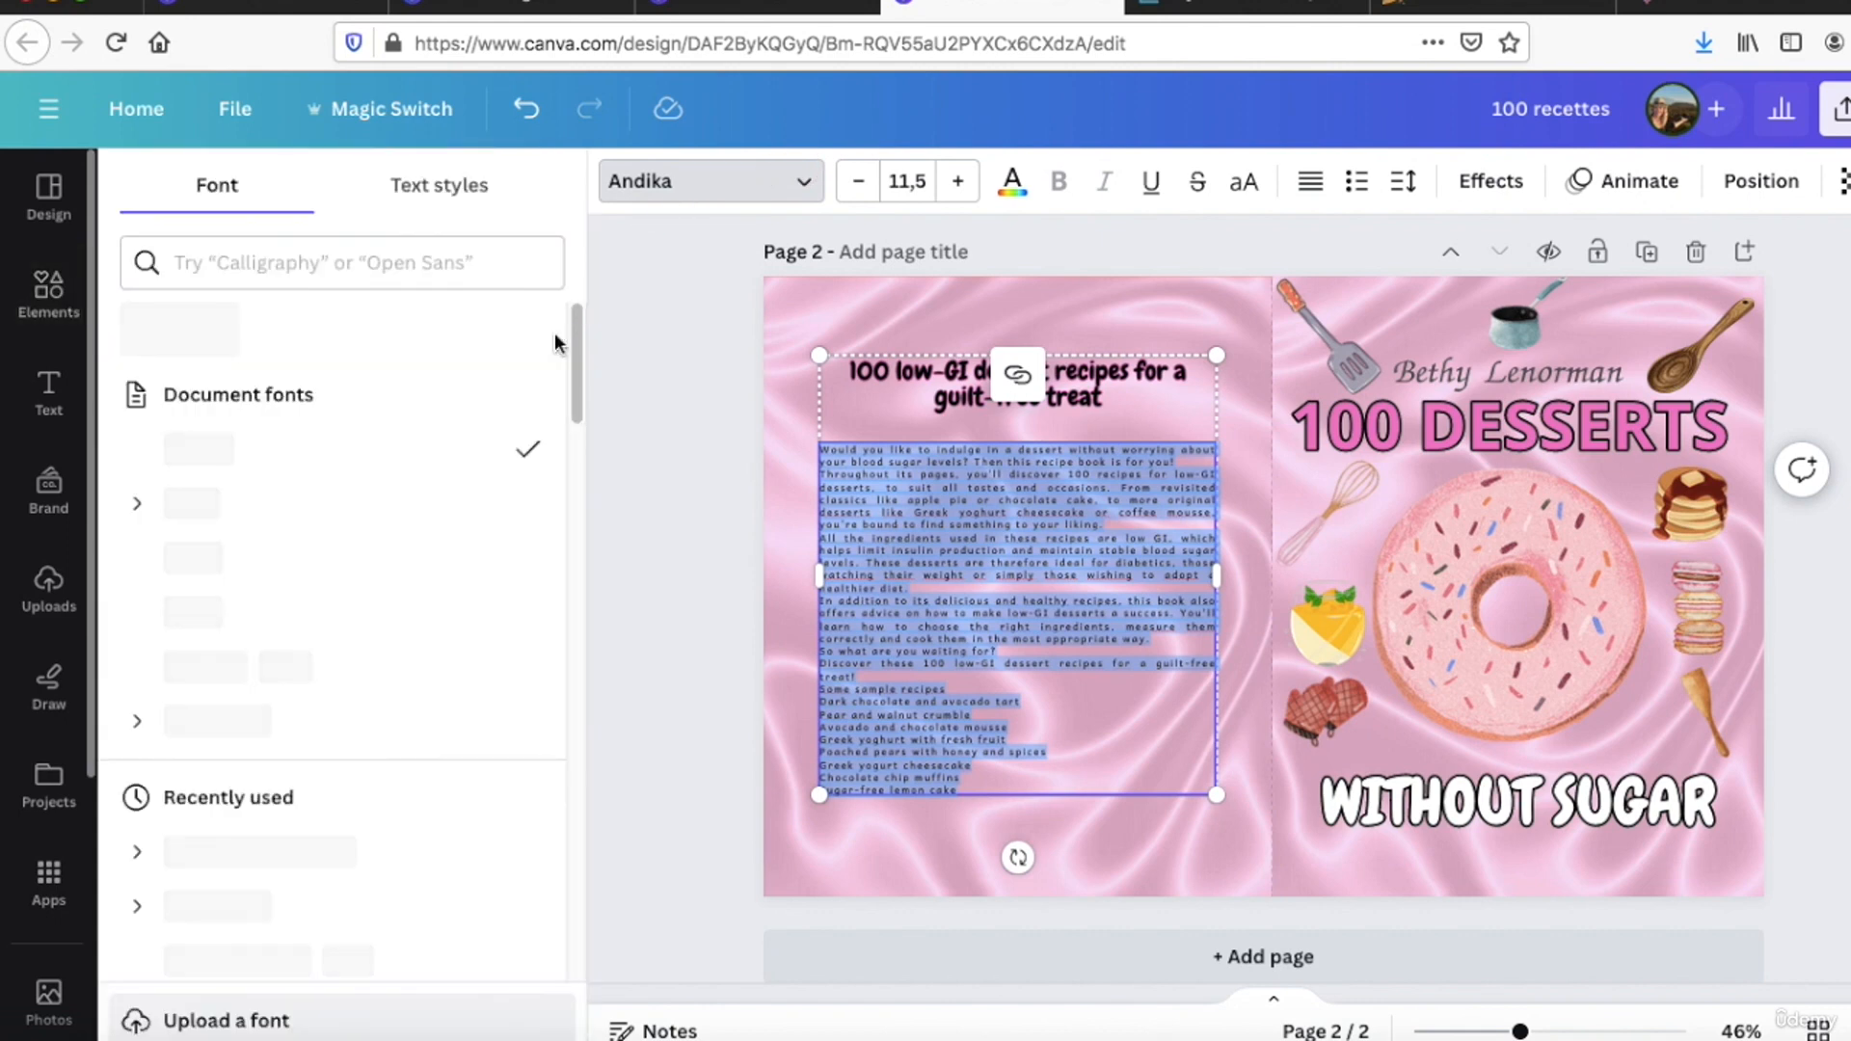
click(331, 559)
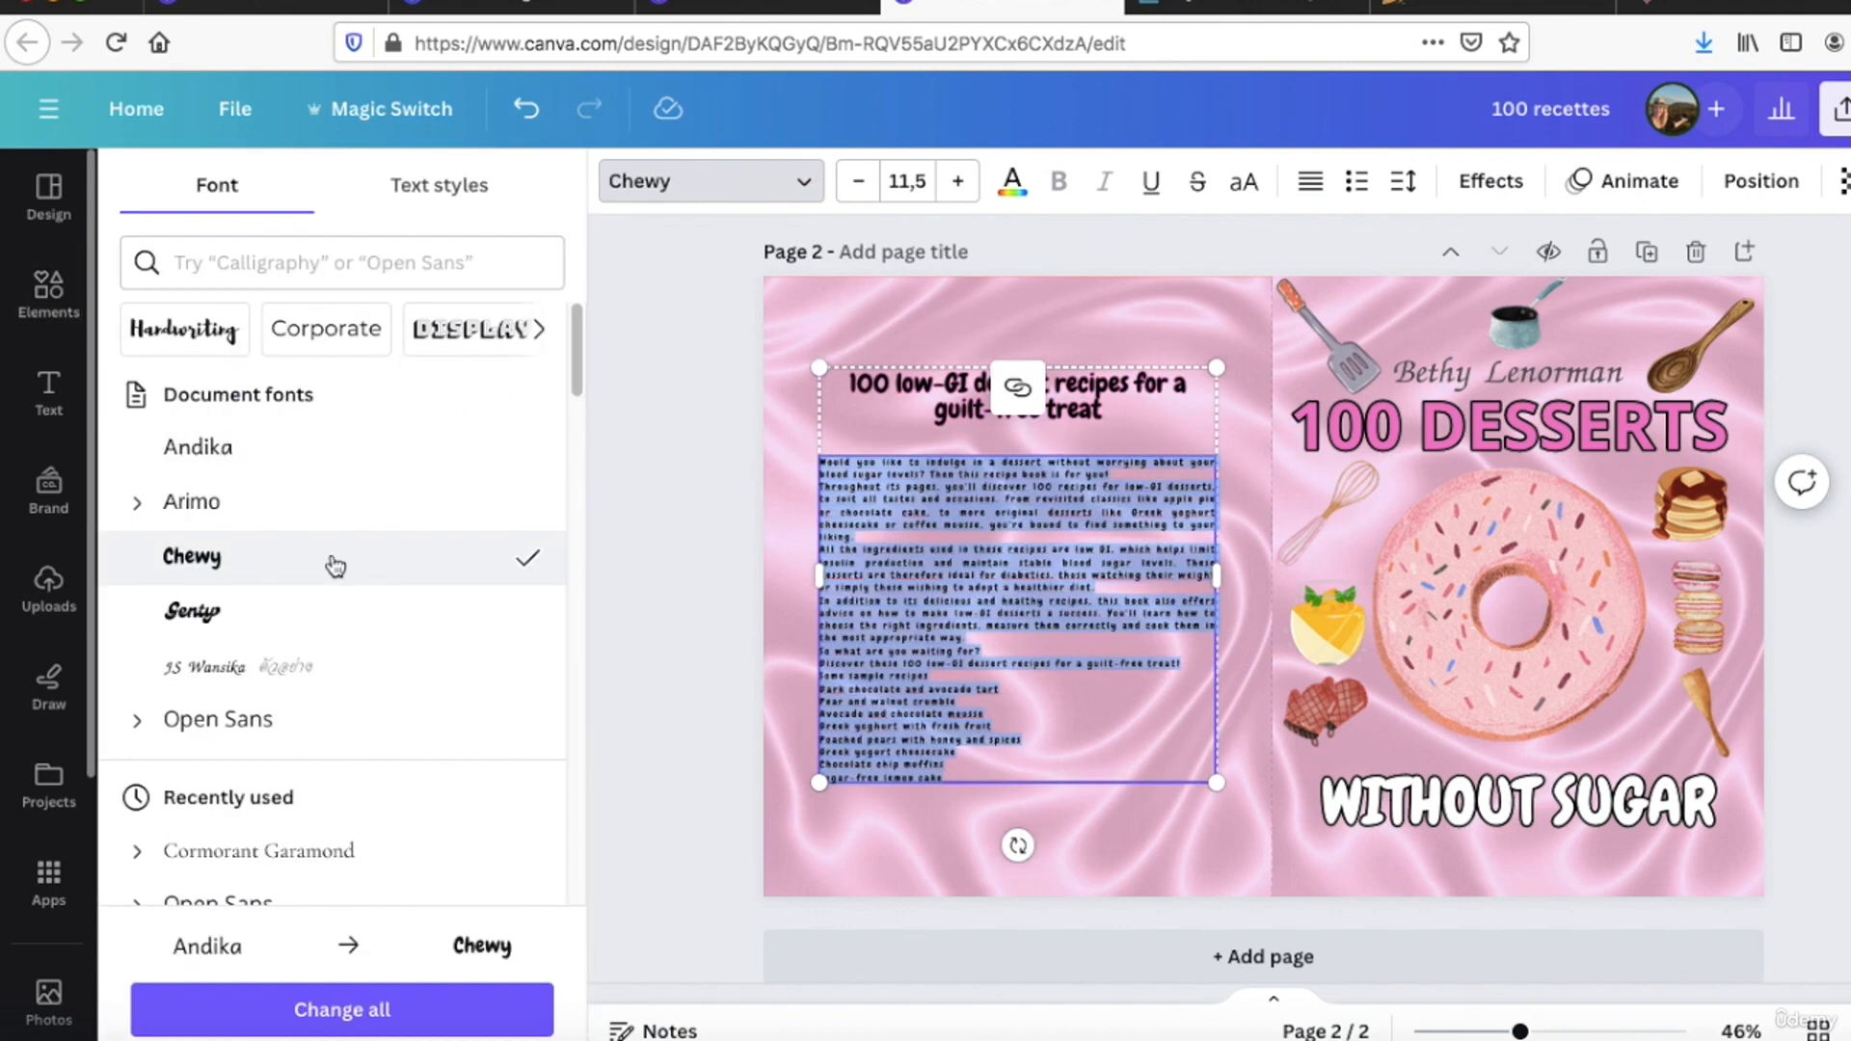
click(954, 184)
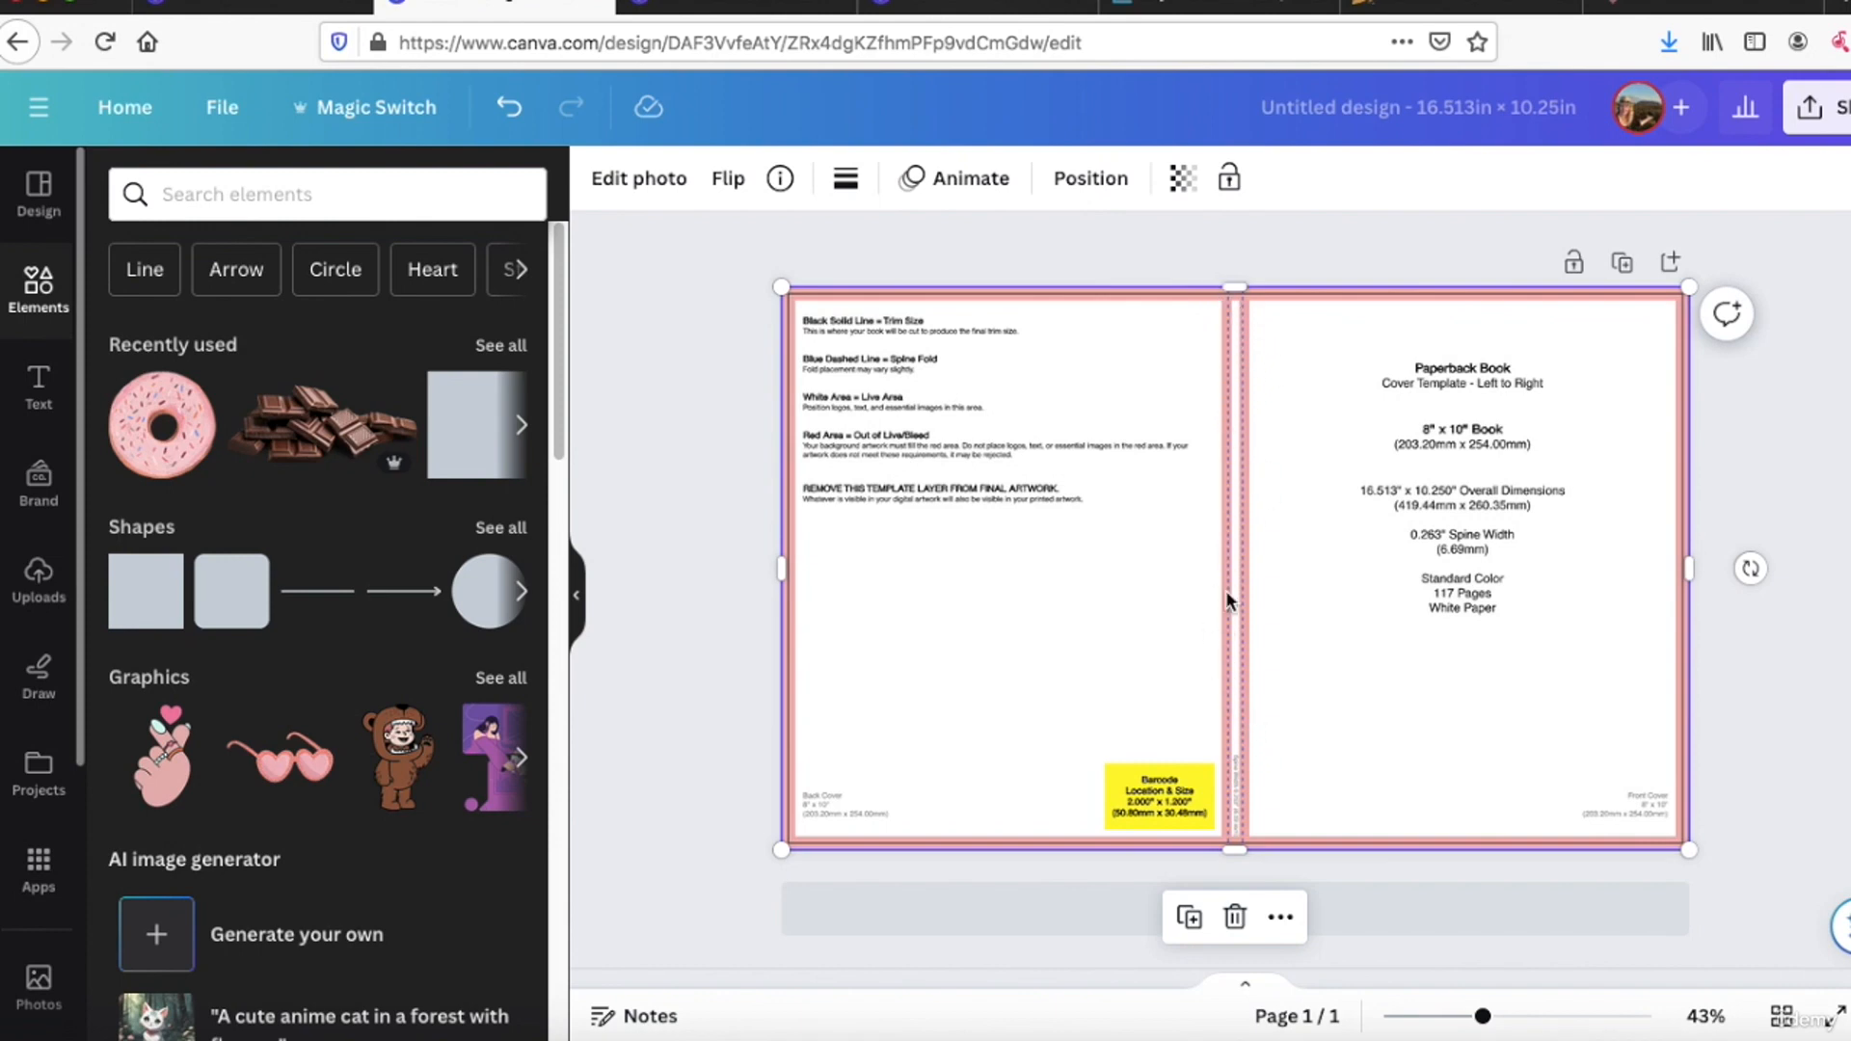
Step: Return to page 2 of the "100 recettes" design and select the heading text above the back cover description
click(742, 7)
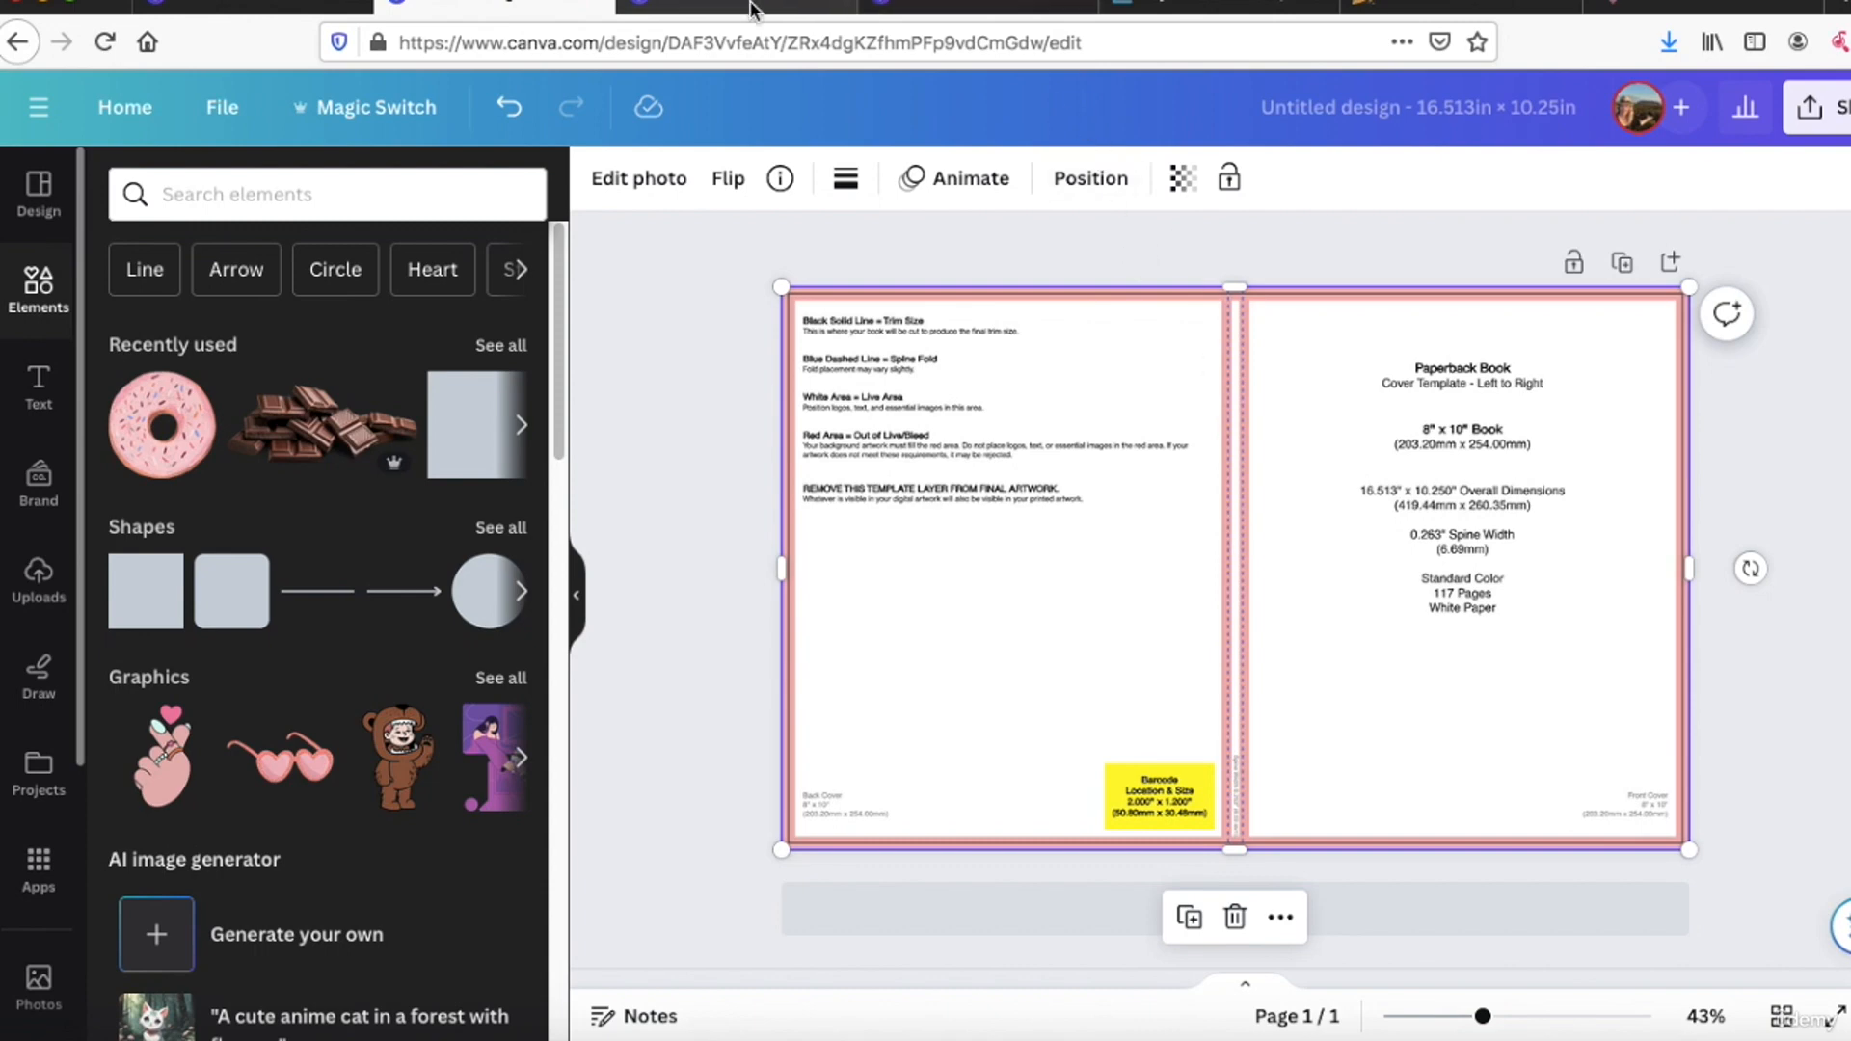
click(959, 5)
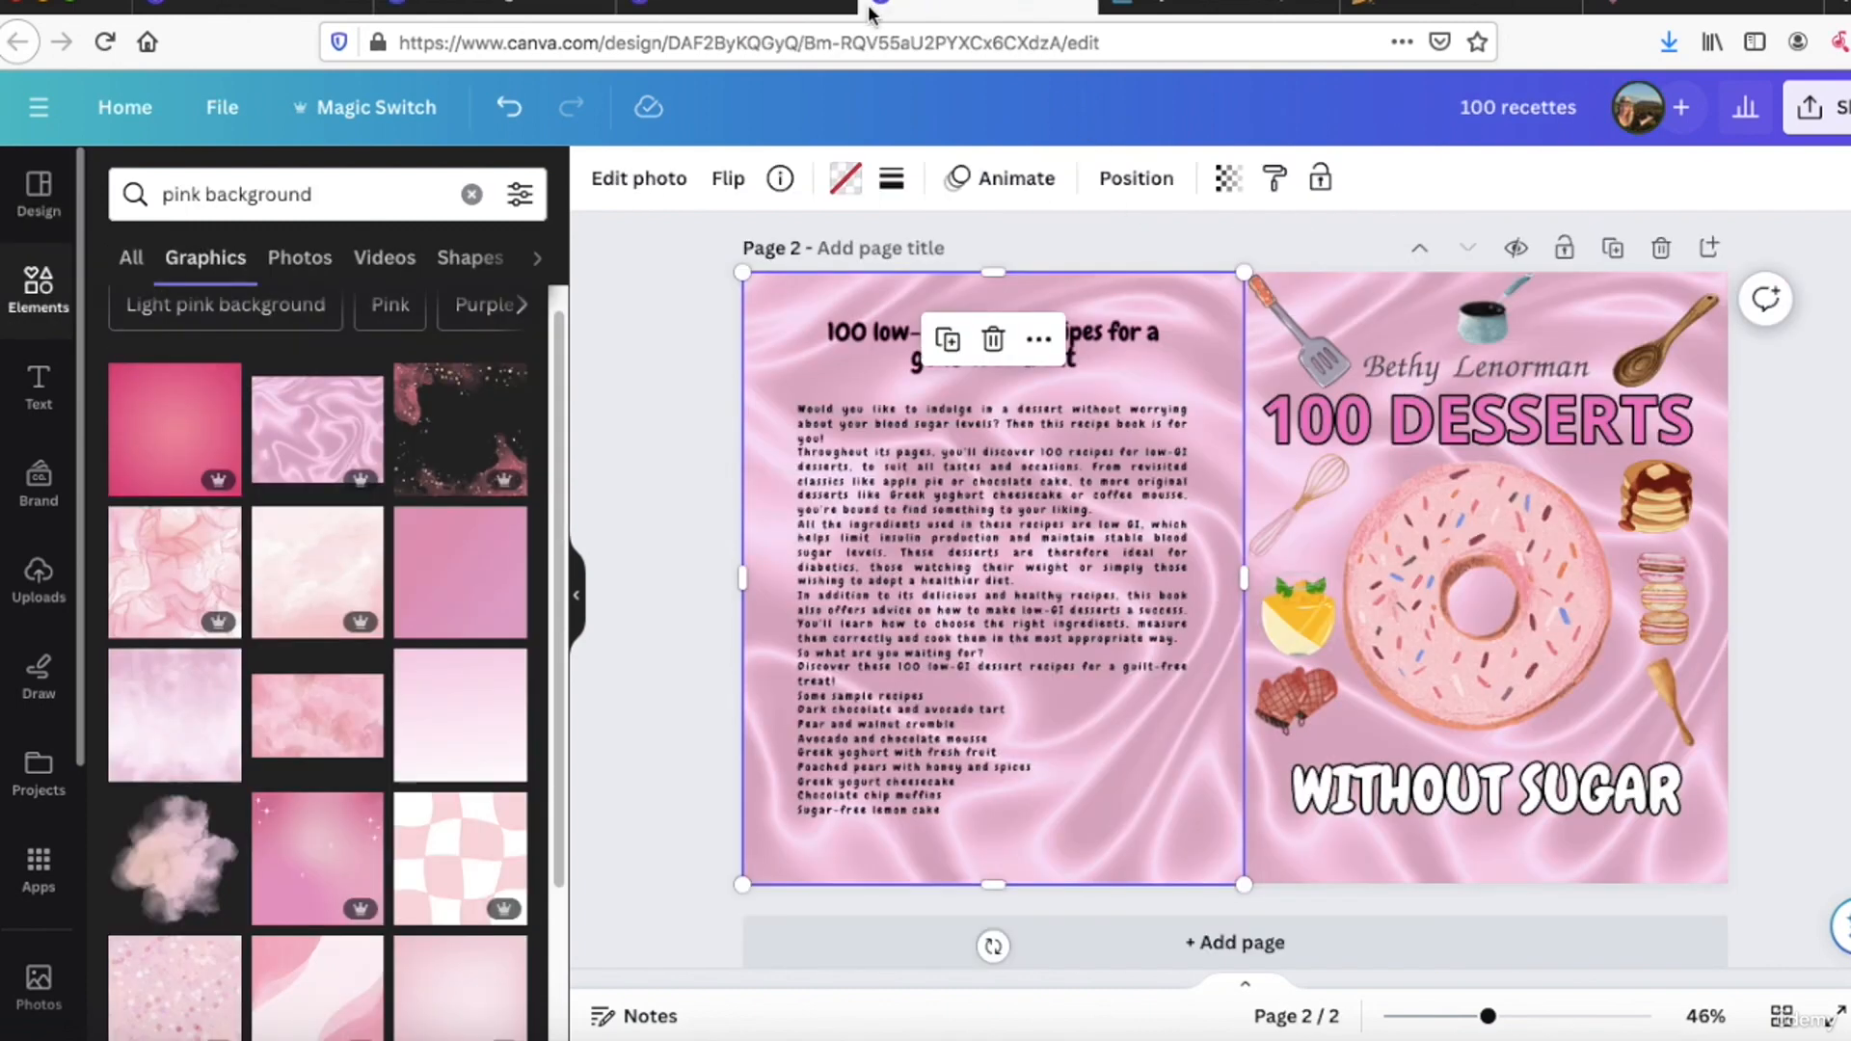
click(664, 339)
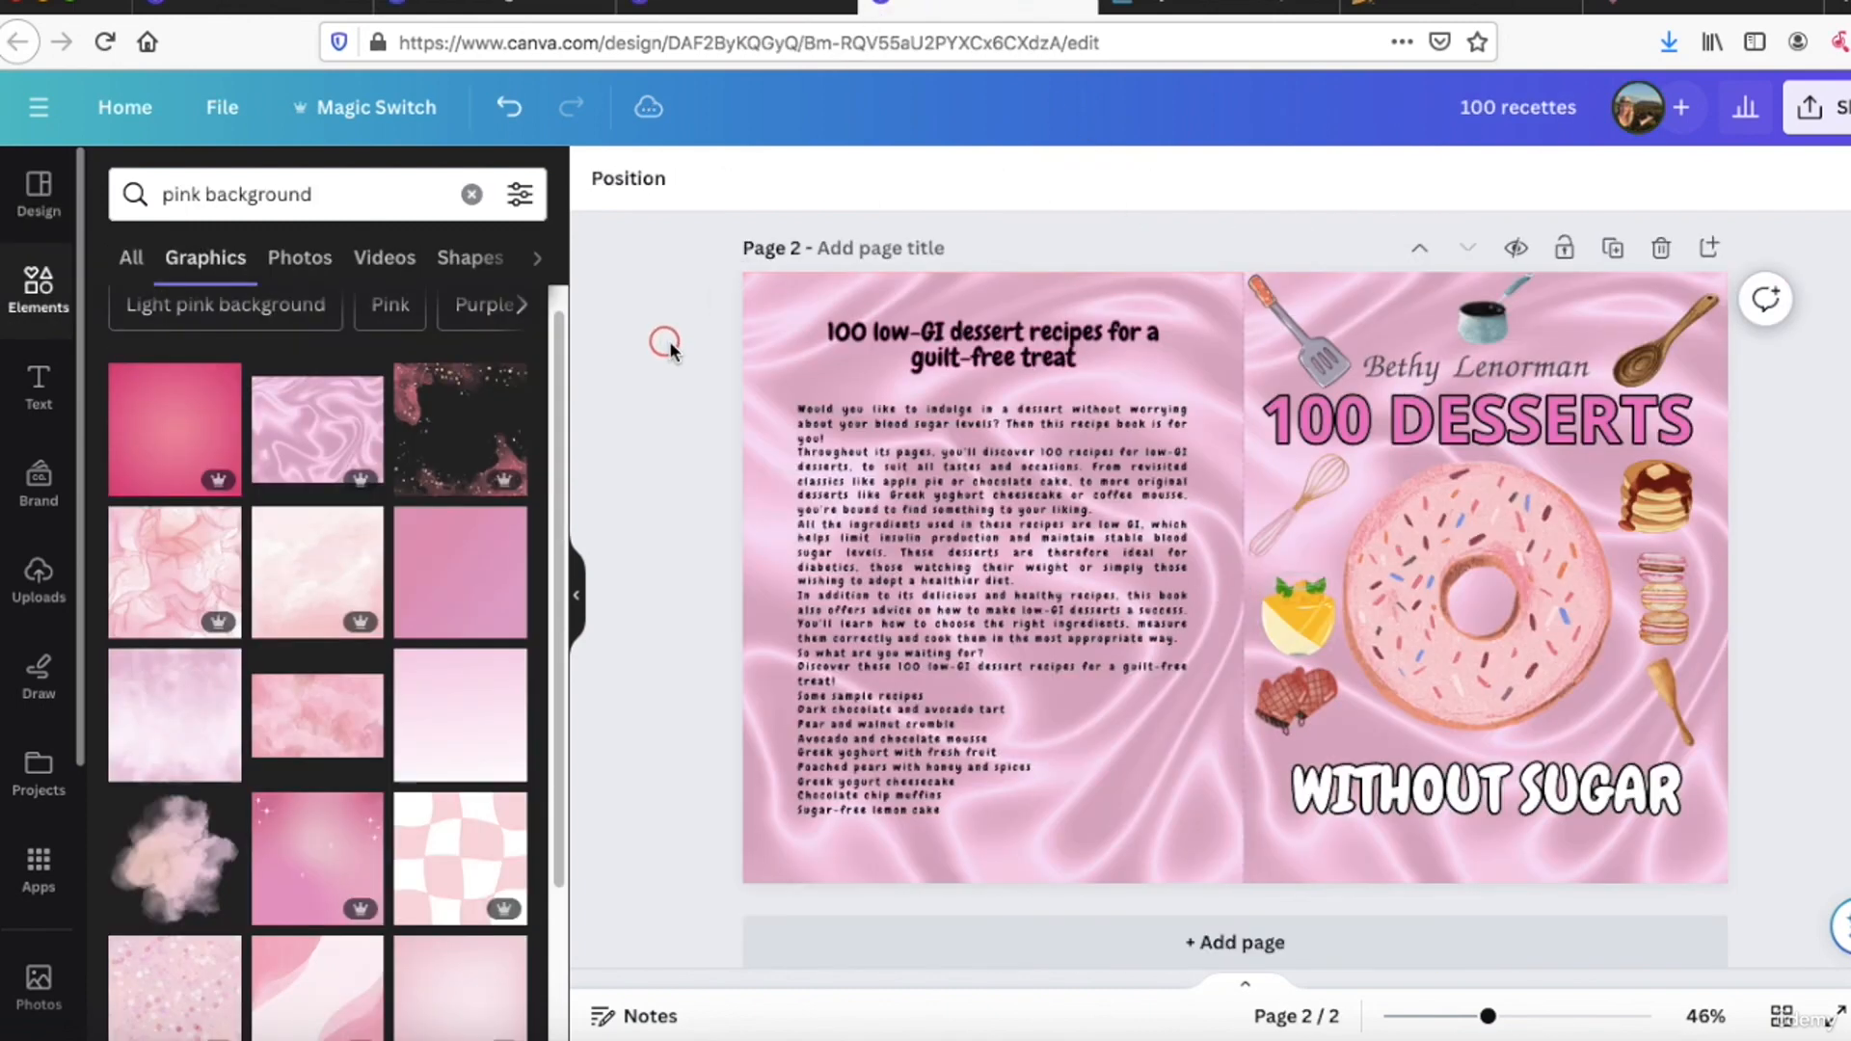
click(877, 337)
double_click(880, 338)
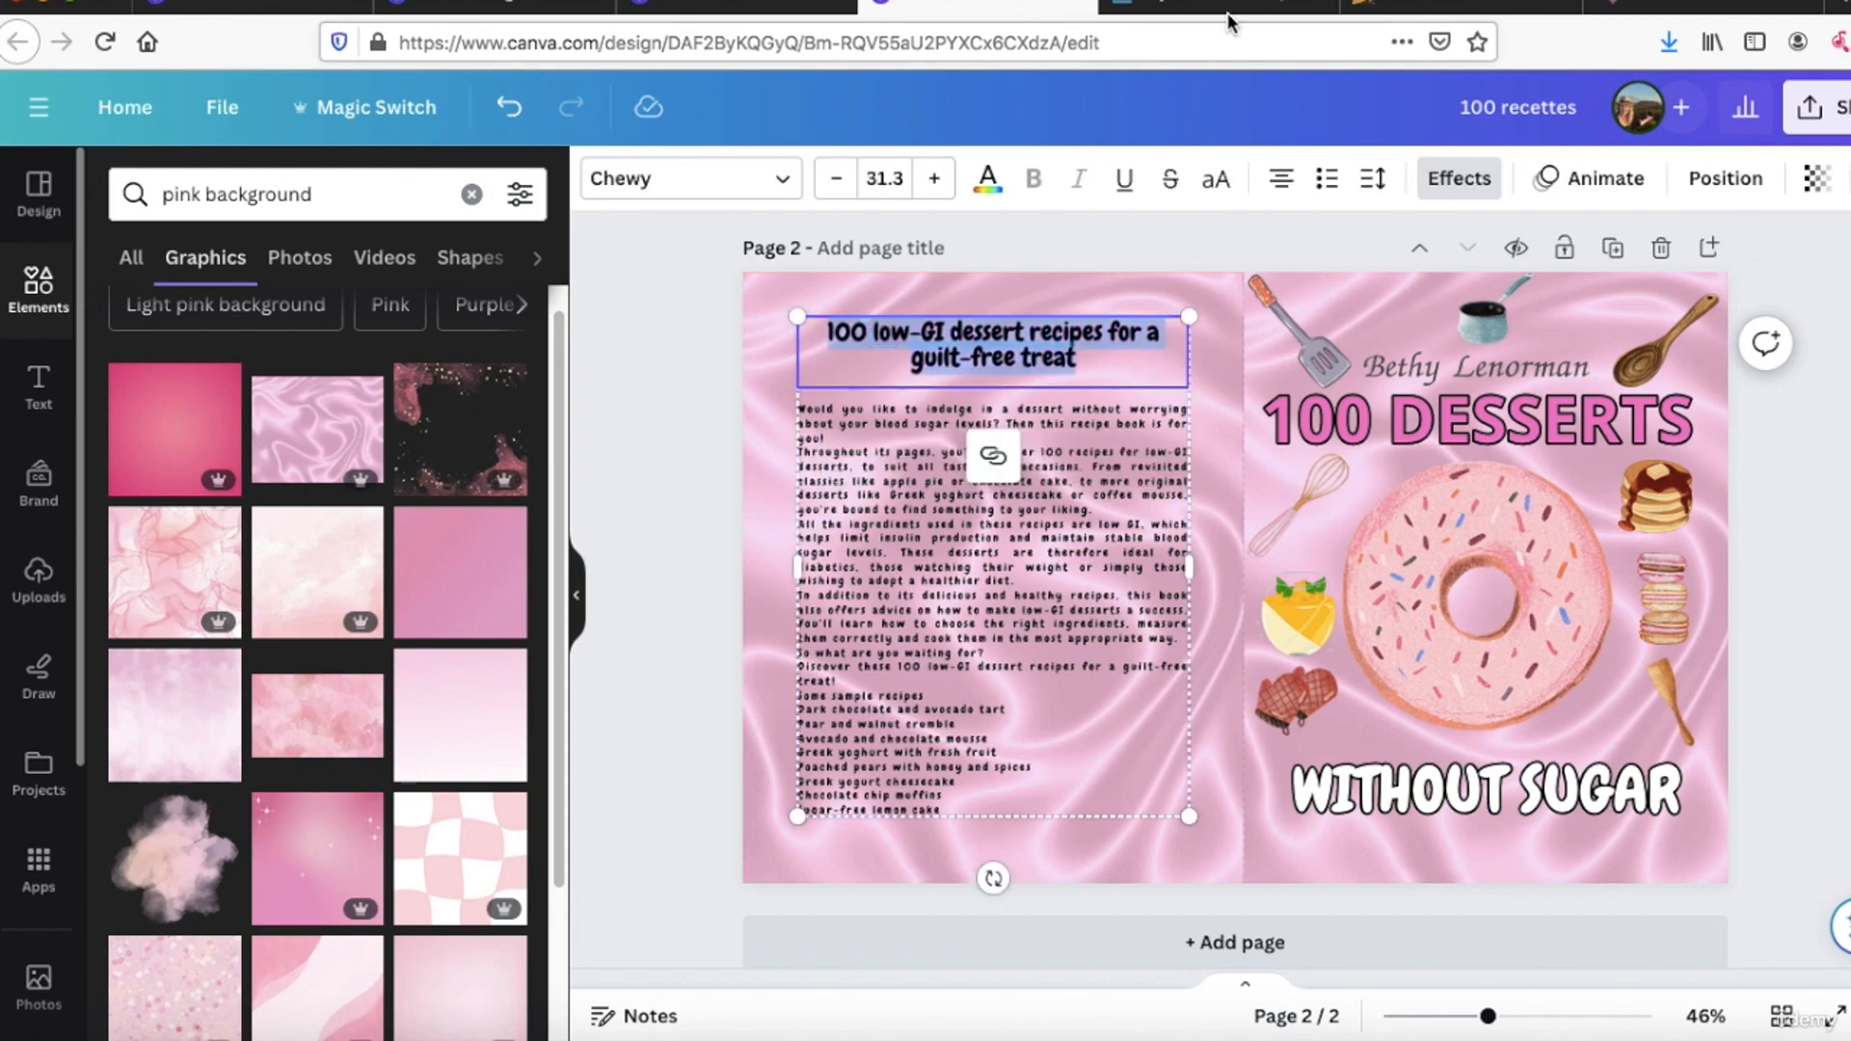
Step: Switch to Bard and submit the follow-up request "write a title for that description"
click(1663, 6)
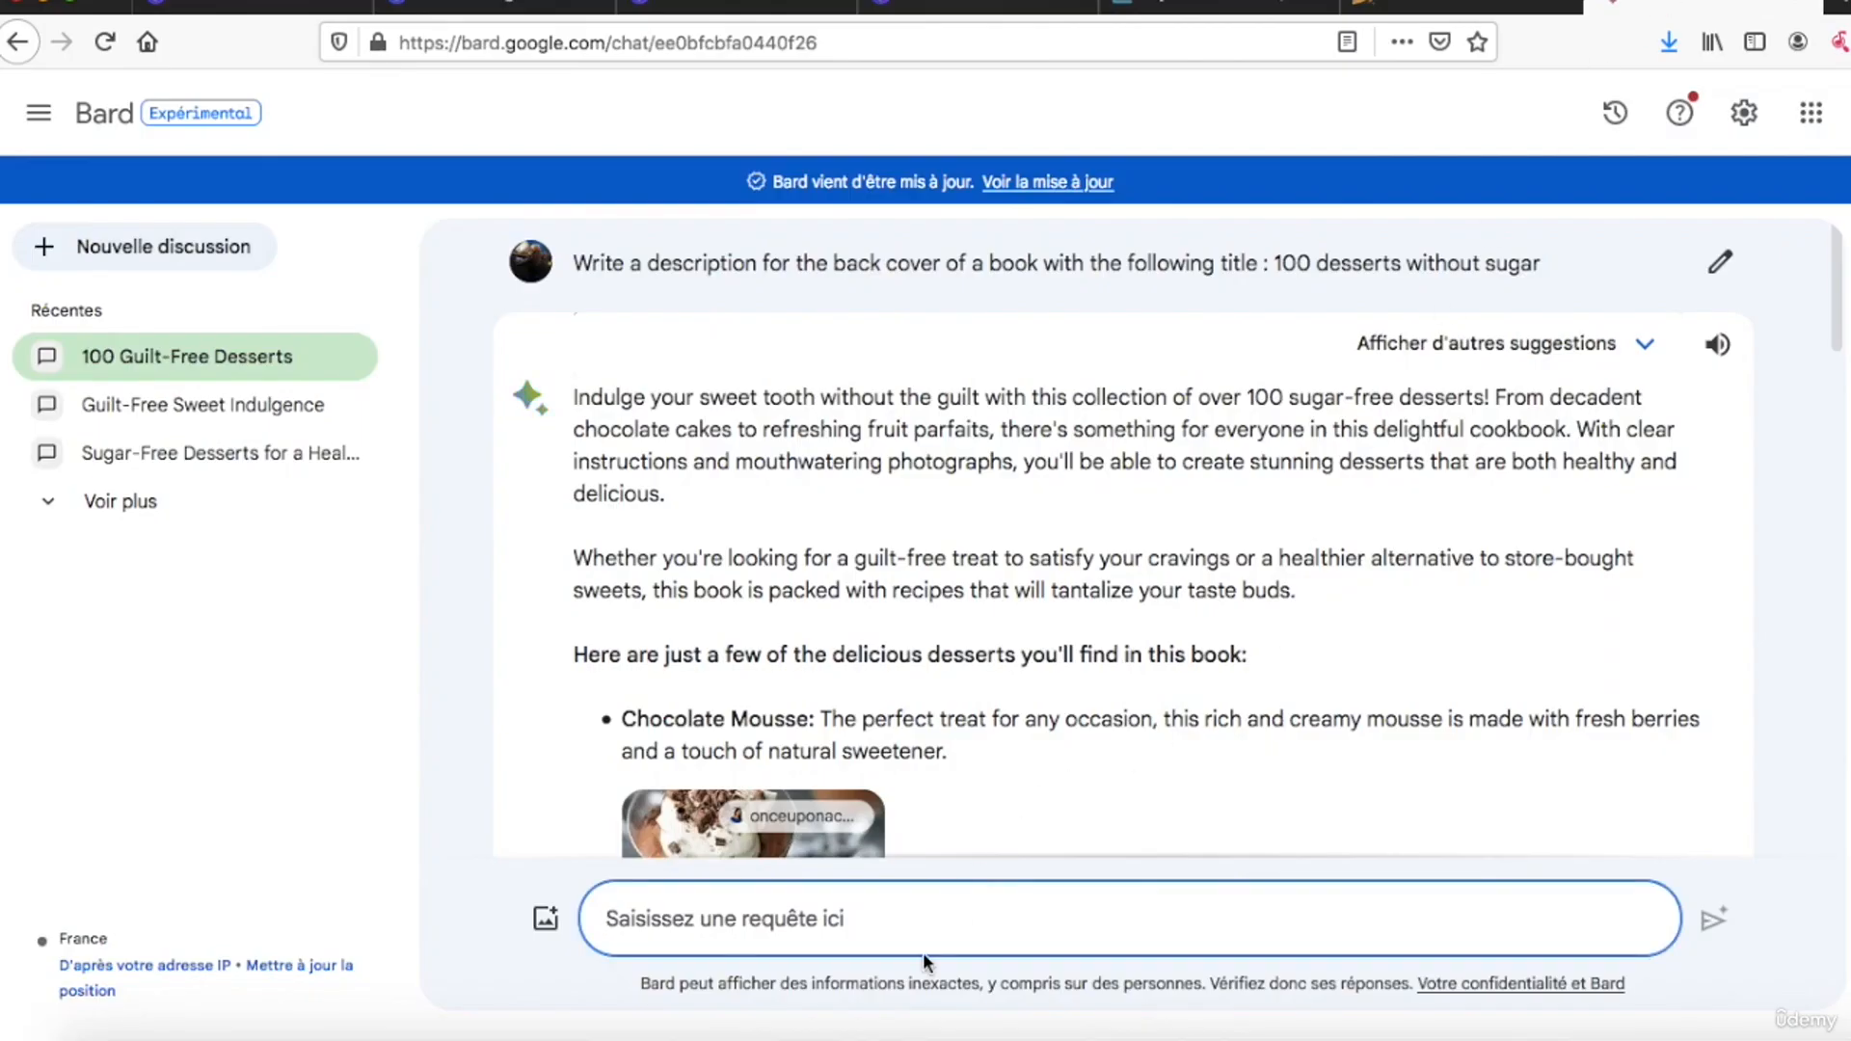
text(wr)
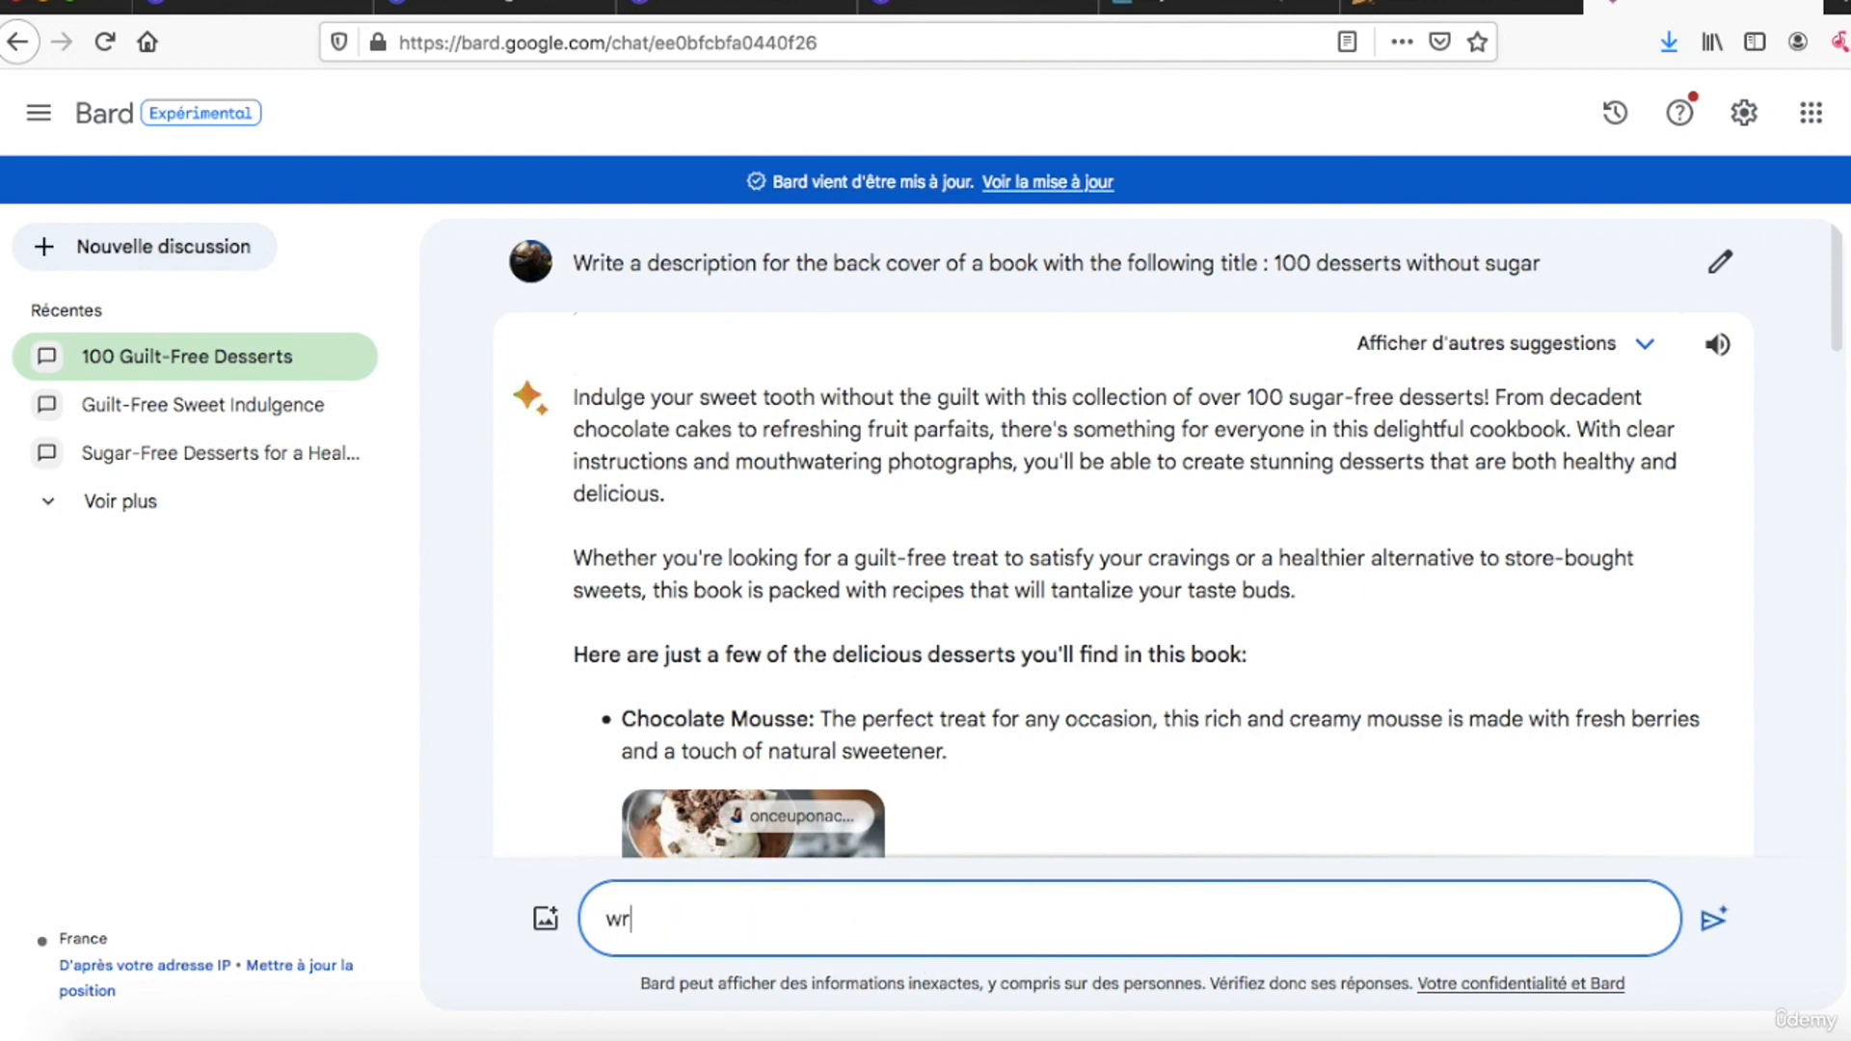
text(ite a title for that )
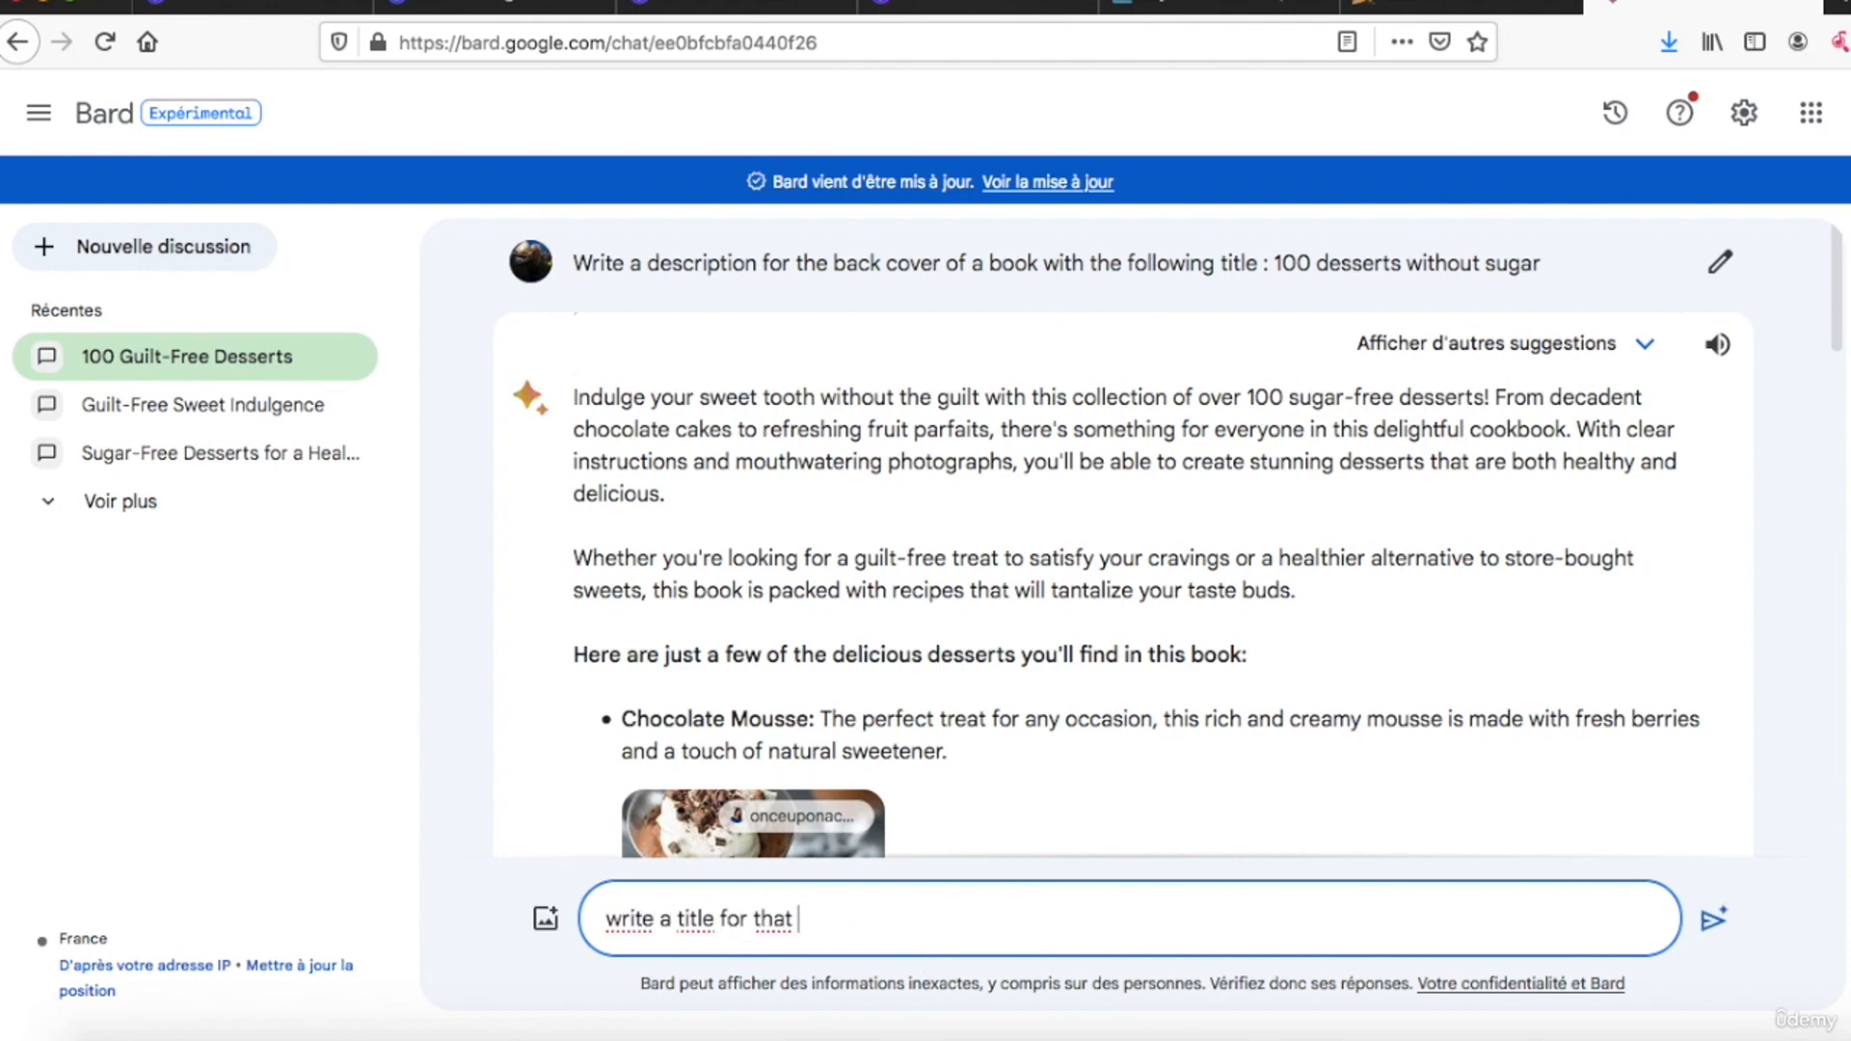
text(description)
key(Return)
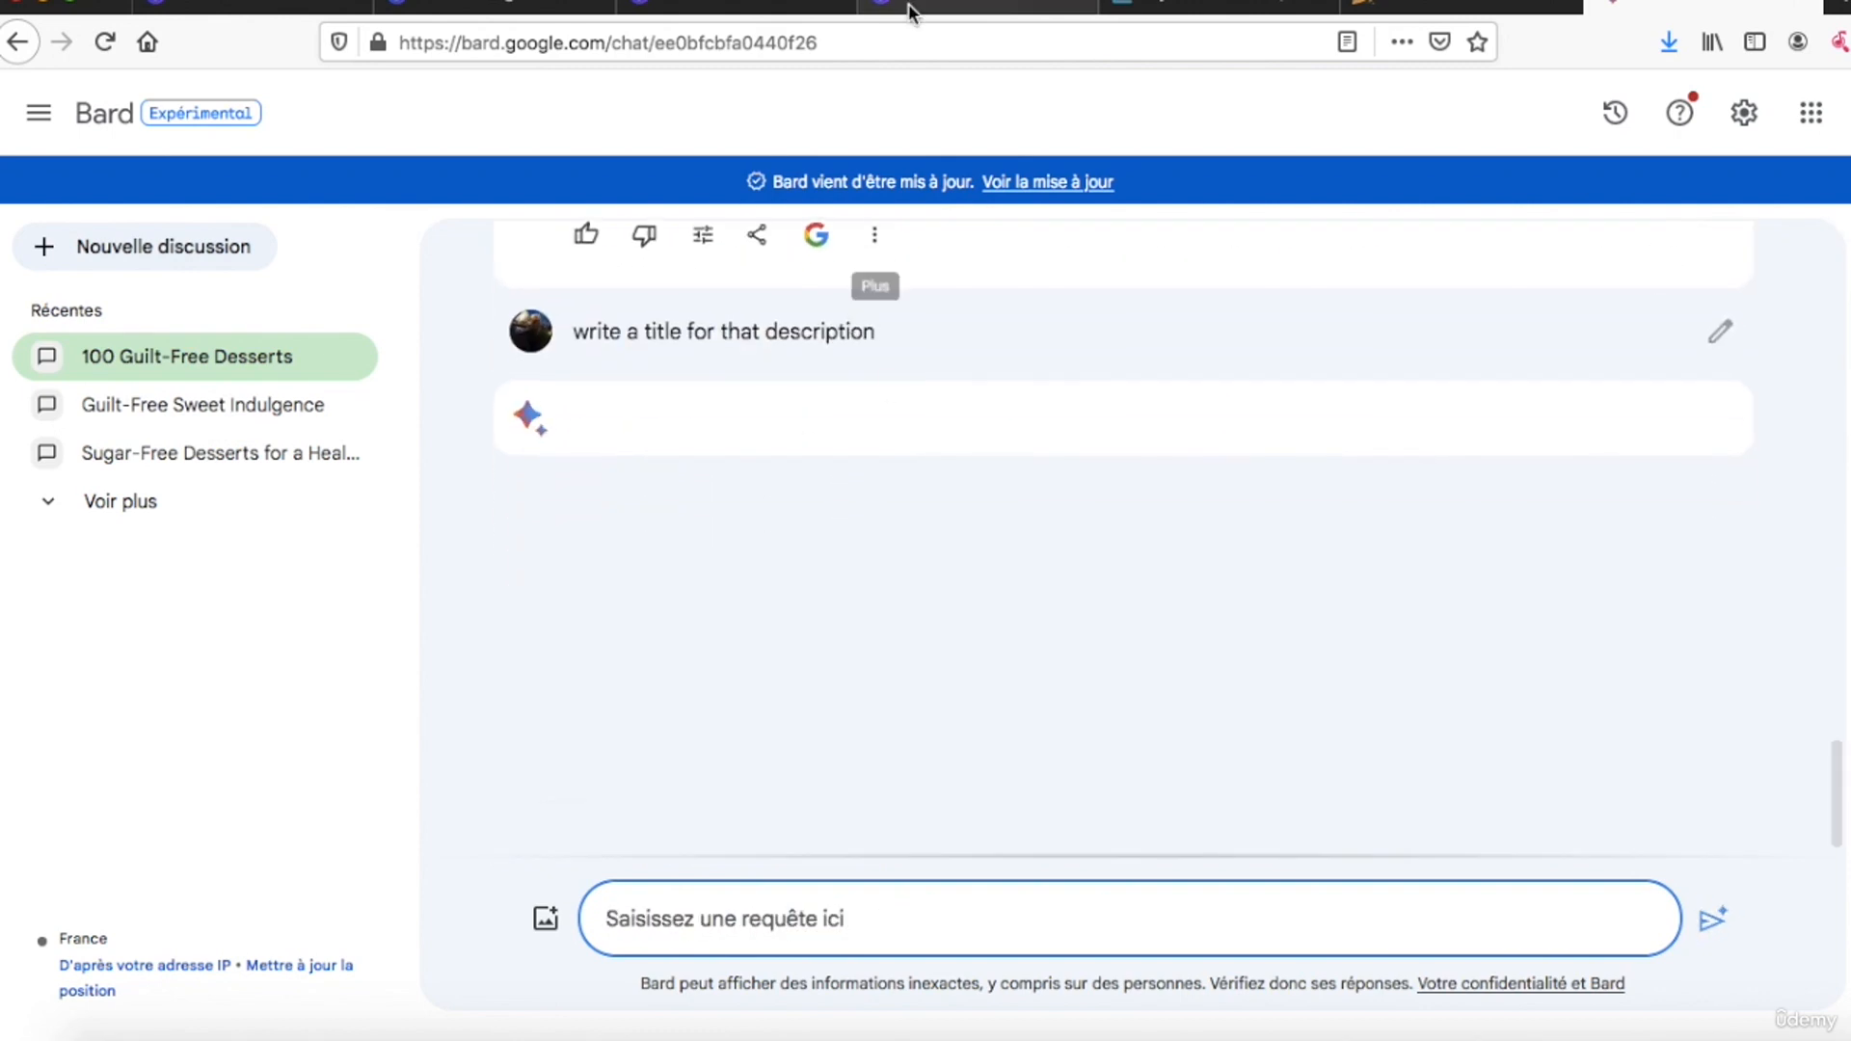
Step: In the untitled 16.513in × 10.25in Canva design, add a square shape and stretch it over the template's whole front cover
click(908, 4)
click(520, 7)
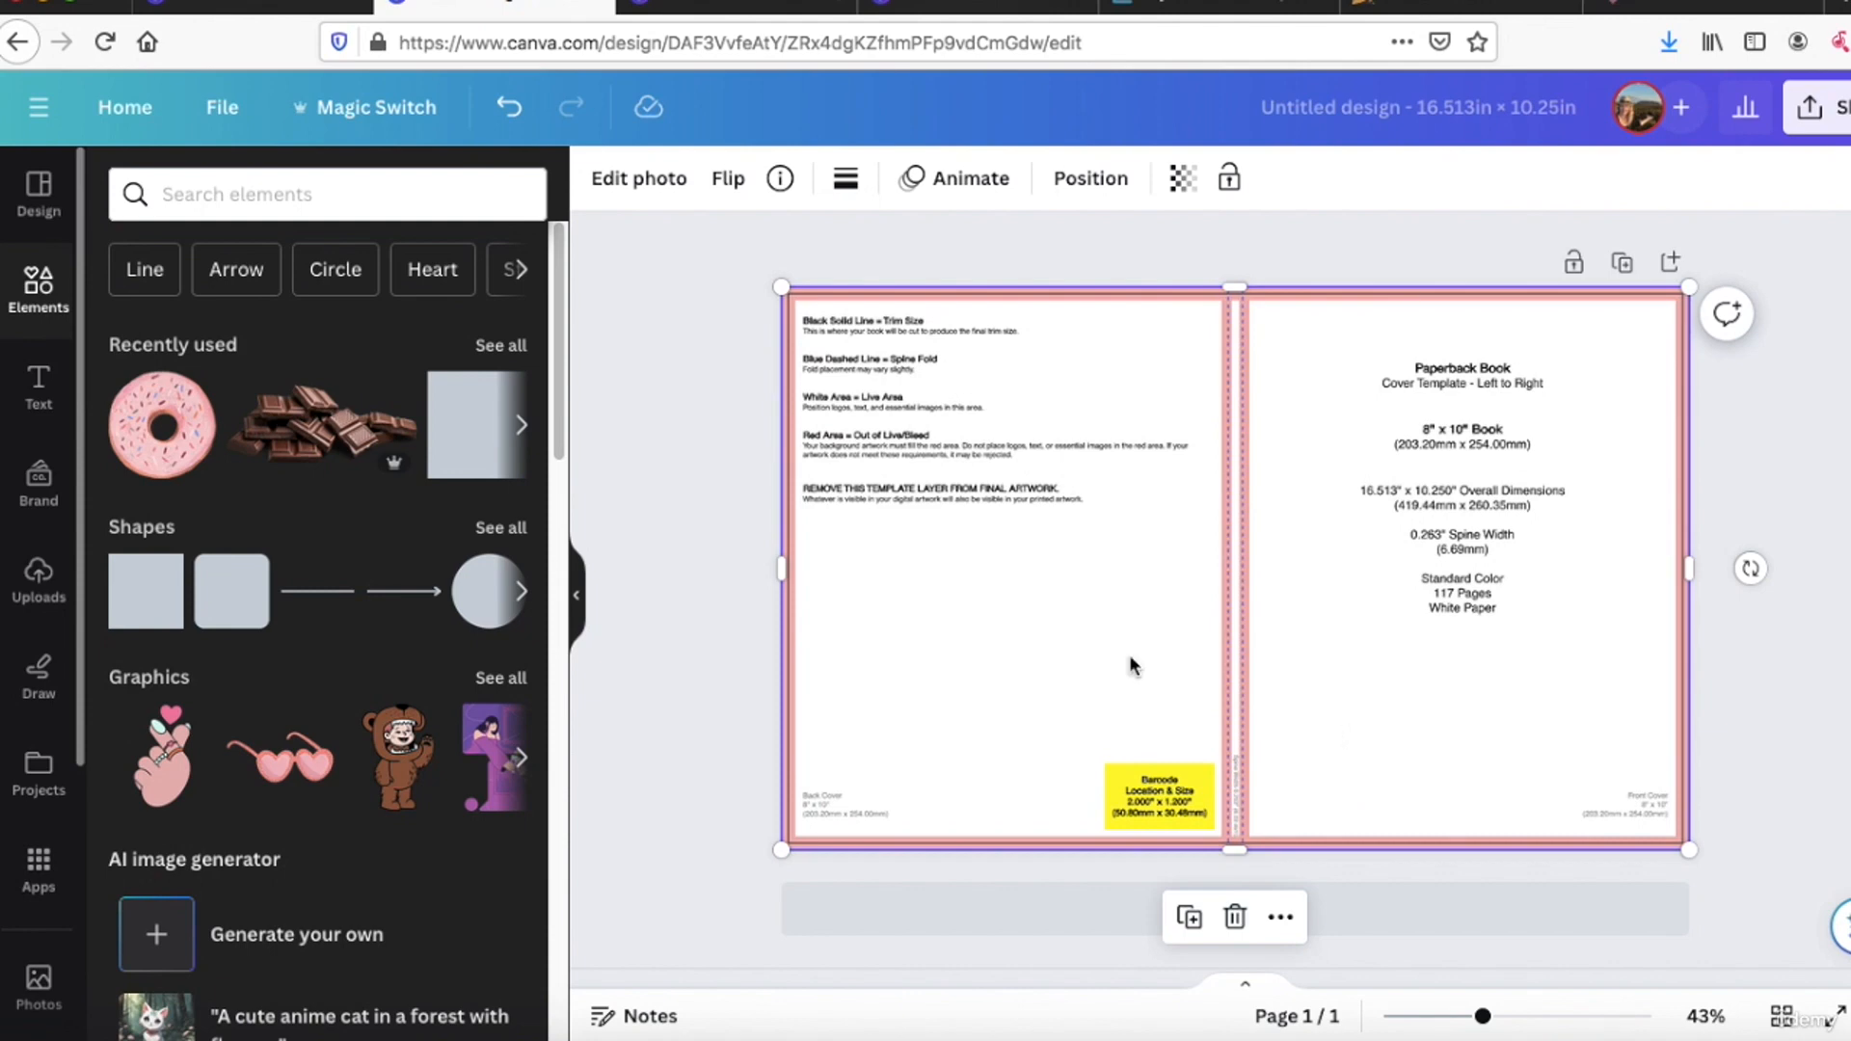
click(145, 602)
drag(1260, 515, 1347, 334)
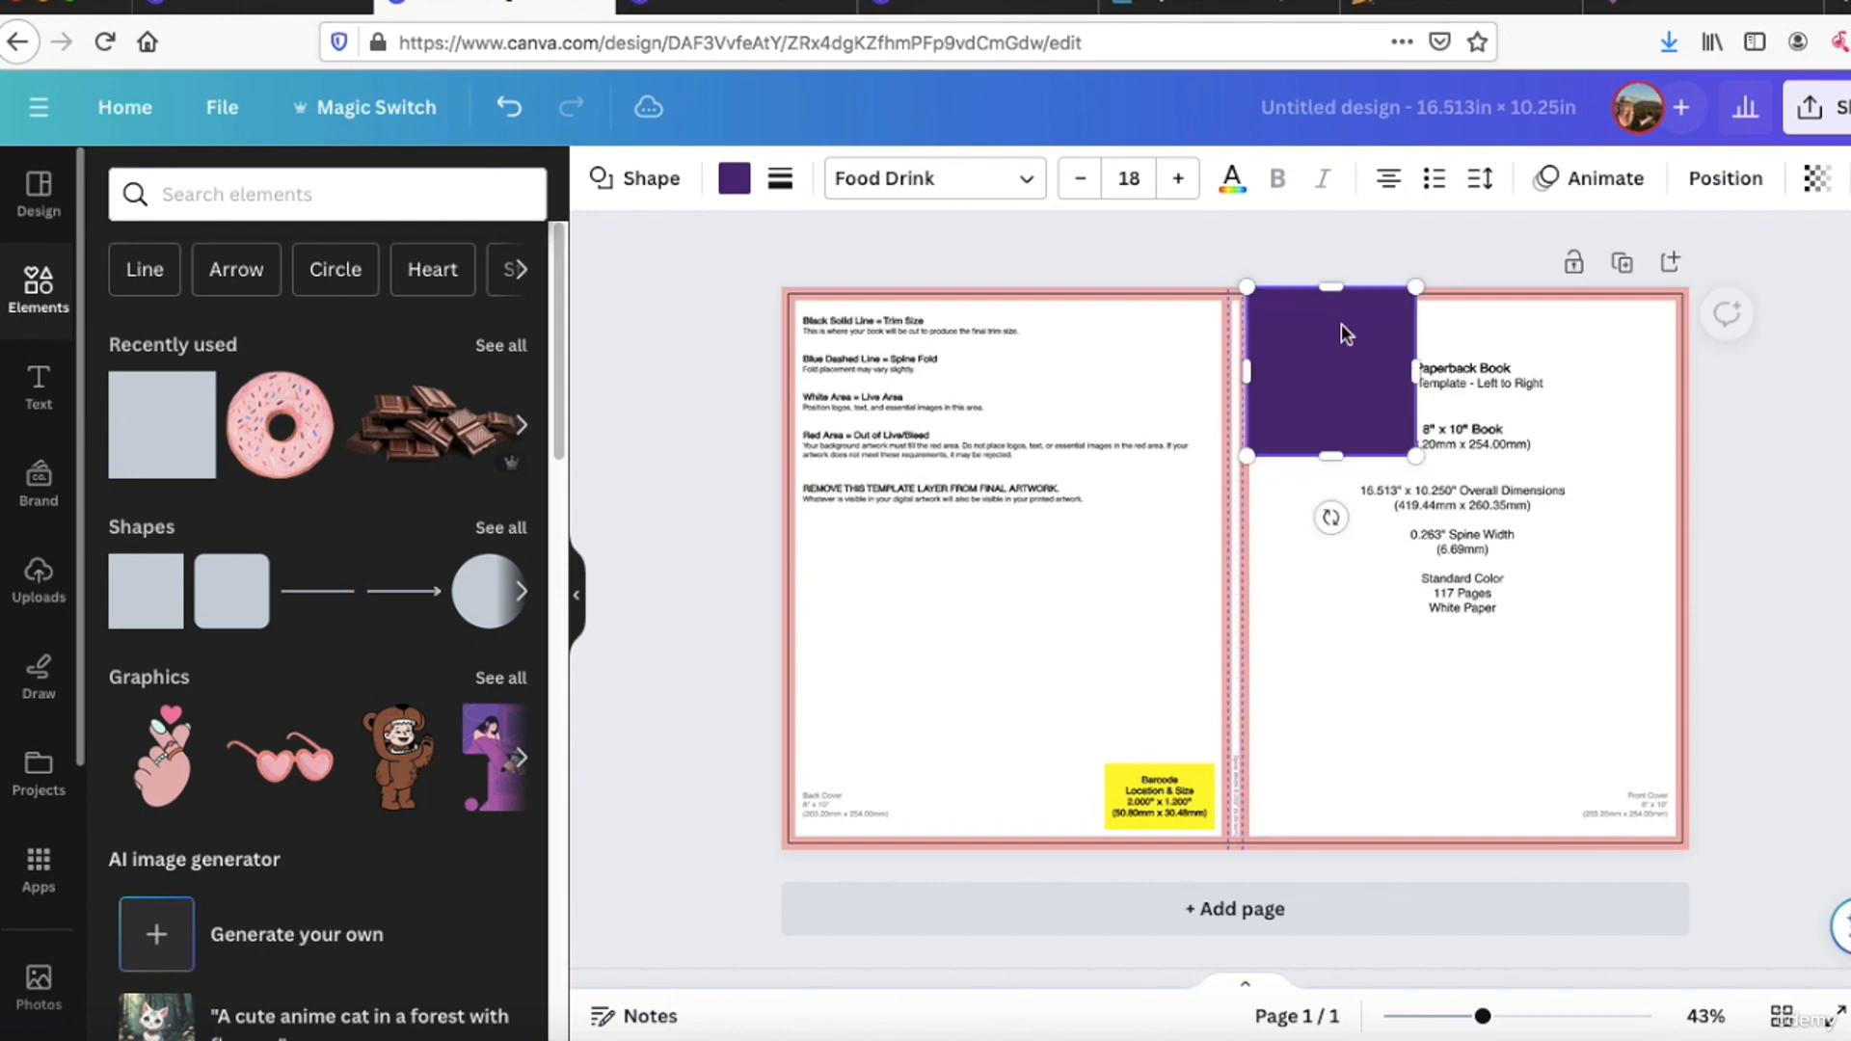
drag(1415, 455, 1677, 792)
drag(1439, 782, 1444, 831)
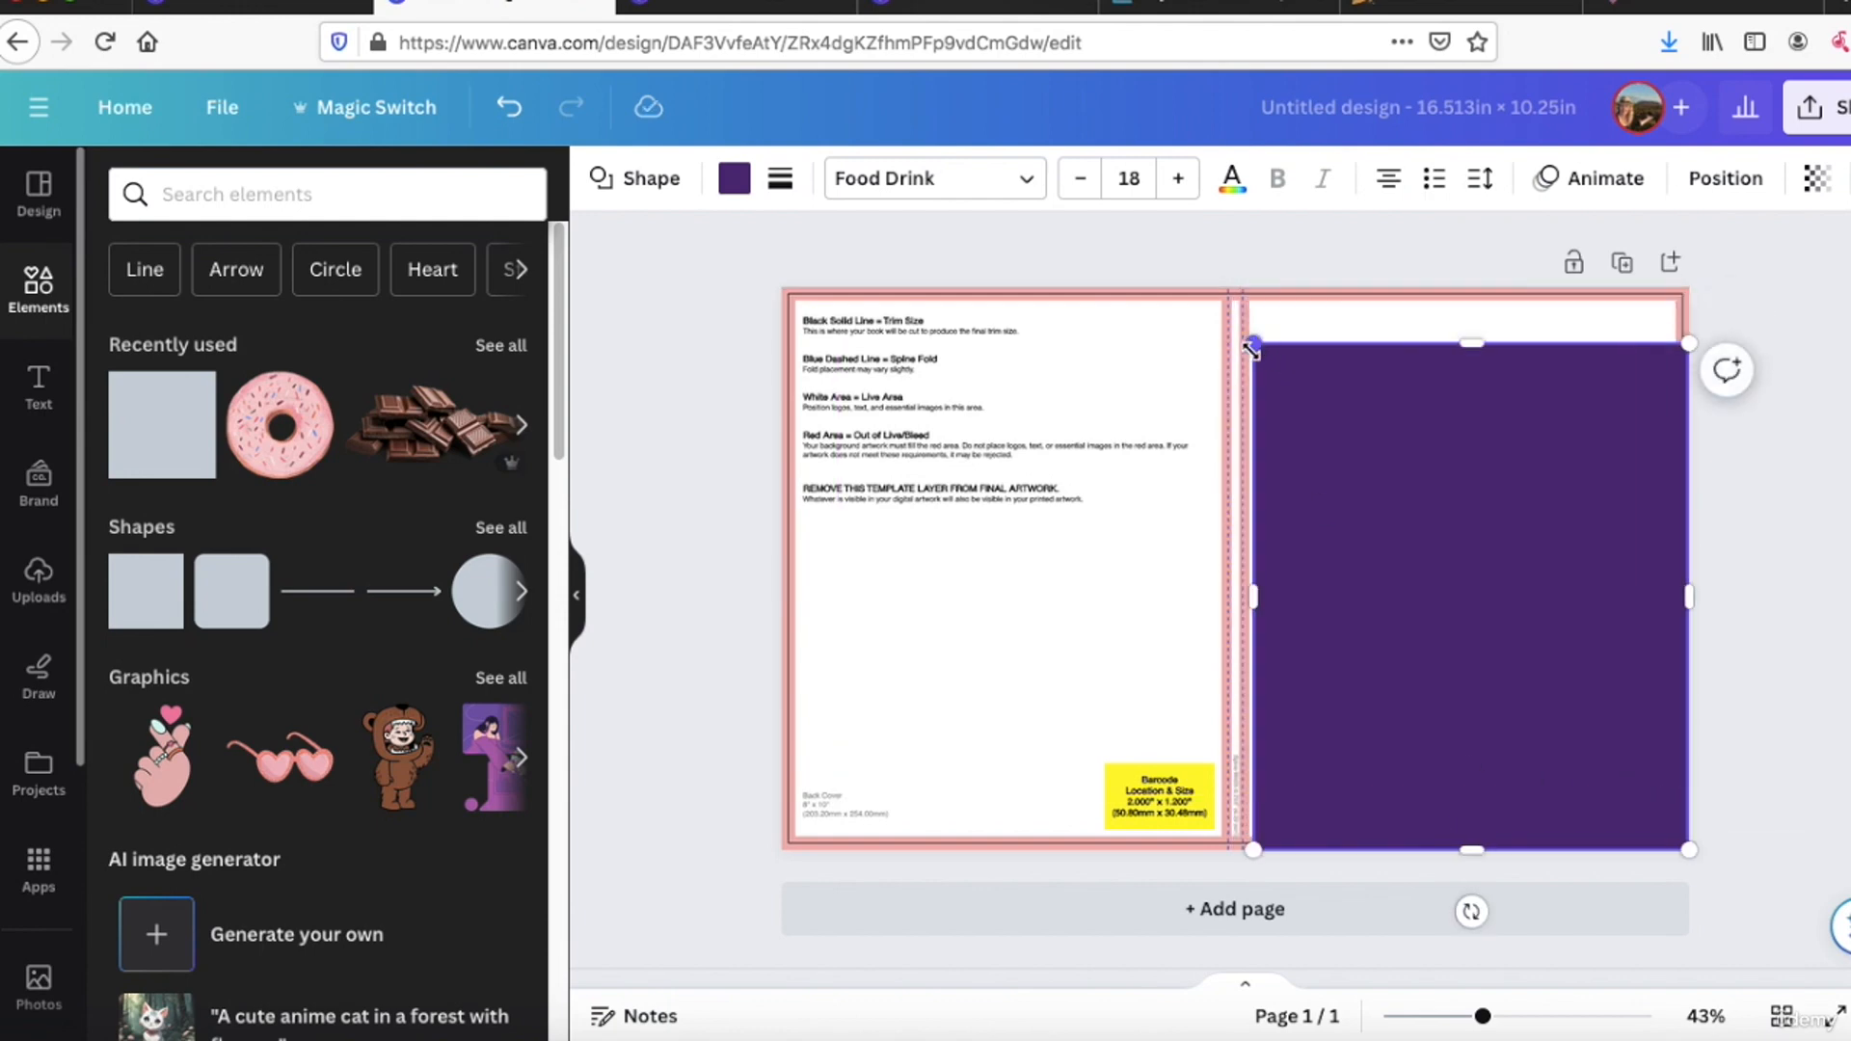
drag(1251, 349, 1242, 343)
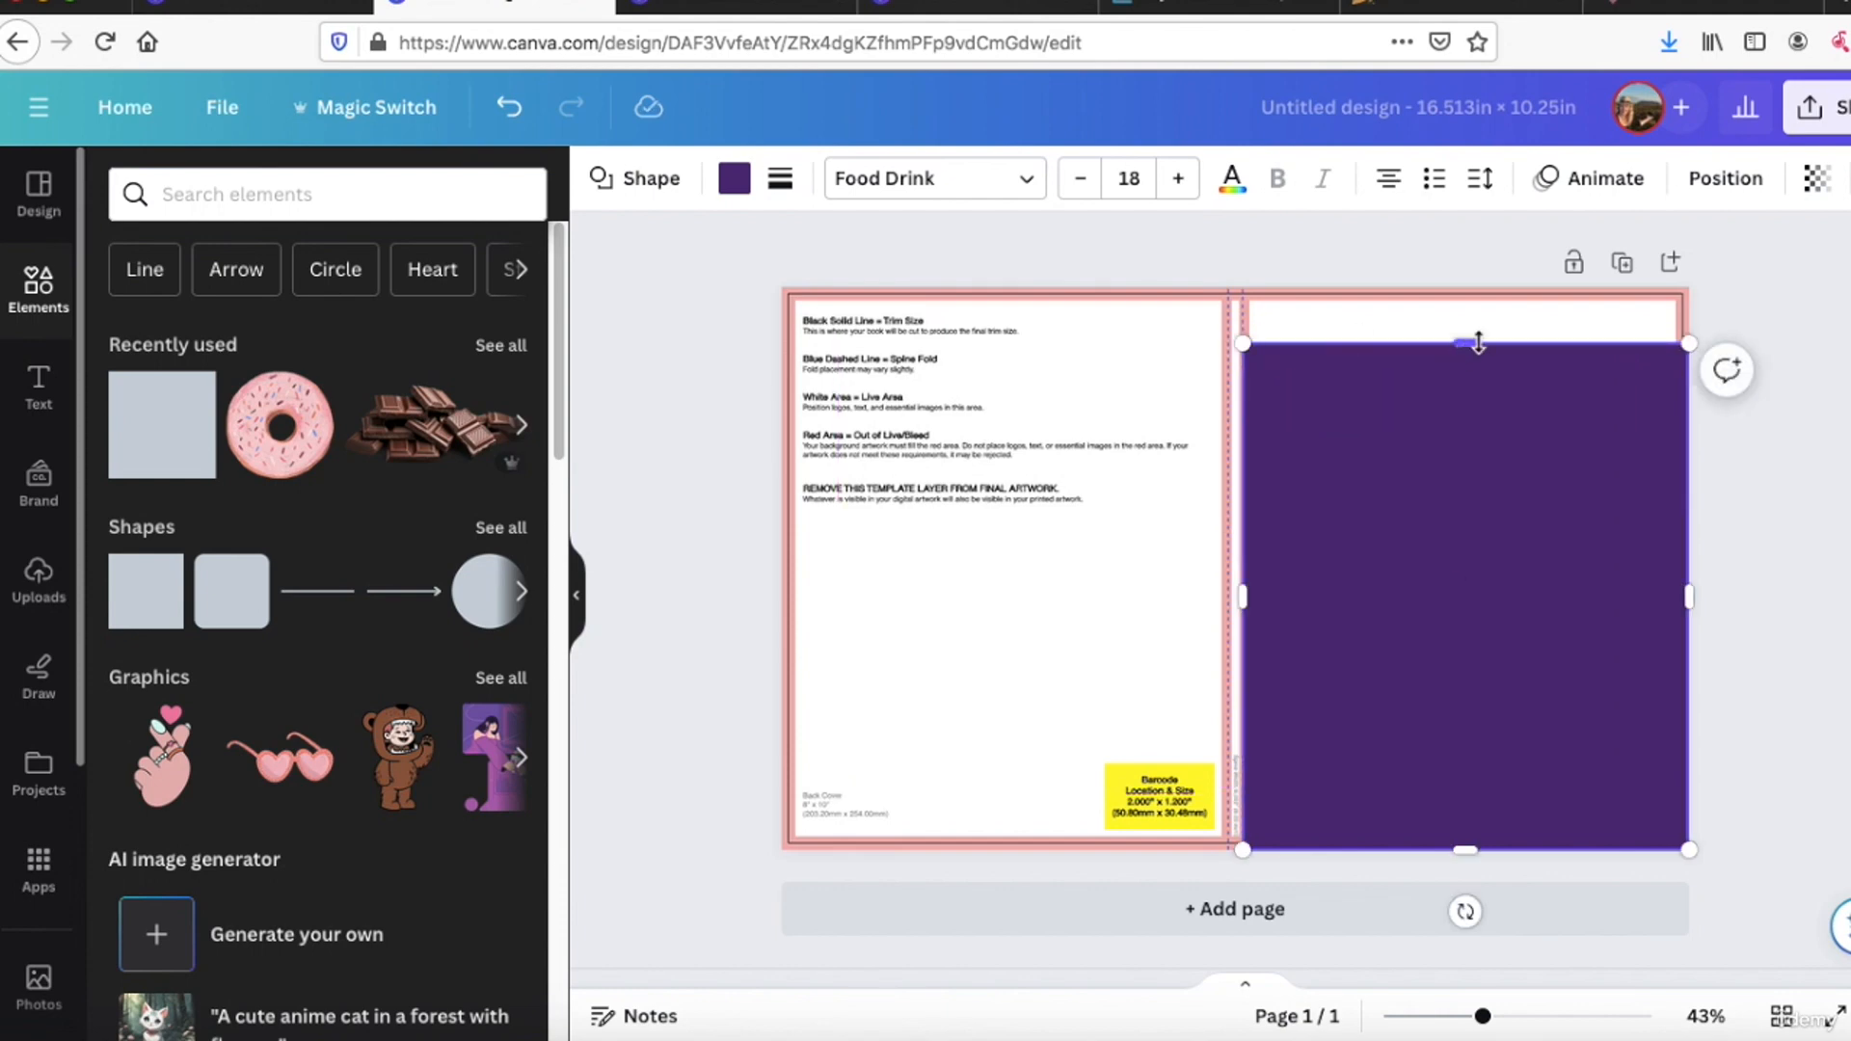
drag(1477, 344, 1465, 286)
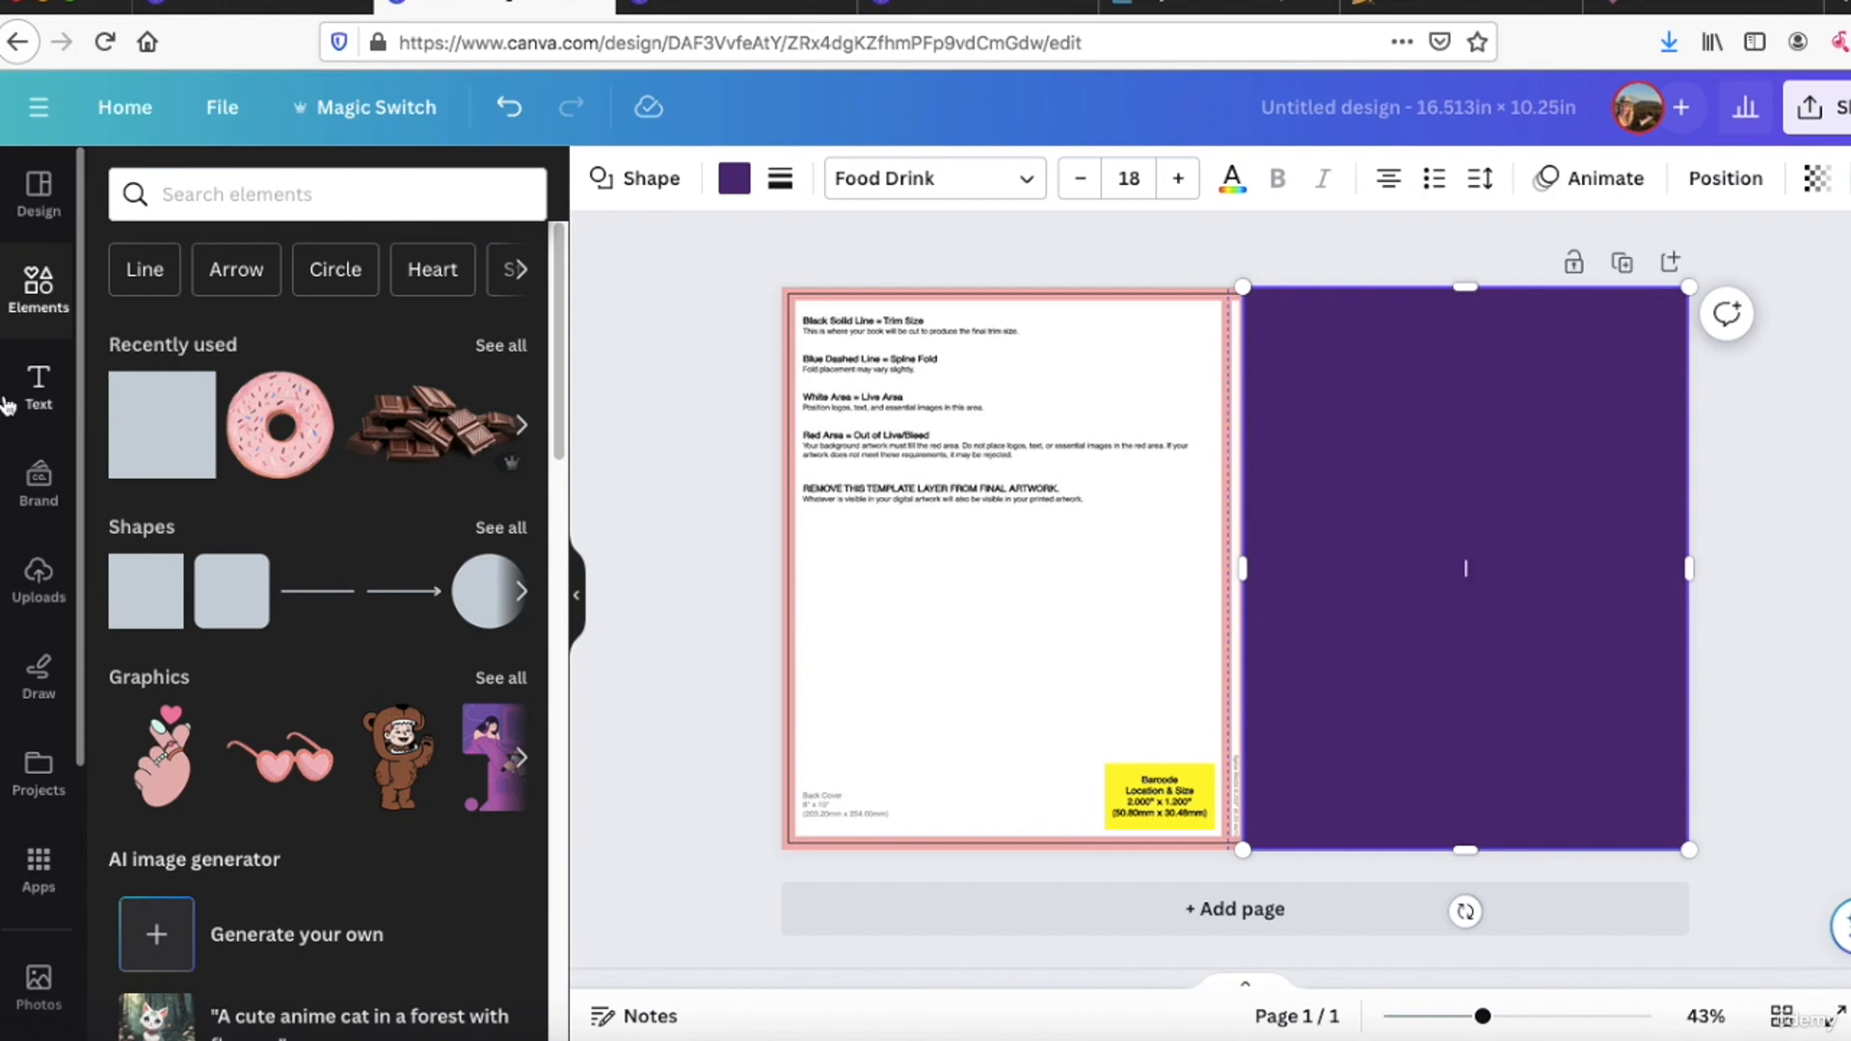
Step: Open the AI image generator for a new text-to-image creation and choose the Photo style
click(266, 934)
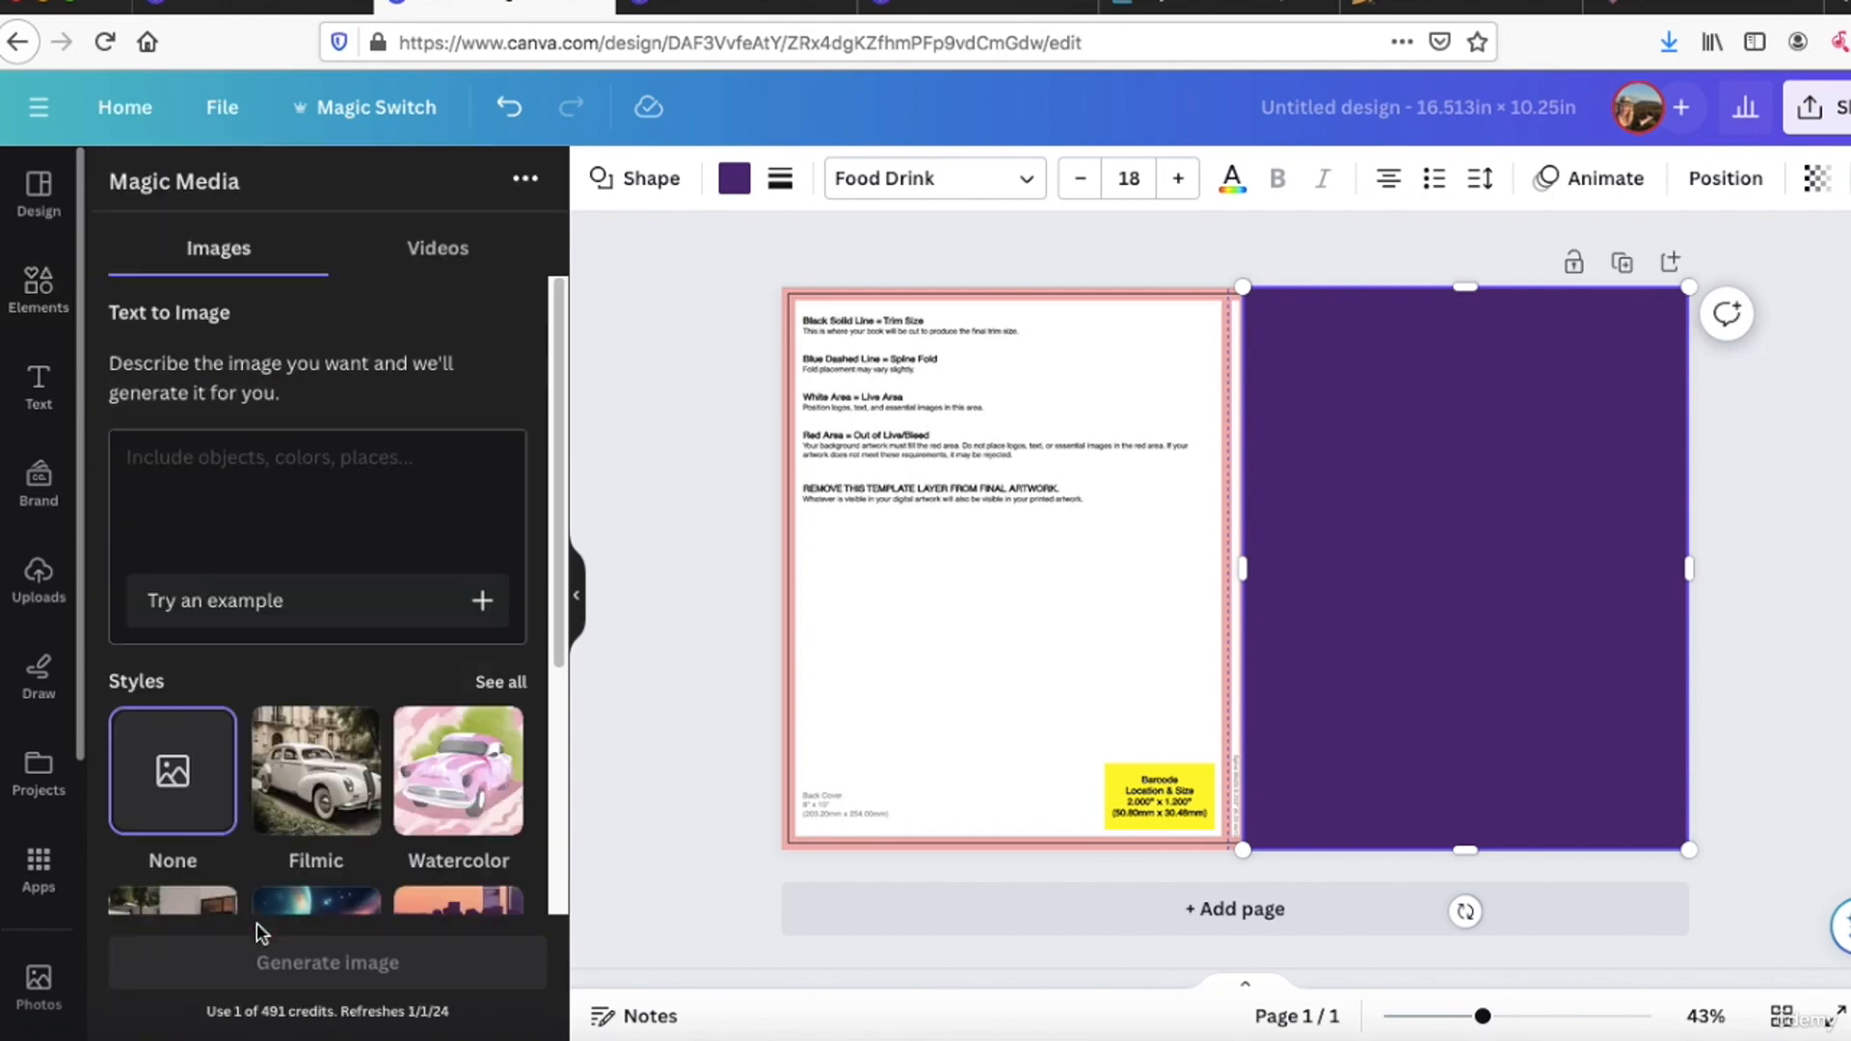
scroll(258, 924, down, 3)
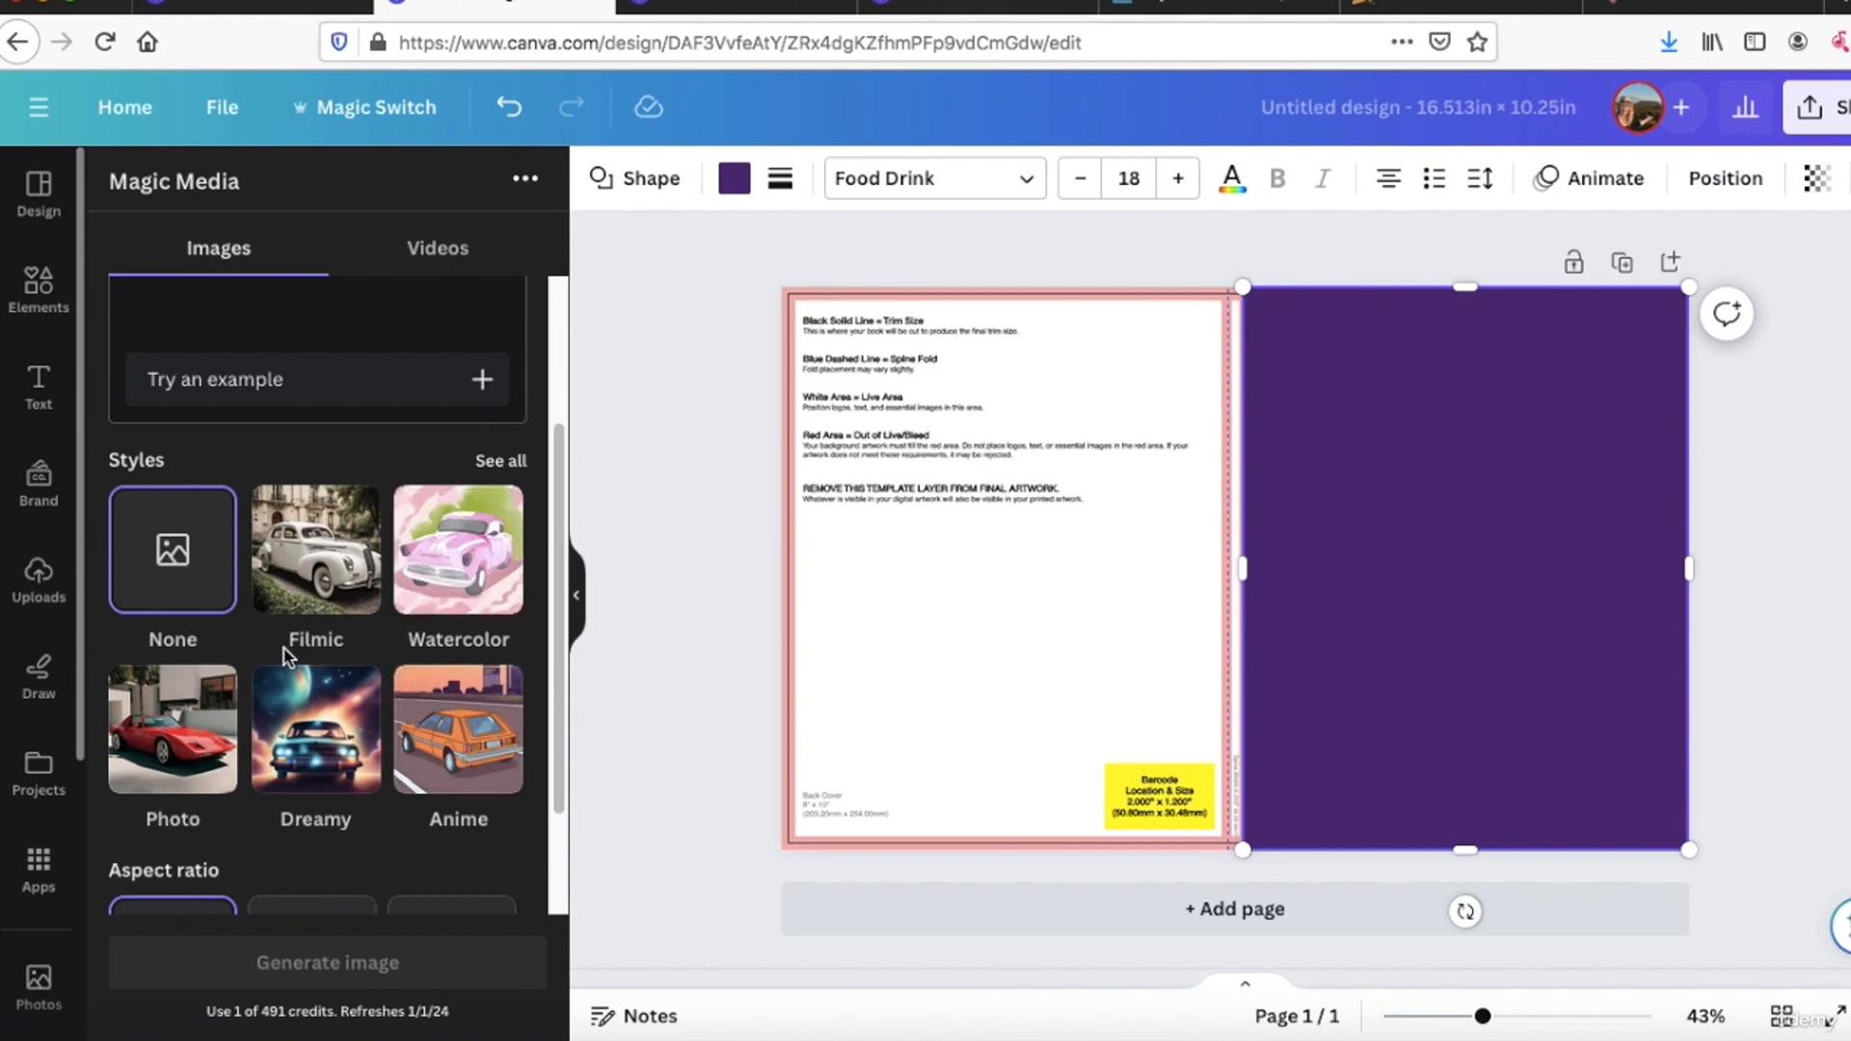
click(163, 747)
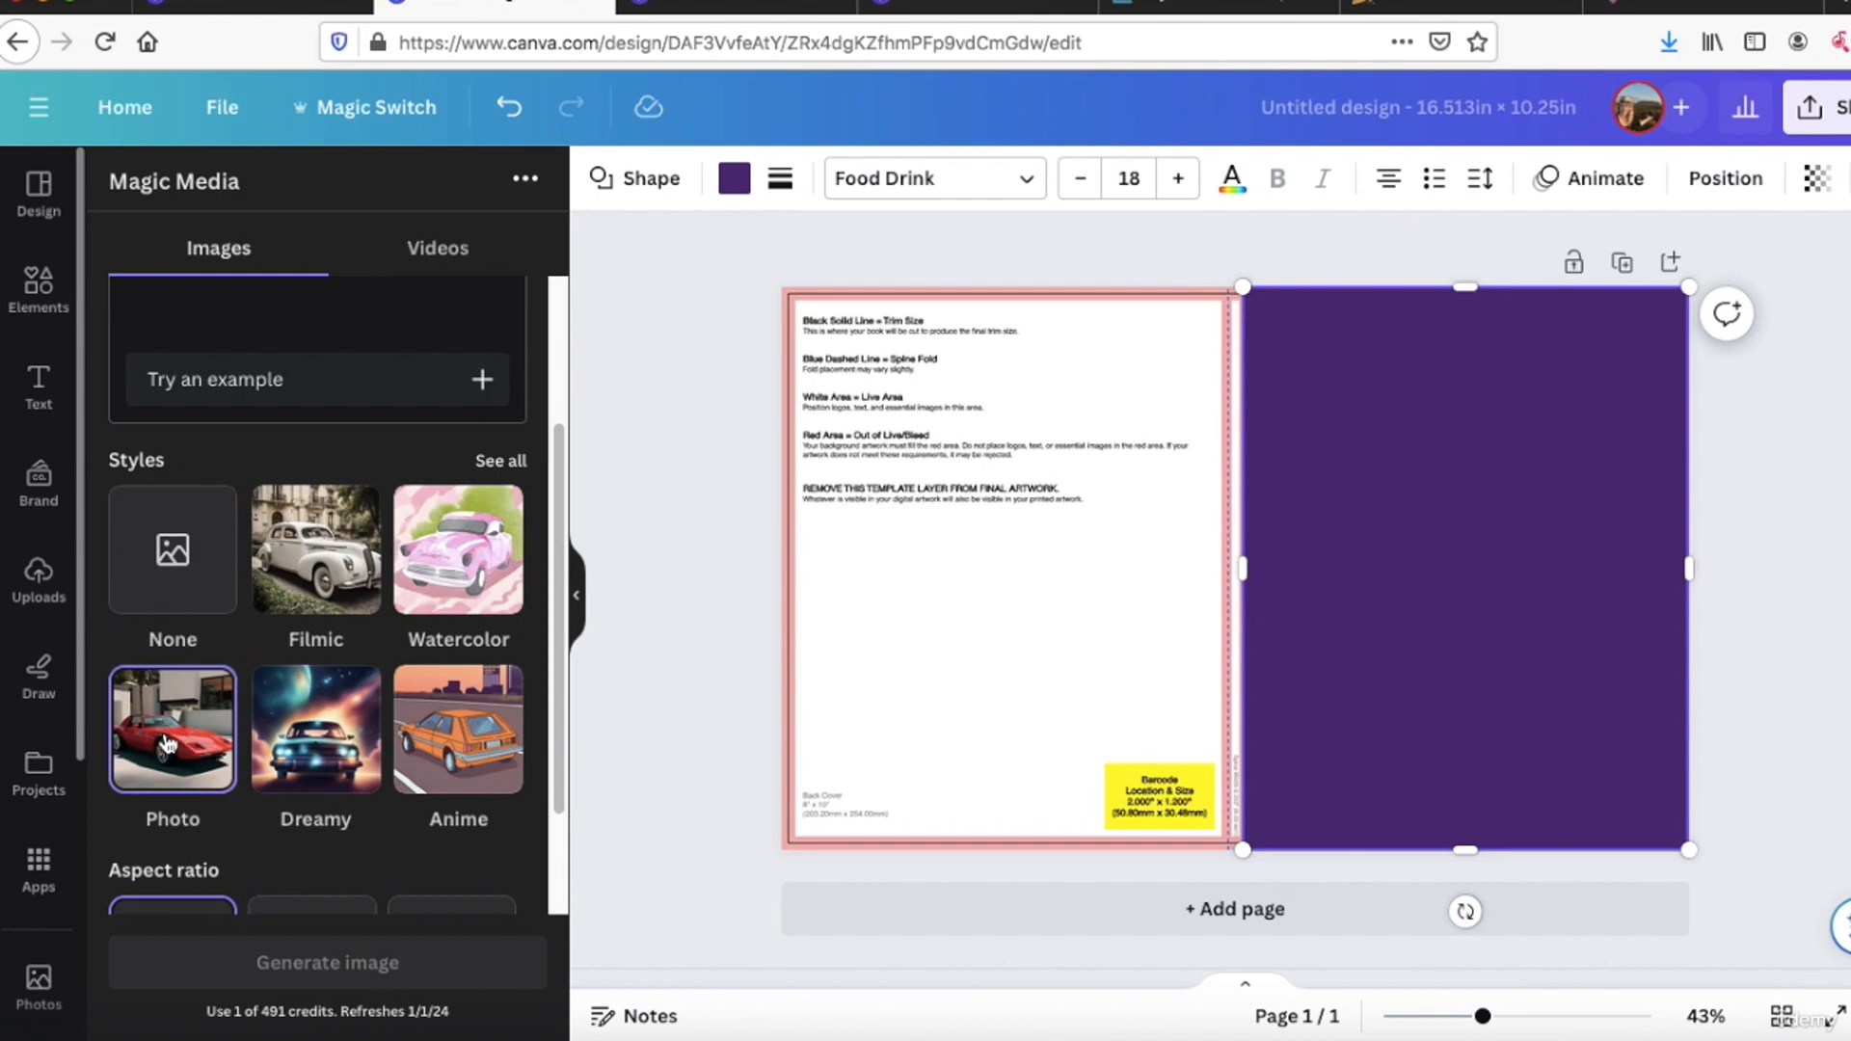
click(286, 310)
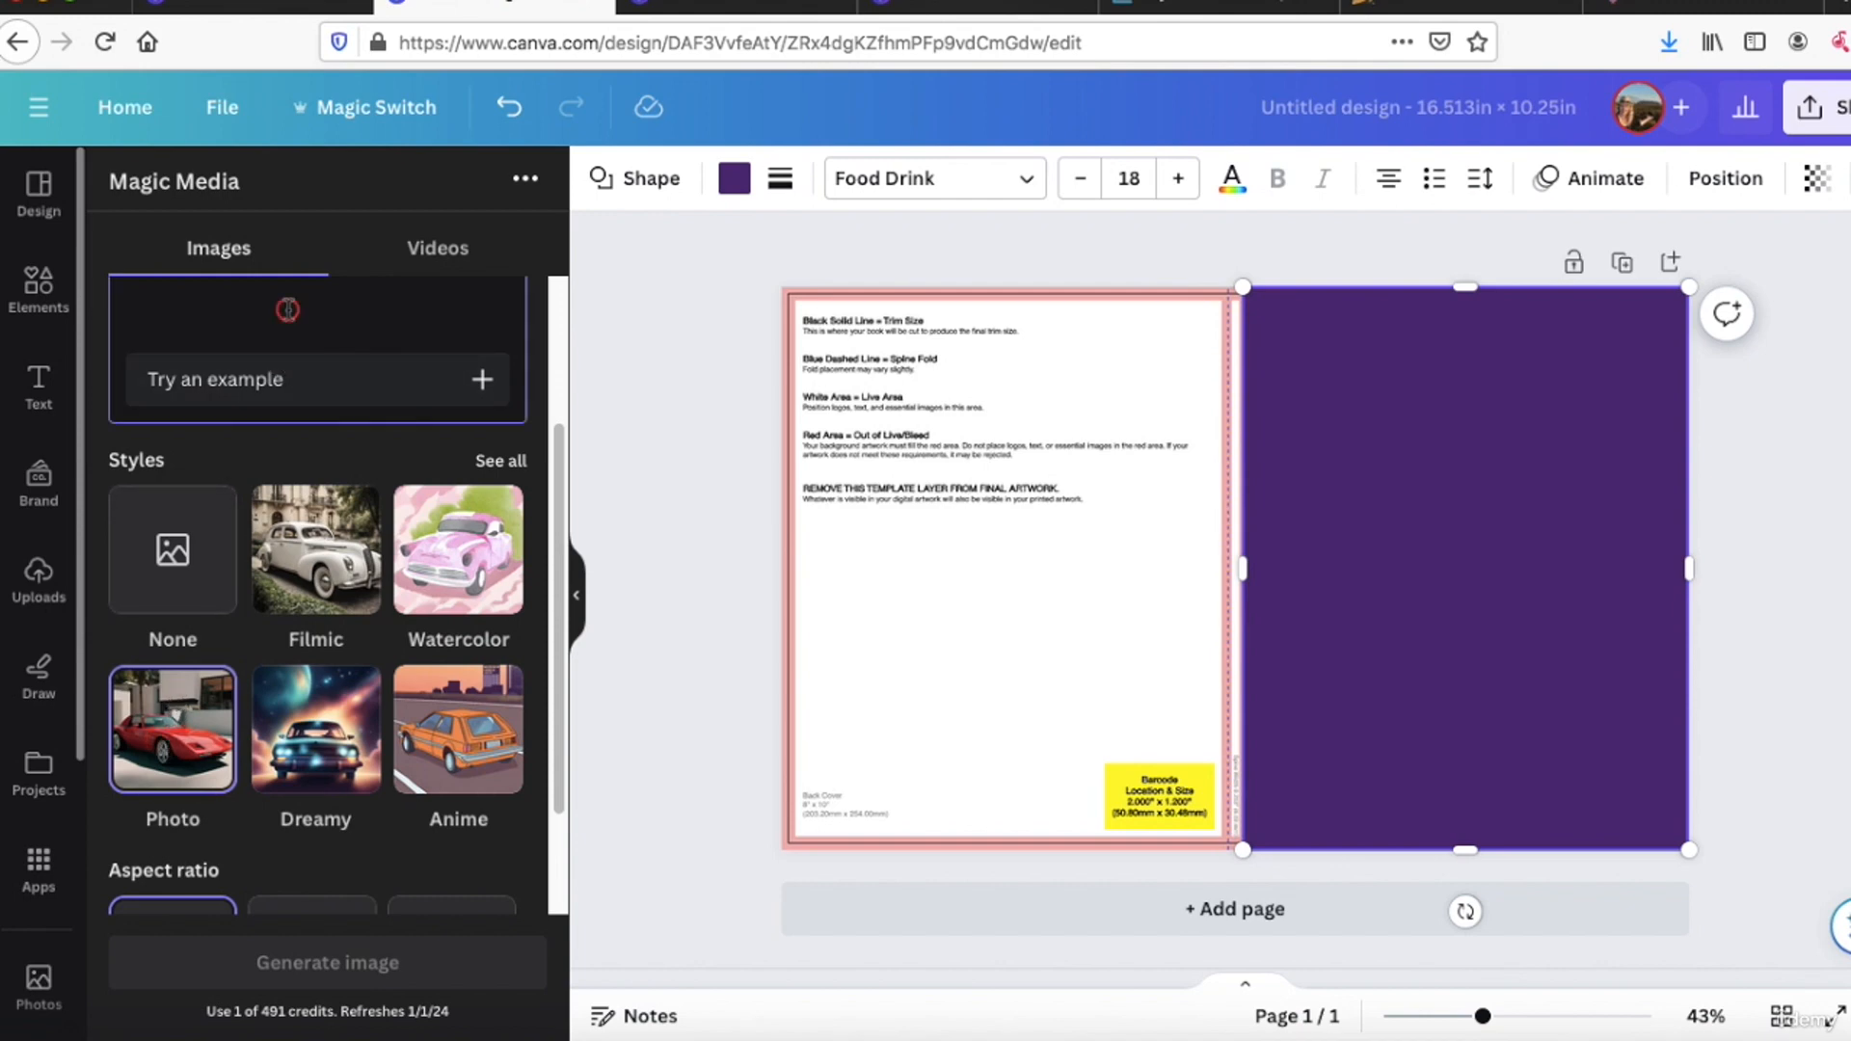
scroll(258, 360, up, 2)
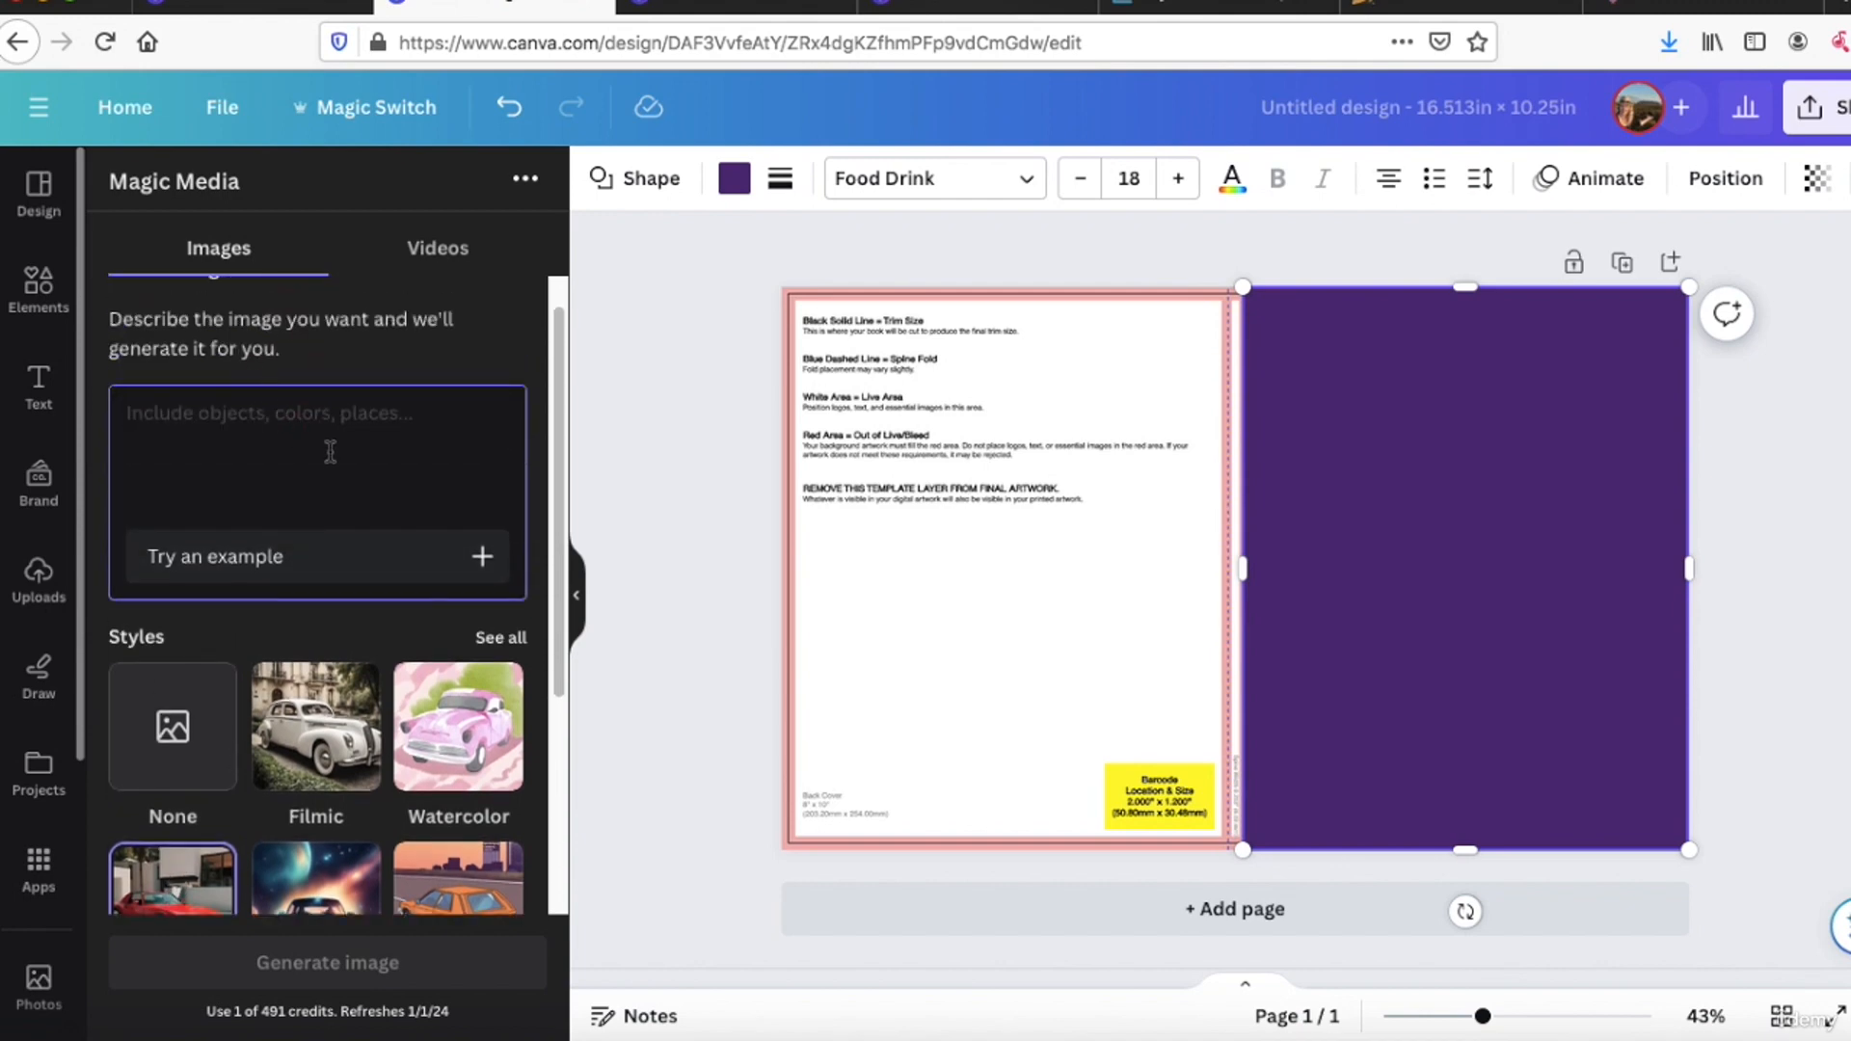
scroll(302, 496, down, 1)
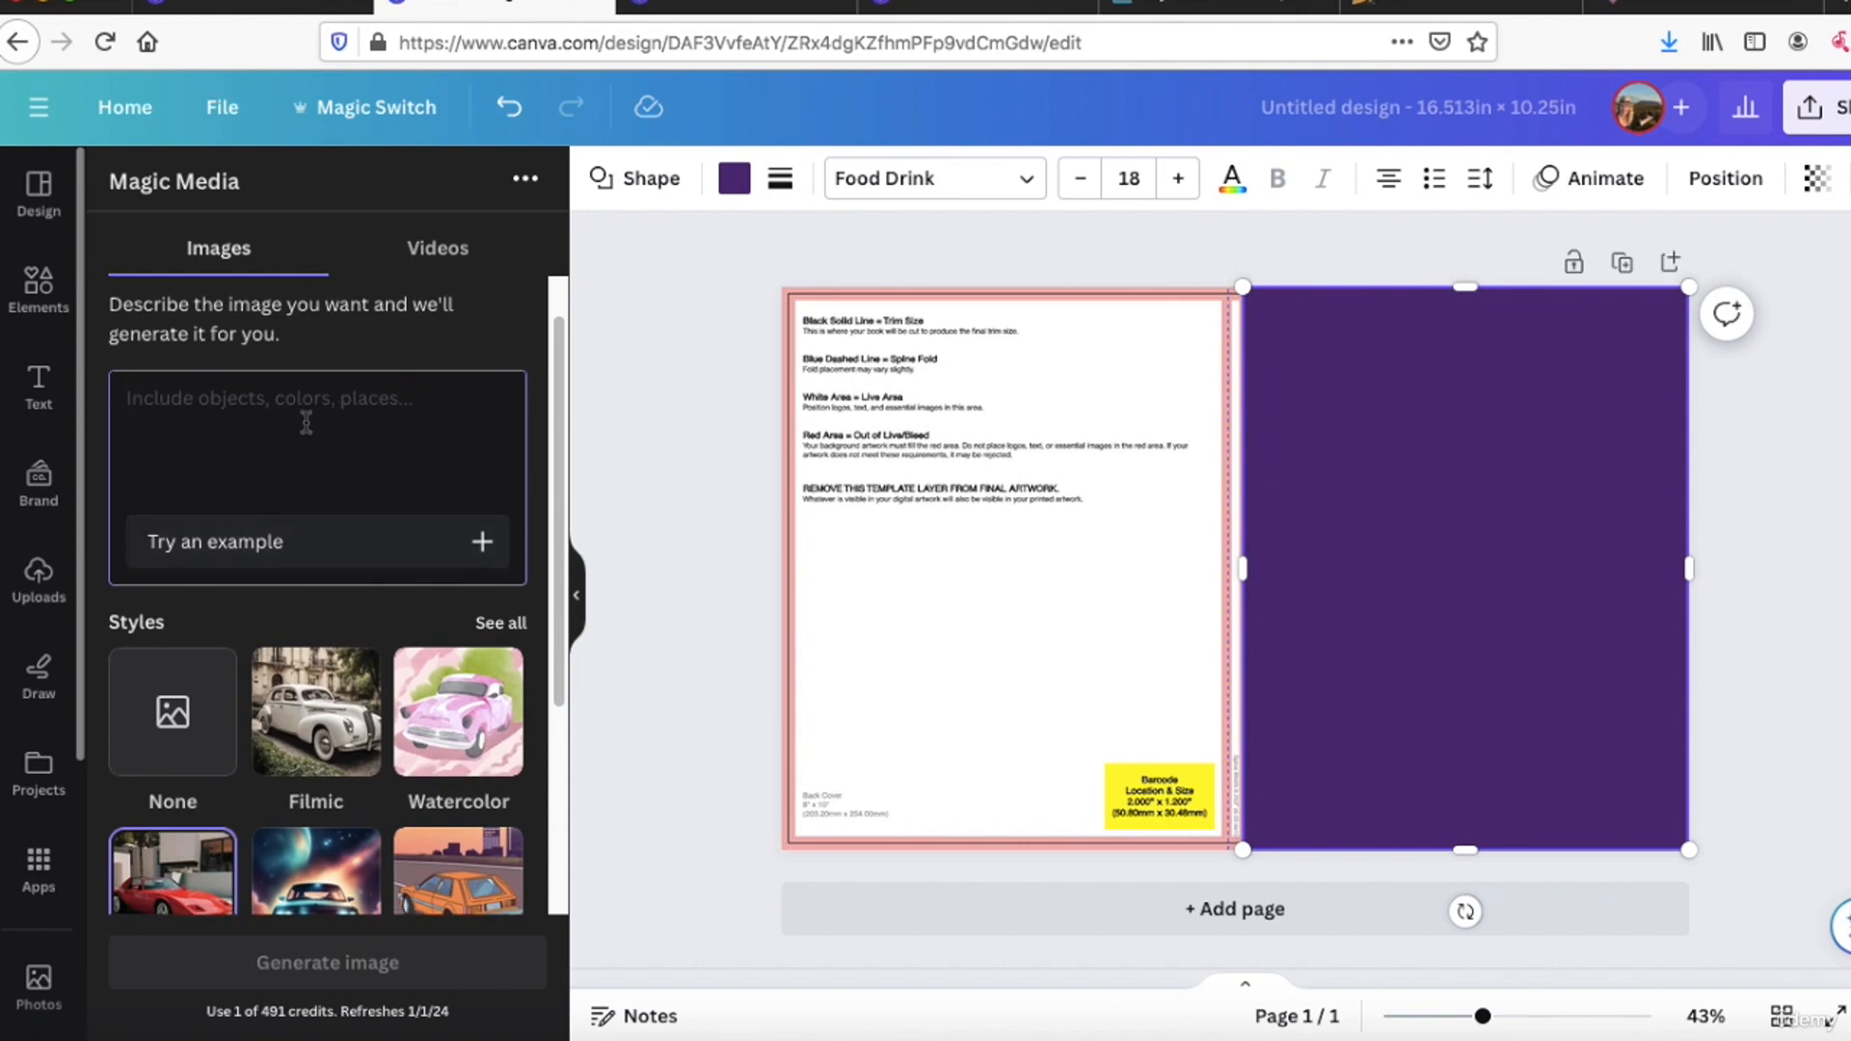
scroll(305, 421, up, 1)
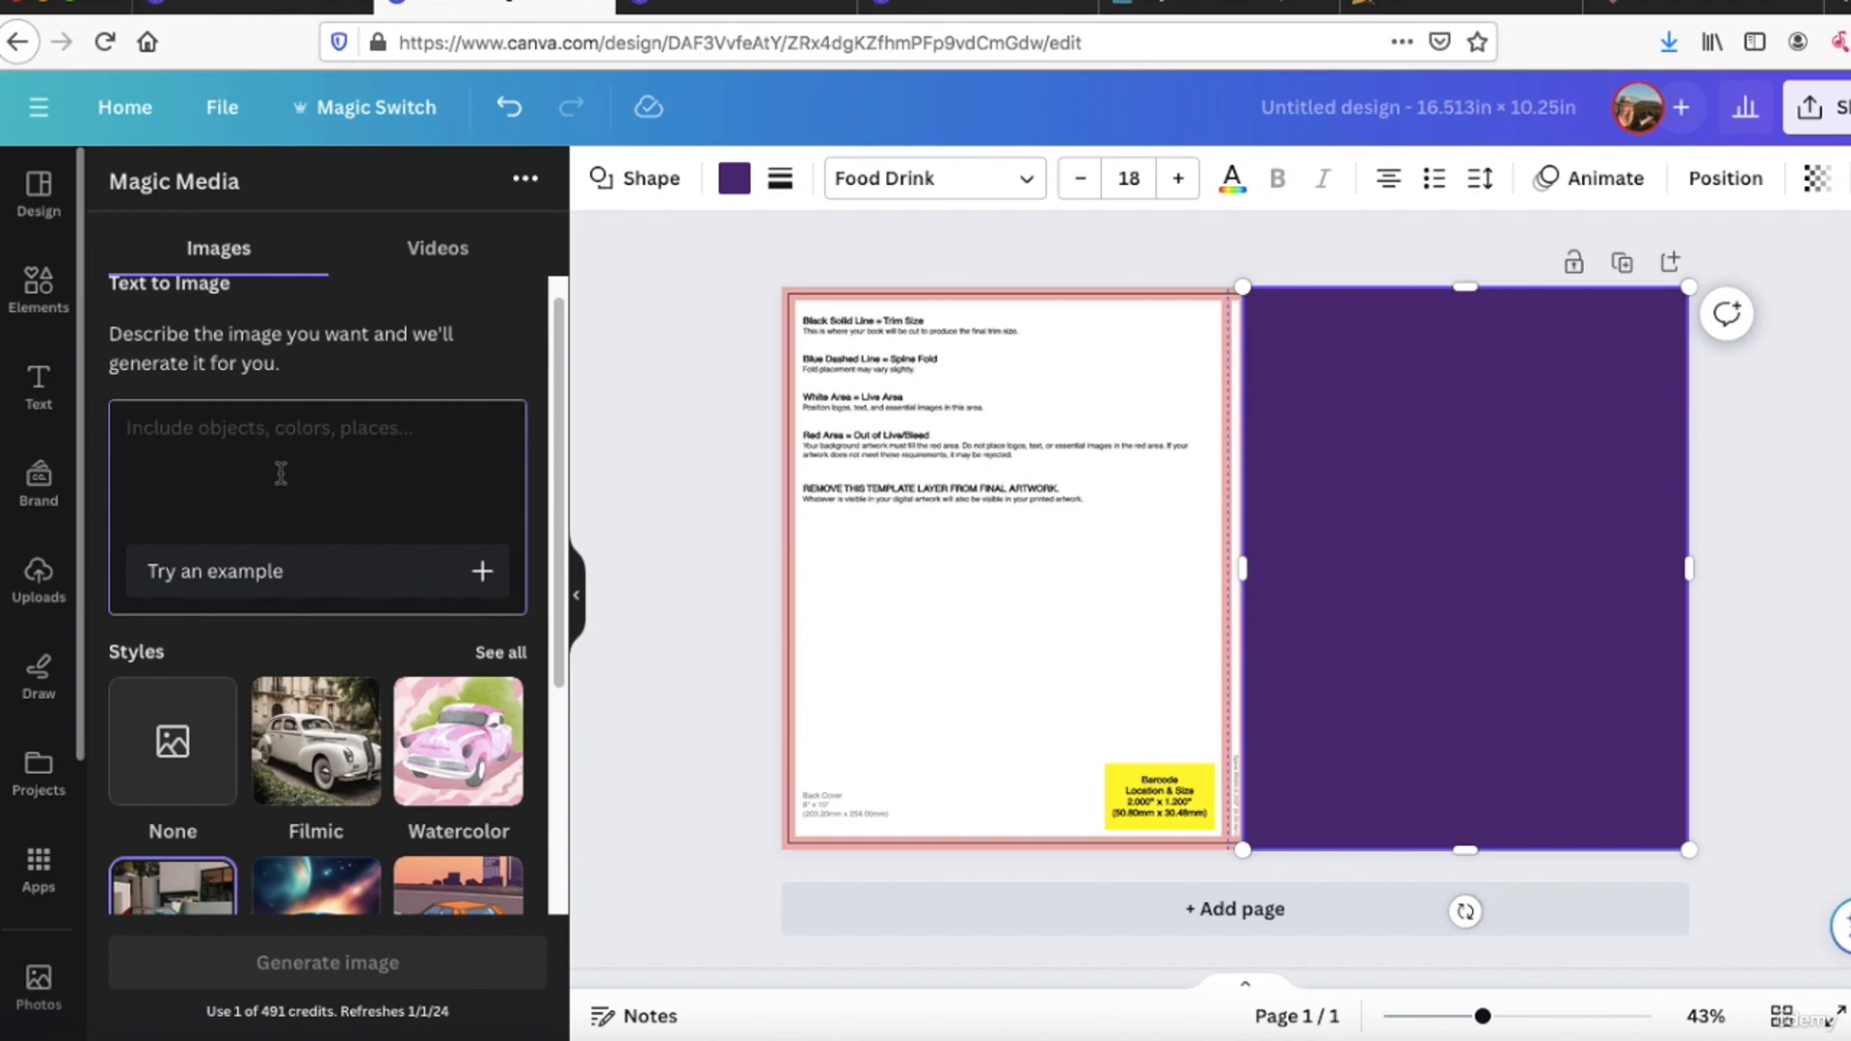
Step: Generate images from the prompt "I want a picture of a dessert without sugar please"
text(I want a)
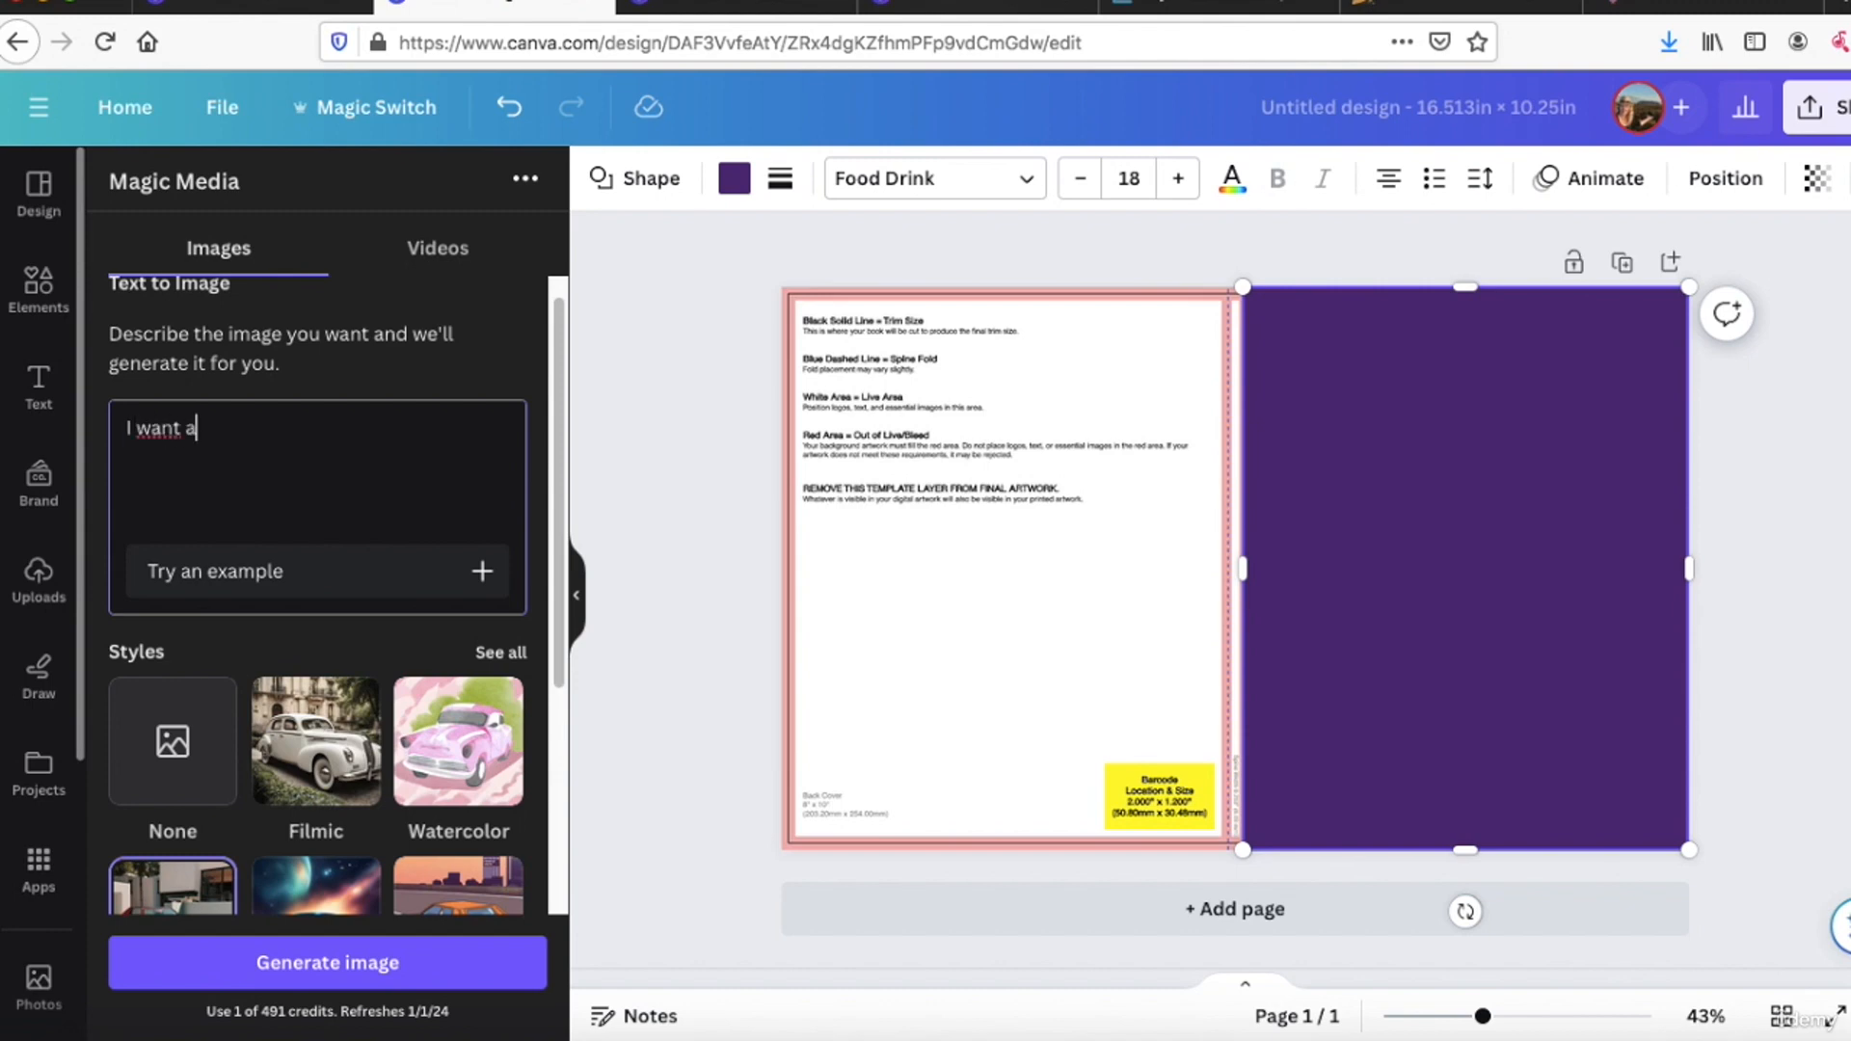
text(ure )
text(cture)
text( of a dessert wit)
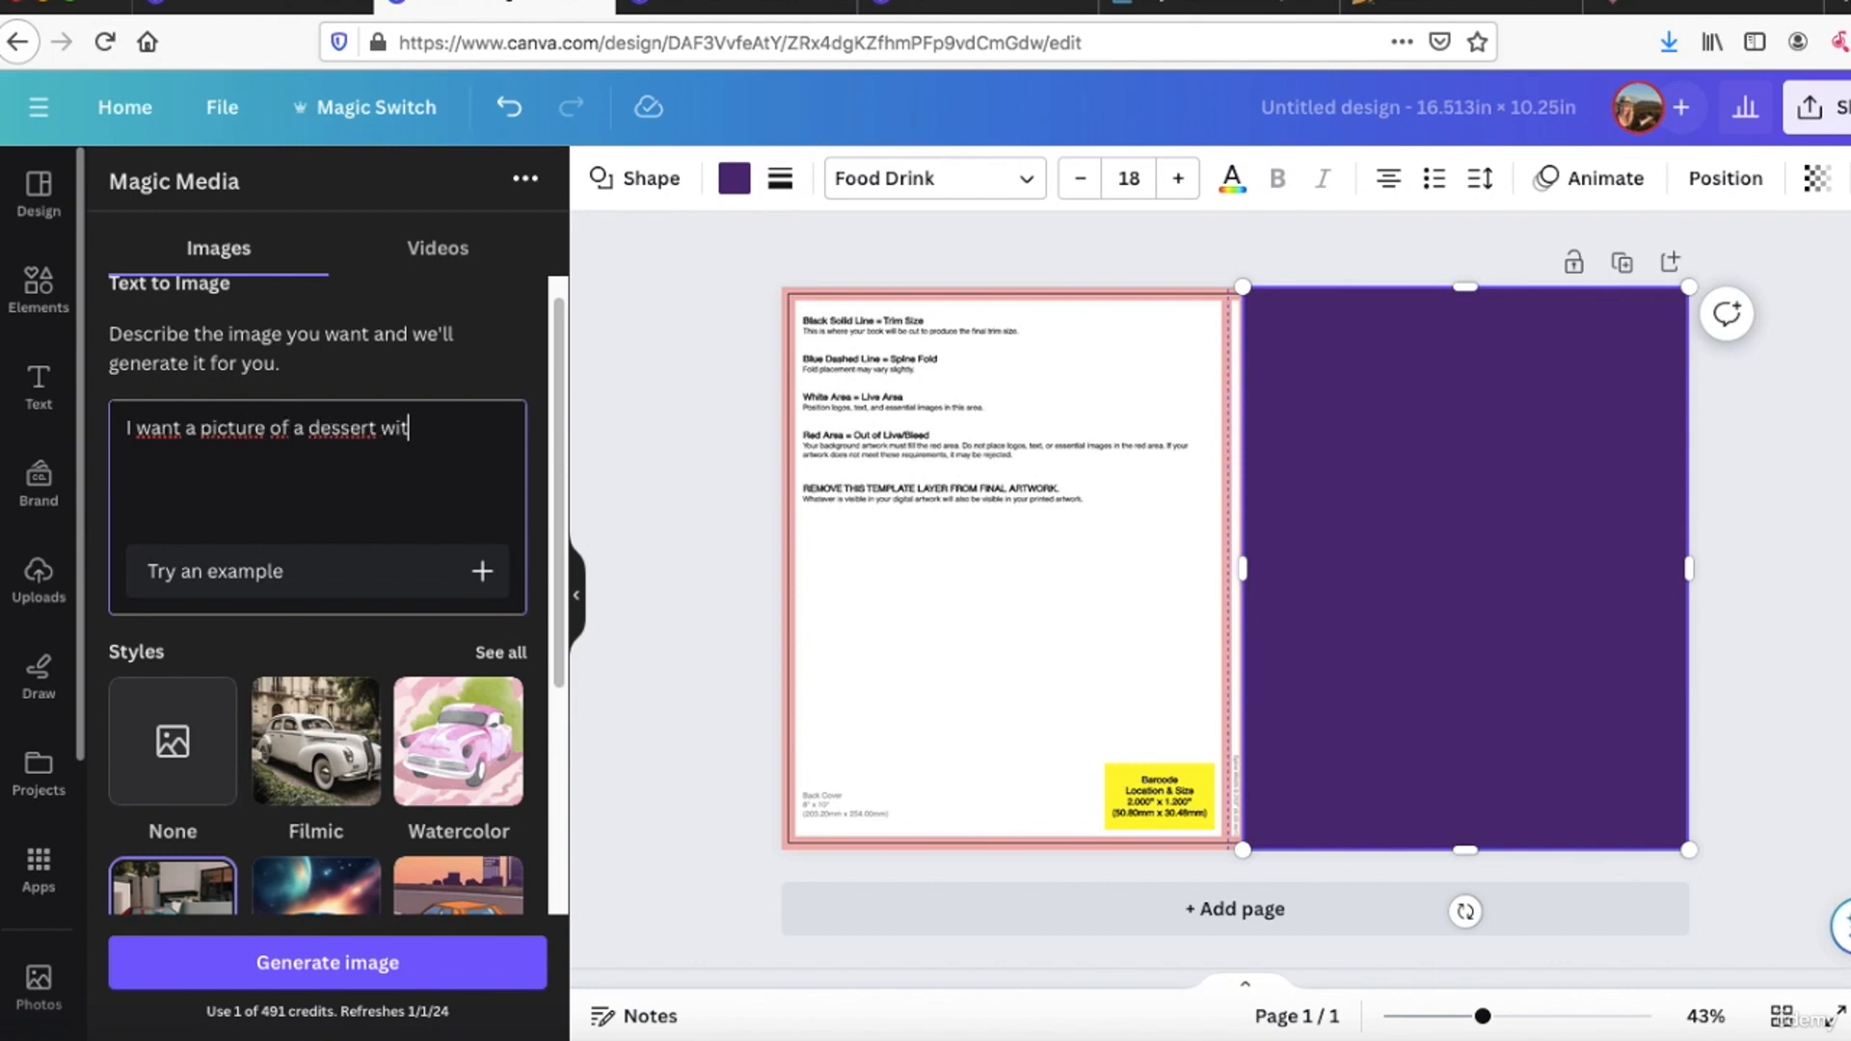
text(hout sugar plea)
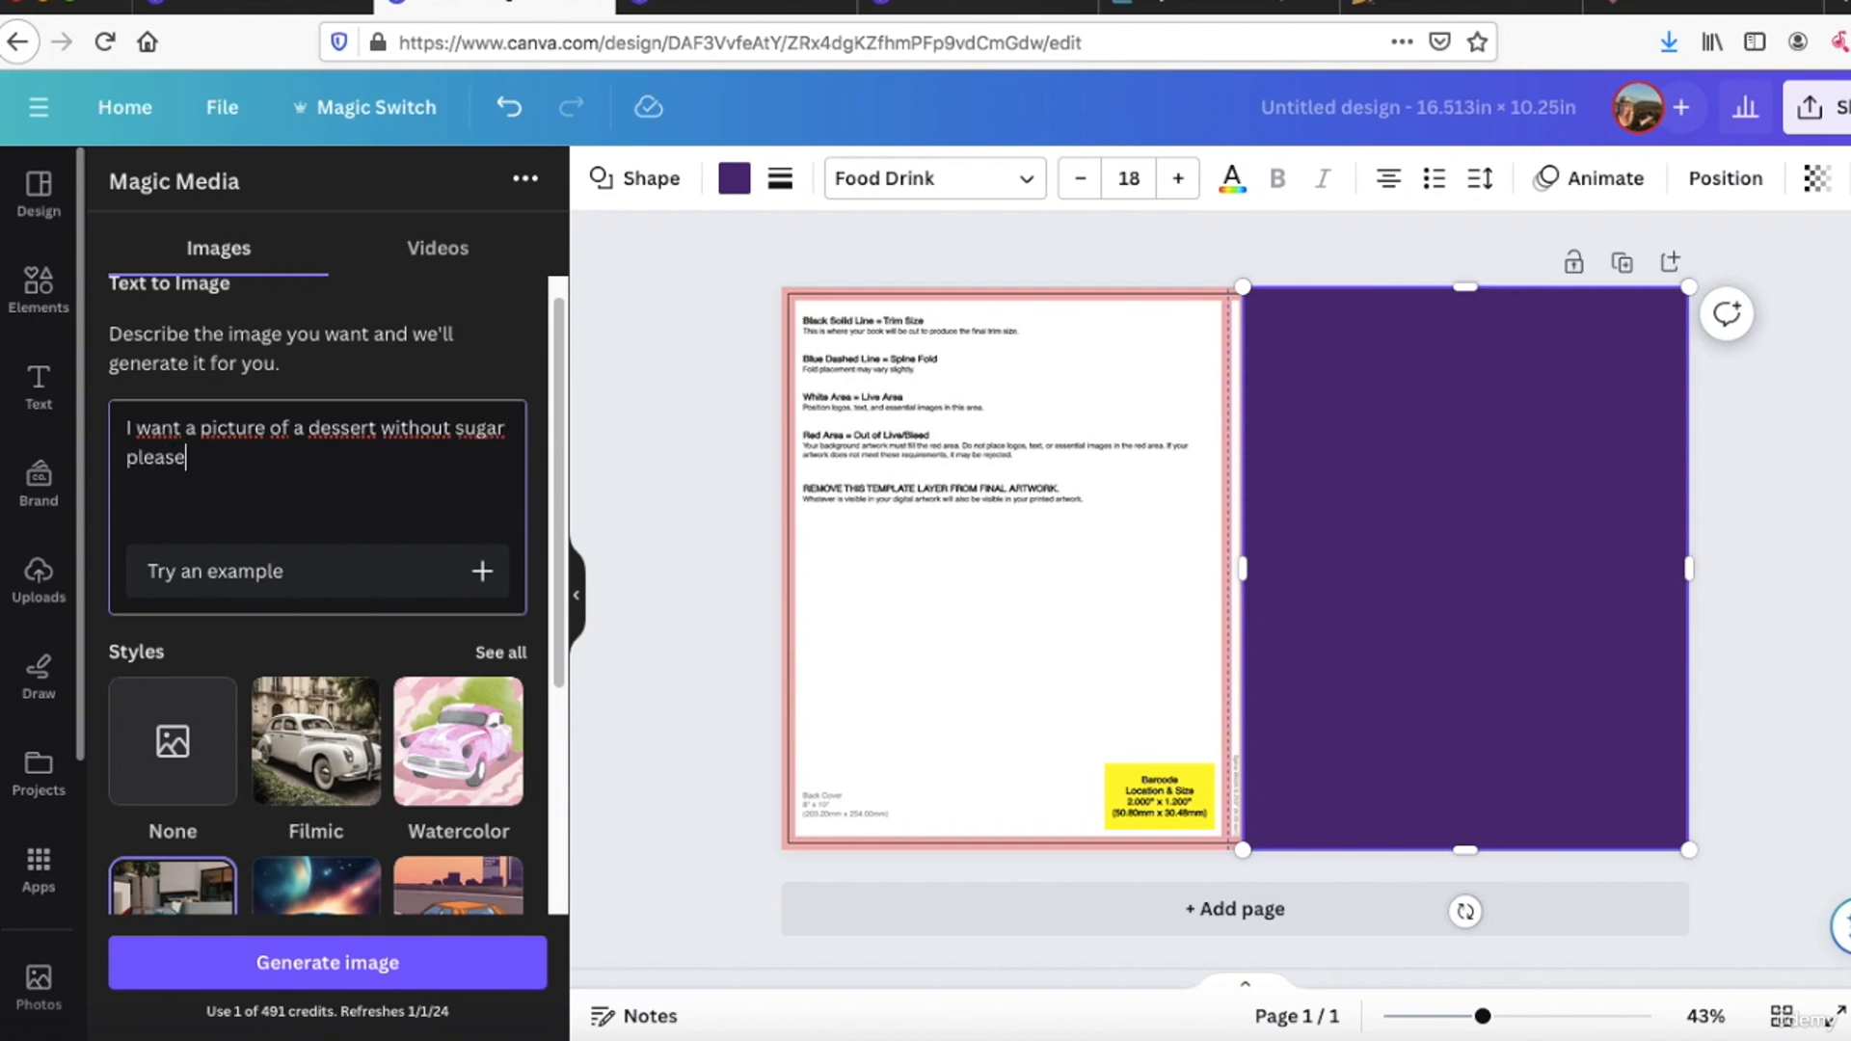
text(se)
key(Return)
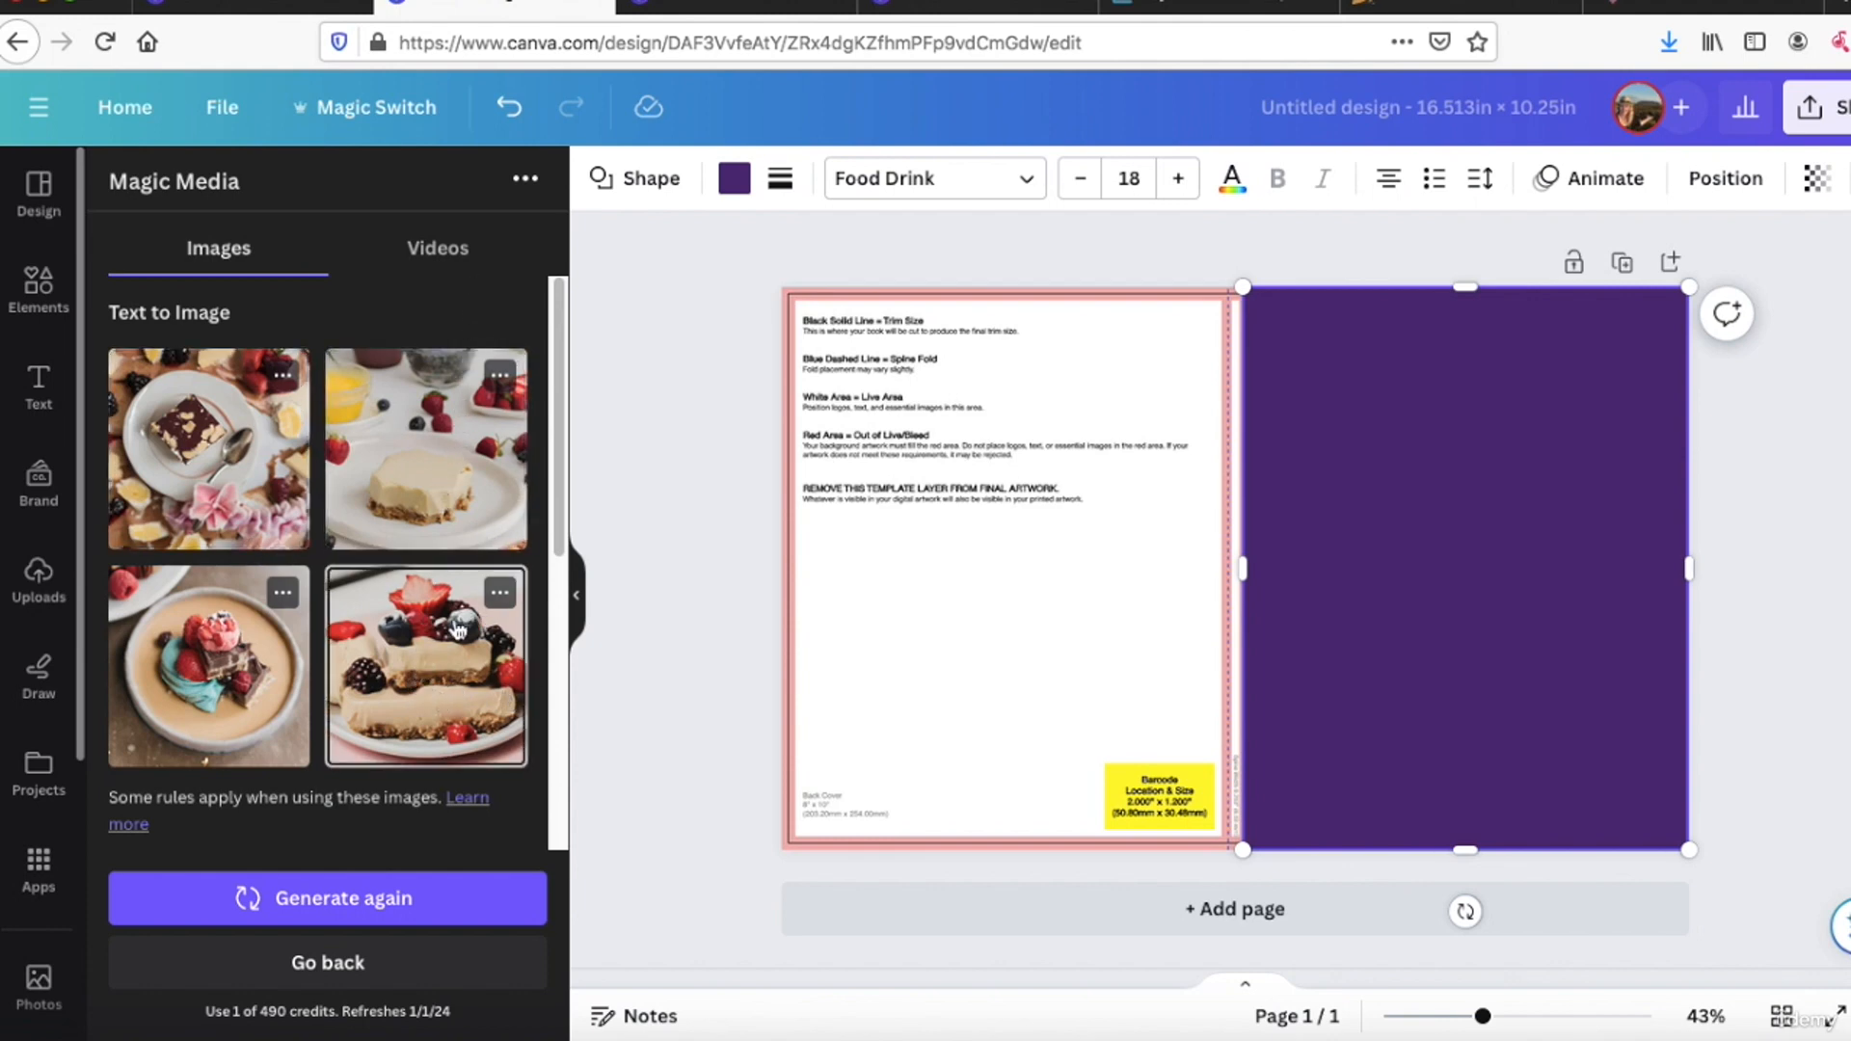
Step: Place a single copy of the generated two-slice berry dessert image at the bottom of the front cover, enlarged to the cover's full width
click(425, 636)
click(424, 637)
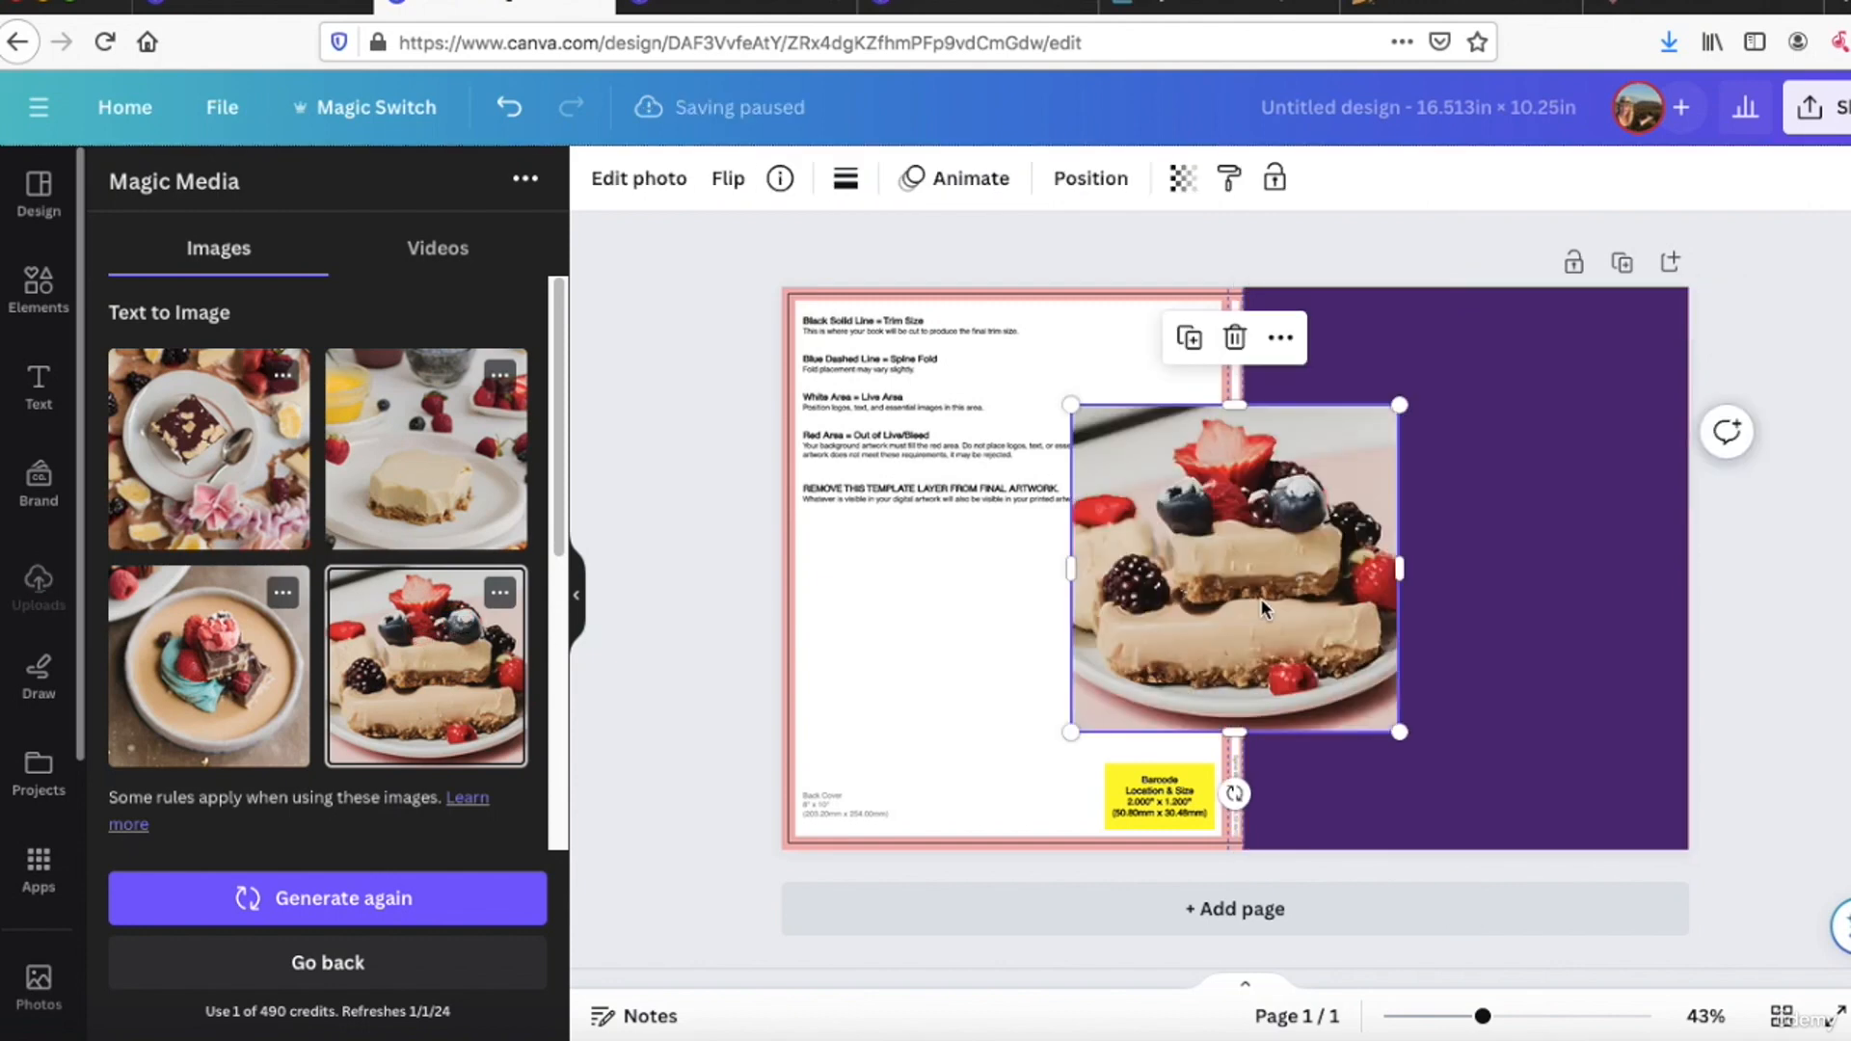
drag(1296, 558, 1506, 668)
click(1133, 535)
key(Delete)
click(1389, 581)
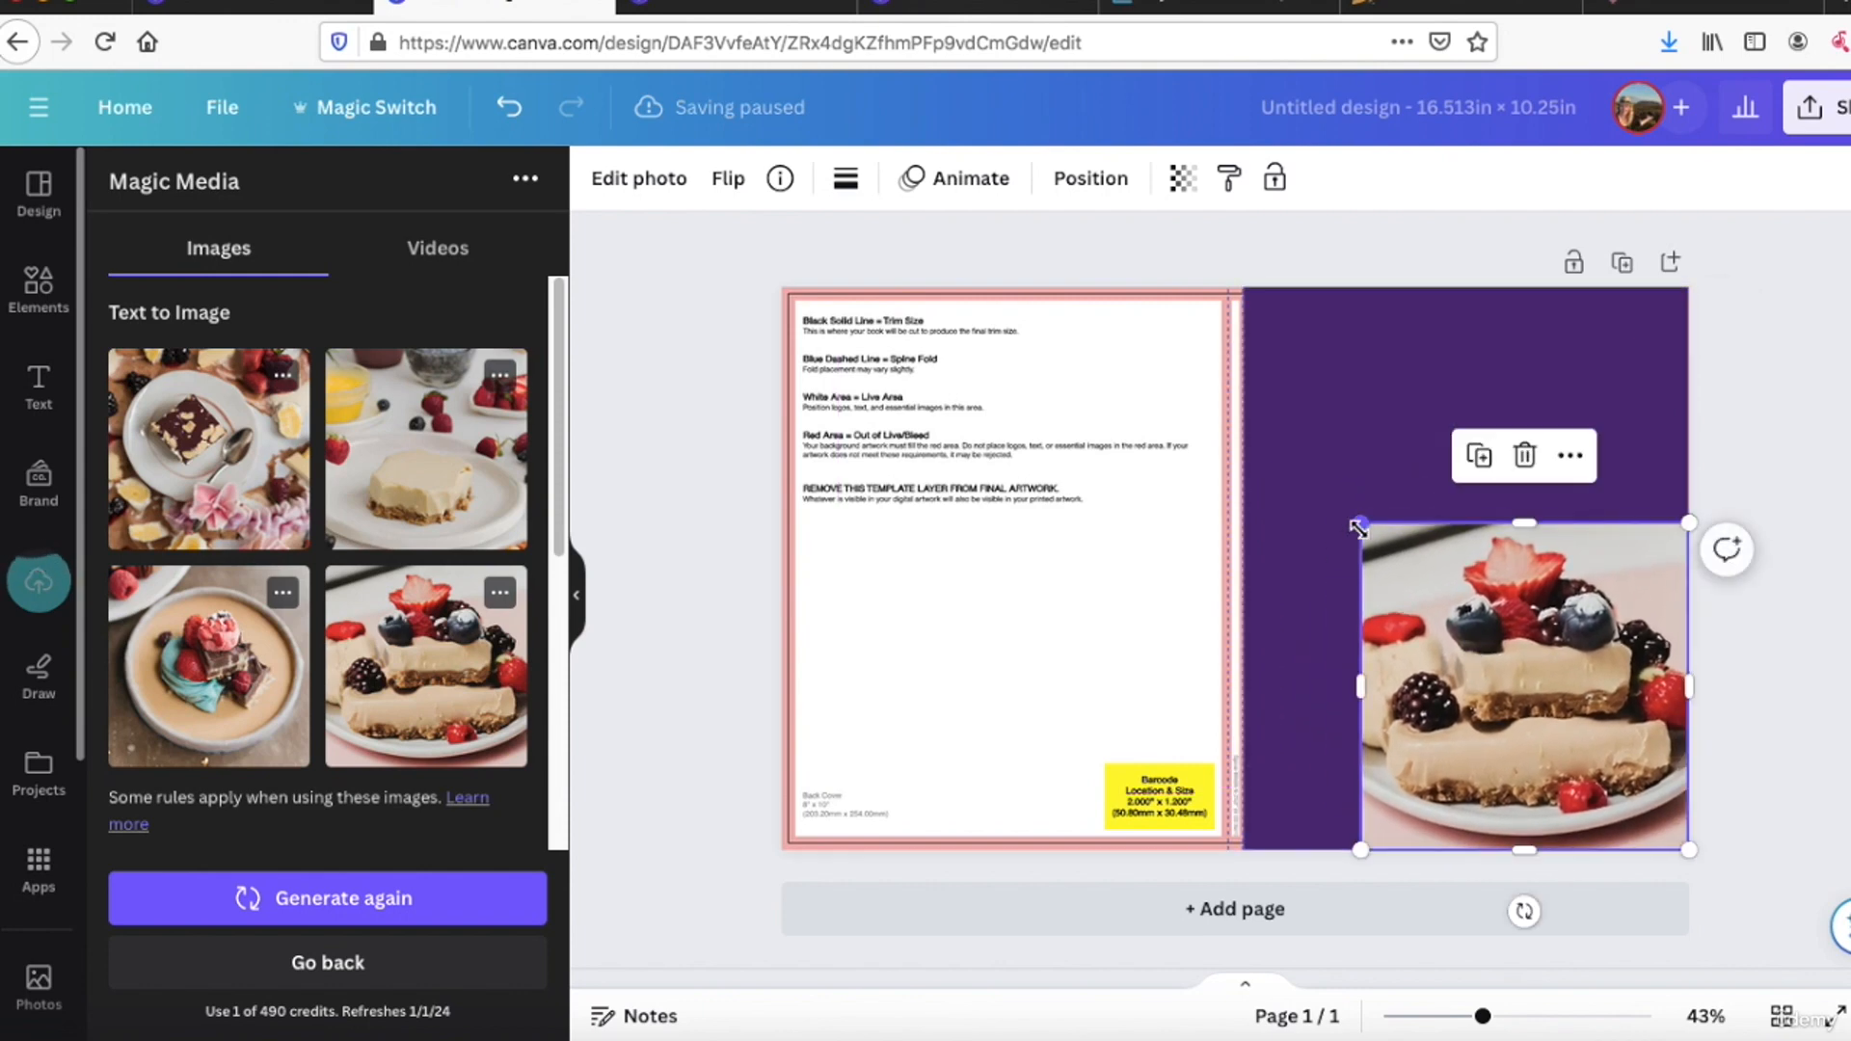
drag(1360, 522, 1290, 370)
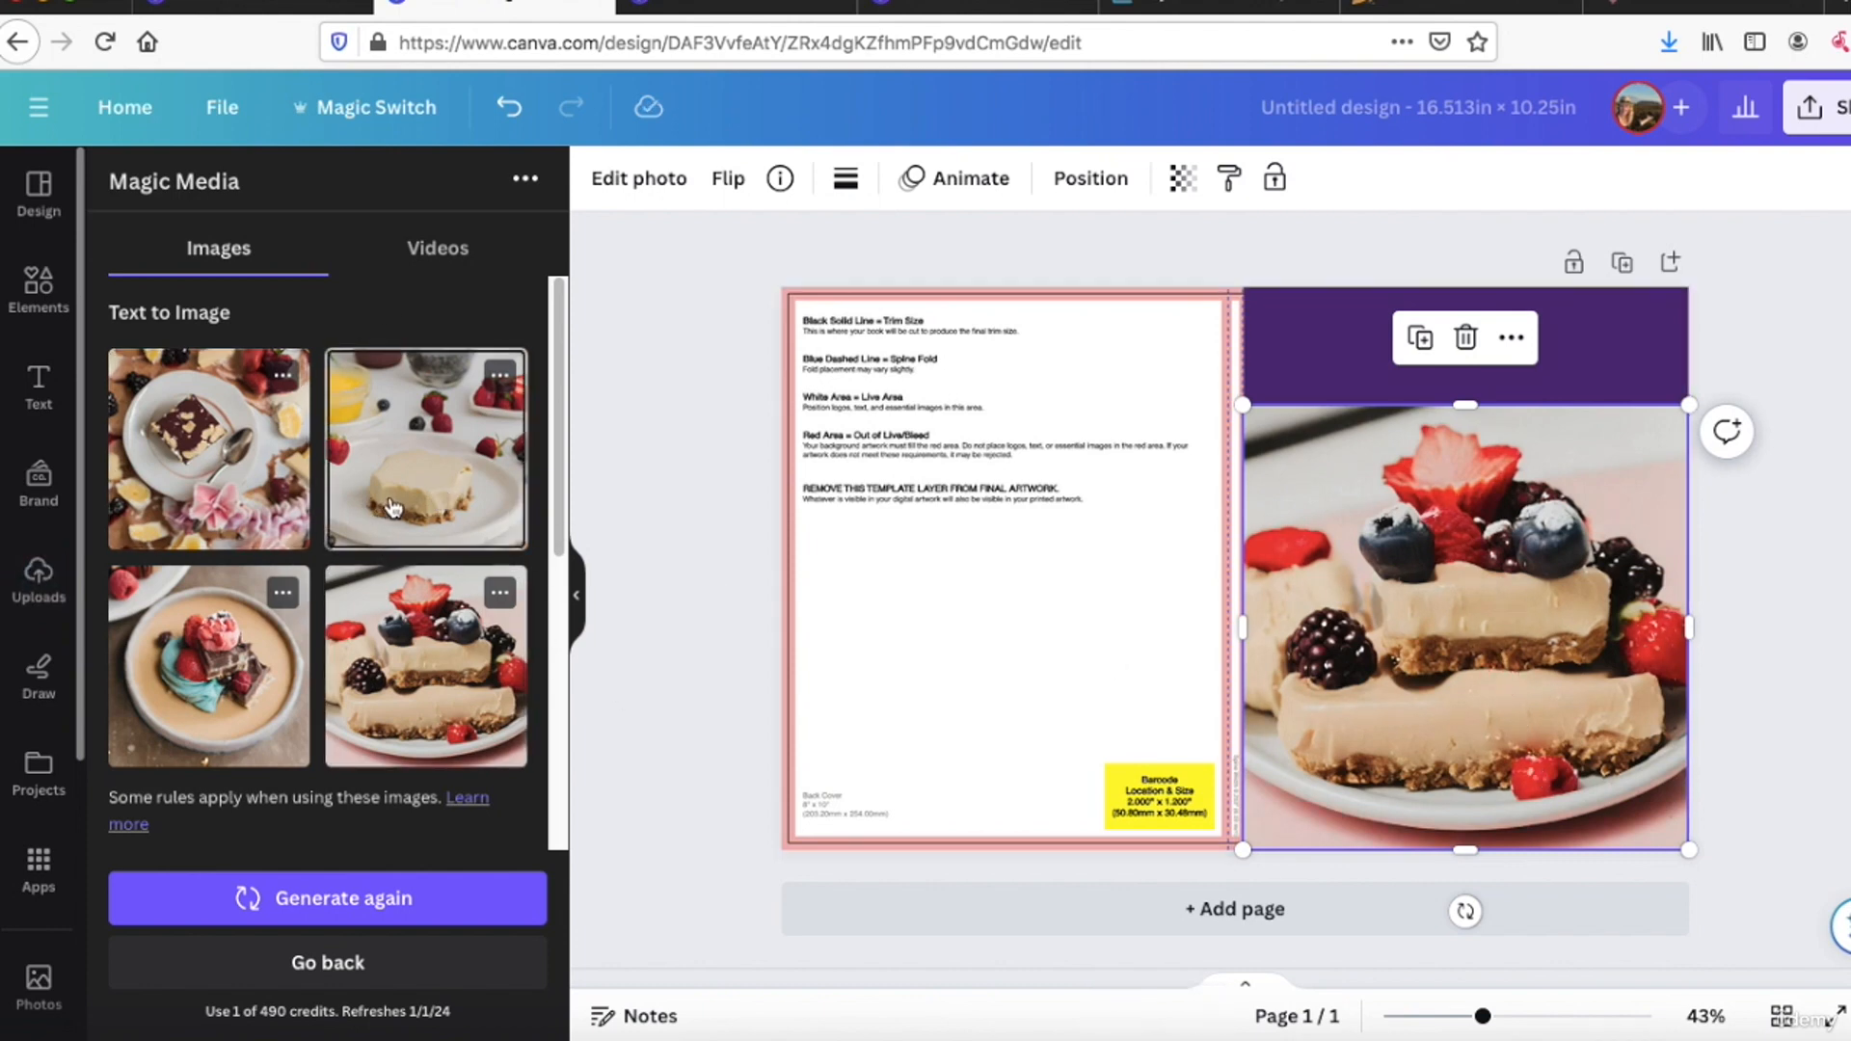
Step: Return to page 2 of the "100 recettes" design
click(907, 11)
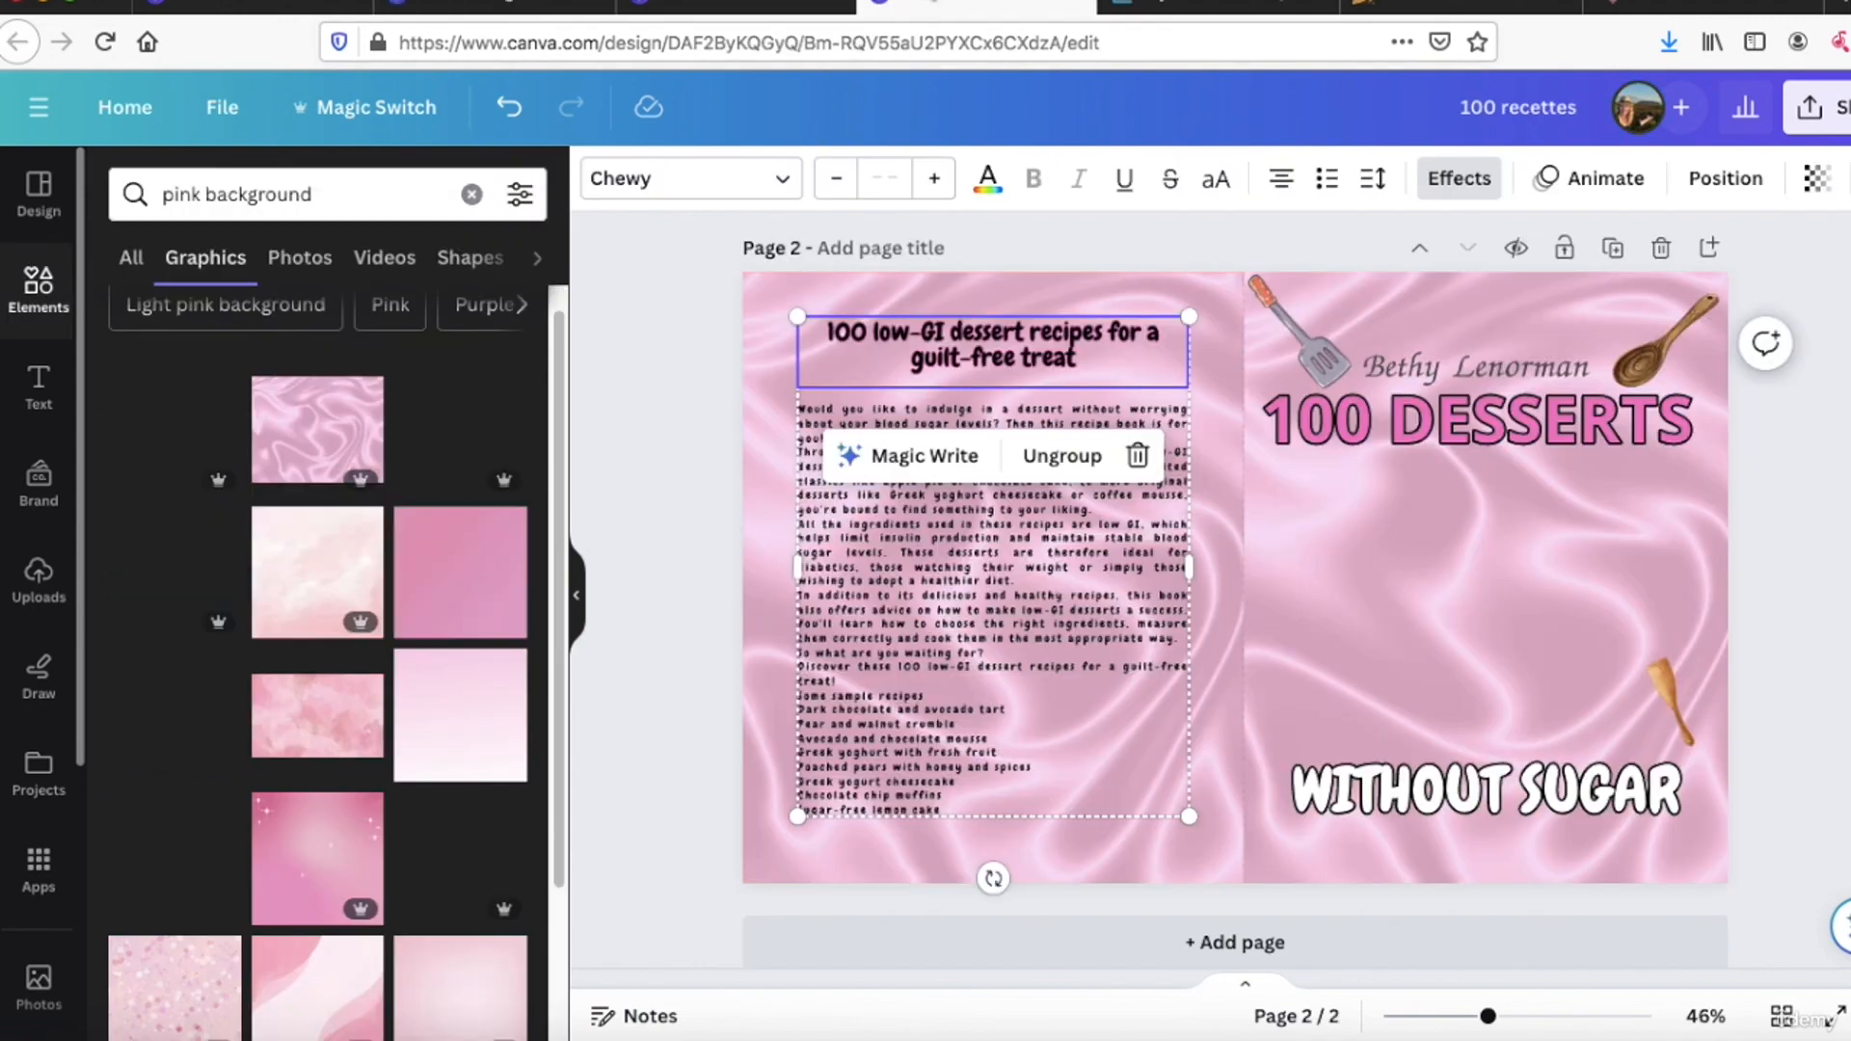